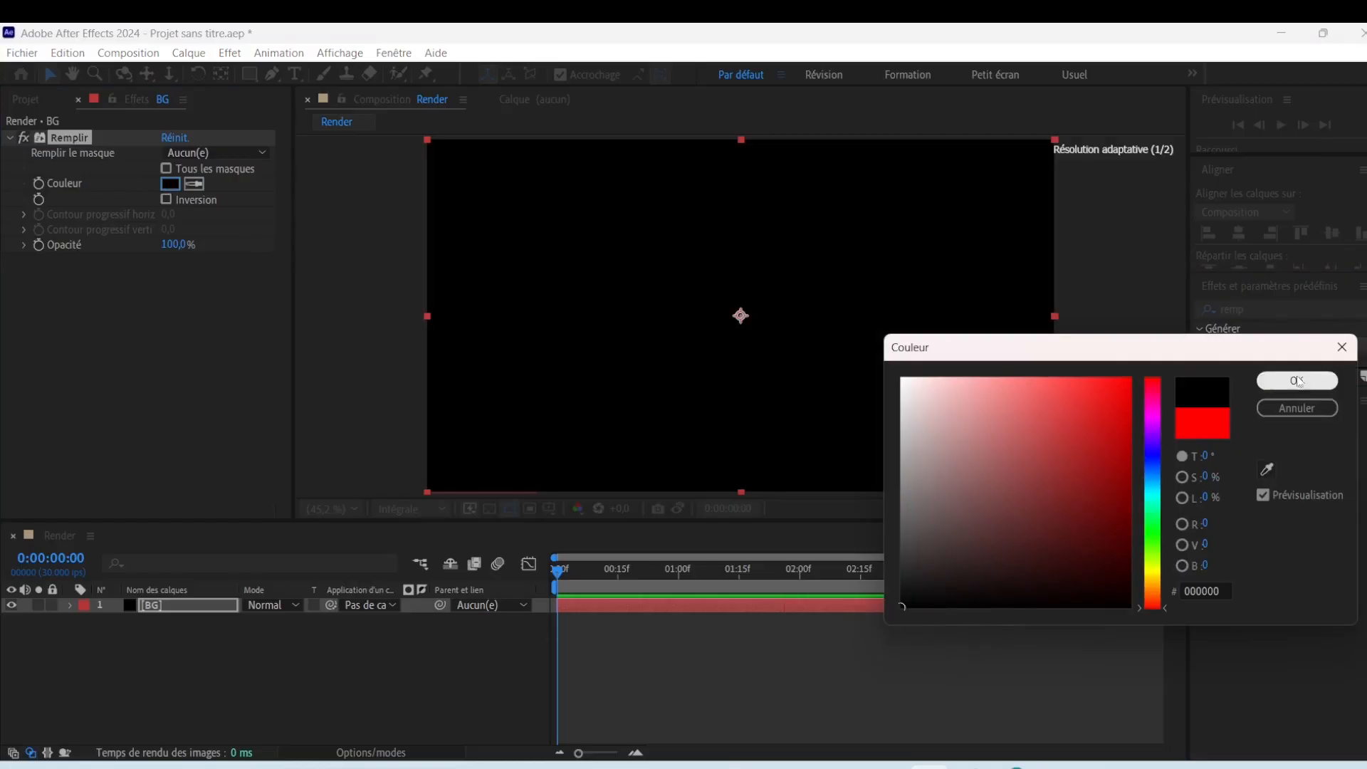
Apply black (000000) as the BG layer's fill color and create a 1920 × 1080 px solid named Dég
click(1298, 380)
click(379, 375)
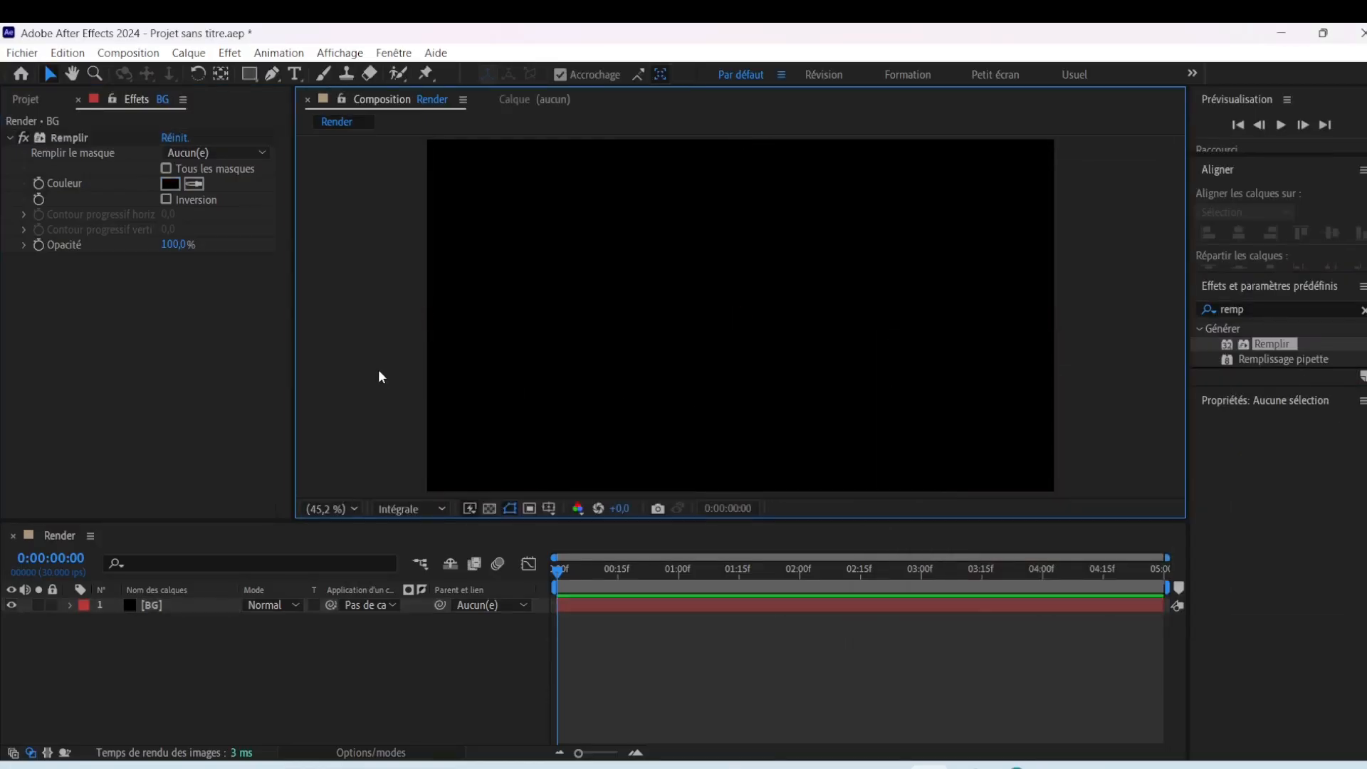
key(ctrl+y)
text(Dég)
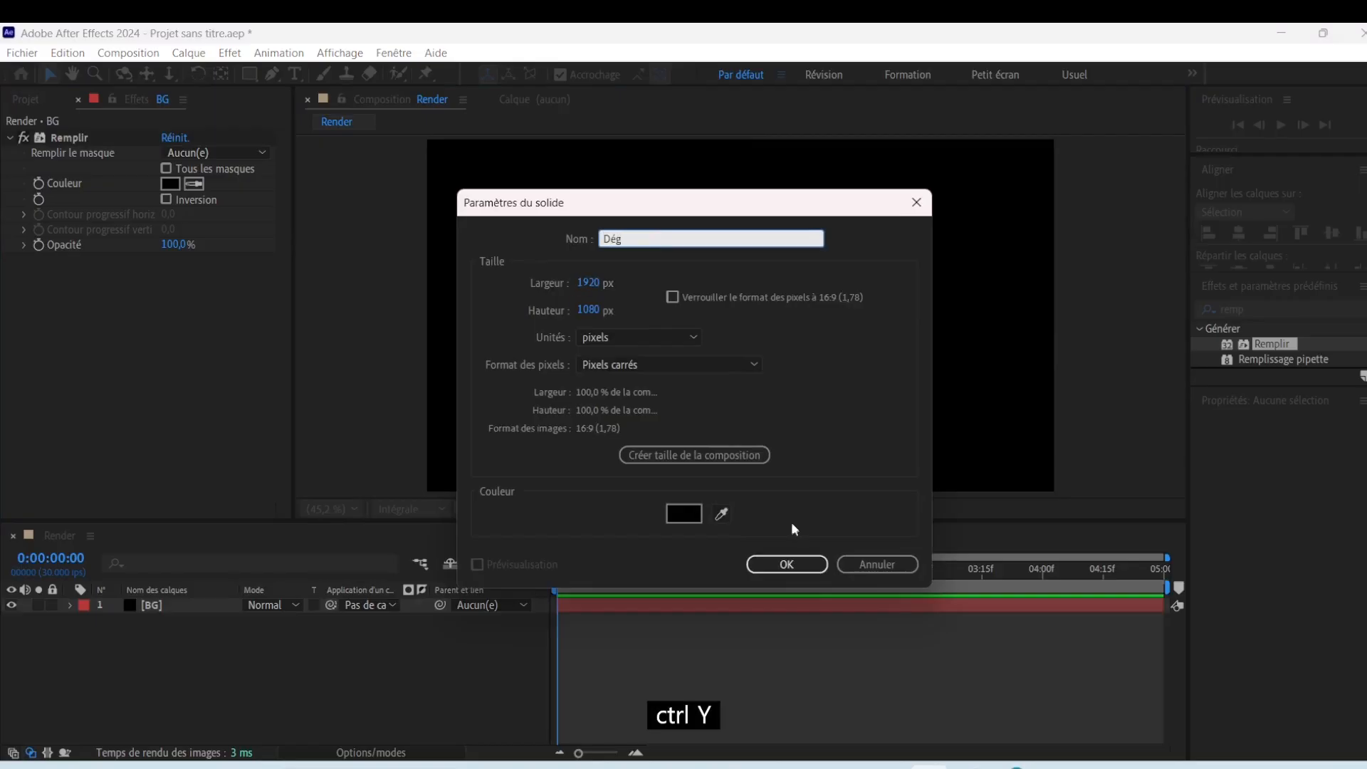
click(787, 564)
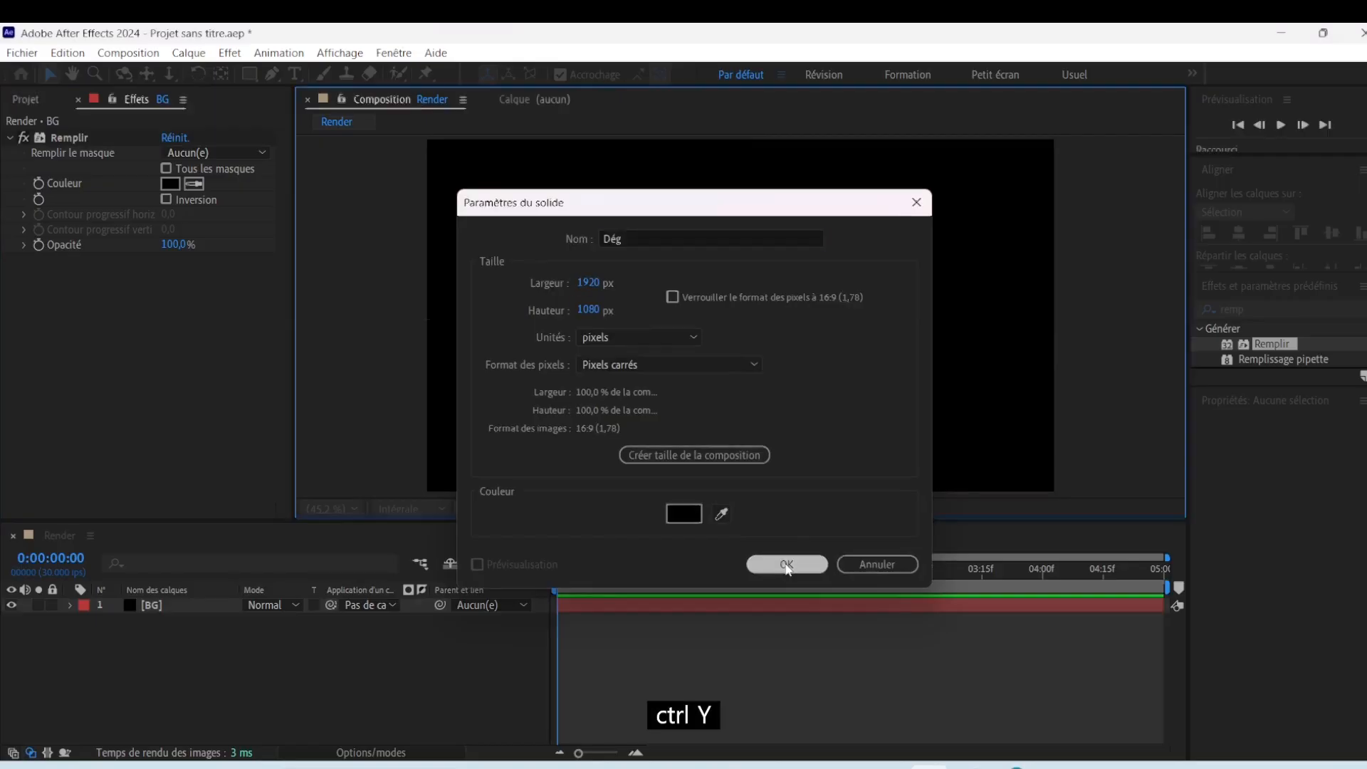
Find the Gamme des dégradés effect by searching for "gamm" and apply it to the Dég layer
click(1290, 309)
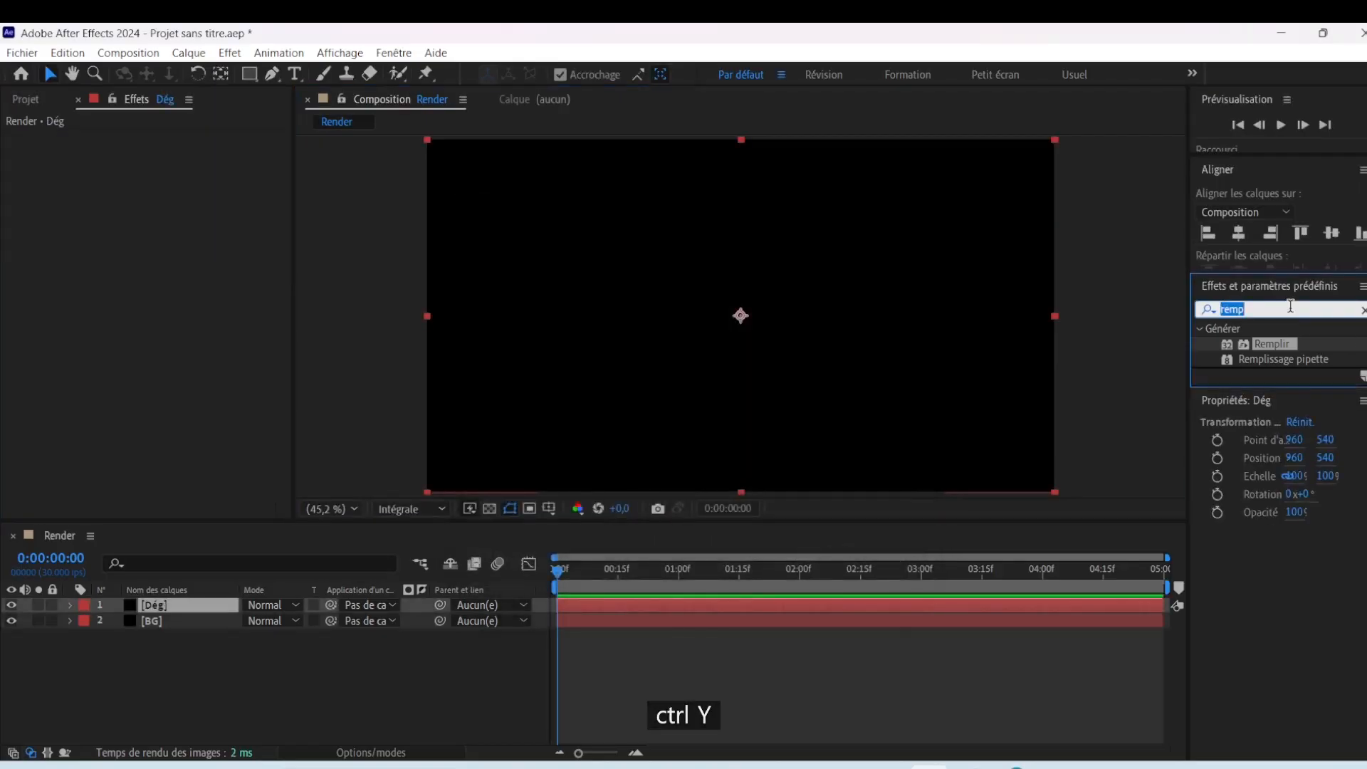
text(gamm)
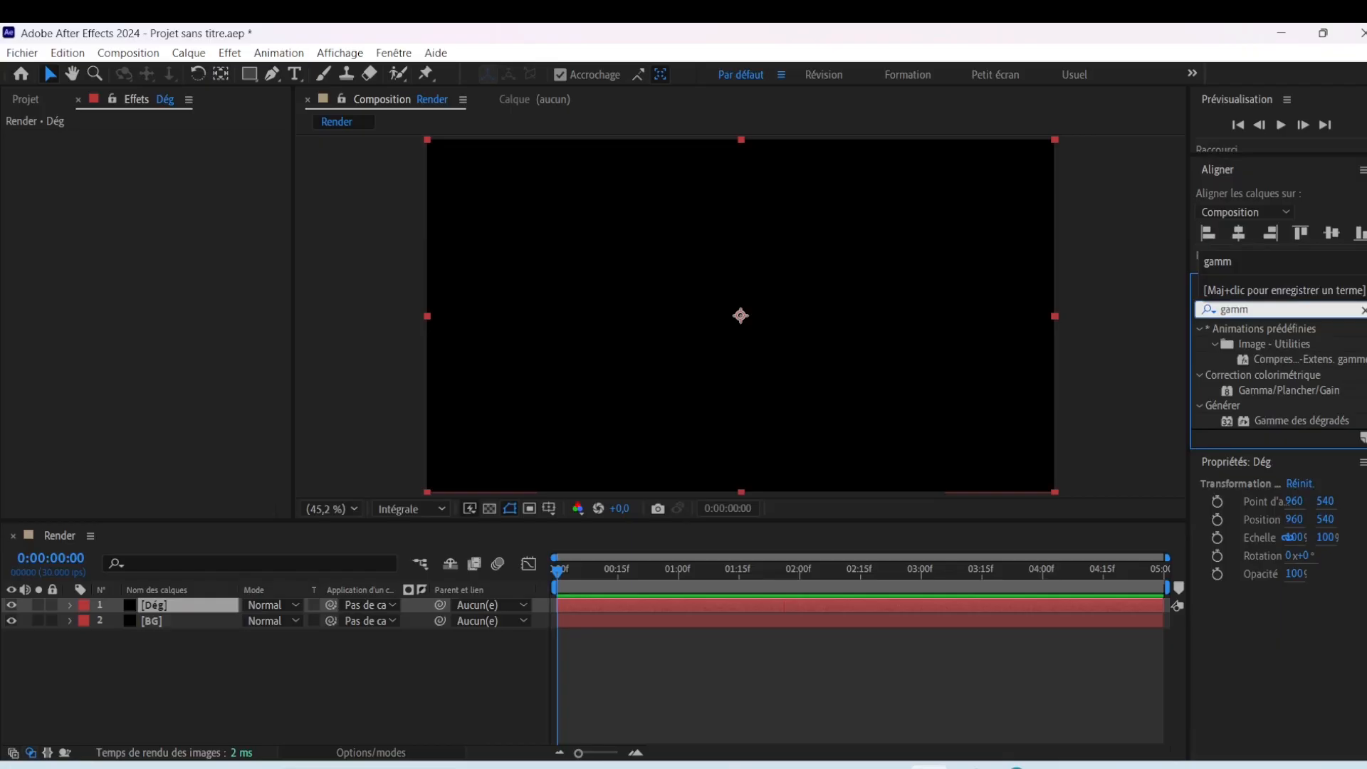
drag(1318, 422, 694, 302)
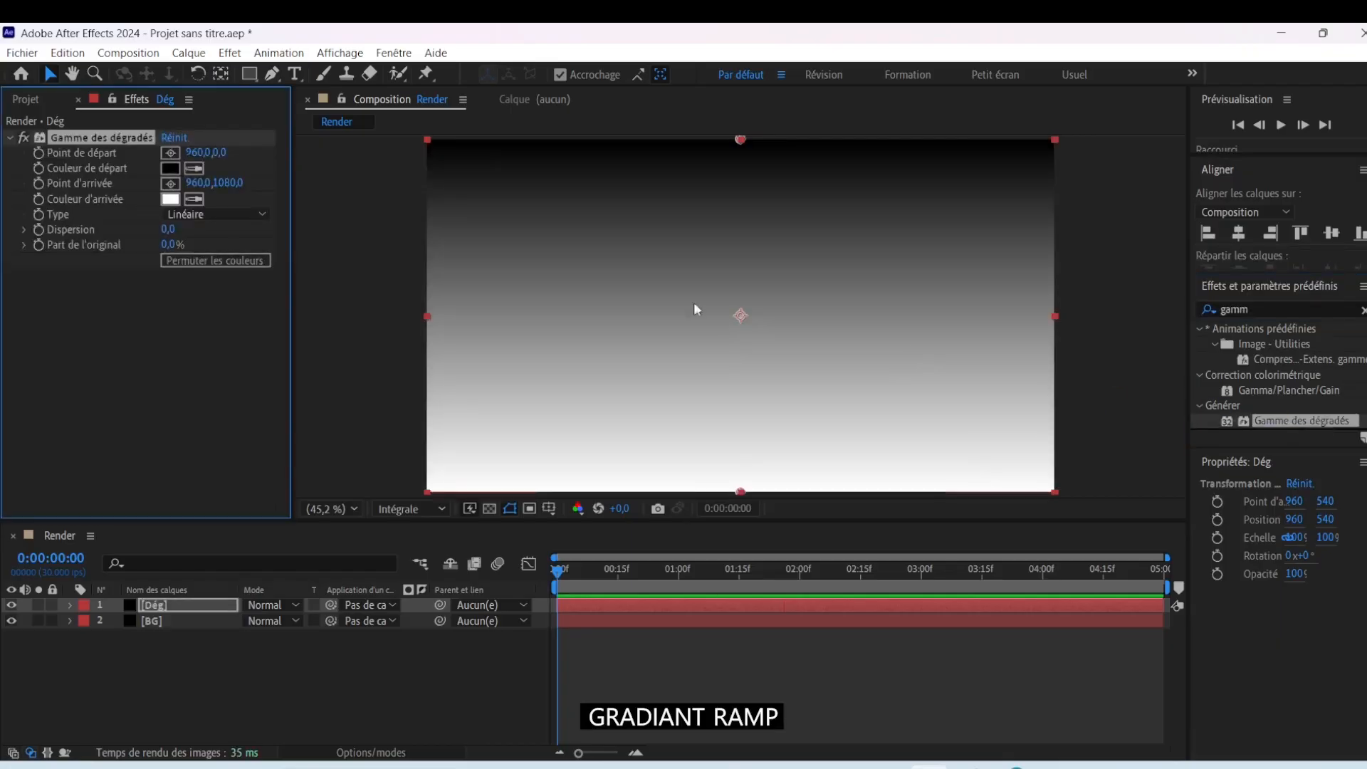
Set the gradient's end color to black (000000) and its start color to a dark gray
click(169, 199)
drag(940, 600, 860, 628)
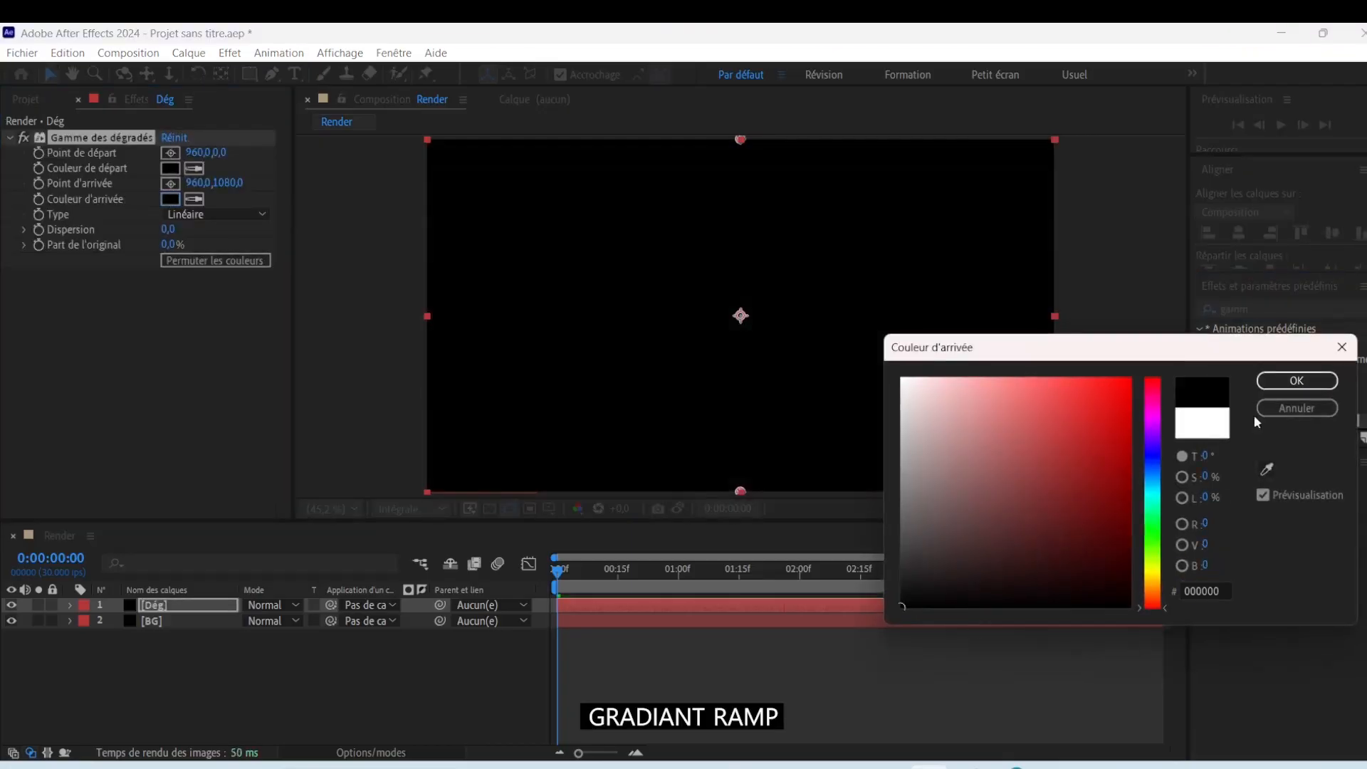
click(1308, 382)
click(170, 168)
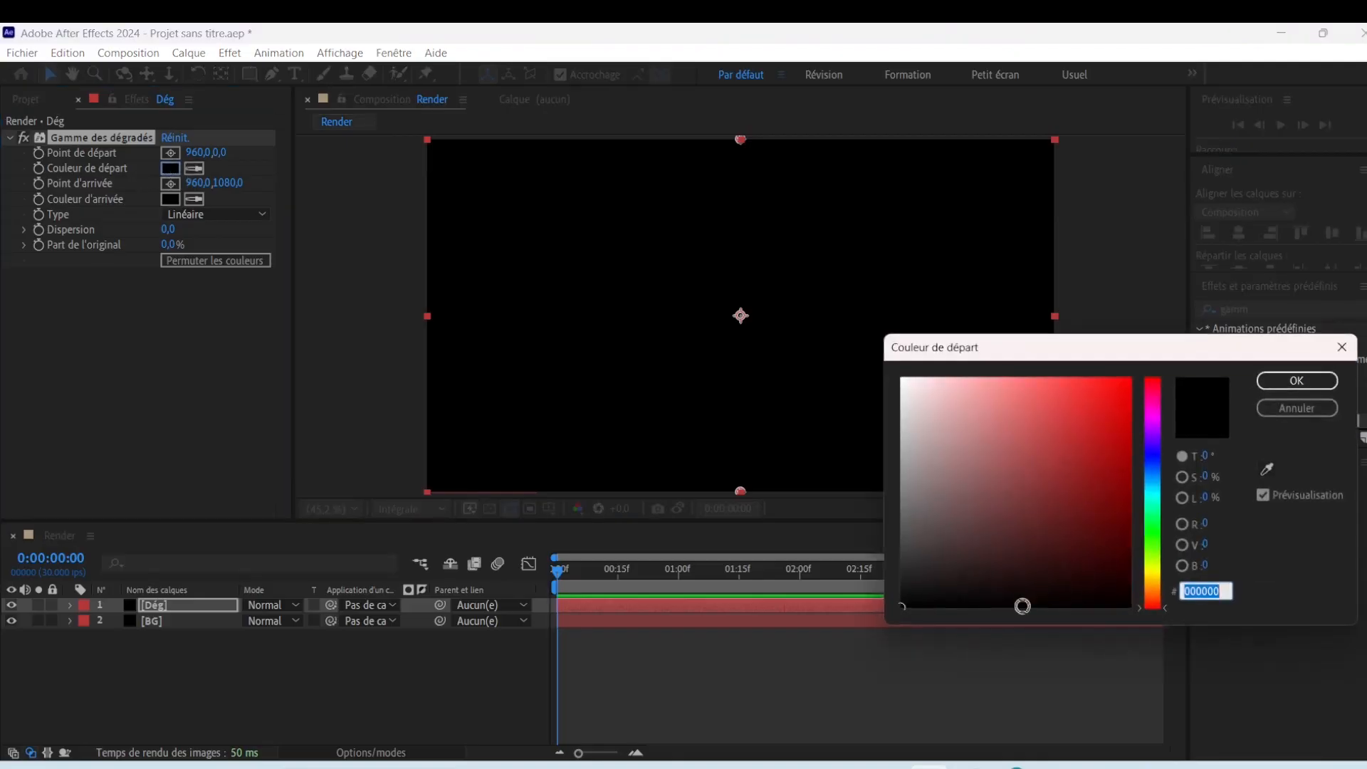
drag(910, 571, 898, 563)
click(1296, 381)
Make the gradient Radial, with its start point near the center at about 957.8, 542.2 and end point at about 1776.6, 920.7
click(216, 215)
click(237, 254)
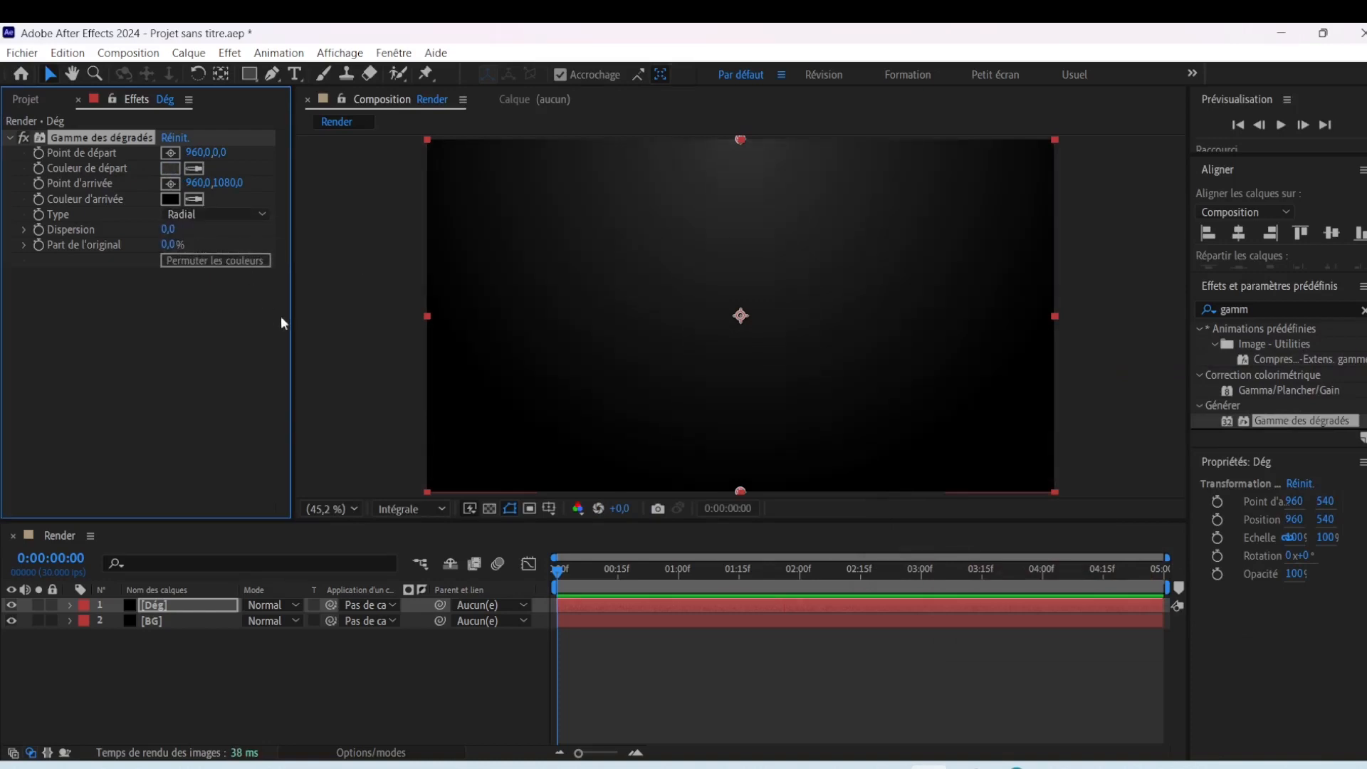
drag(741, 142, 737, 314)
drag(743, 493, 1007, 439)
Set the Dég gradient's Dispersion to 500 and deselect the layer
click(169, 230)
key(Return)
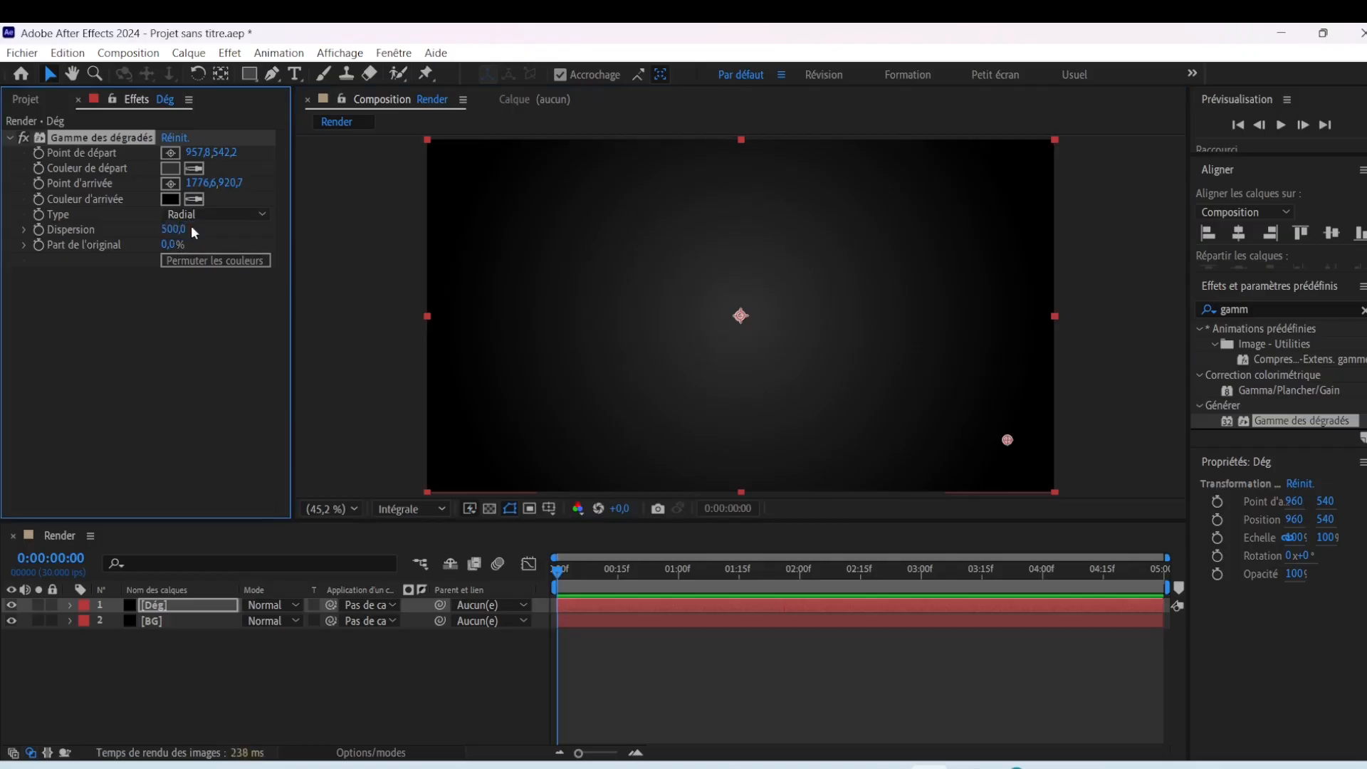
click(163, 667)
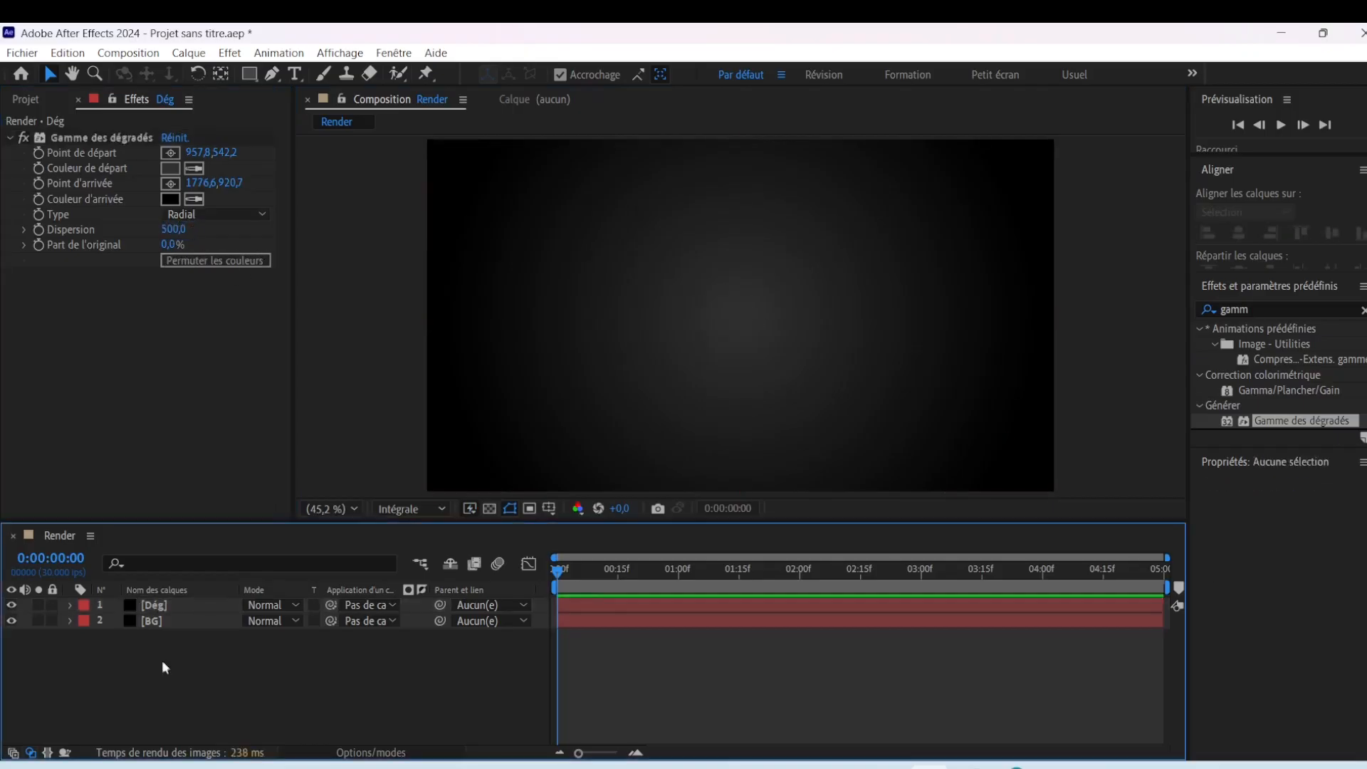
Reveal the Dég layer's opacity and add a 100% opacity keyframe at 0:00:00:20
click(32, 107)
click(207, 671)
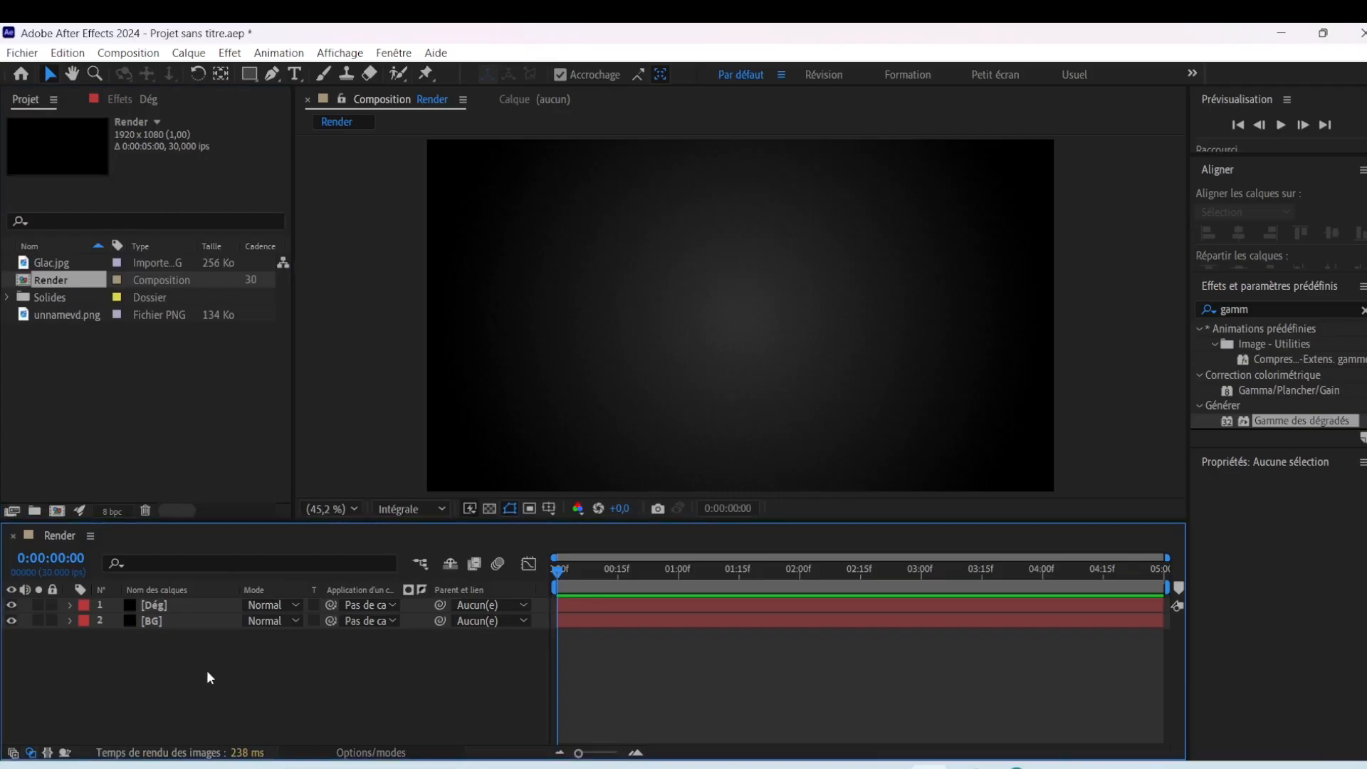
key(t)
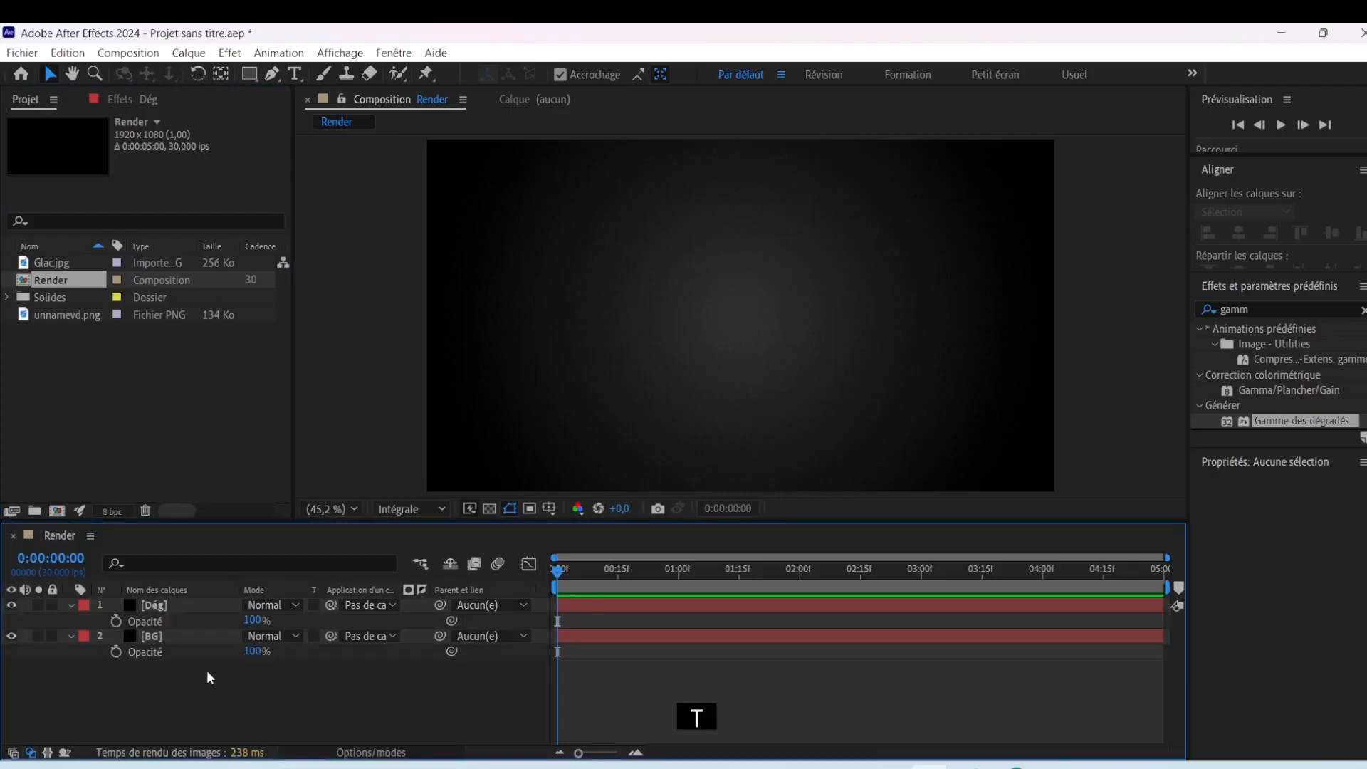
click(72, 635)
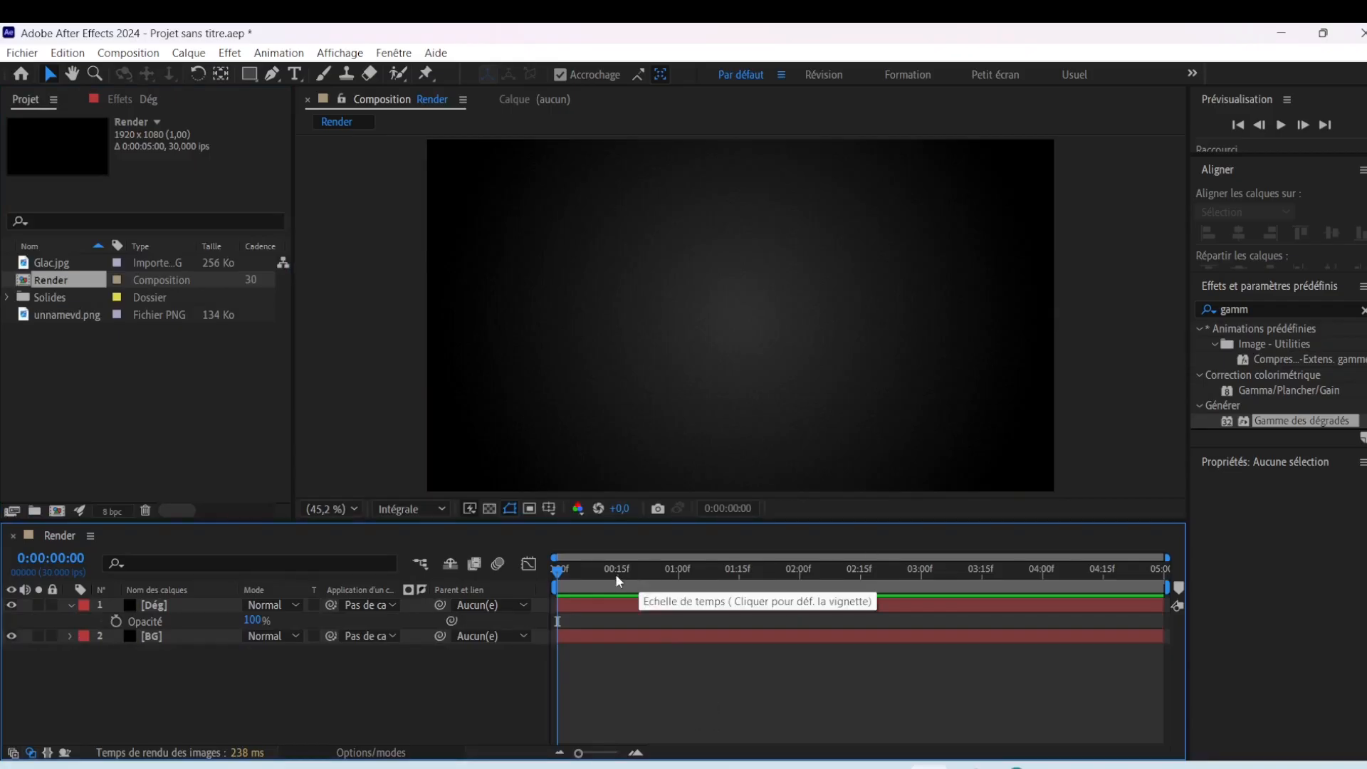
drag(1167, 558, 1026, 558)
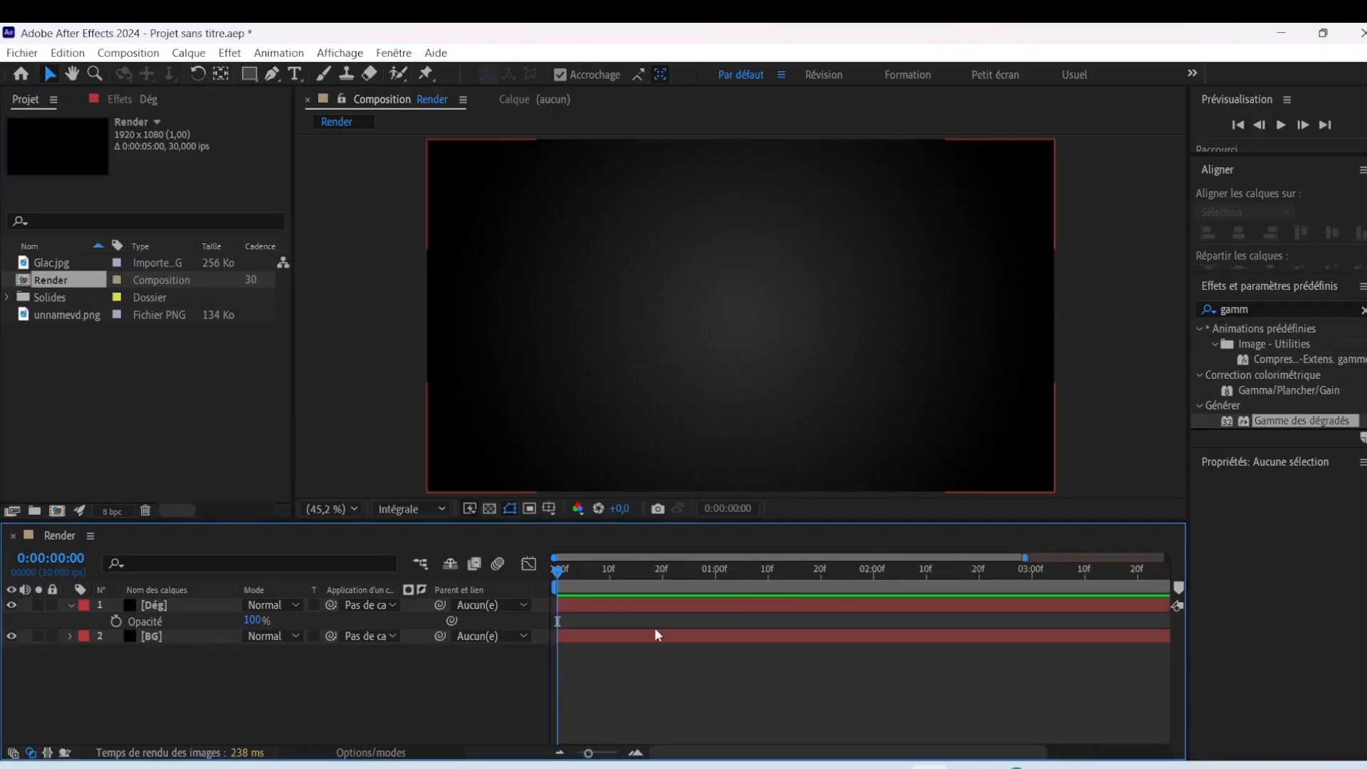
click(662, 577)
click(116, 621)
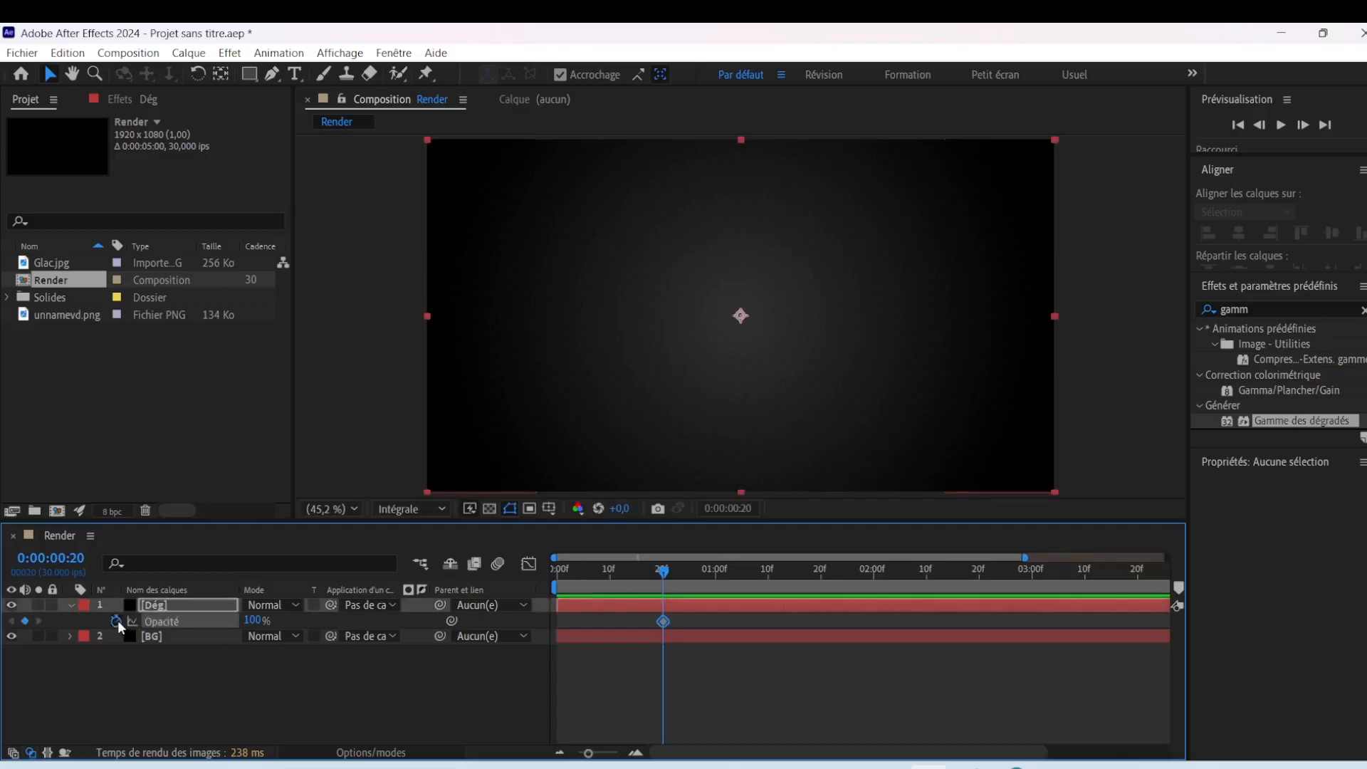
Add a 2% opacity keyframe to the Dég layer at 0:00:00:00
drag(652, 576, 407, 605)
drag(260, 622, 3, 632)
click(602, 672)
Apply Lissage de vitesse easing to both Dég opacity keyframes and collapse the layer's properties
drag(696, 618, 528, 634)
right_click(665, 624)
mouse_move(783, 699)
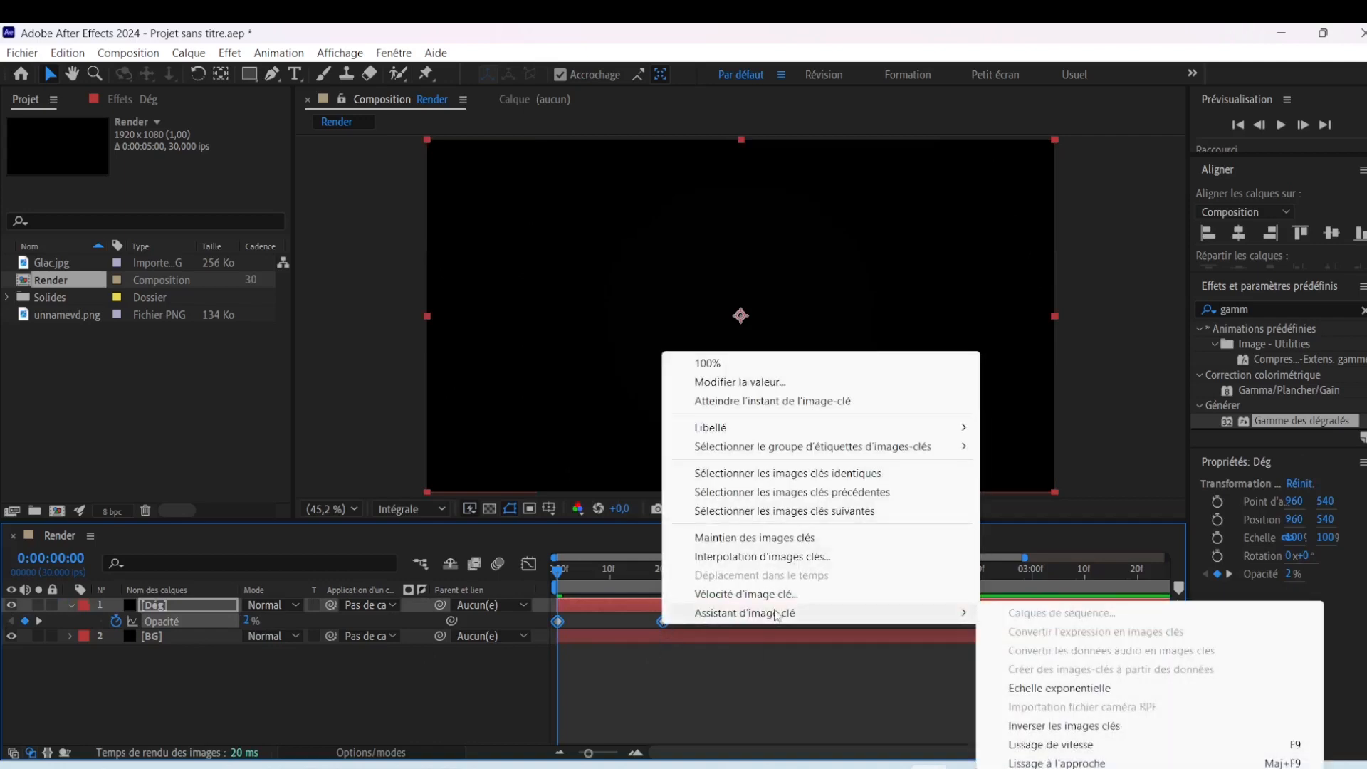
click(1047, 745)
click(92, 644)
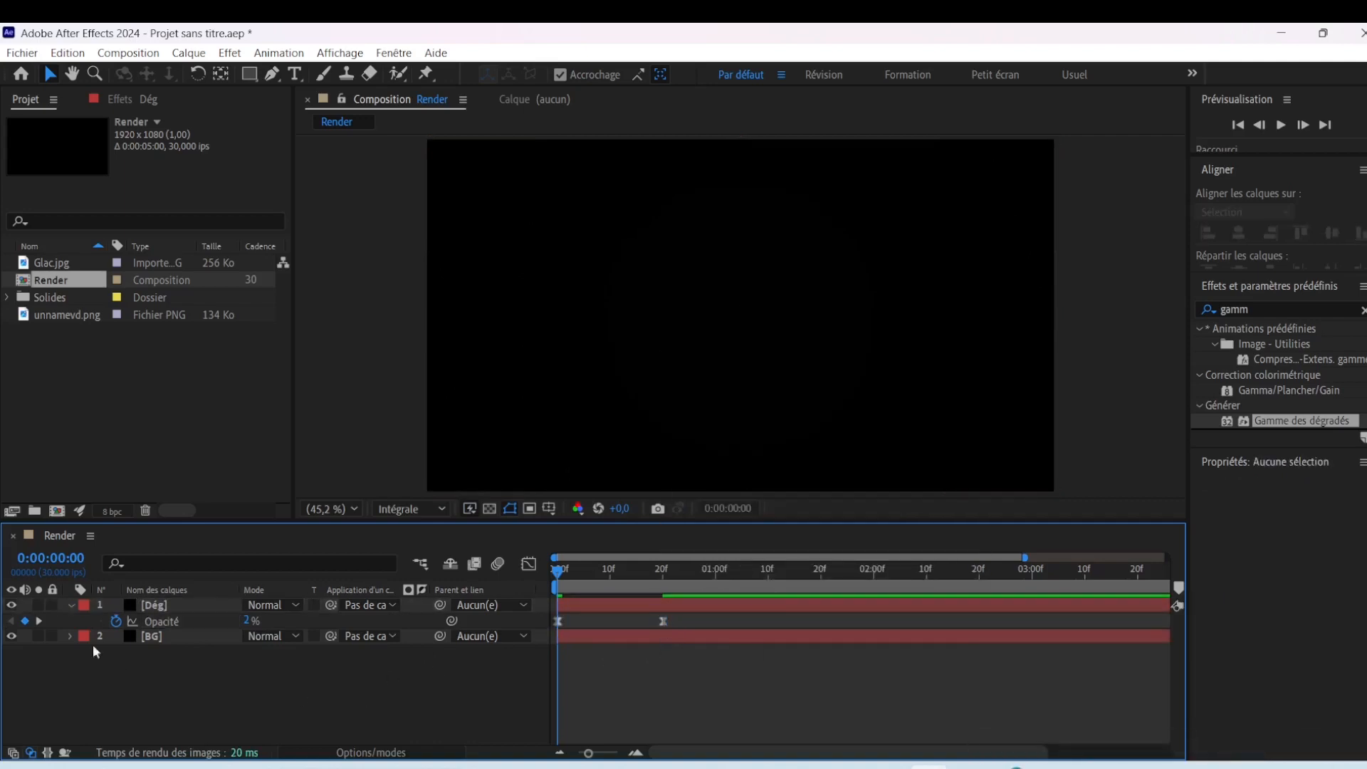
click(71, 605)
Shift the Dég layer in time so it starts at 03:00
click(156, 611)
drag(595, 604, 1167, 557)
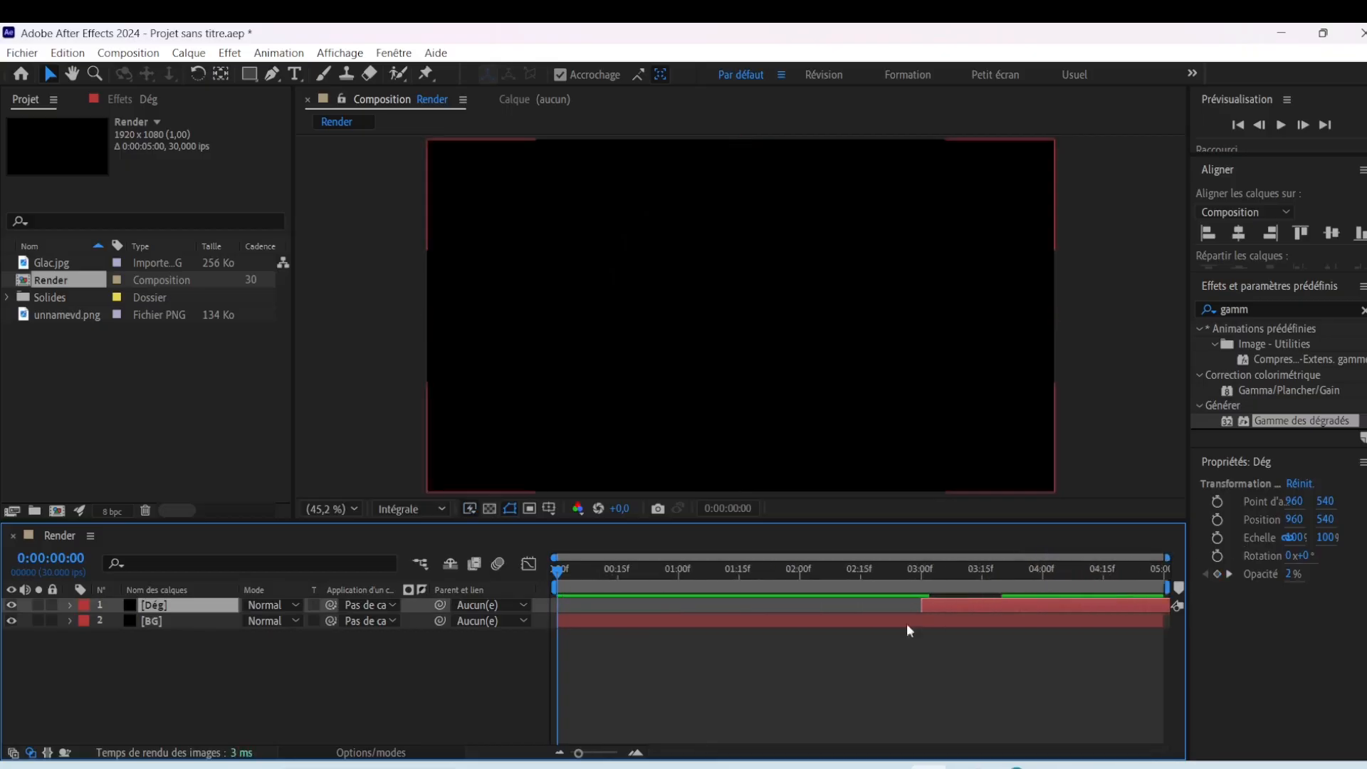
click(479, 700)
Move the current time to 0:00:03:20 and add unnamevd.png as the uppermost layer of the Render composition
drag(562, 572, 1002, 586)
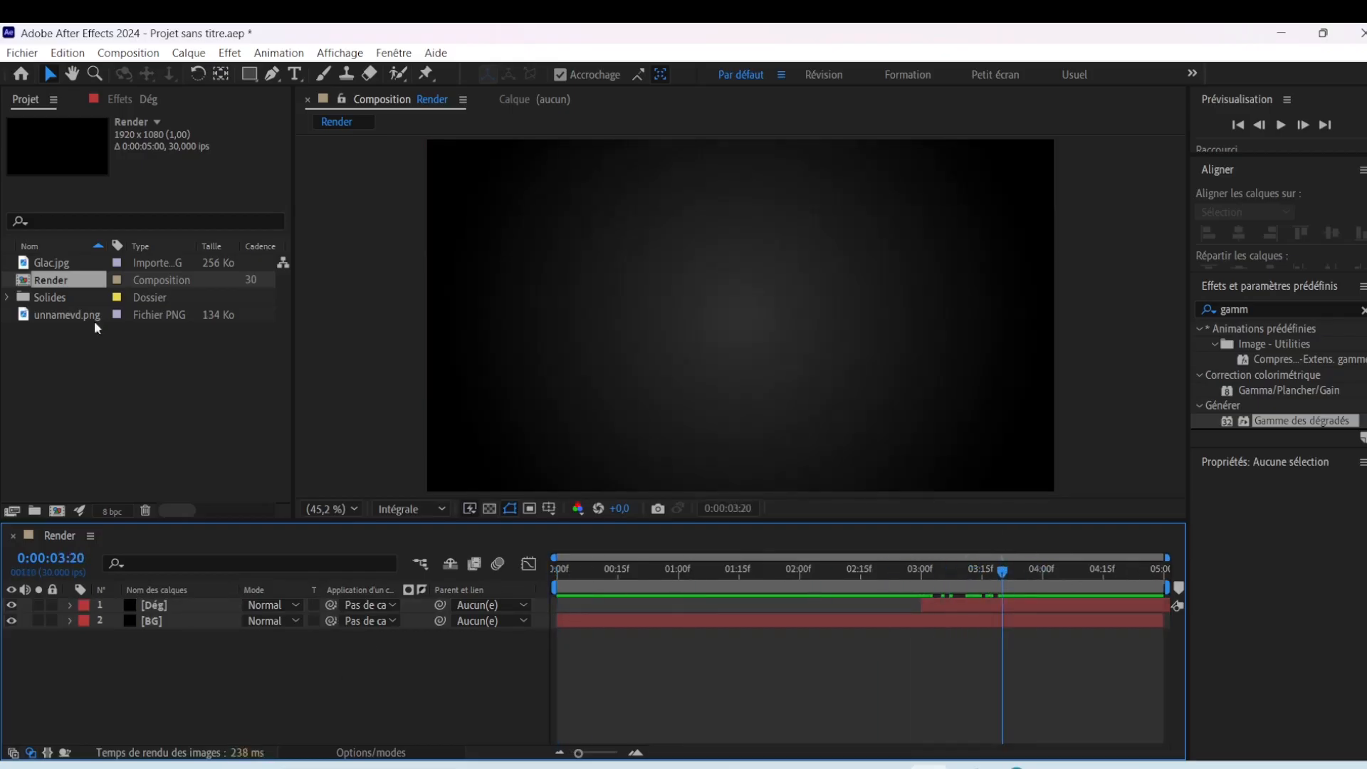
click(108, 405)
drag(52, 320, 178, 600)
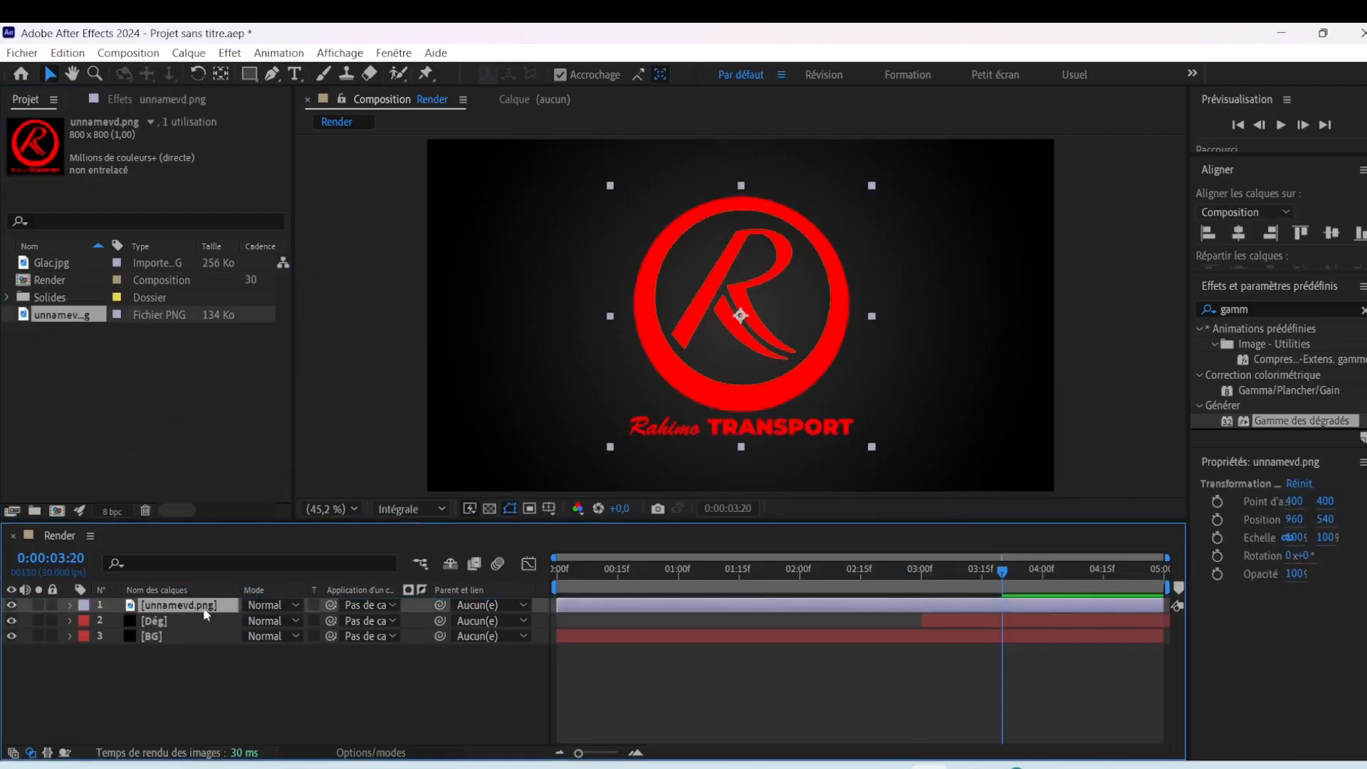
Scale the unnamevd.png layer to 60% and collapse its properties
key(s)
click(300, 621)
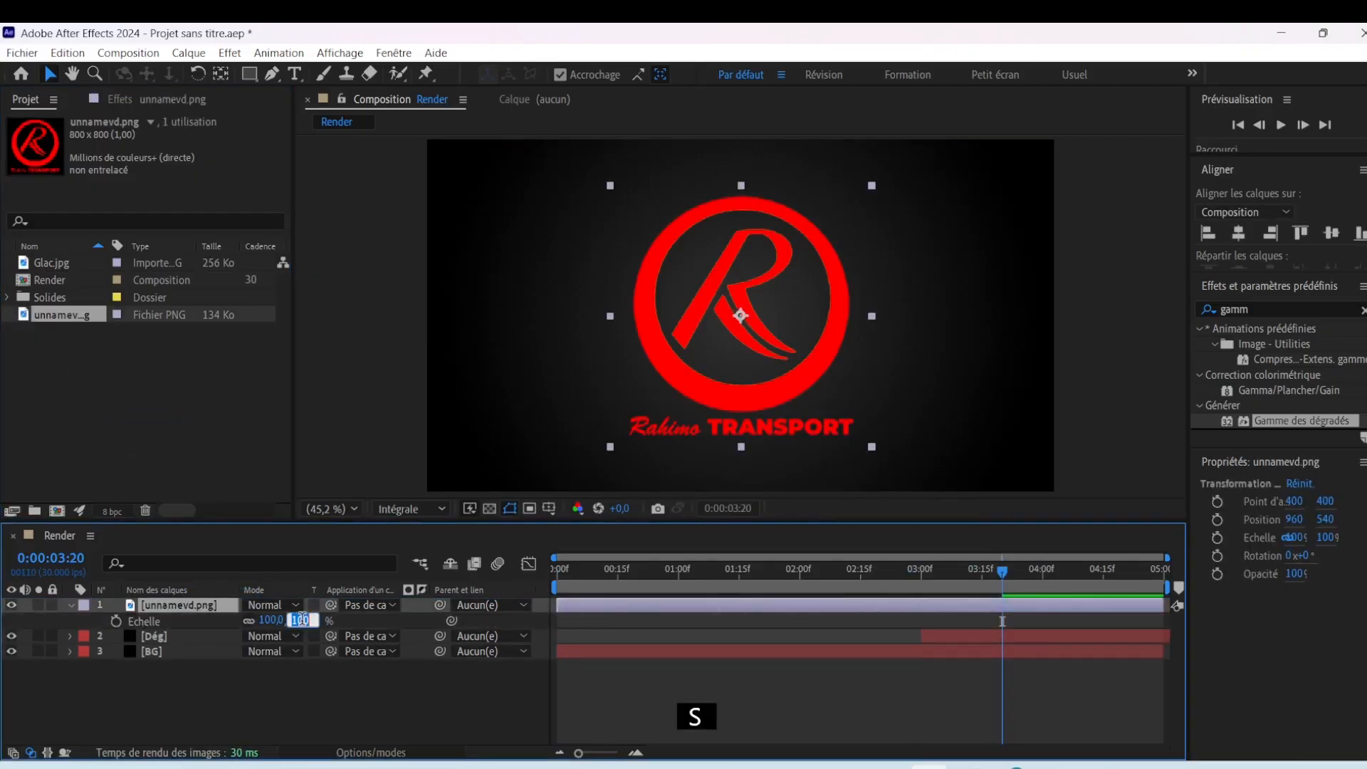
text(60)
key(Return)
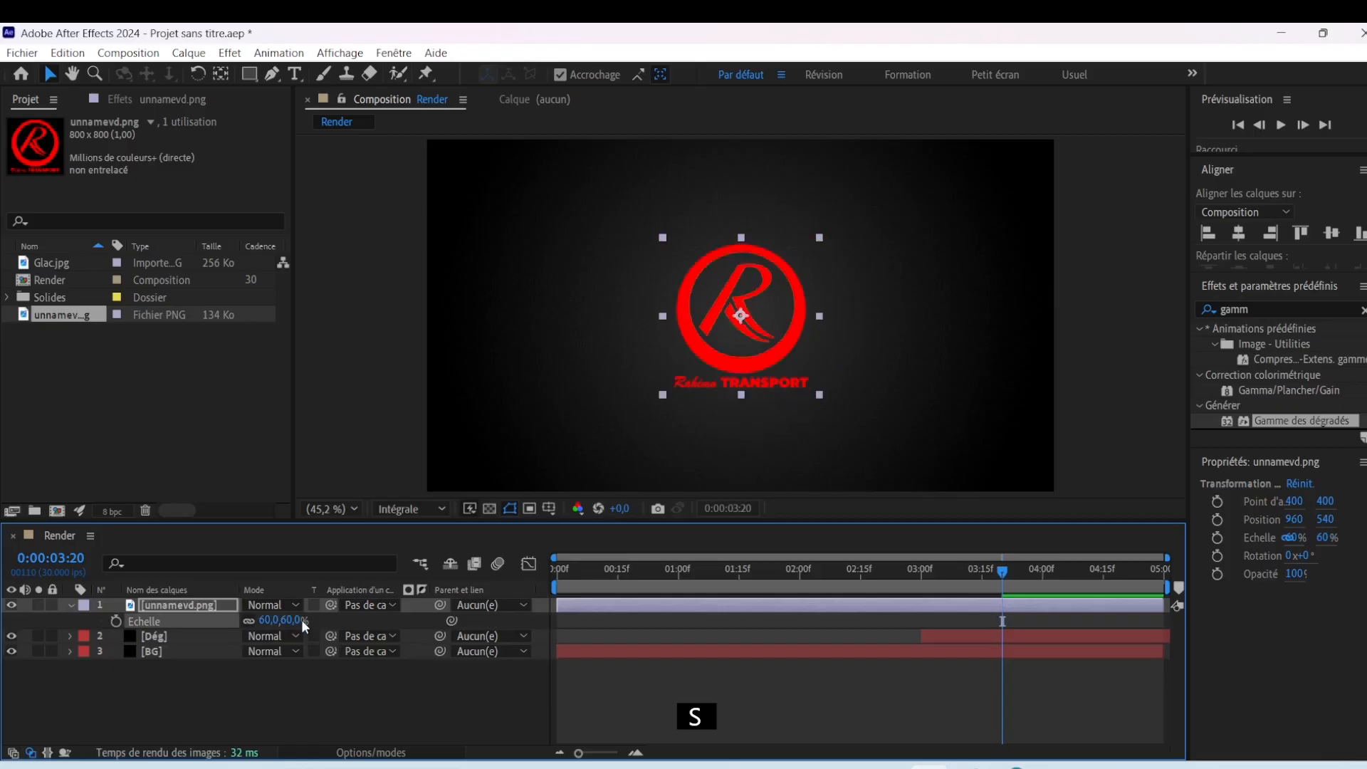
click(124, 717)
click(71, 602)
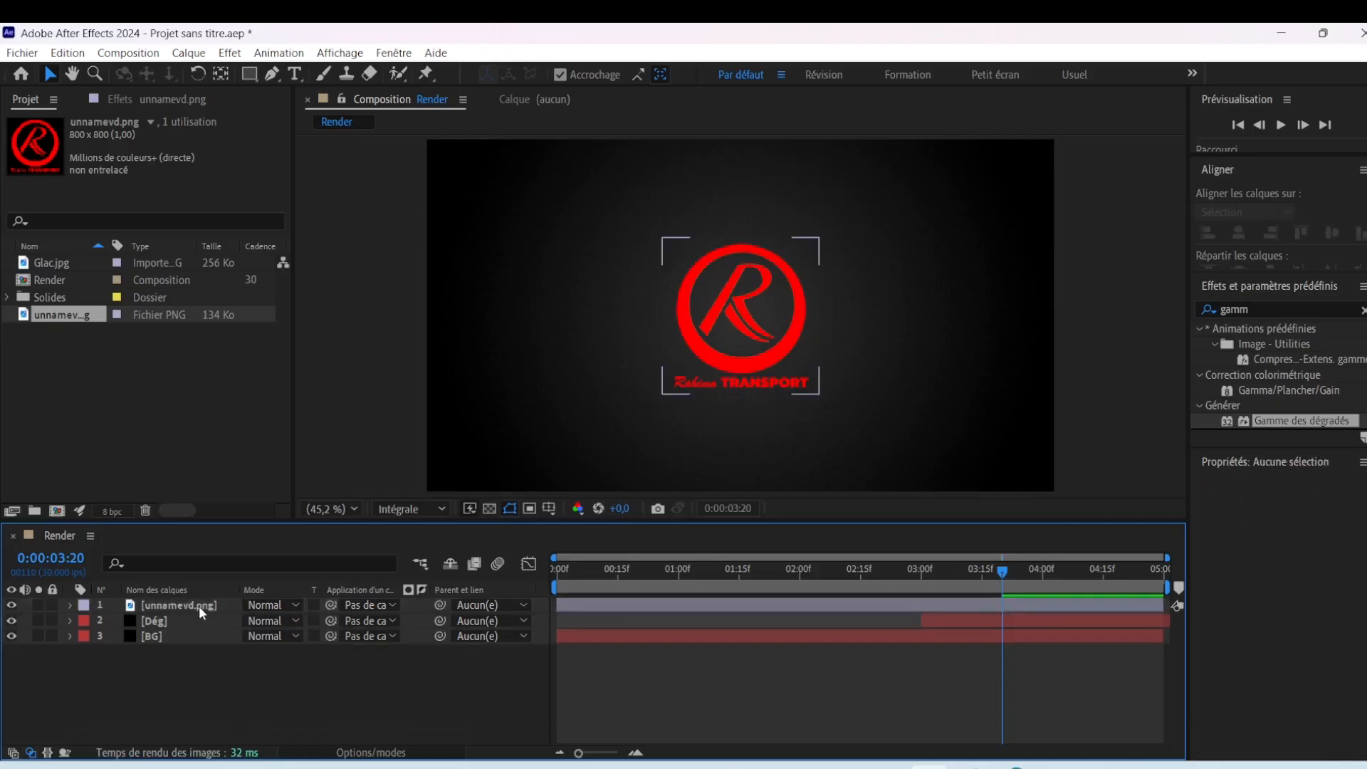
Precompose the unnamevd.png layer as Logo, transferring all attributes into the new composition
right_click(199, 605)
click(271, 493)
text(Logo)
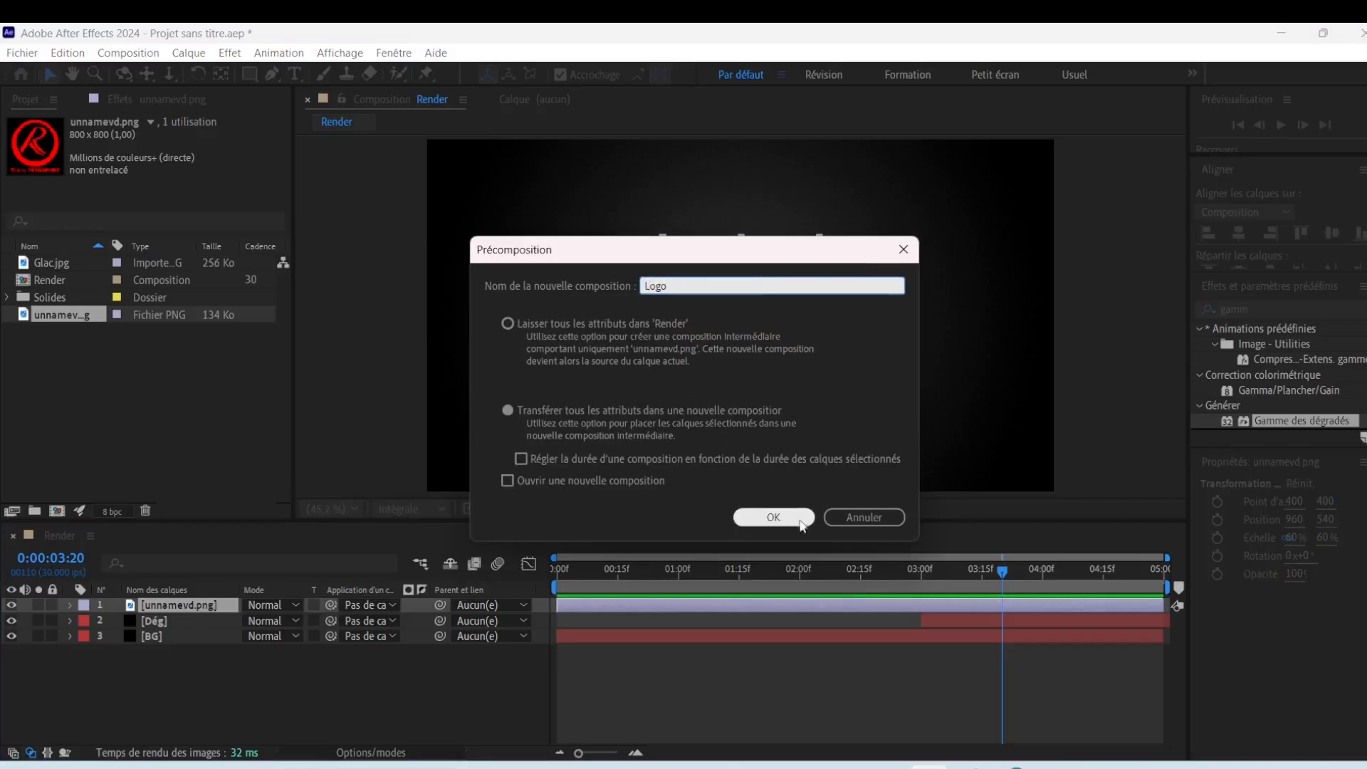
click(773, 517)
Apply the Remplir effect to the Logo layer and set its color to white
click(1260, 308)
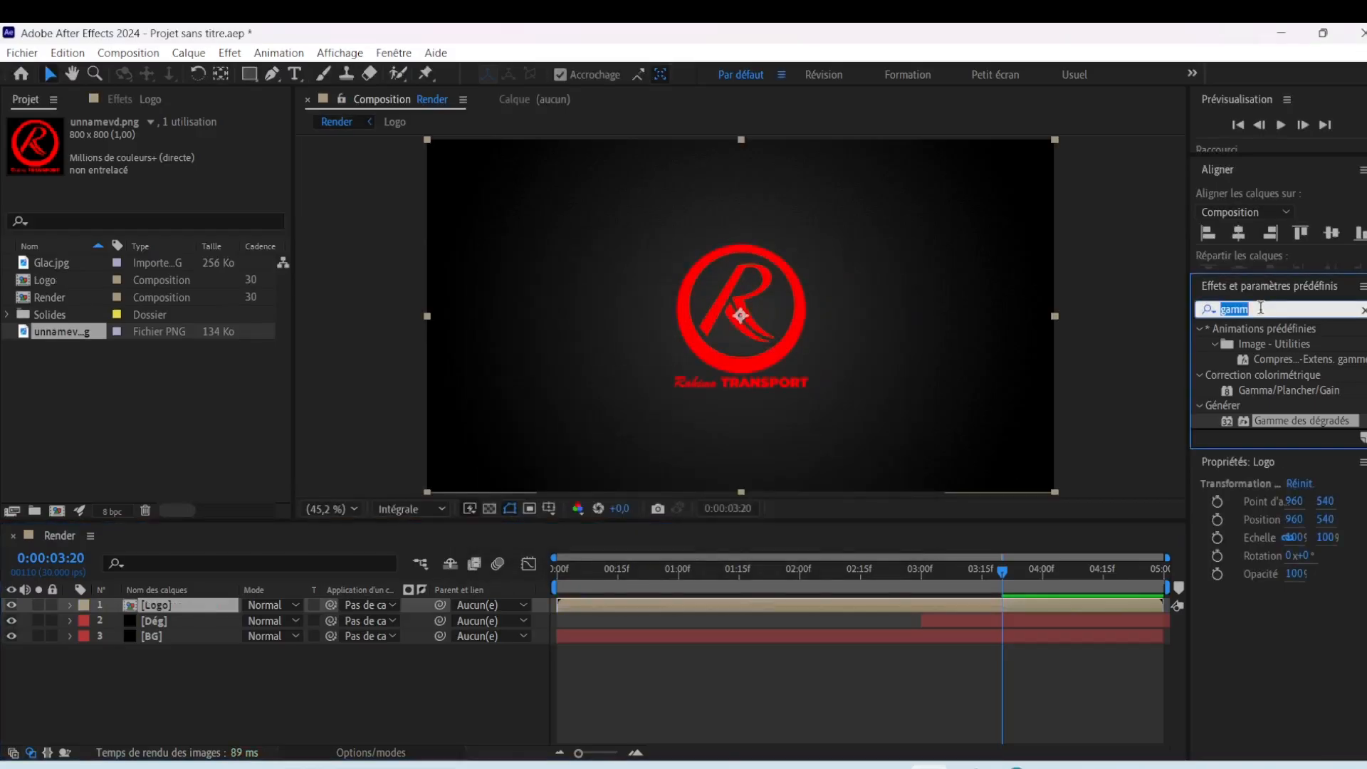
text(remp)
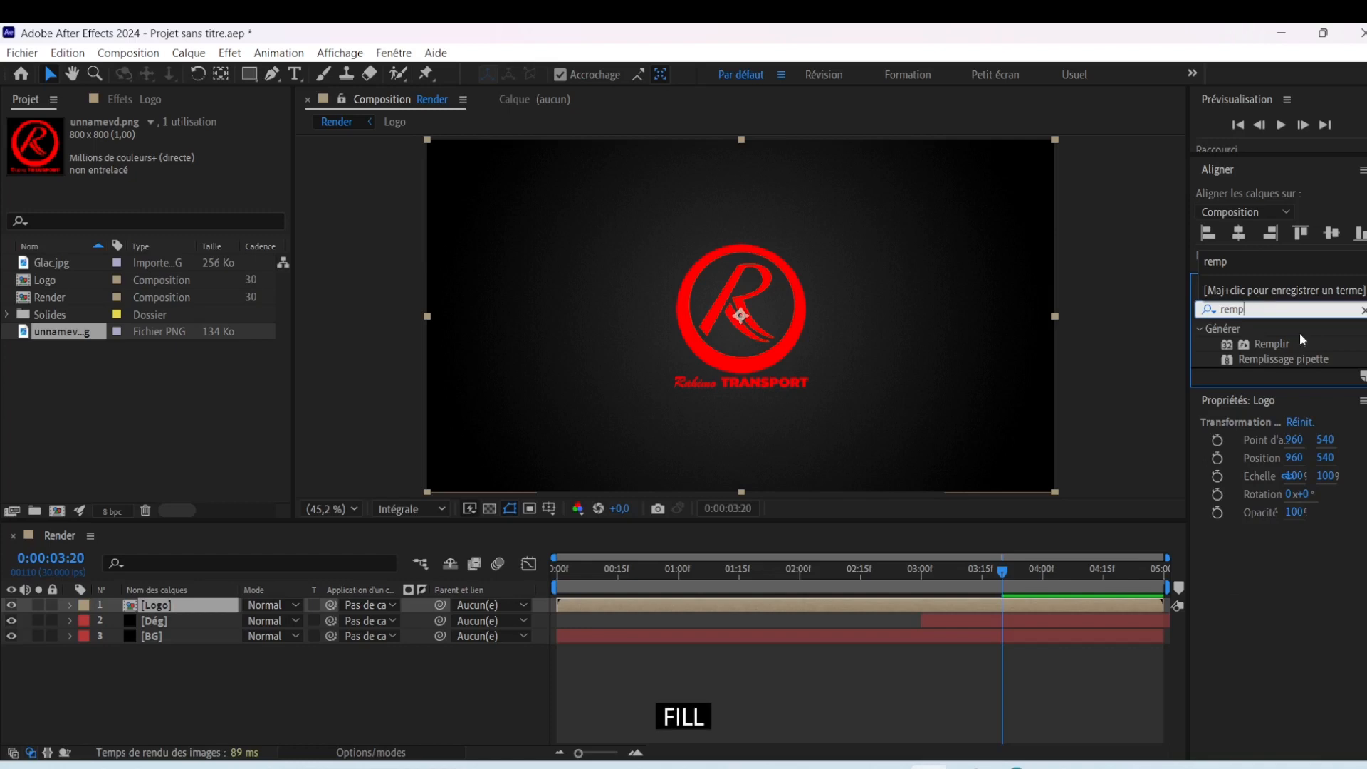
drag(1271, 344, 817, 357)
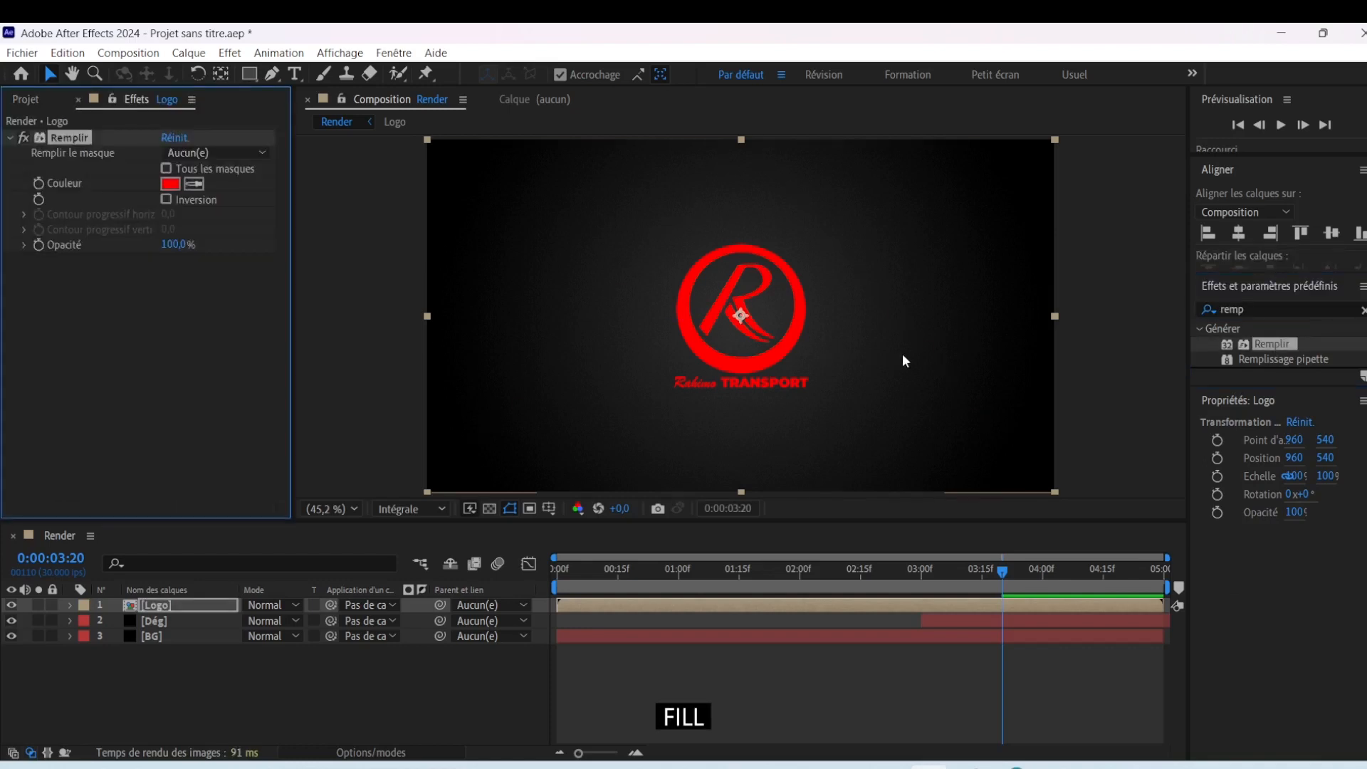
click(170, 184)
drag(929, 484, 910, 389)
click(1296, 381)
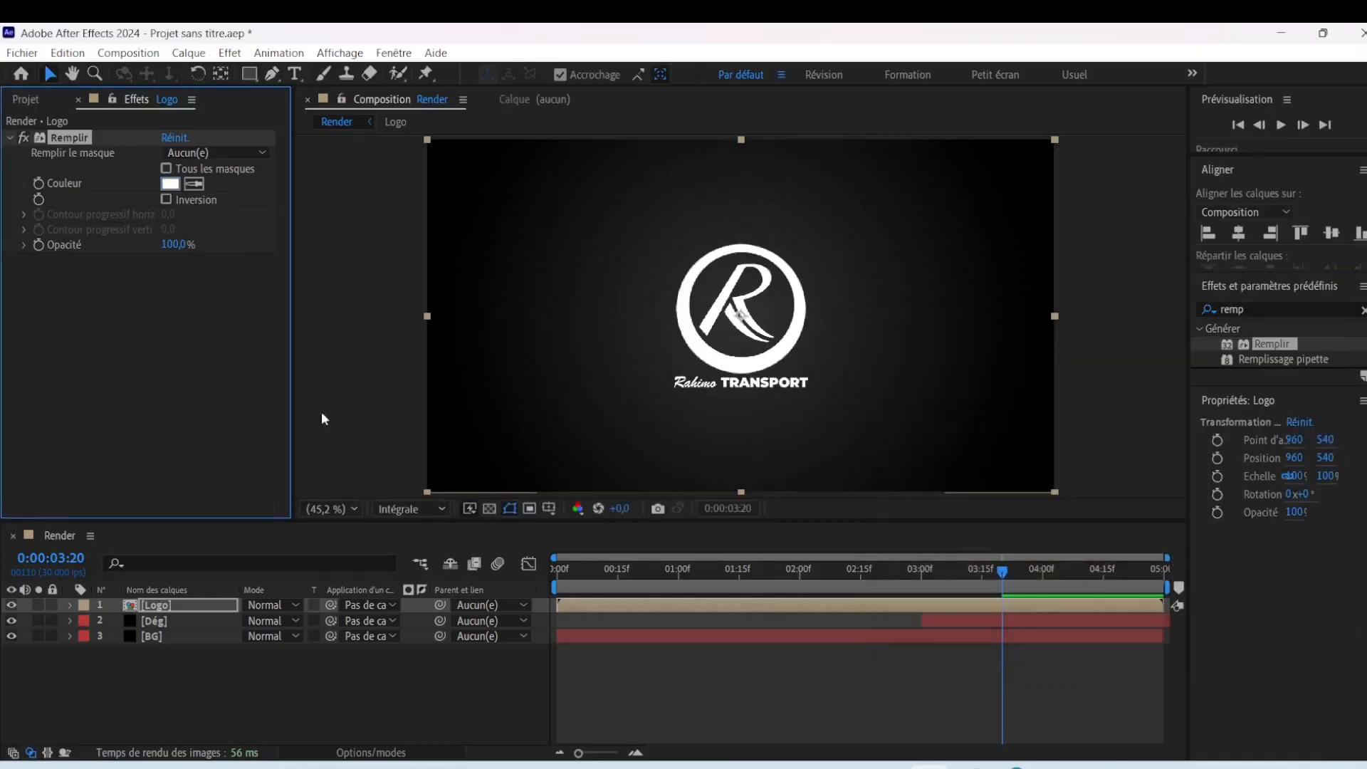
Search the effects for "vegas" and apply the Vegas effect to the Logo layer
click(1243, 307)
key(BackSpace)
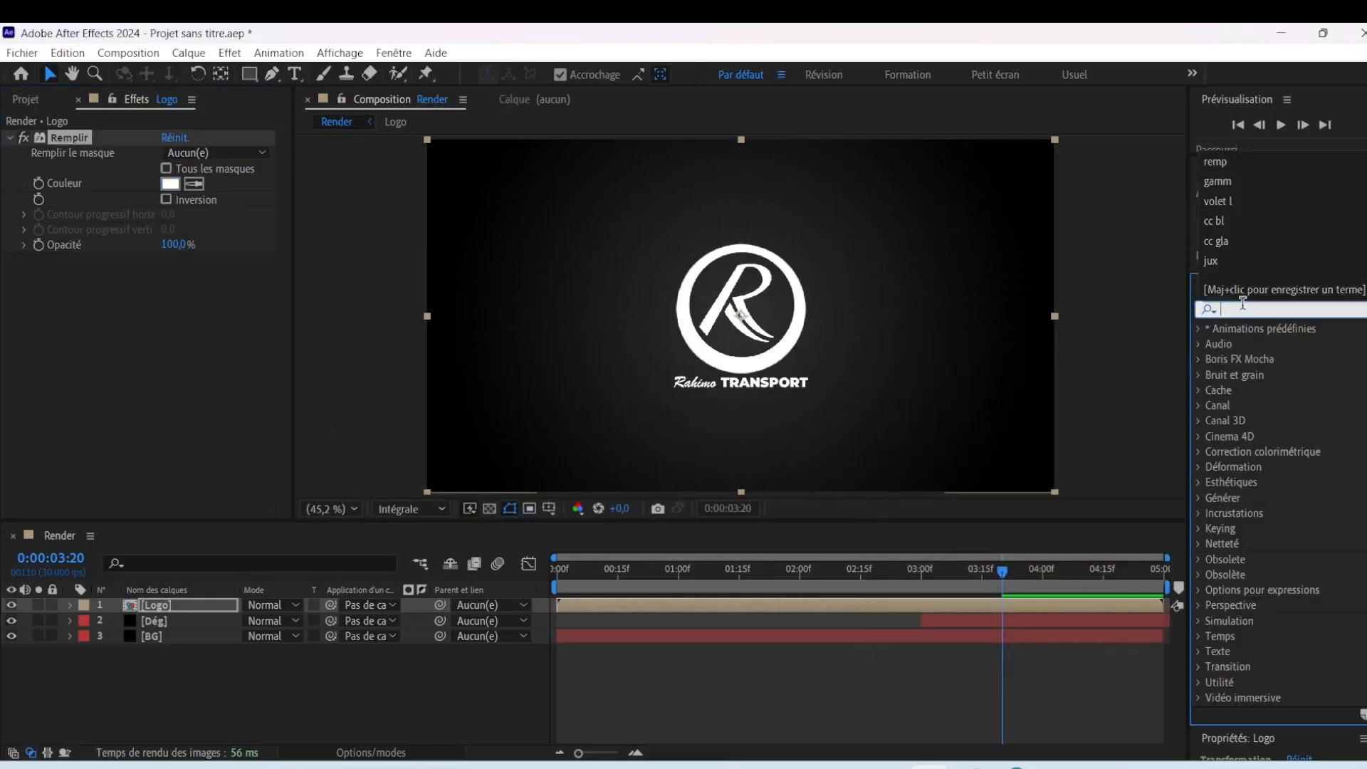
text(vegas)
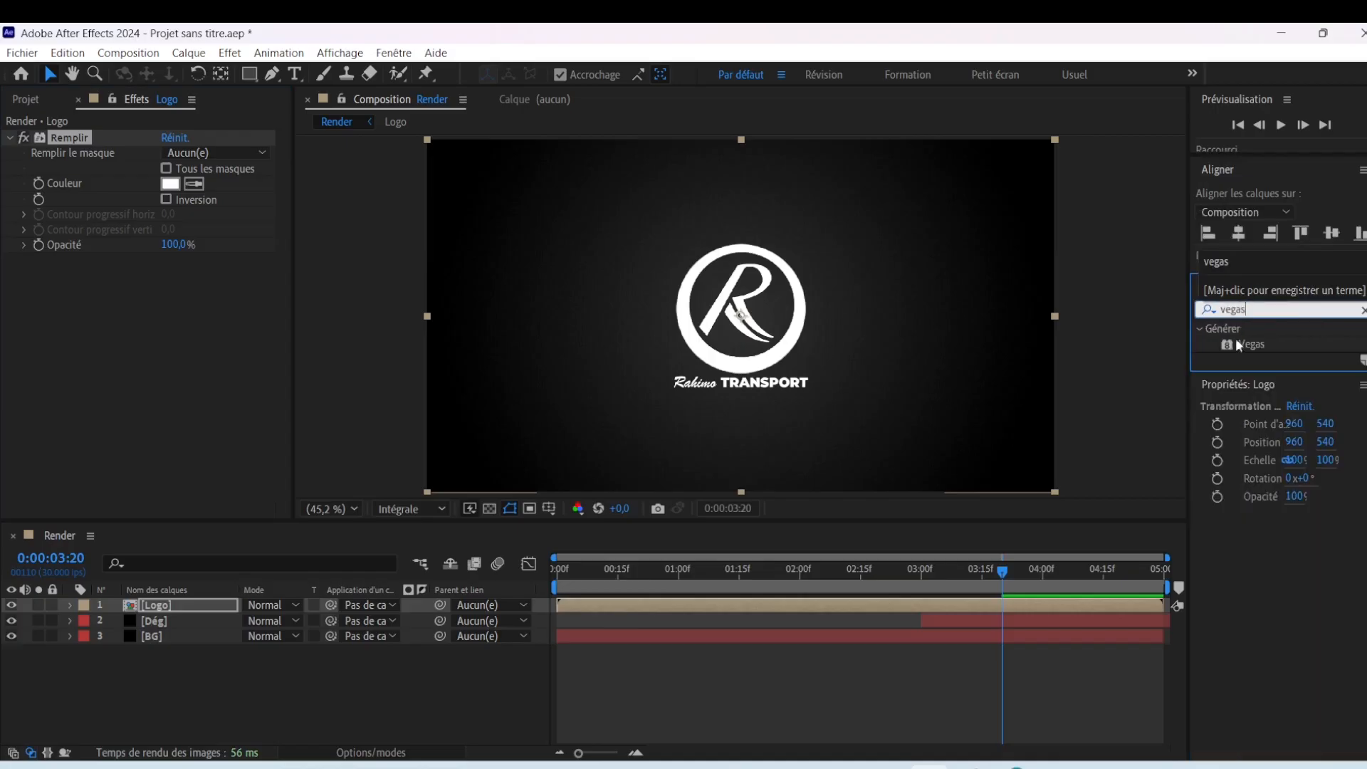
drag(1240, 346, 862, 356)
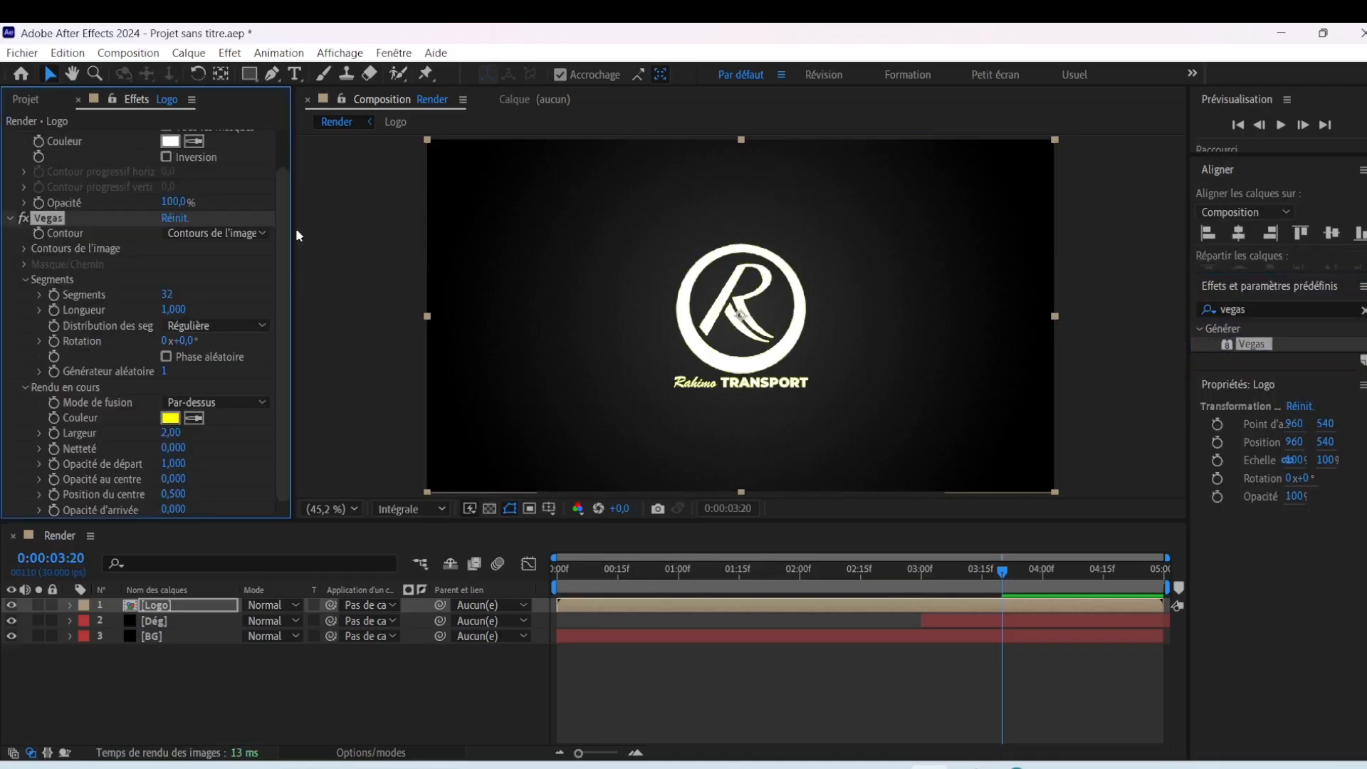
Set the Vegas effect's segment count to 2 and its color to white (FFFFFF)
click(171, 295)
text(2)
key(Return)
click(170, 418)
click(903, 380)
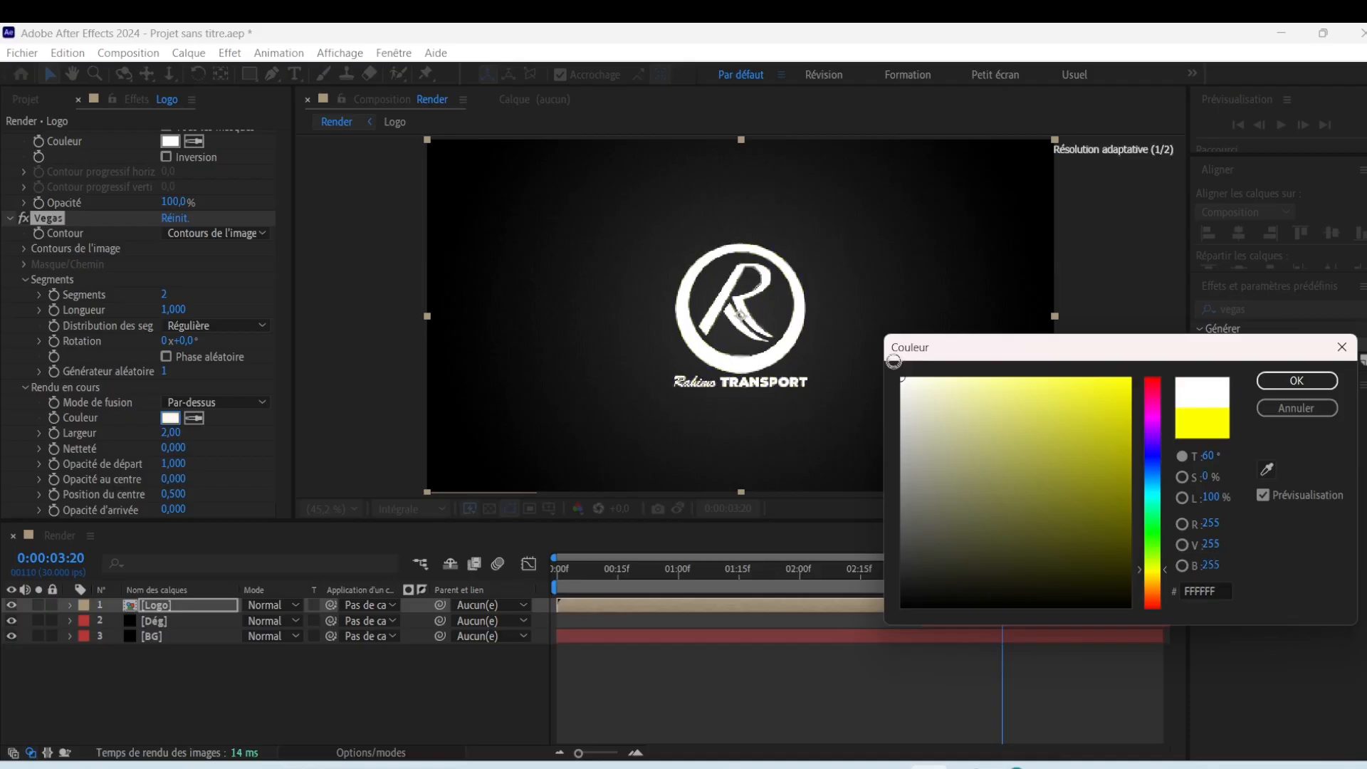
click(1297, 381)
Set the Vegas effect's blend mode to Transparent and its width (Largeur) to 1,30
click(238, 408)
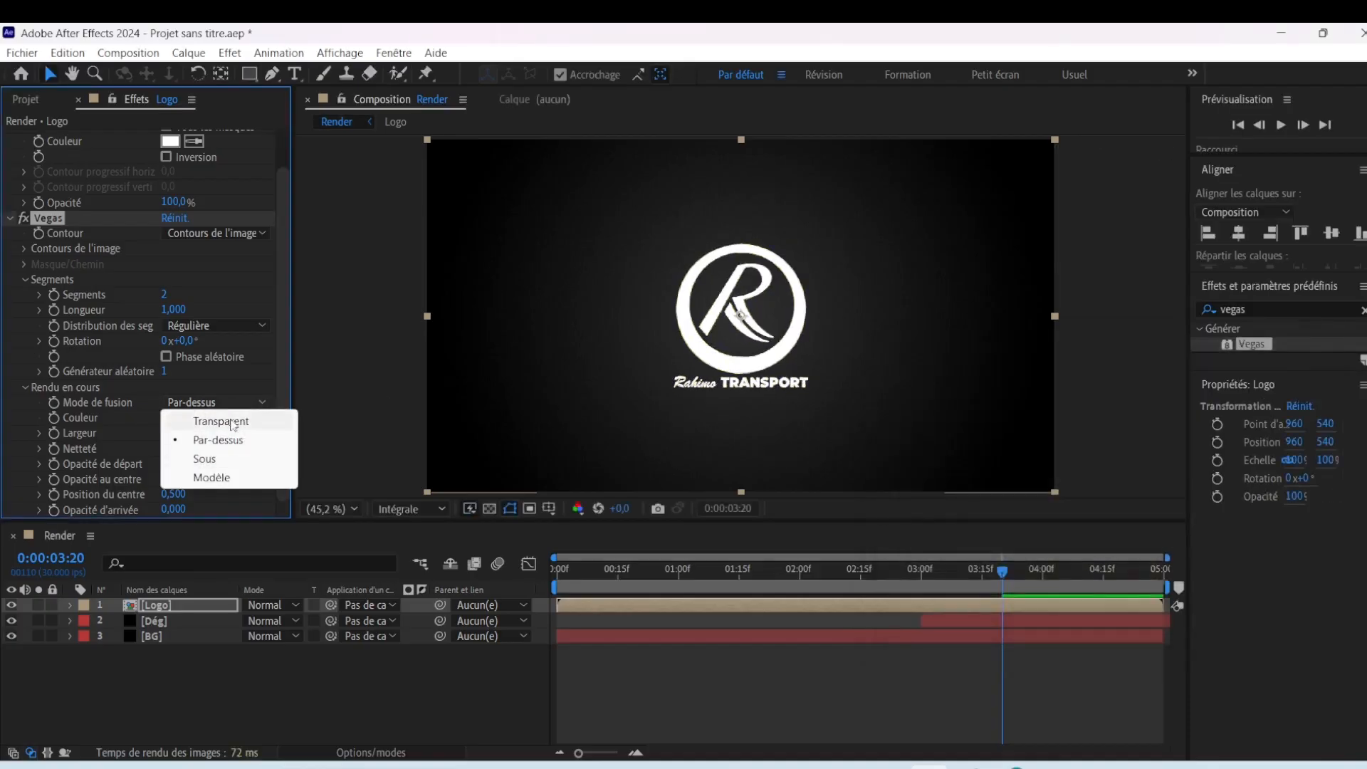
click(235, 421)
click(171, 433)
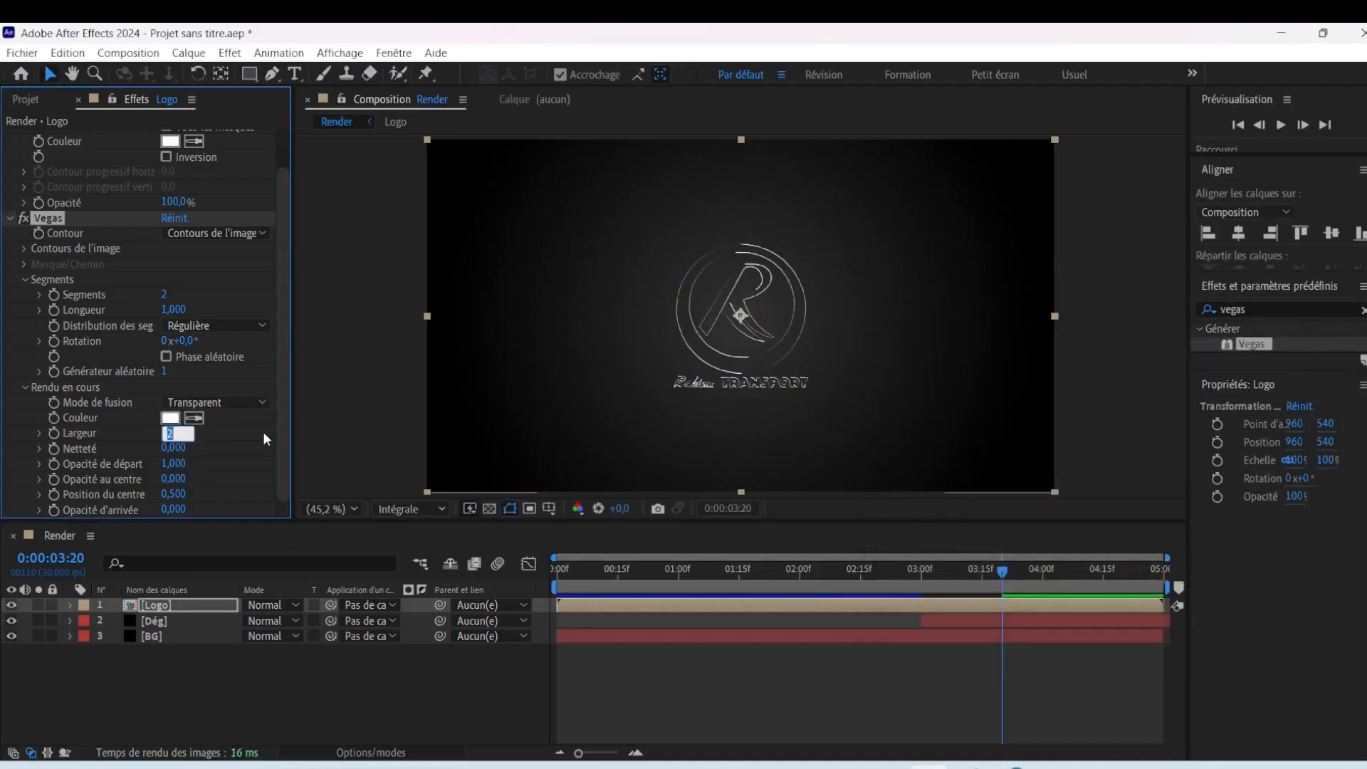
text(1.30)
key(Return)
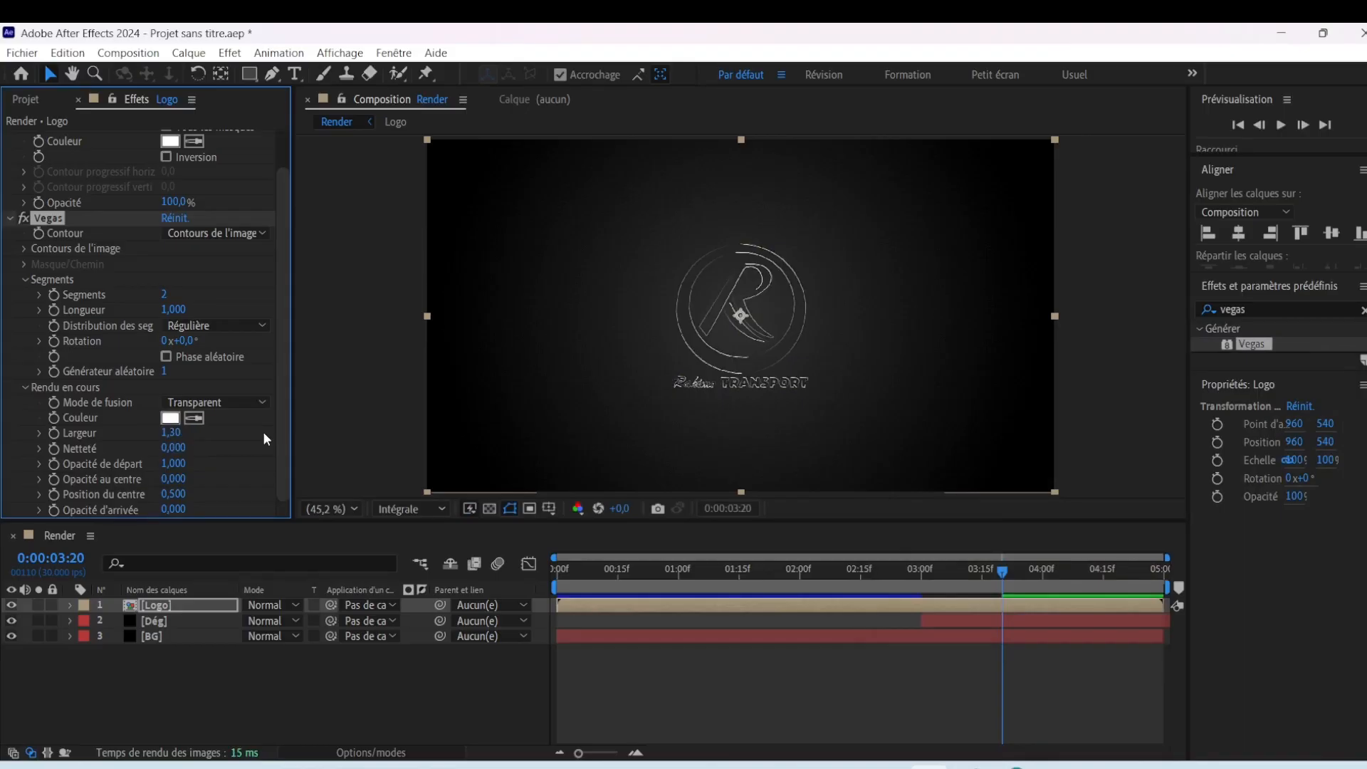
Set the Vegas start opacity (Opacité de départ) to 0 and its mid-point opacity (Opacité au centre) to 1
click(173, 463)
key(Return)
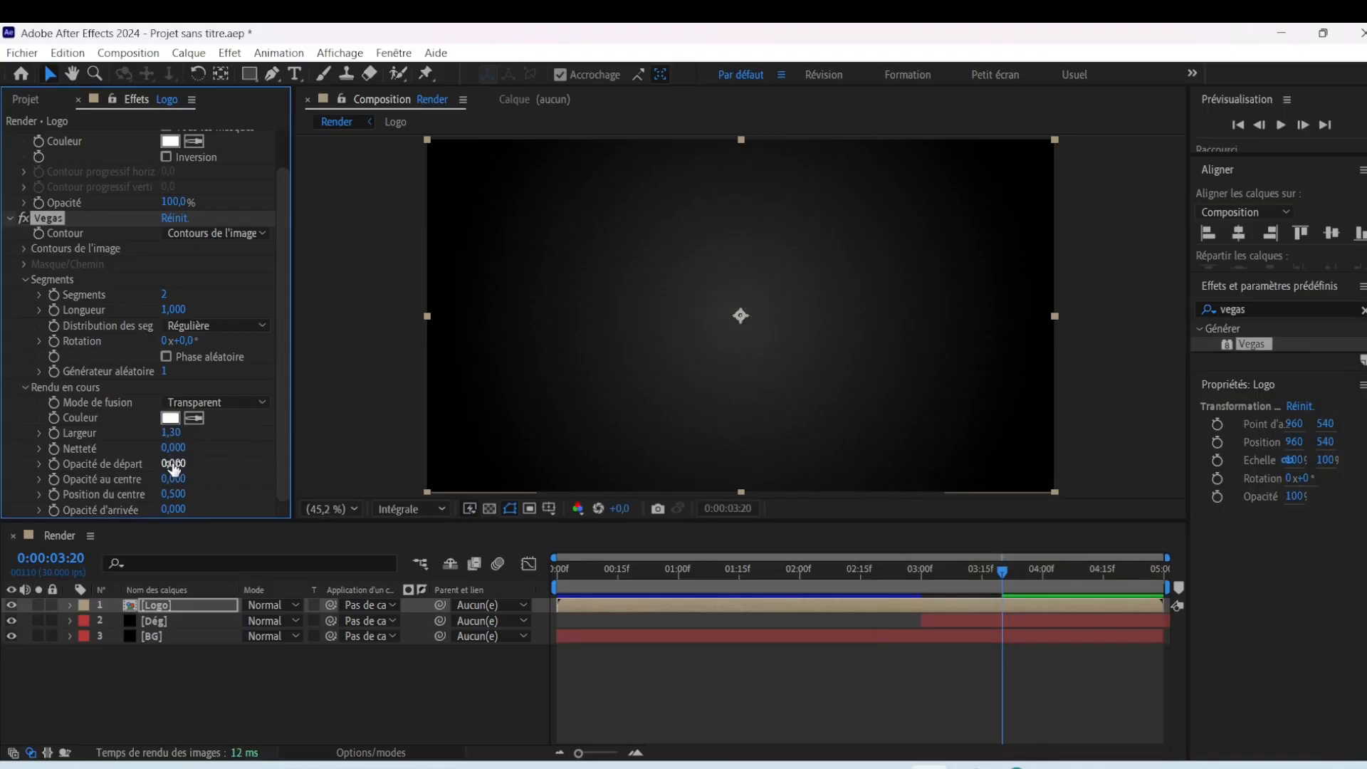
click(172, 479)
text(1)
key(Return)
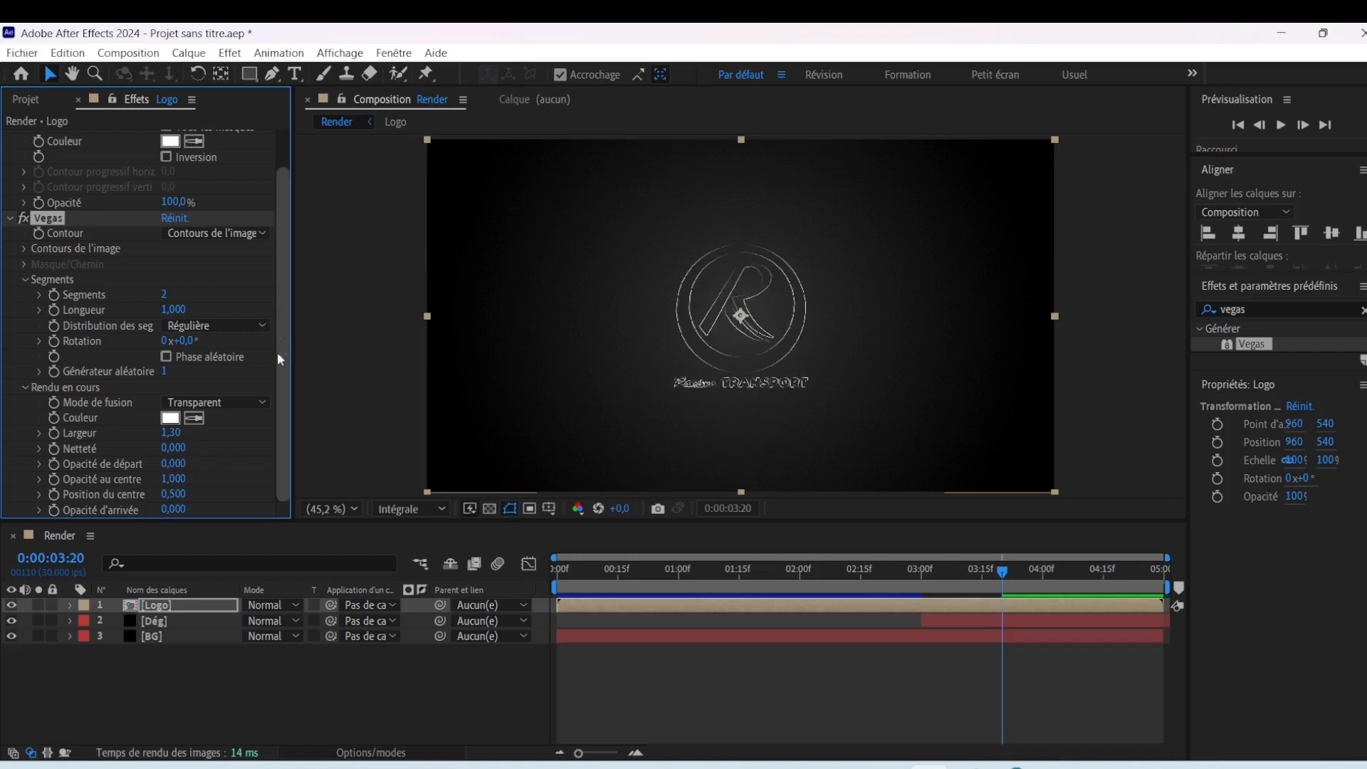
Keyframe the Vegas length (Longueur) at 0 at the composition start, 1 at 0:00:03:00 and 0 at 0:00:04:00
click(925, 579)
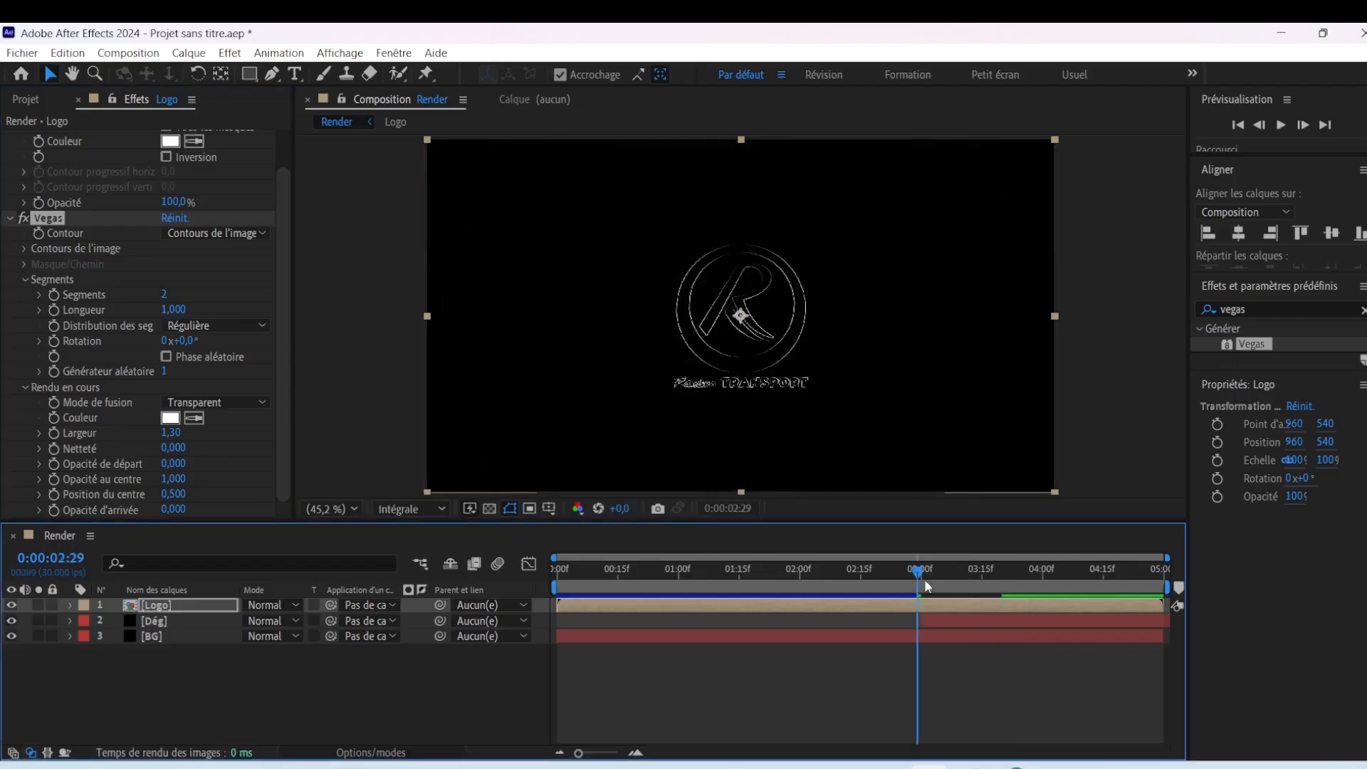
click(54, 310)
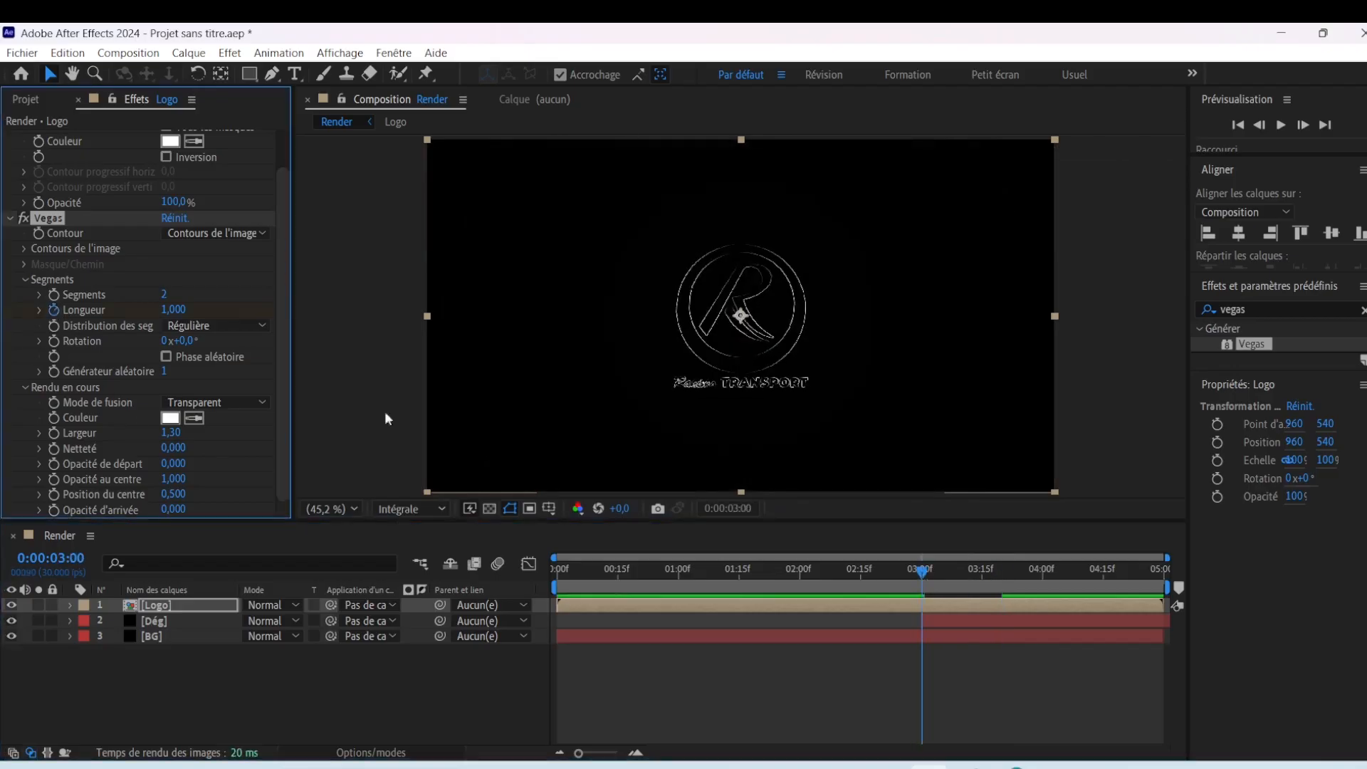
drag(921, 572, 618, 571)
key(Home)
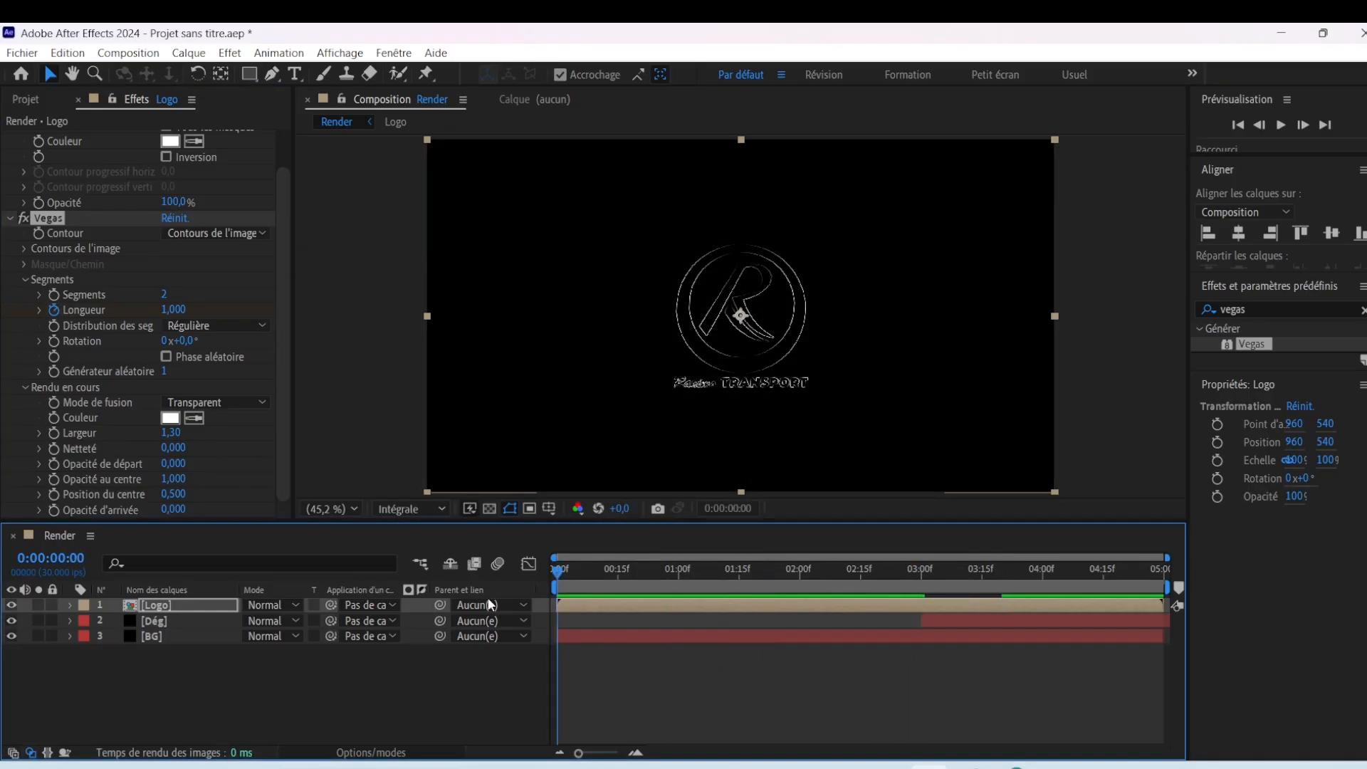
drag(175, 310, 4, 313)
drag(559, 572, 1044, 635)
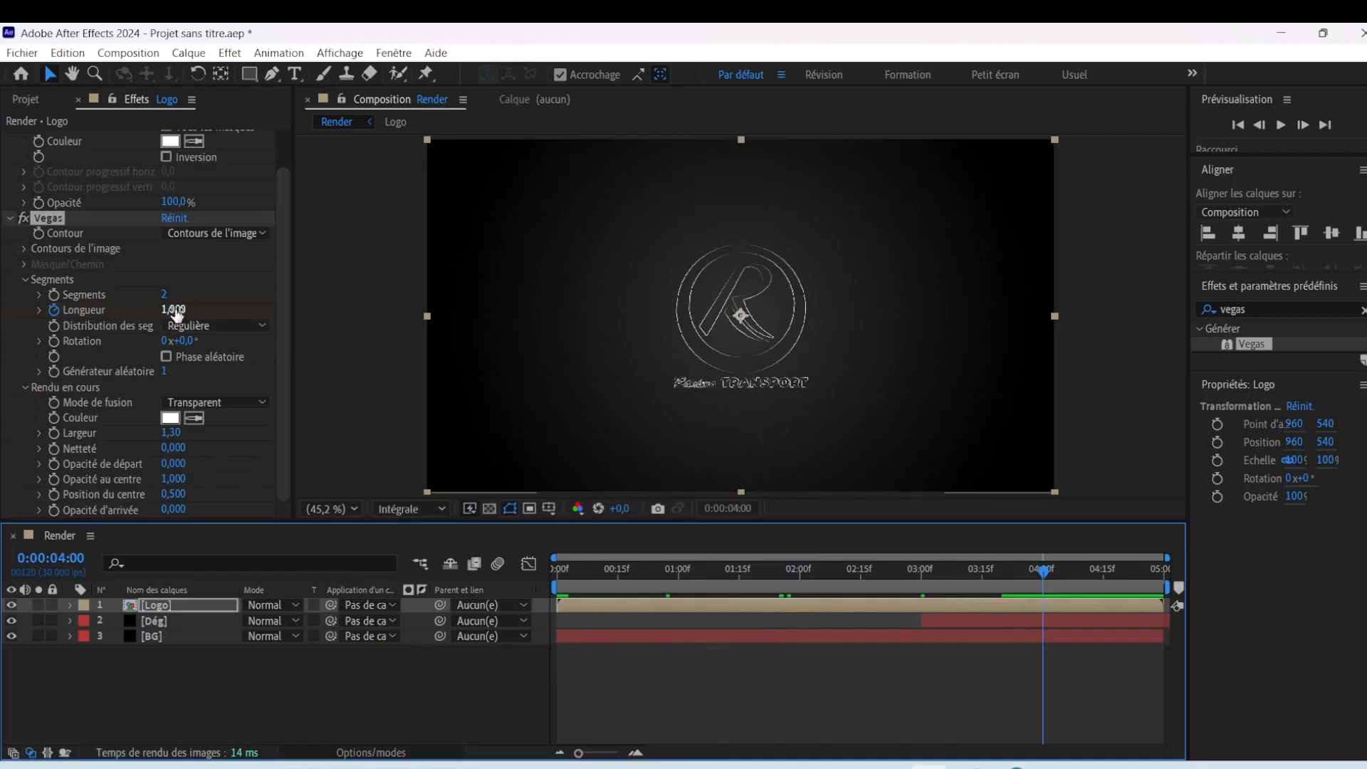
drag(174, 311, 4, 327)
Keyframe the Vegas rotation at 0° at 0:00:02:20 and 270° at 0:00:04:29, and scrub back to preview the animation
mouse_move(918, 571)
mouse_down()
mouse_move(754, 571)
mouse_move(1007, 572)
mouse_move(560, 580)
mouse_move(955, 612)
mouse_move(862, 606)
mouse_up()
drag(1139, 559, 986, 585)
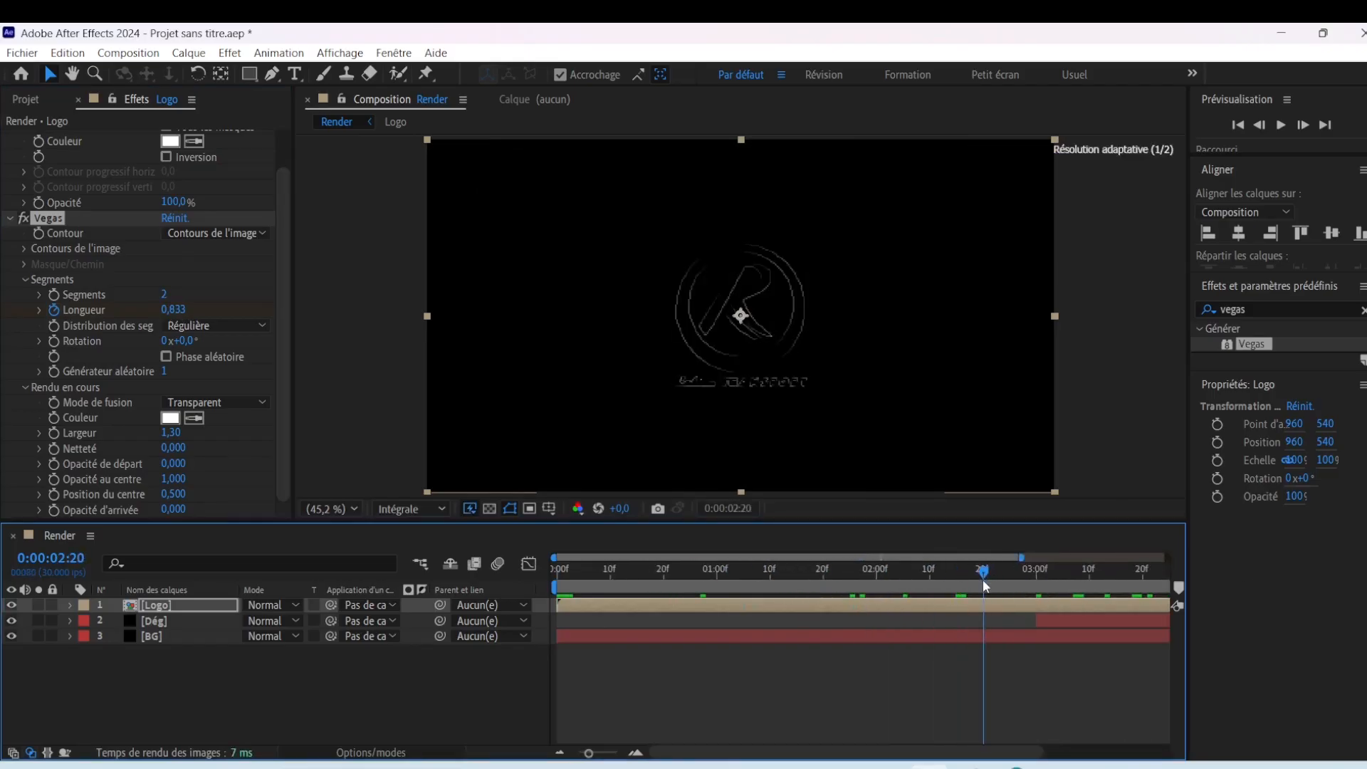
click(57, 347)
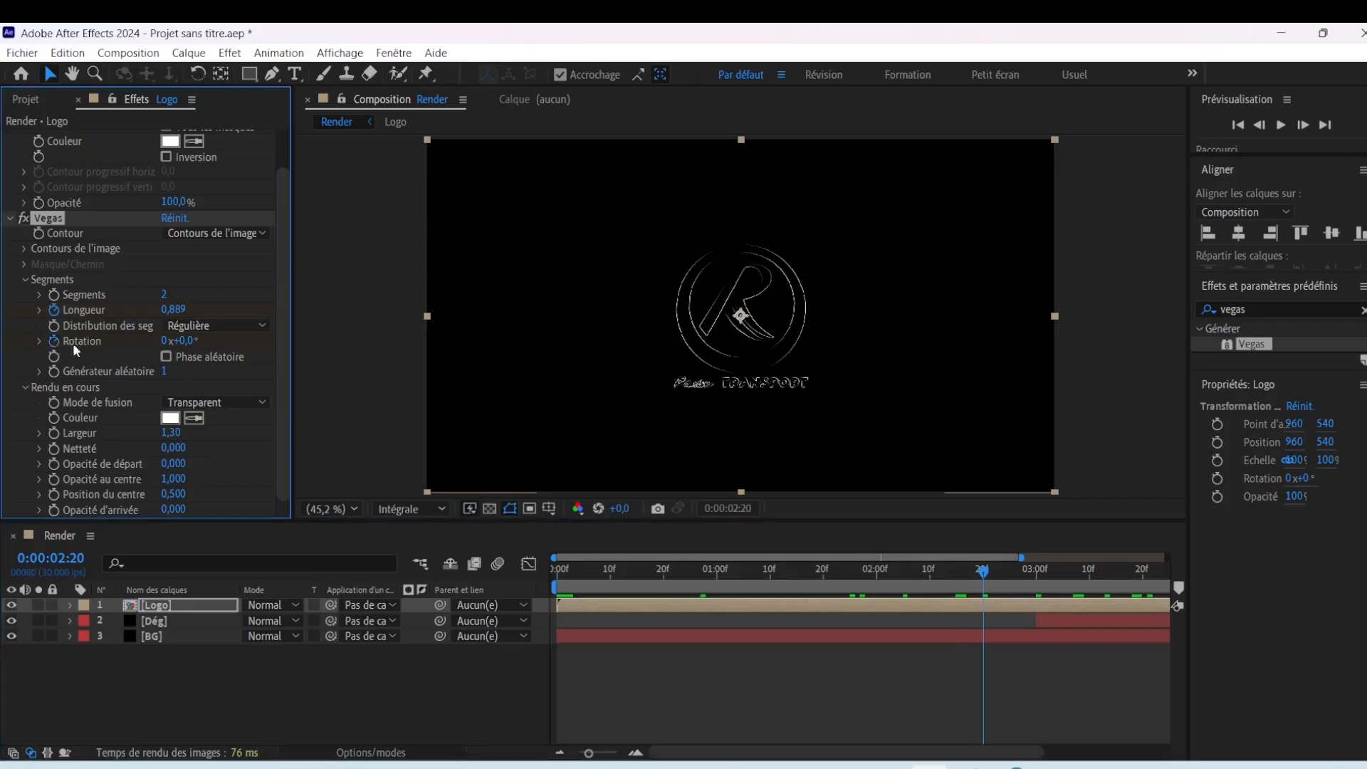
drag(1021, 557, 1167, 558)
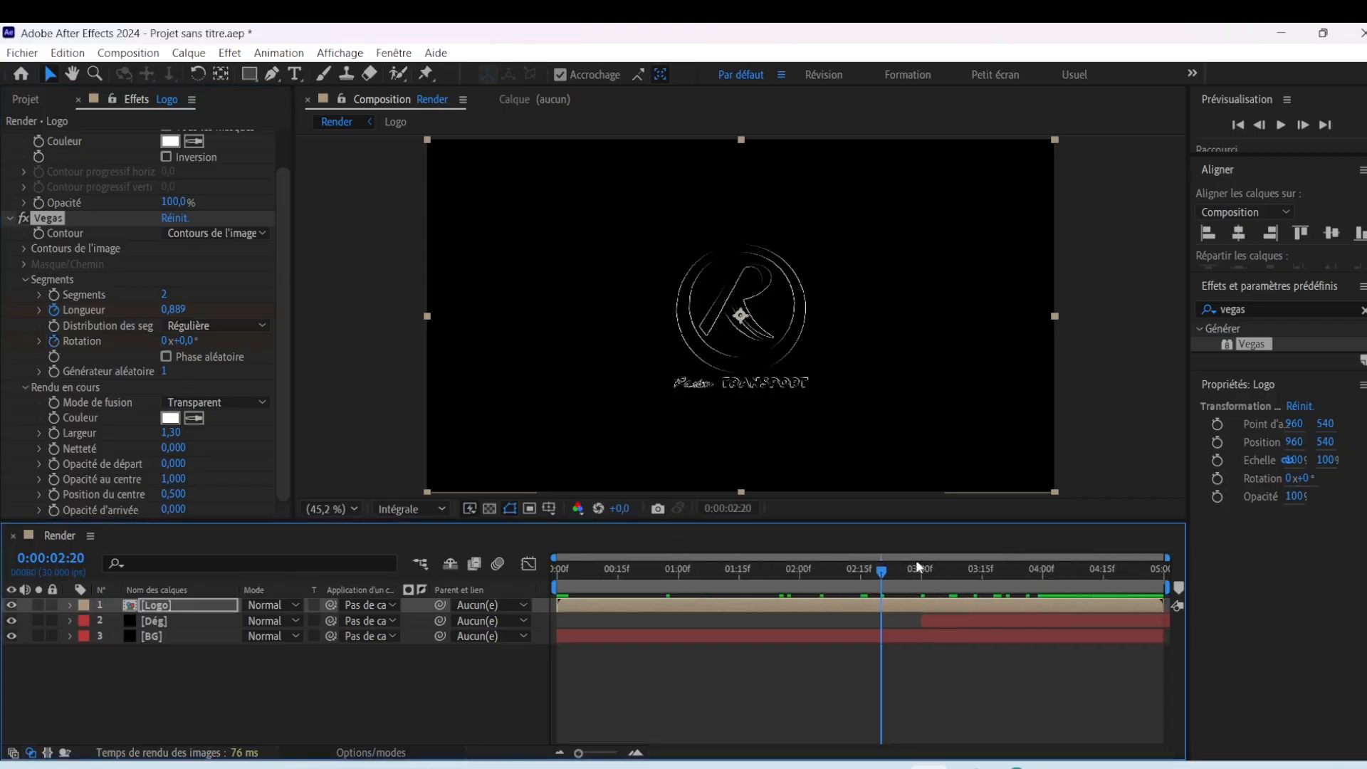
drag(884, 577, 1181, 620)
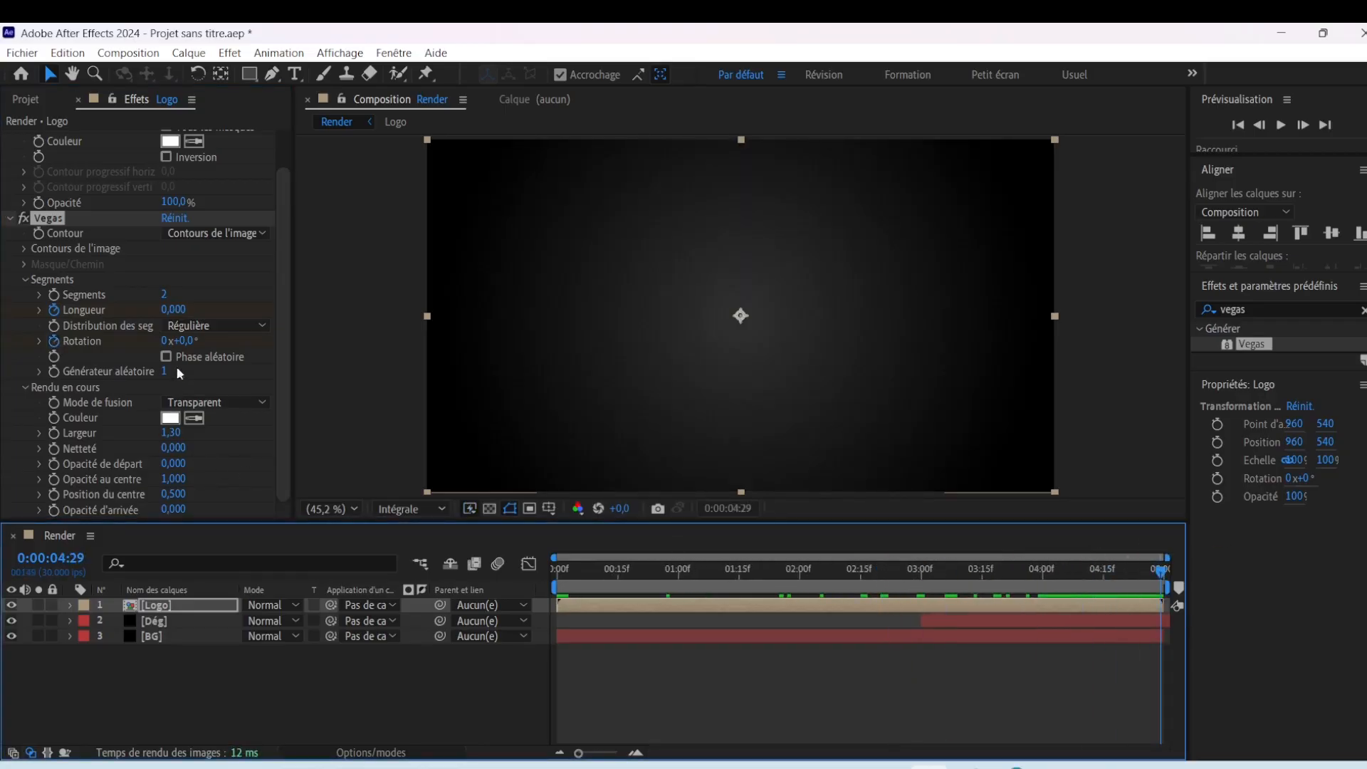
click(181, 340)
text(270)
key(Return)
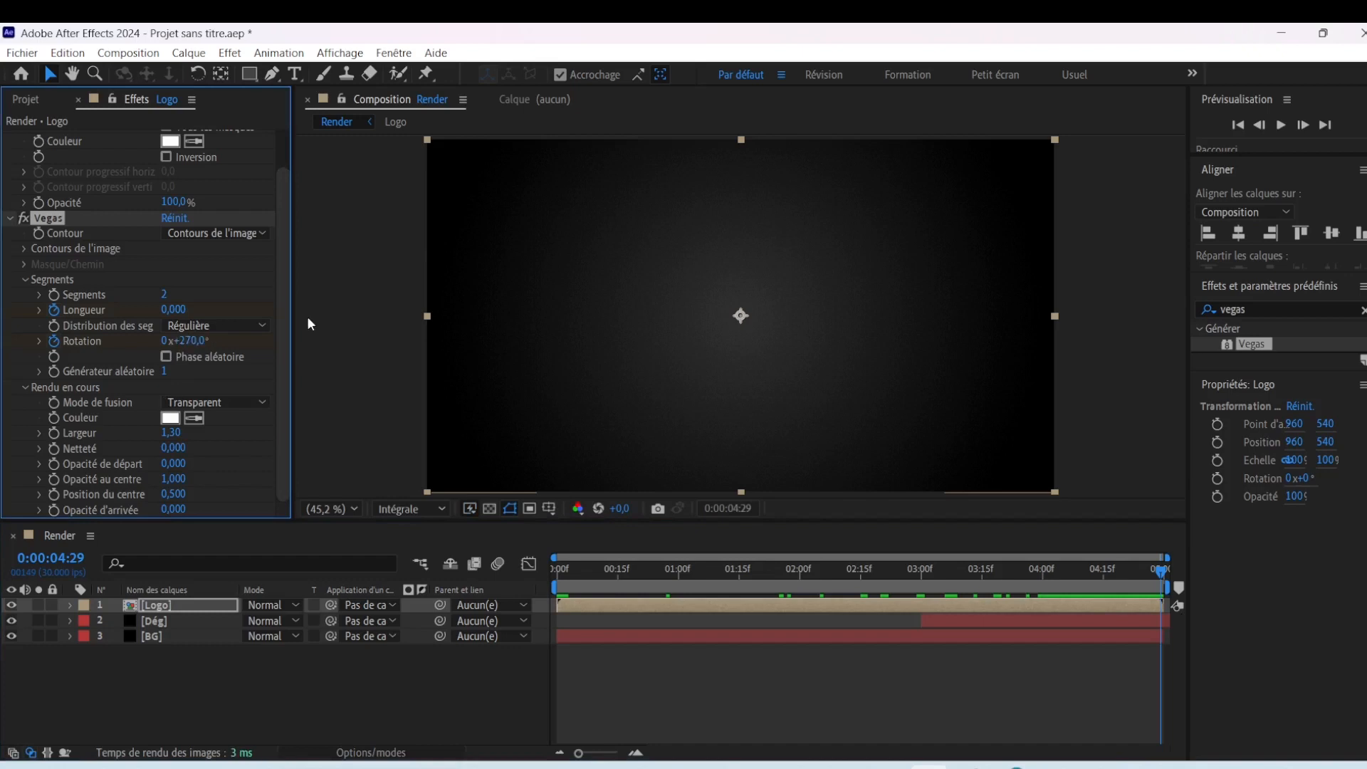
mouse_move(1160, 573)
mouse_down()
mouse_move(859, 604)
mouse_move(949, 604)
mouse_move(801, 605)
mouse_move(856, 604)
mouse_up()
Search the effects for "dila" and apply the Dilaté-érodé simple effect to the Logo layer
click(1269, 306)
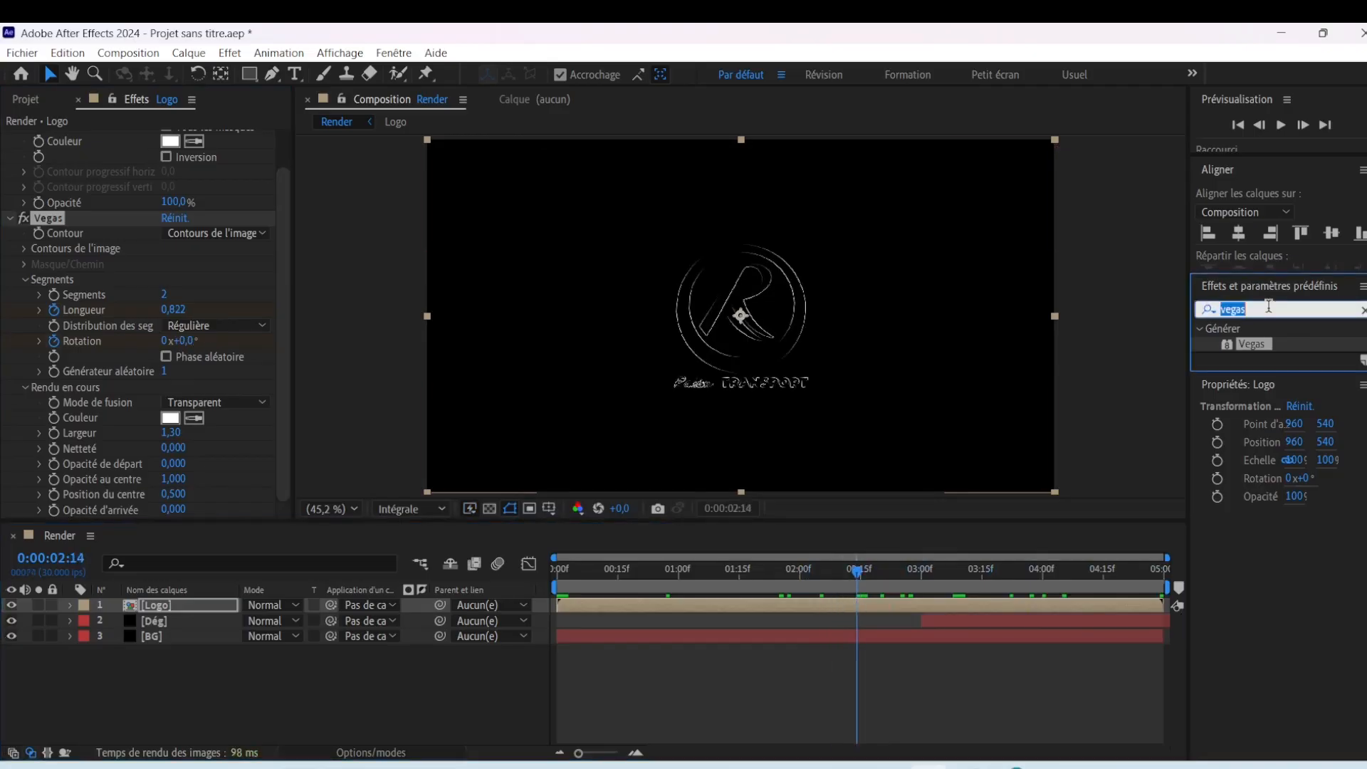
key(BackSpace)
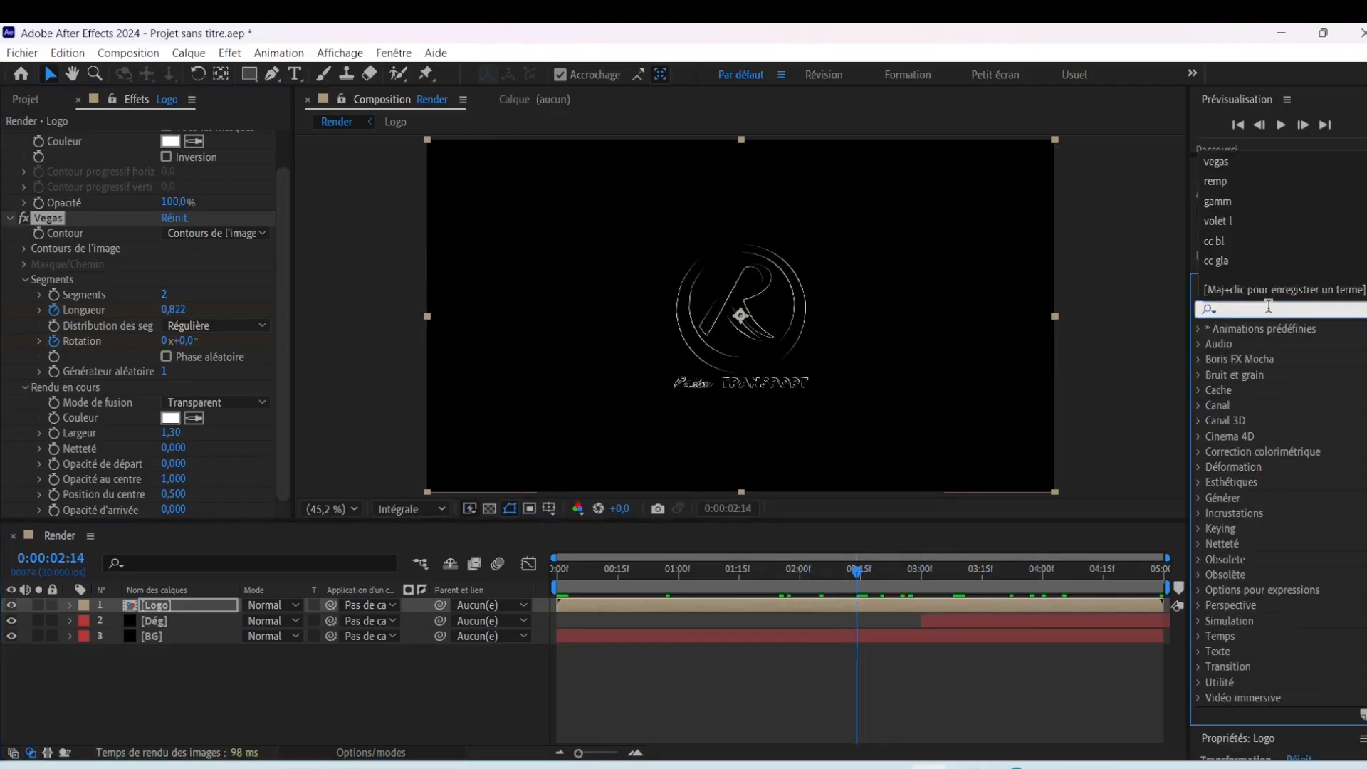
text(dila)
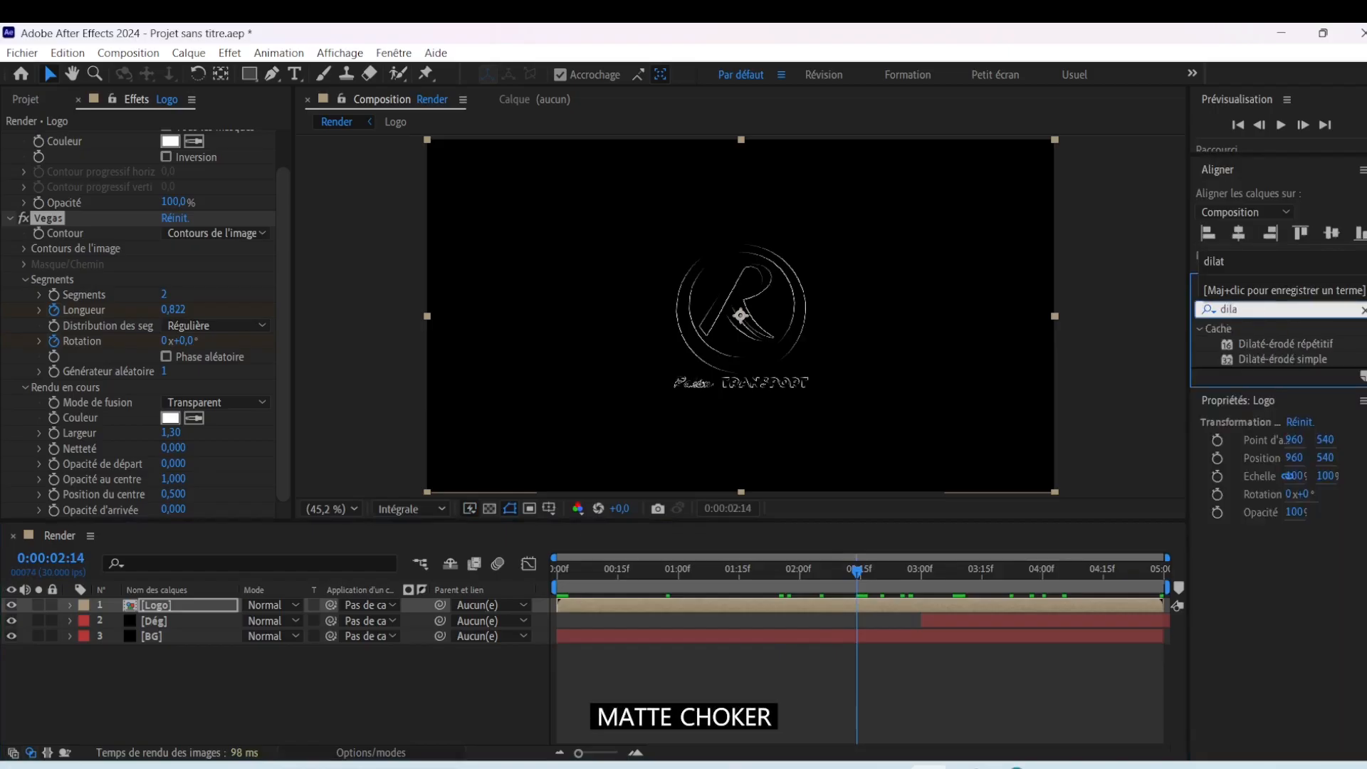
drag(1282, 360, 800, 366)
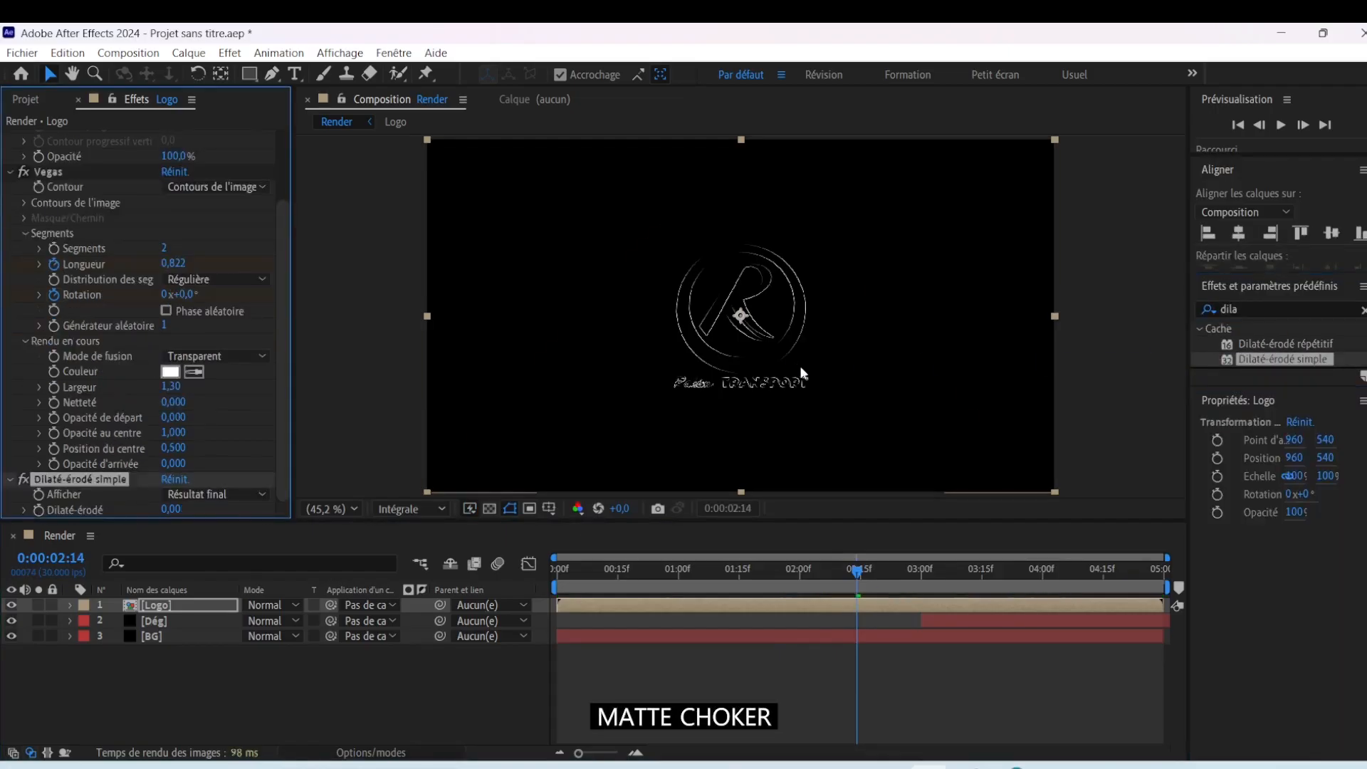
Collapse the Vegas settings and set the Dilaté-érodé simple effect's Dilaté-érodé value to -2,7
drag(293, 368, 290, 369)
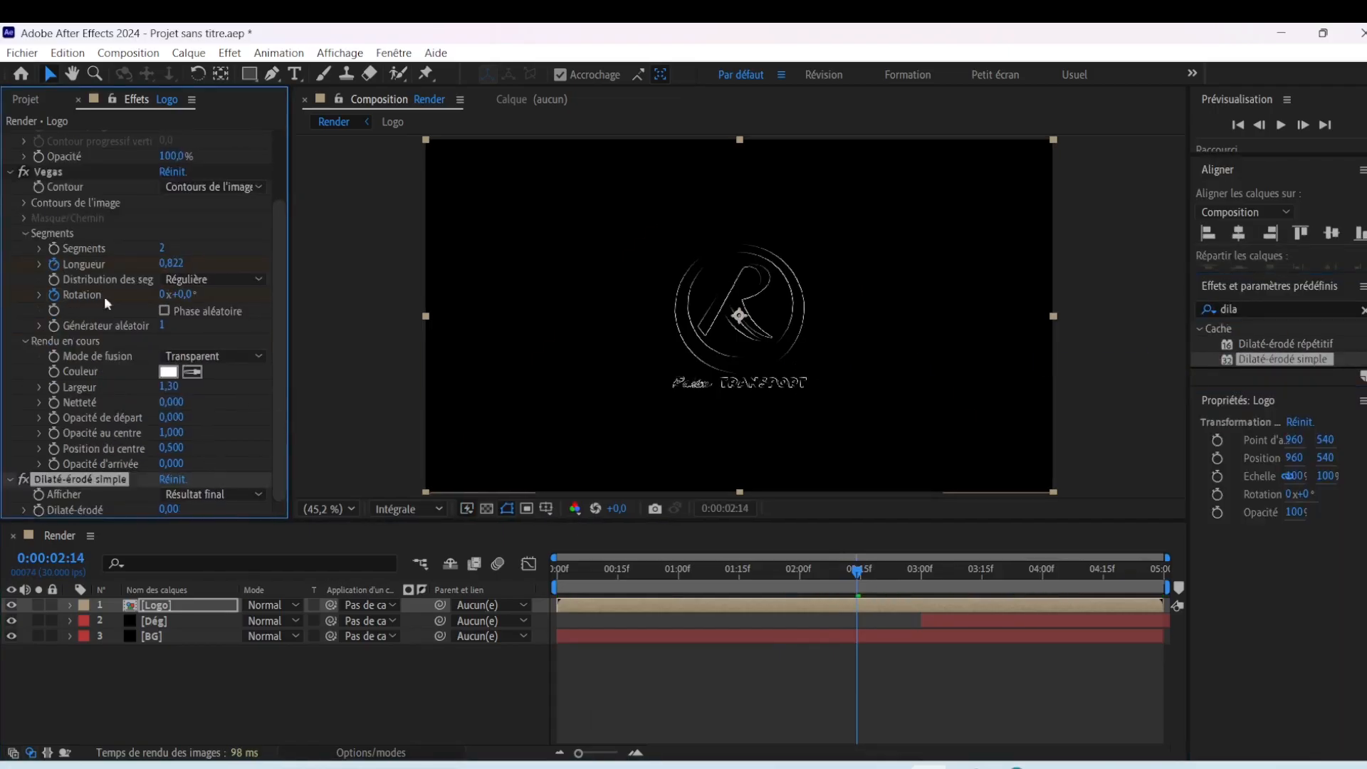
click(11, 173)
click(170, 306)
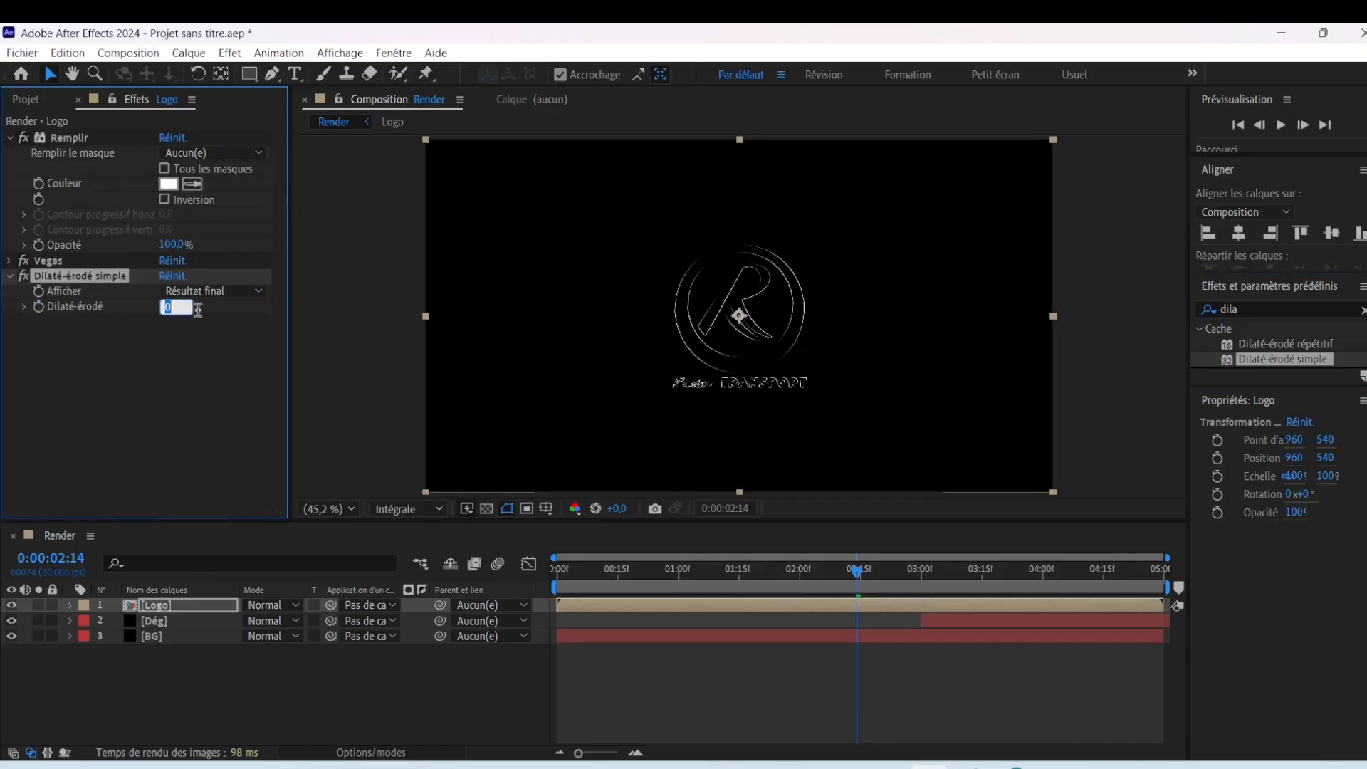
text(-2,7)
key(Return)
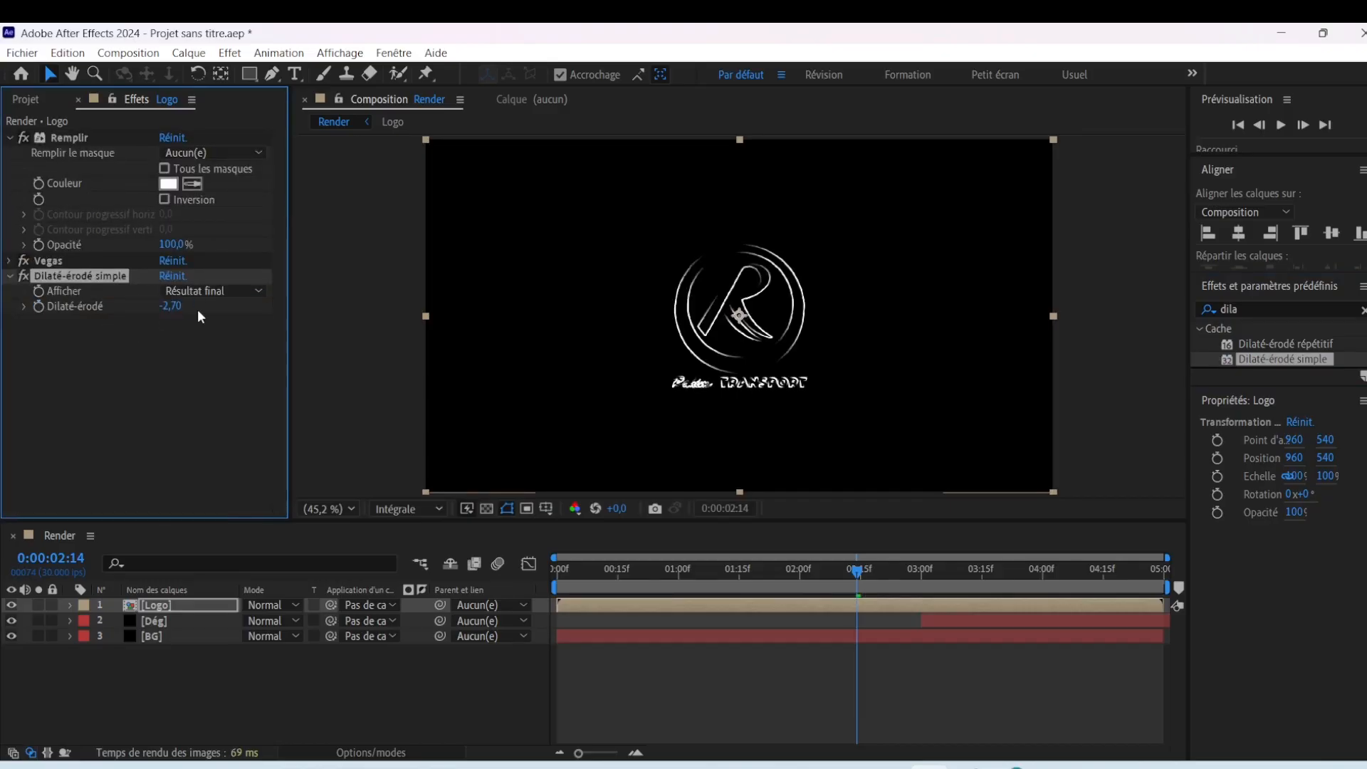
mouse_move(859, 573)
mouse_down()
mouse_move(827, 581)
mouse_move(912, 573)
mouse_move(872, 564)
mouse_move(881, 571)
mouse_up()
click(519, 668)
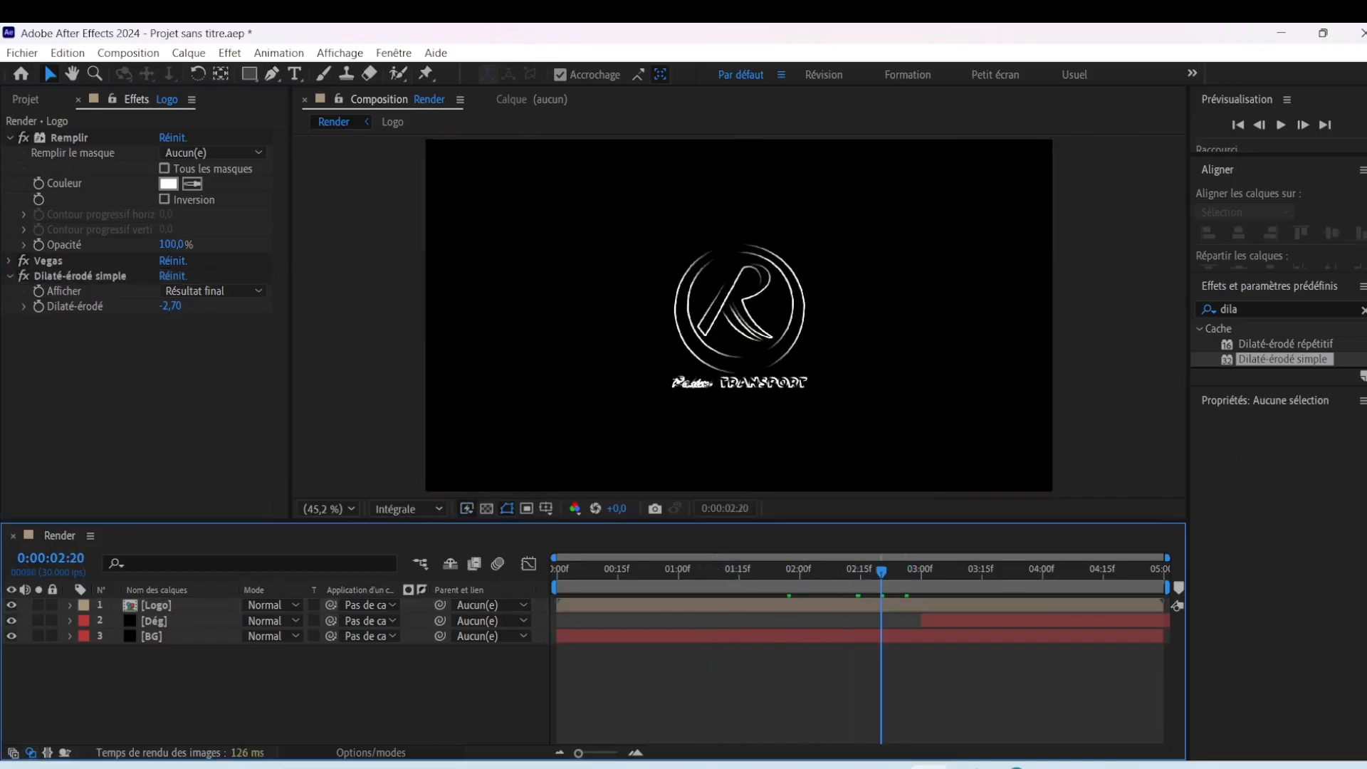
Apply a second Remplir effect to the Logo layer below Dilaté-érodé simple and set its color to black
double_click(1229, 309)
key(BackSpace)
text(remp)
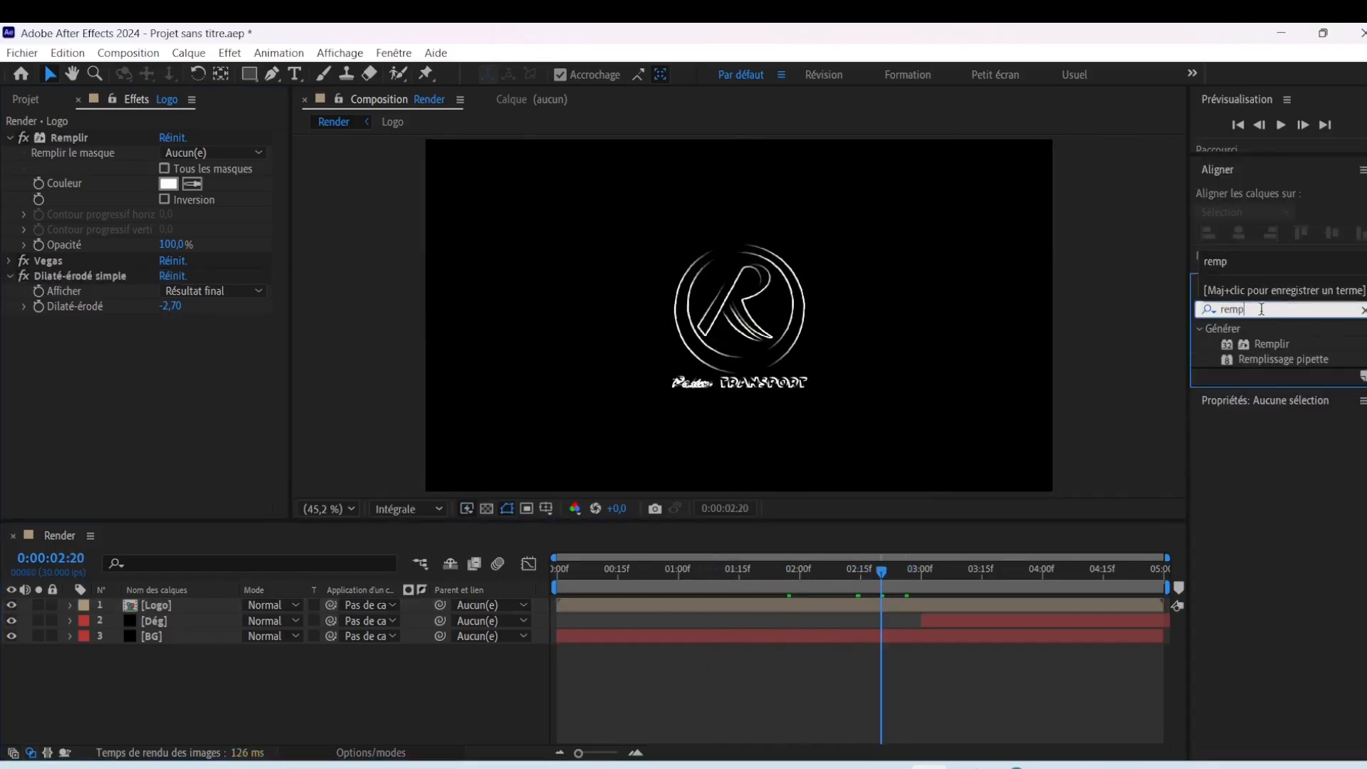
drag(1269, 343, 761, 329)
click(168, 368)
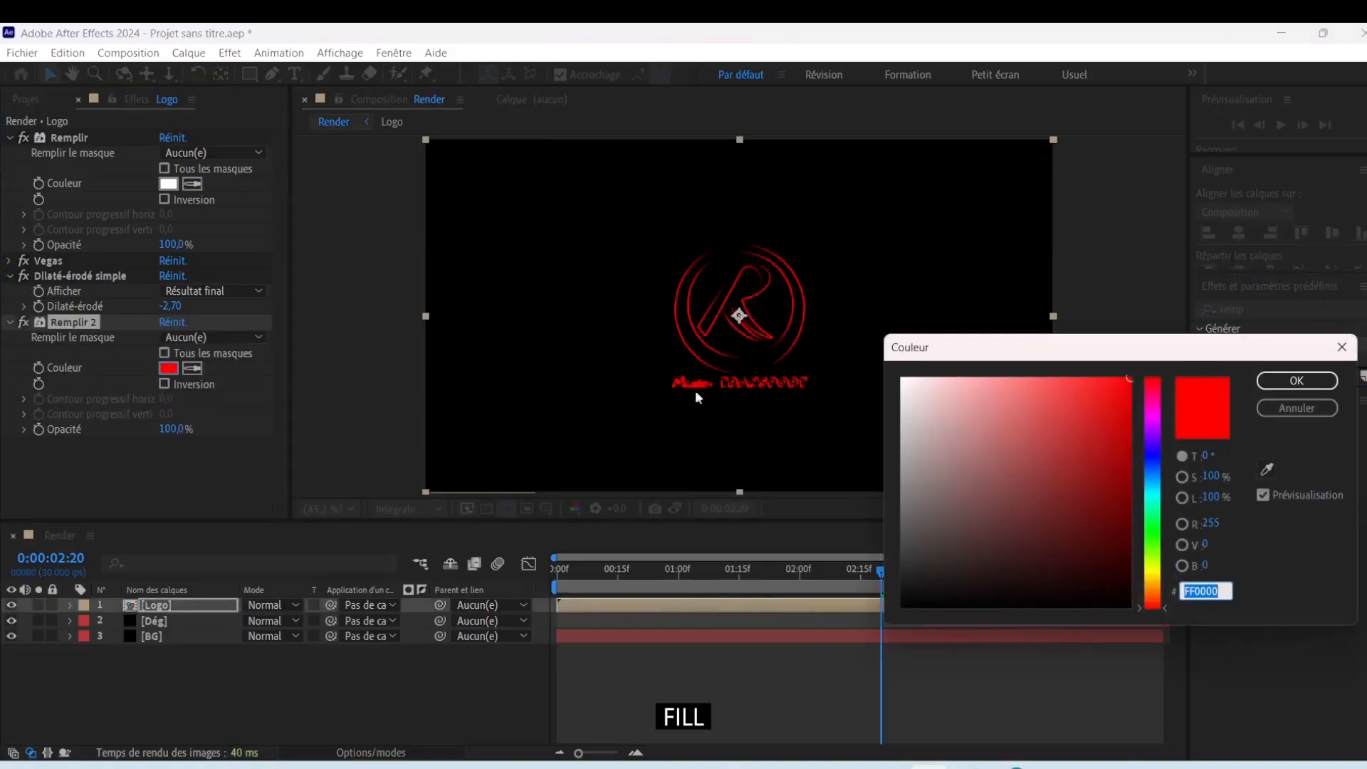
click(903, 605)
click(1298, 382)
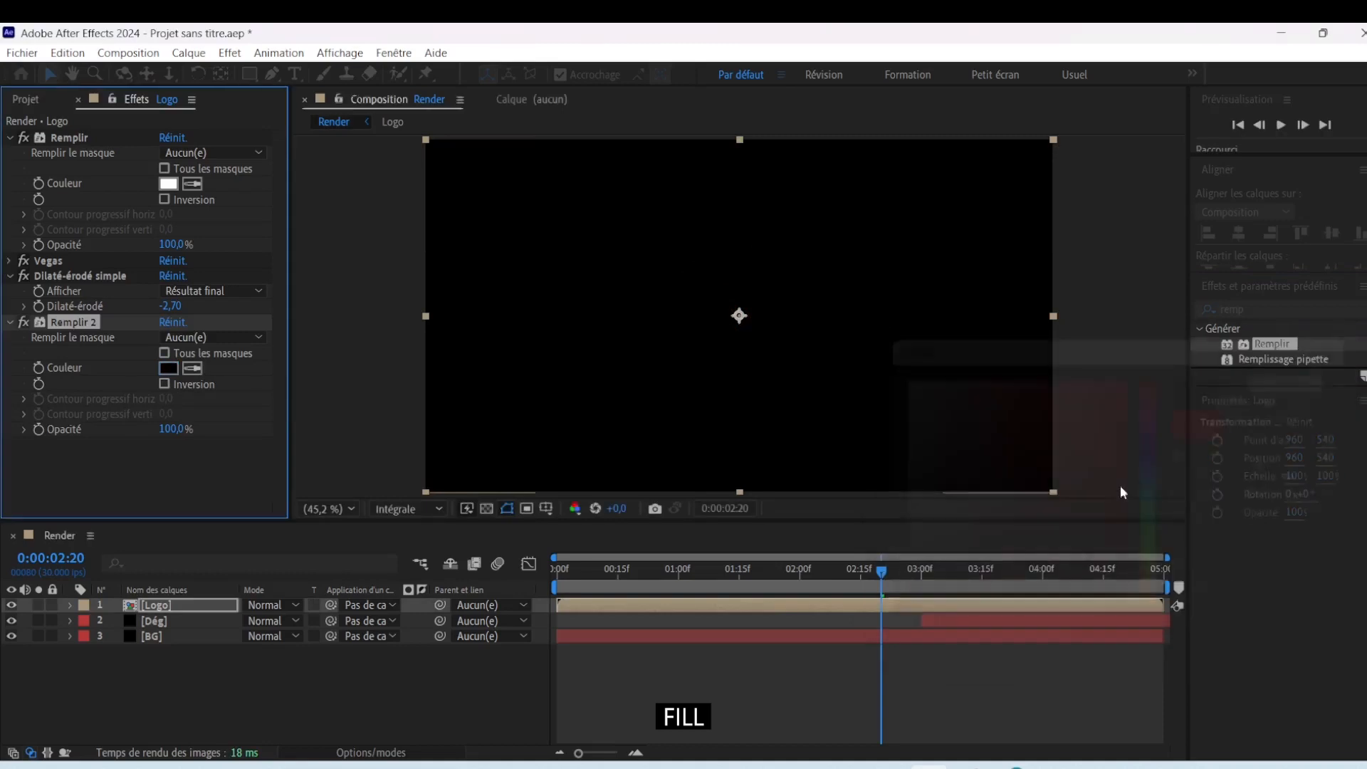
Search the effects for "cc radia", apply CC Radial Fast Blur to the Logo layer and collapse the Remplir 2 settings
click(1281, 310)
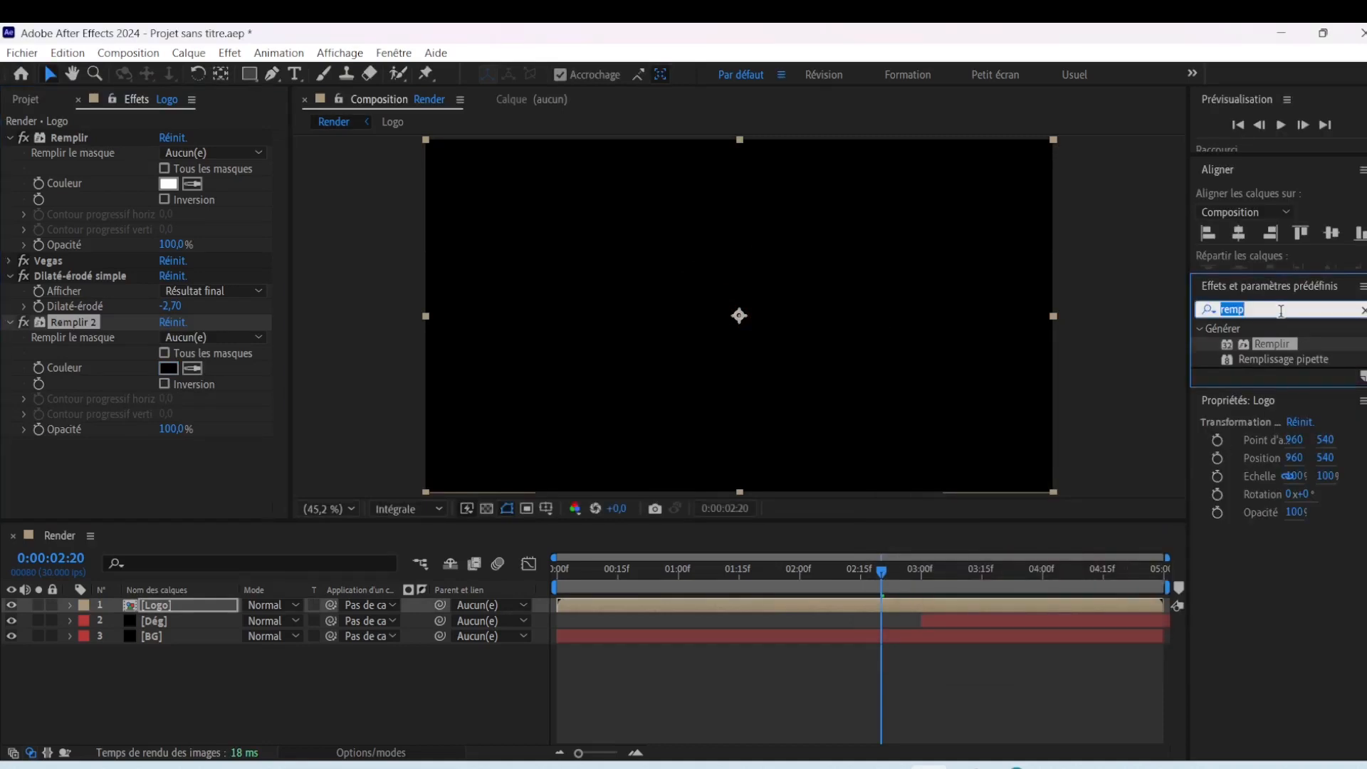
key(BackSpace)
text(cc radia)
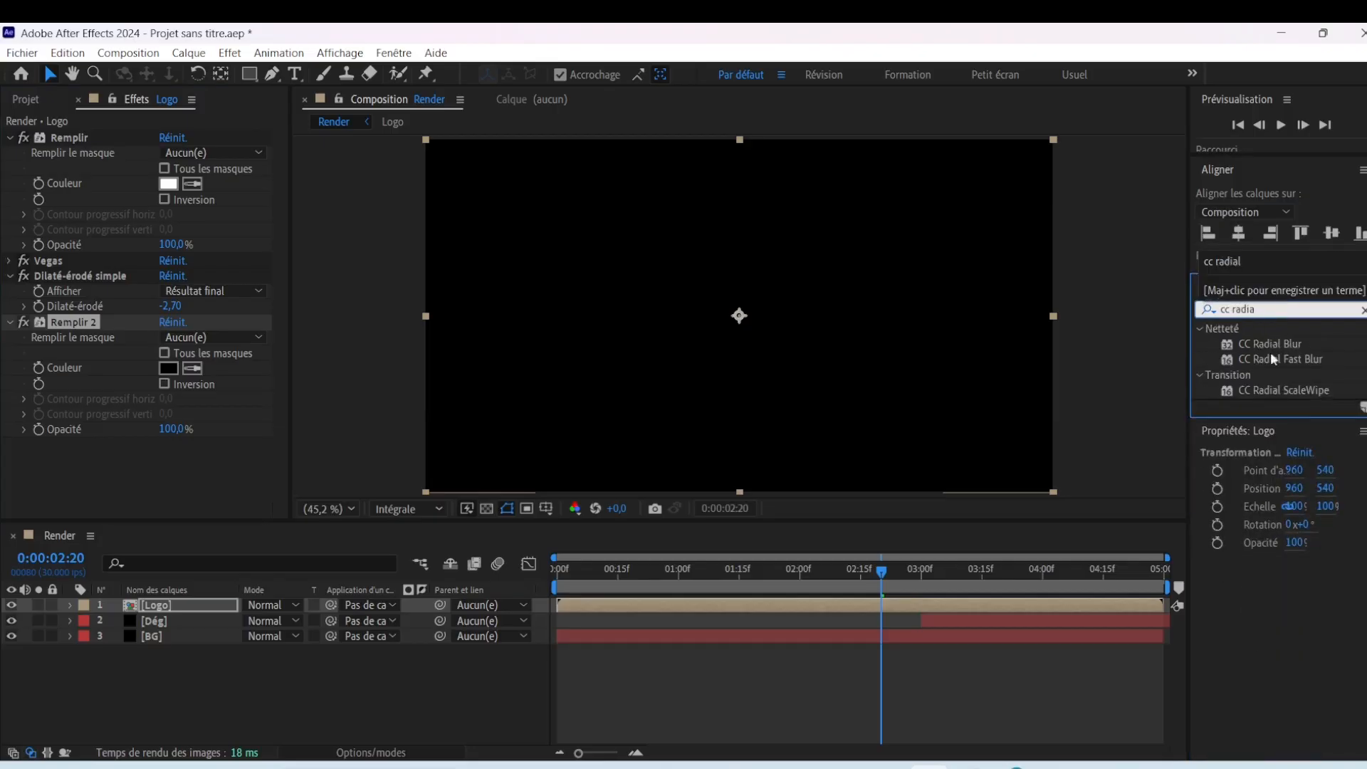
drag(1307, 366, 811, 333)
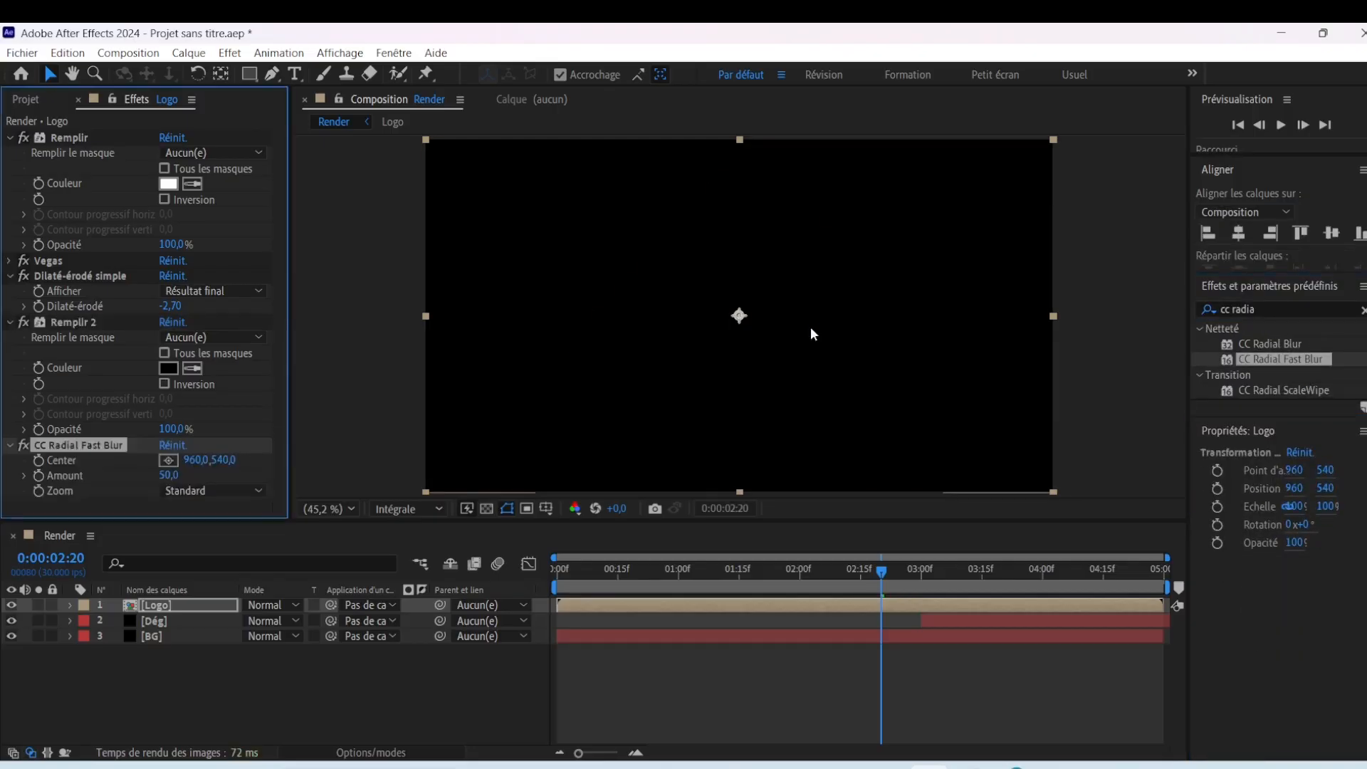
click(8, 324)
Keyframe the CC Radial Fast Blur center at about 363, 533.4 at 0:00:02:00 and about 1930, 533.4 at 0:00:04:00
drag(877, 580, 798, 601)
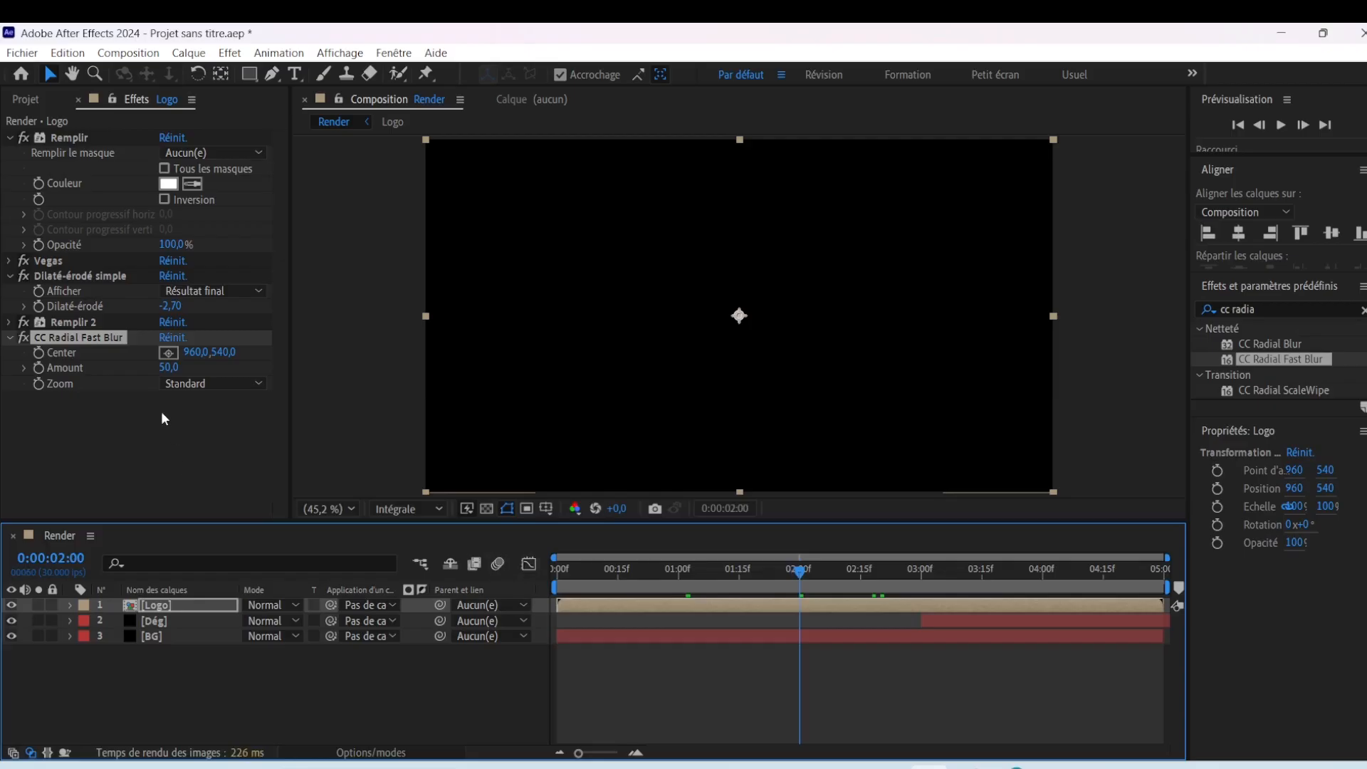
click(169, 354)
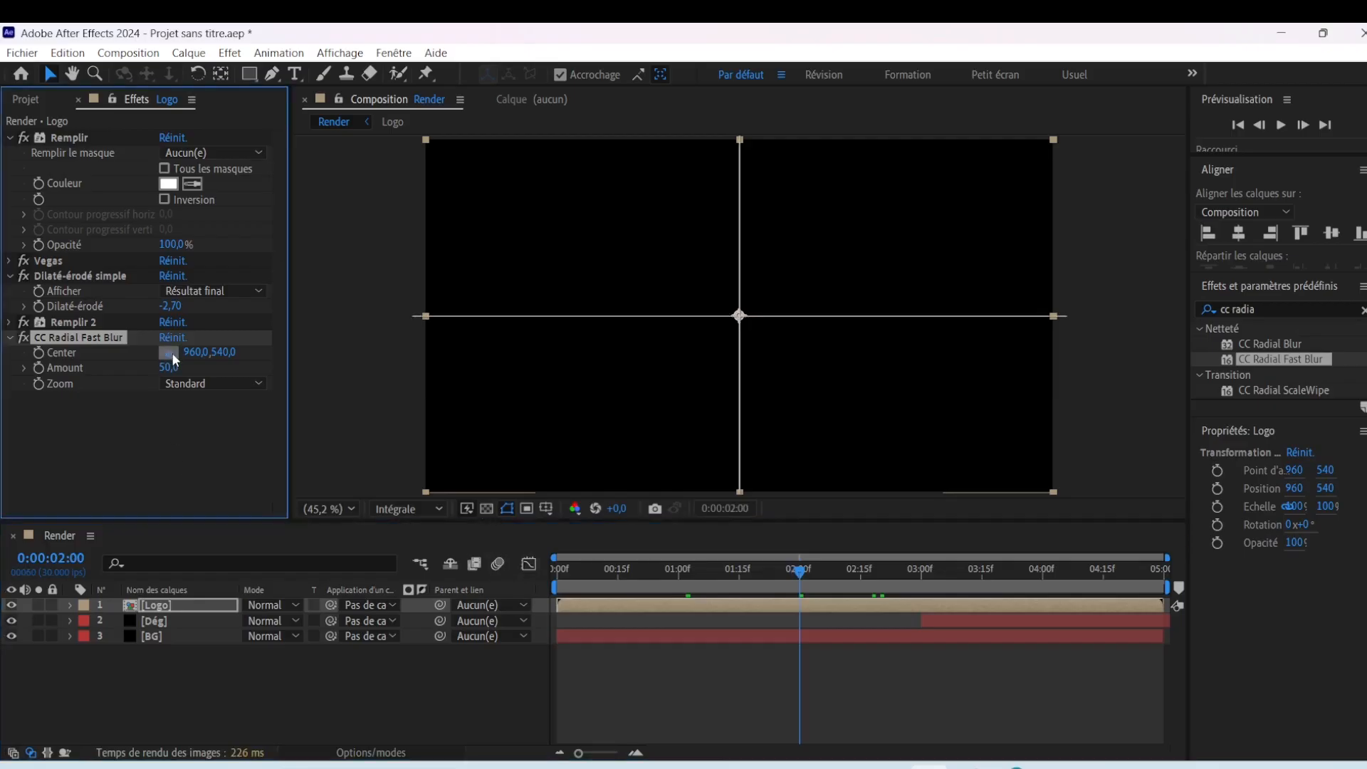
click(544, 314)
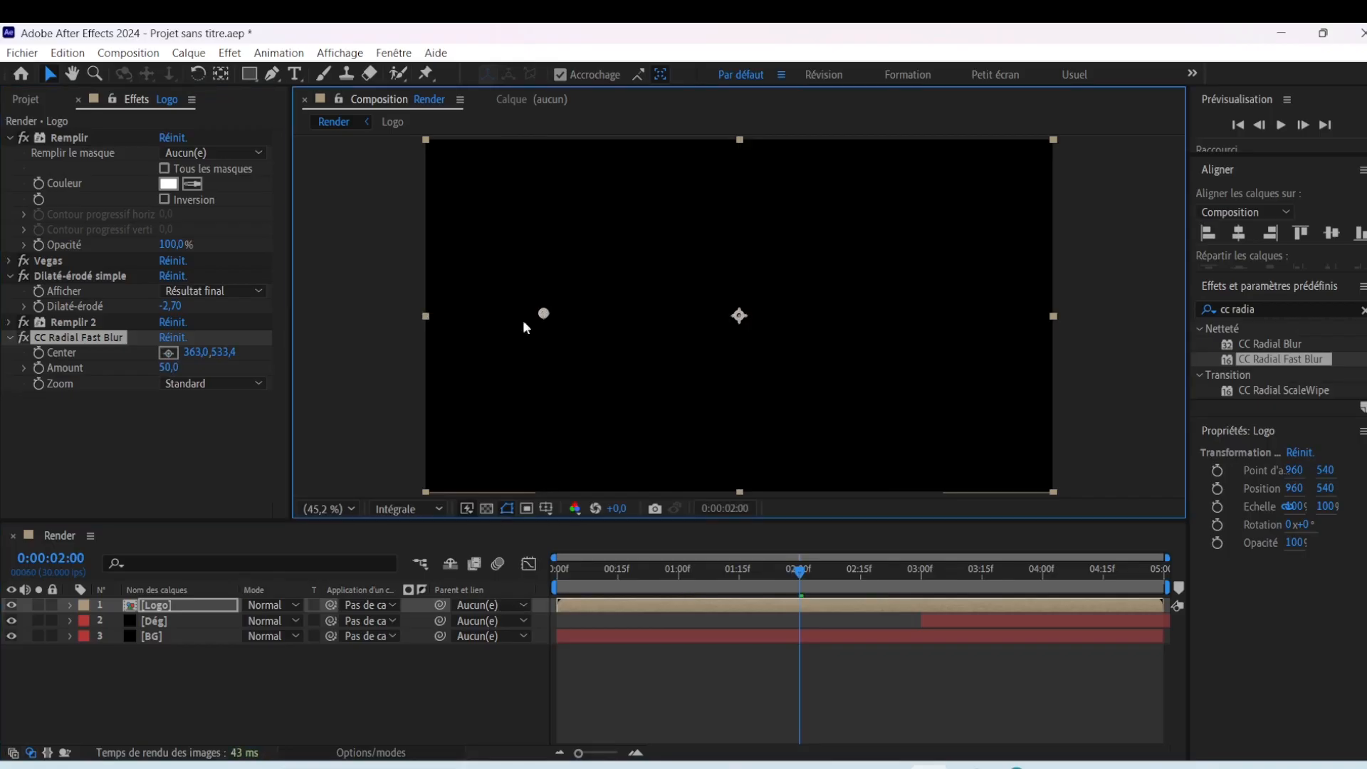
click(41, 353)
drag(795, 569, 1036, 595)
drag(1039, 588, 1042, 588)
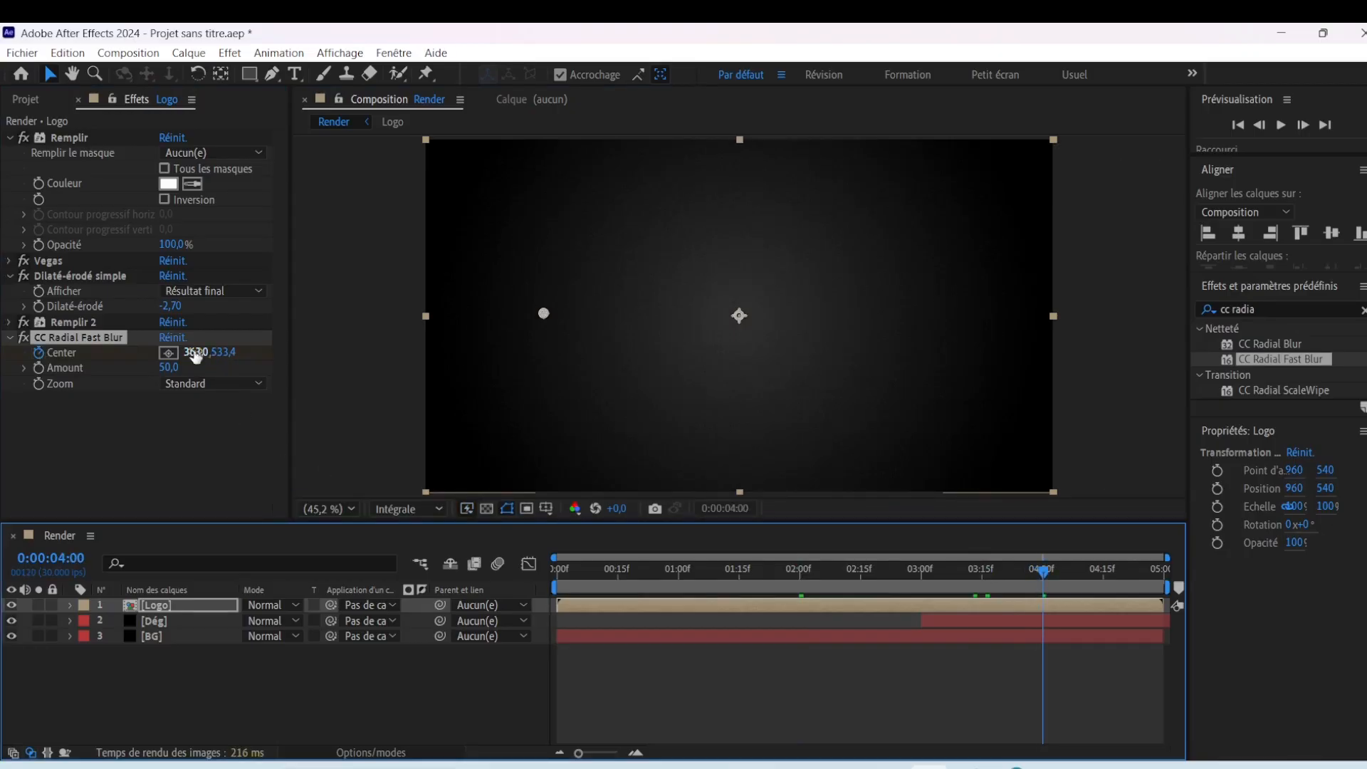
drag(190, 352, 705, 388)
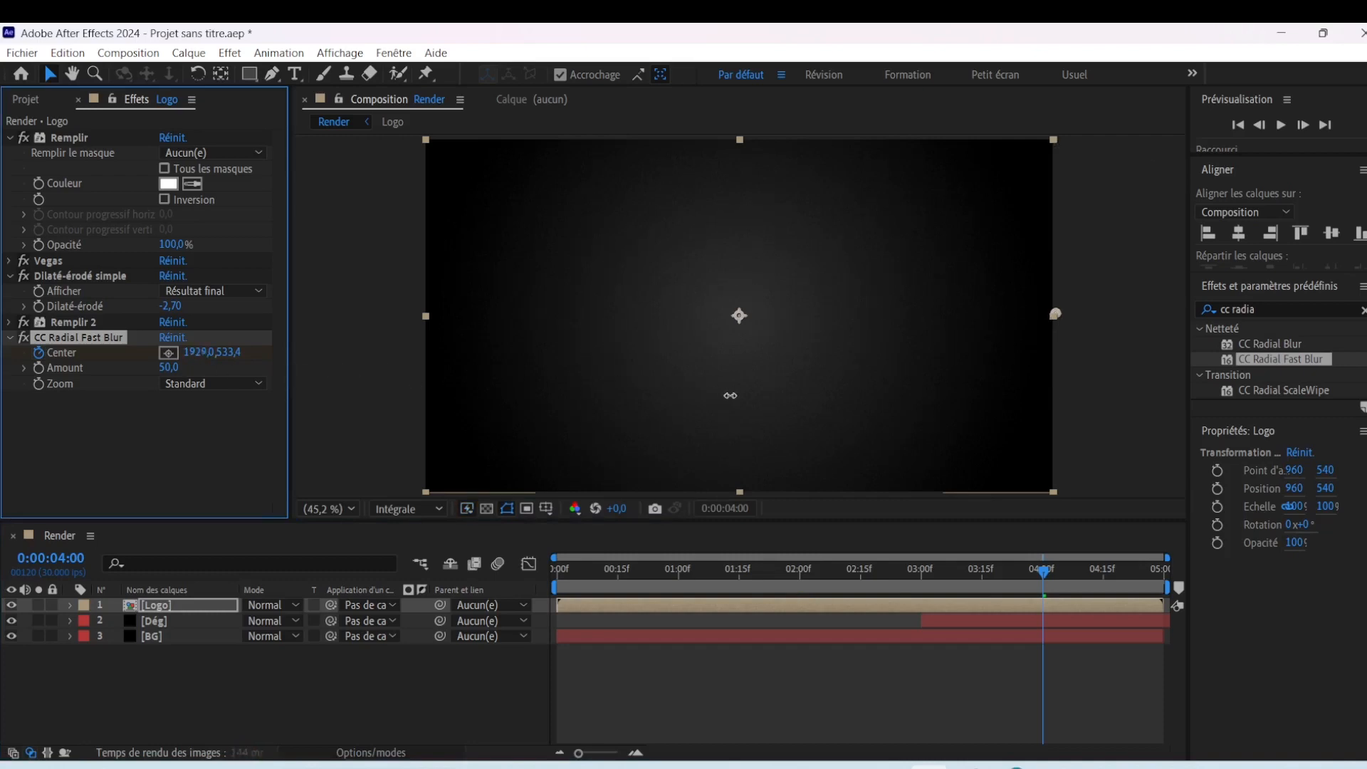
drag(1040, 571, 971, 570)
Set the Logo layer's CC Radial Fast Blur Amount to 95 and its Zoom to Brightest
click(170, 367)
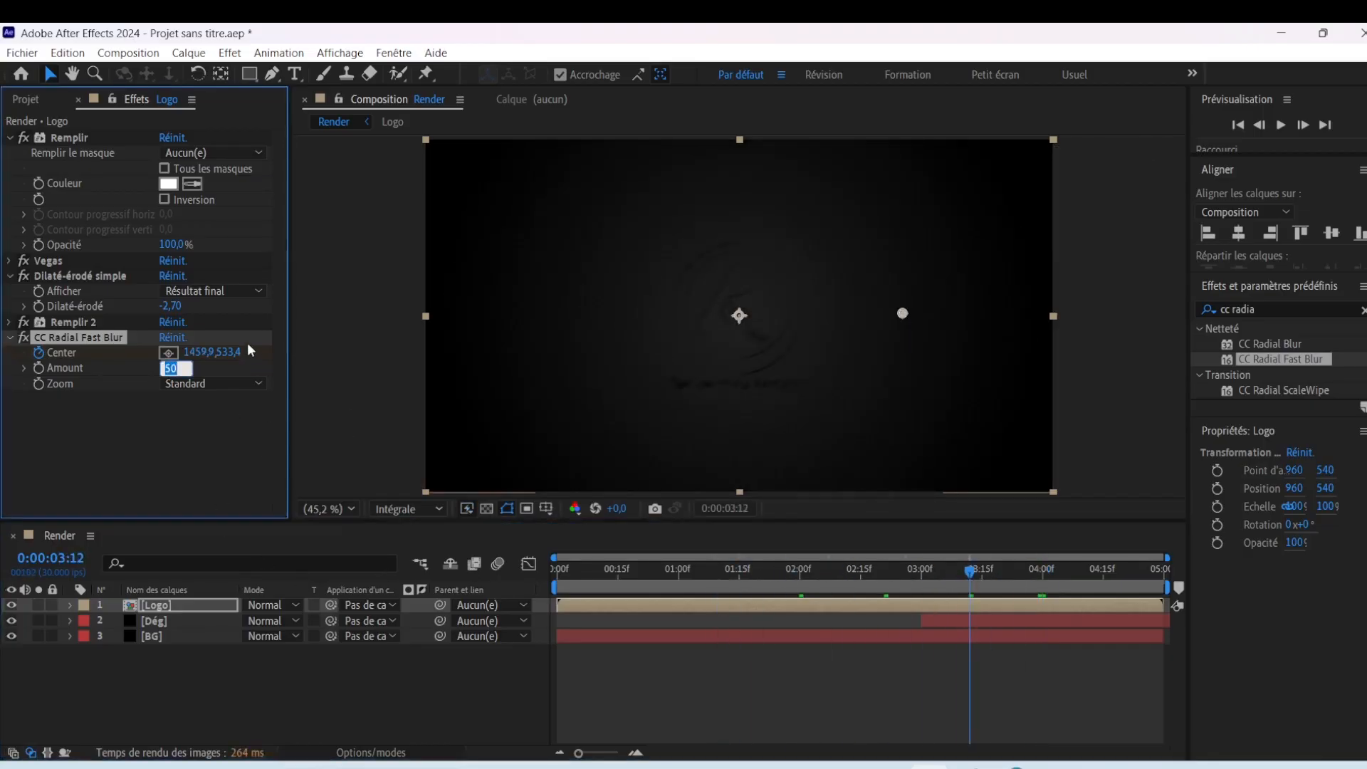
text(95)
key(Return)
click(243, 385)
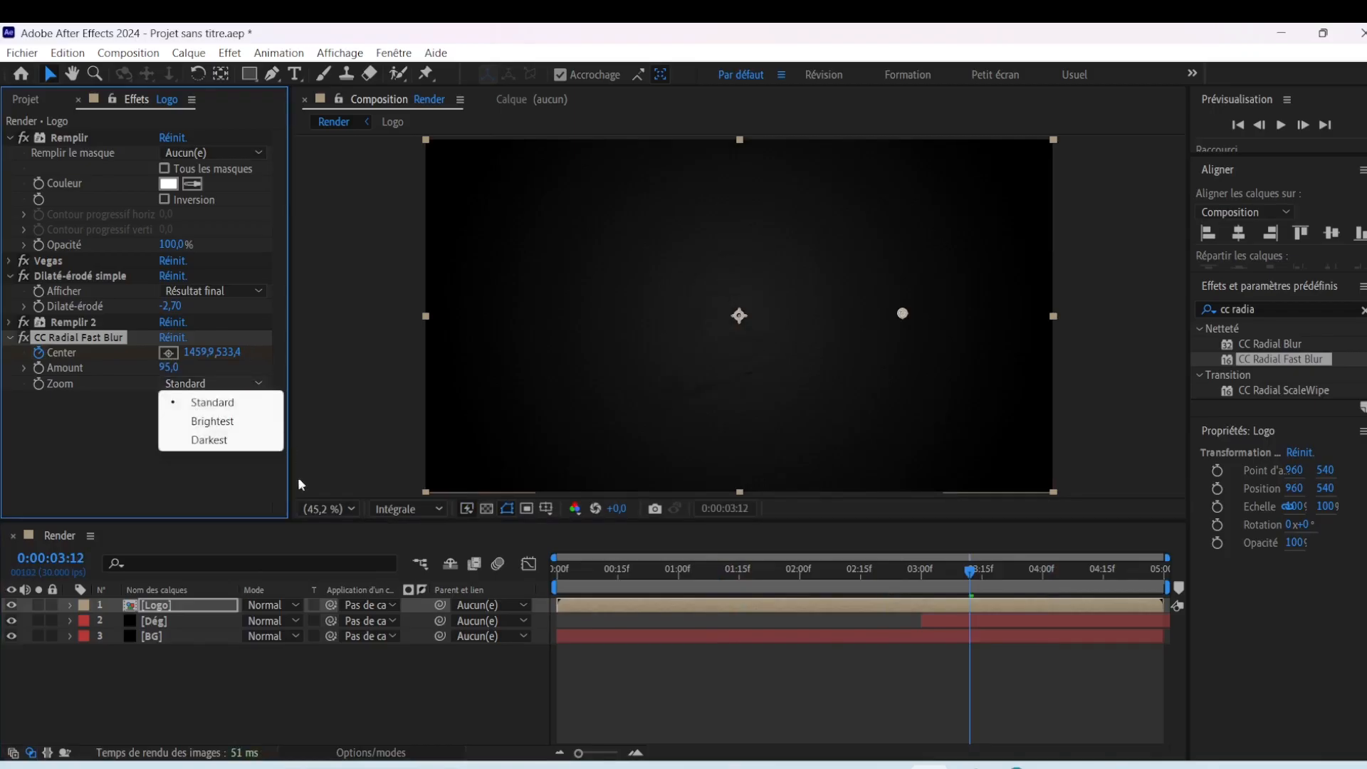
click(206, 421)
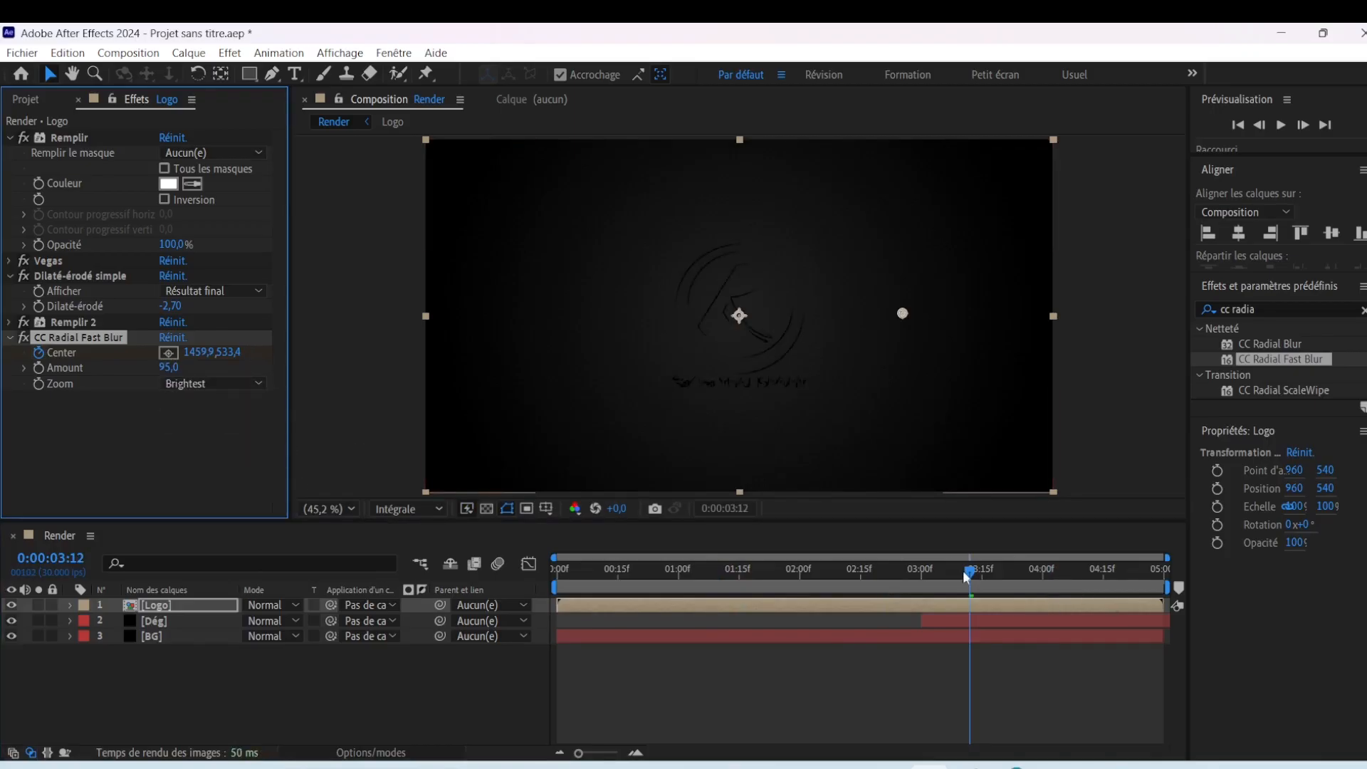
Change the Logo layer's Remplir 2 color to white (FFFFFF) and preview the light rays between 0:00:02:06 and 0:00:02:21
drag(966, 575, 824, 587)
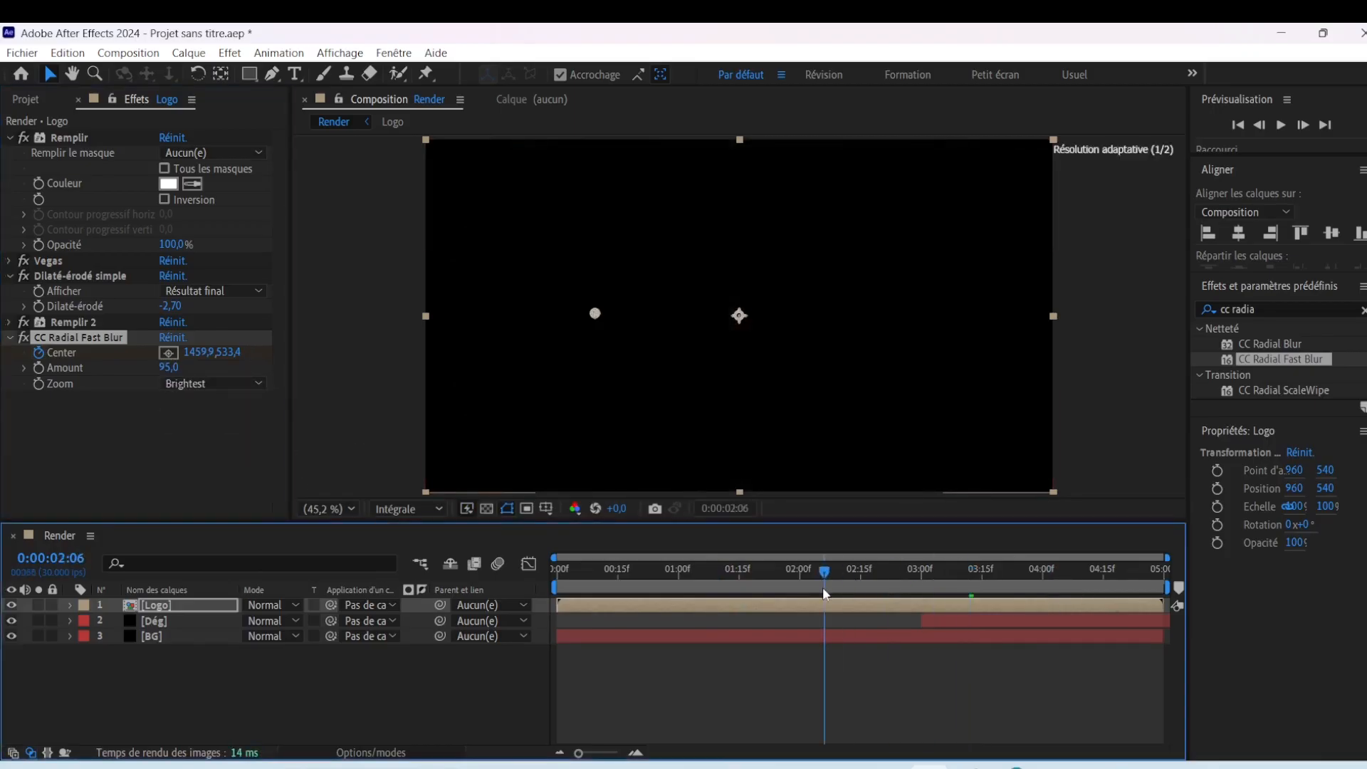
click(9, 323)
click(168, 367)
drag(965, 513, 861, 354)
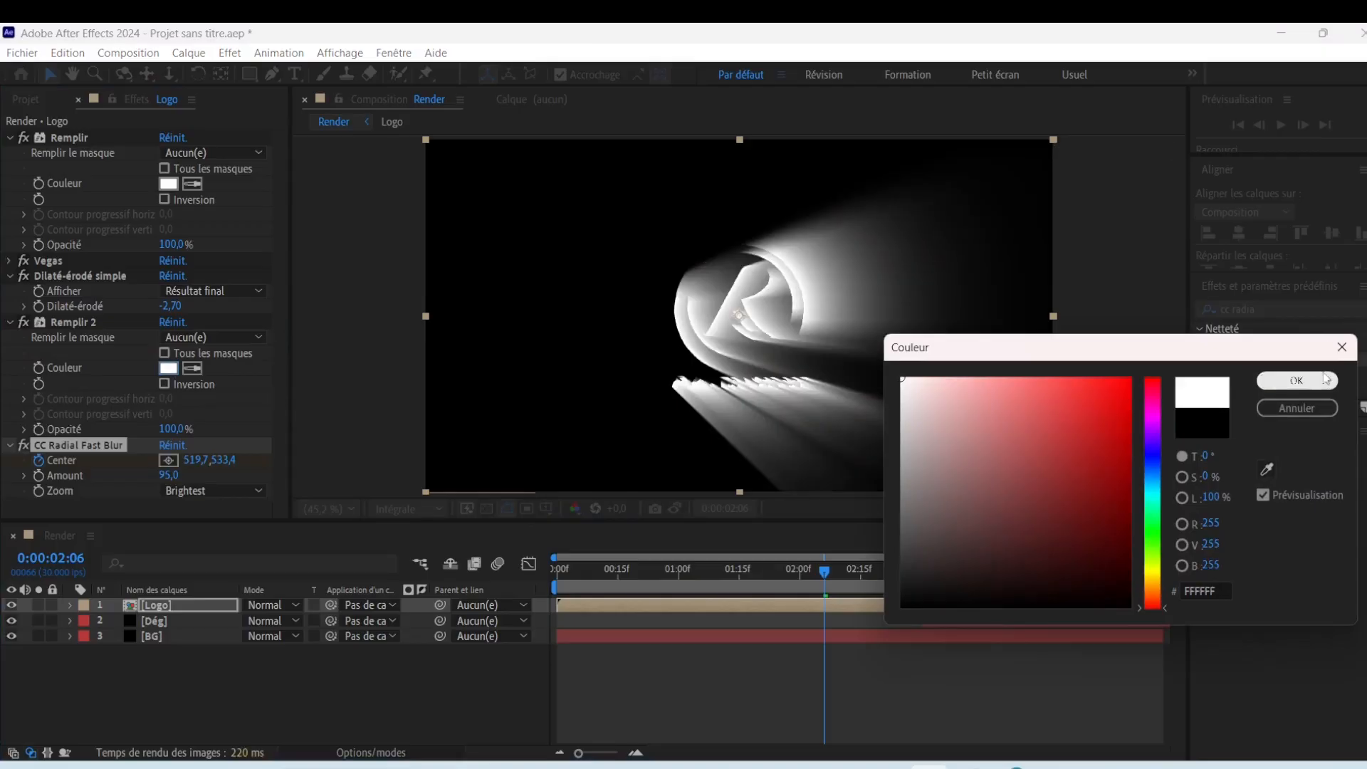
click(1326, 381)
drag(820, 574, 884, 598)
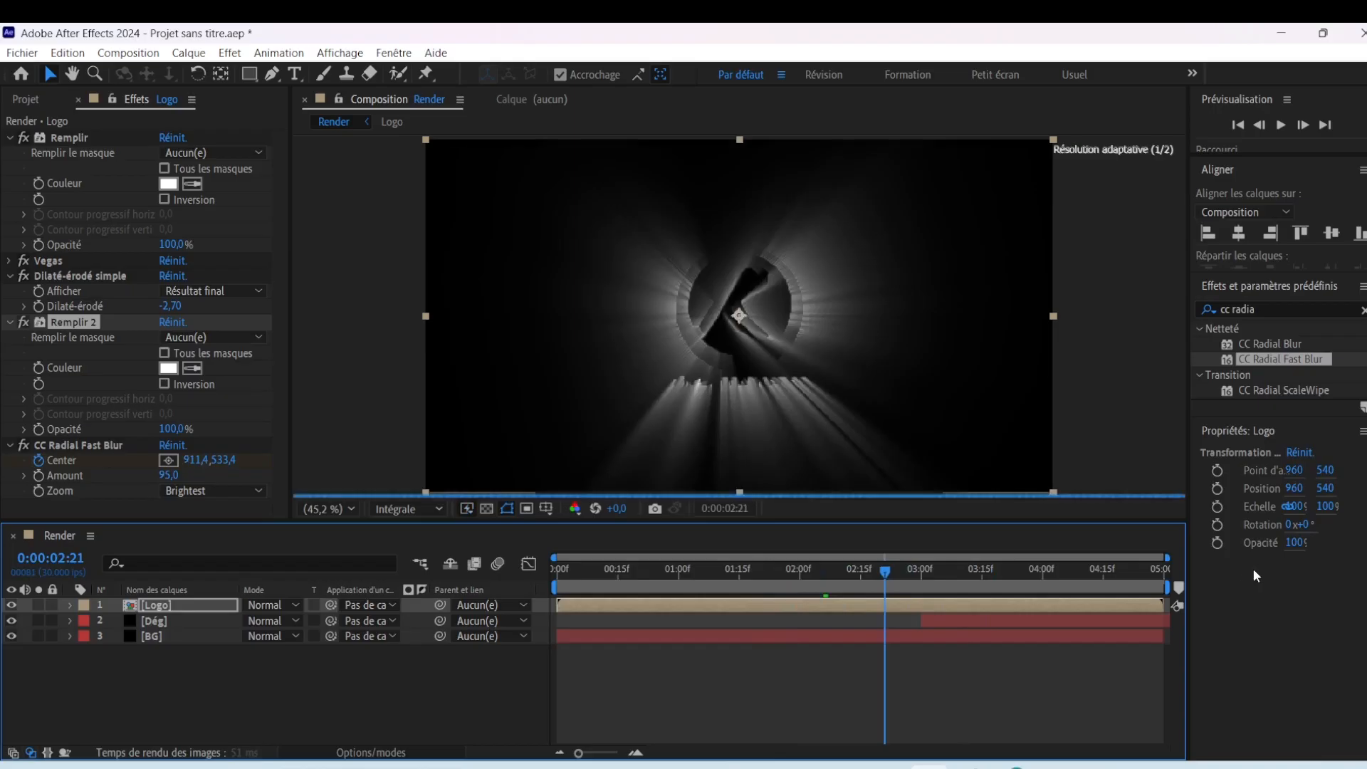
Add an opacity keyframe of 80% to the Logo layer at 0:00:02:20
drag(1166, 558, 1017, 559)
click(989, 574)
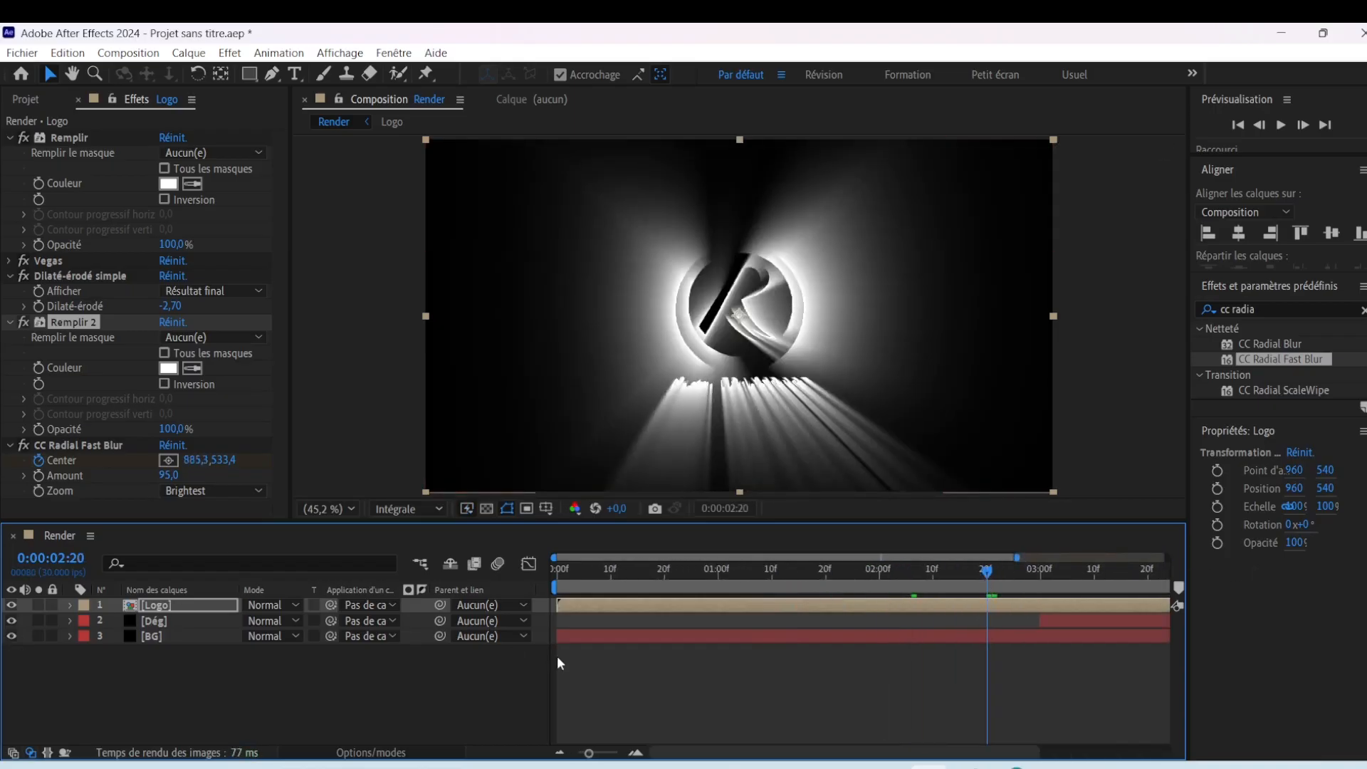
key(t)
click(115, 620)
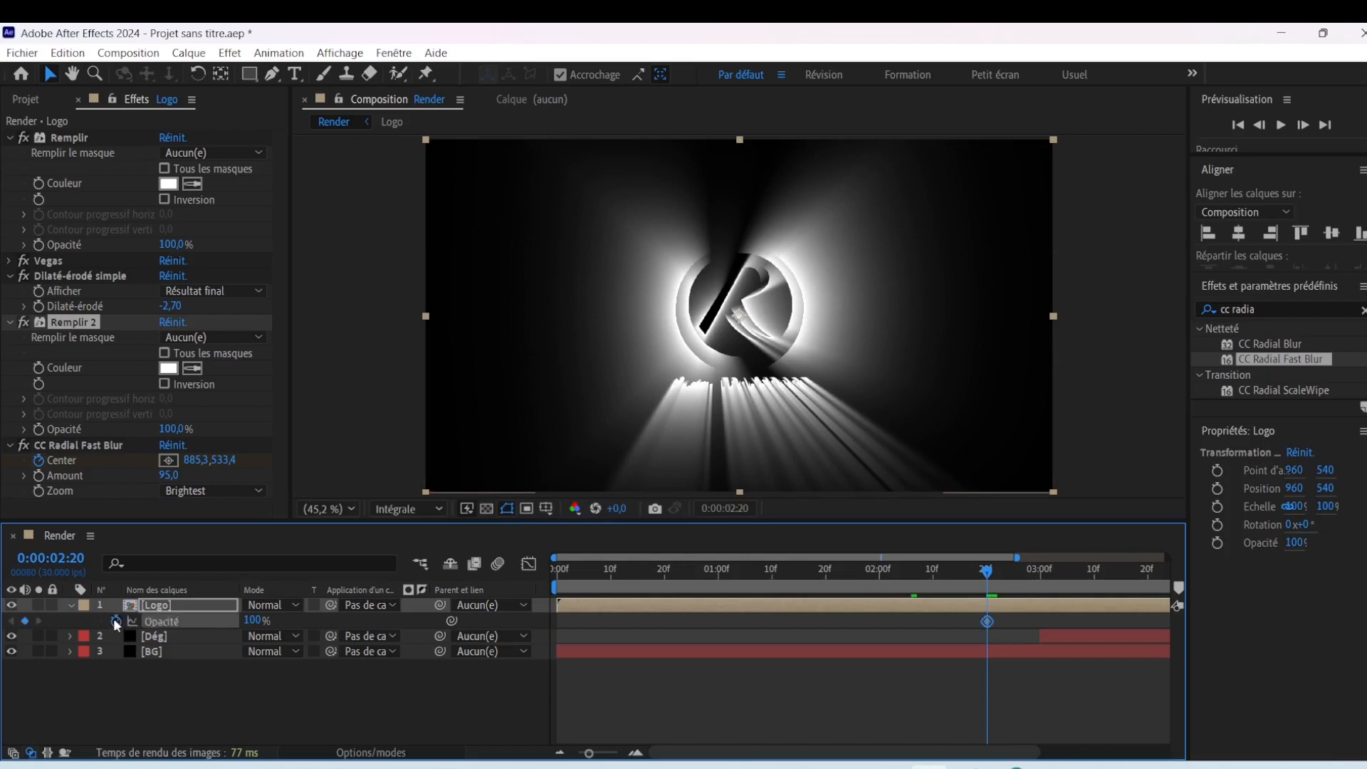
click(255, 620)
key(Return)
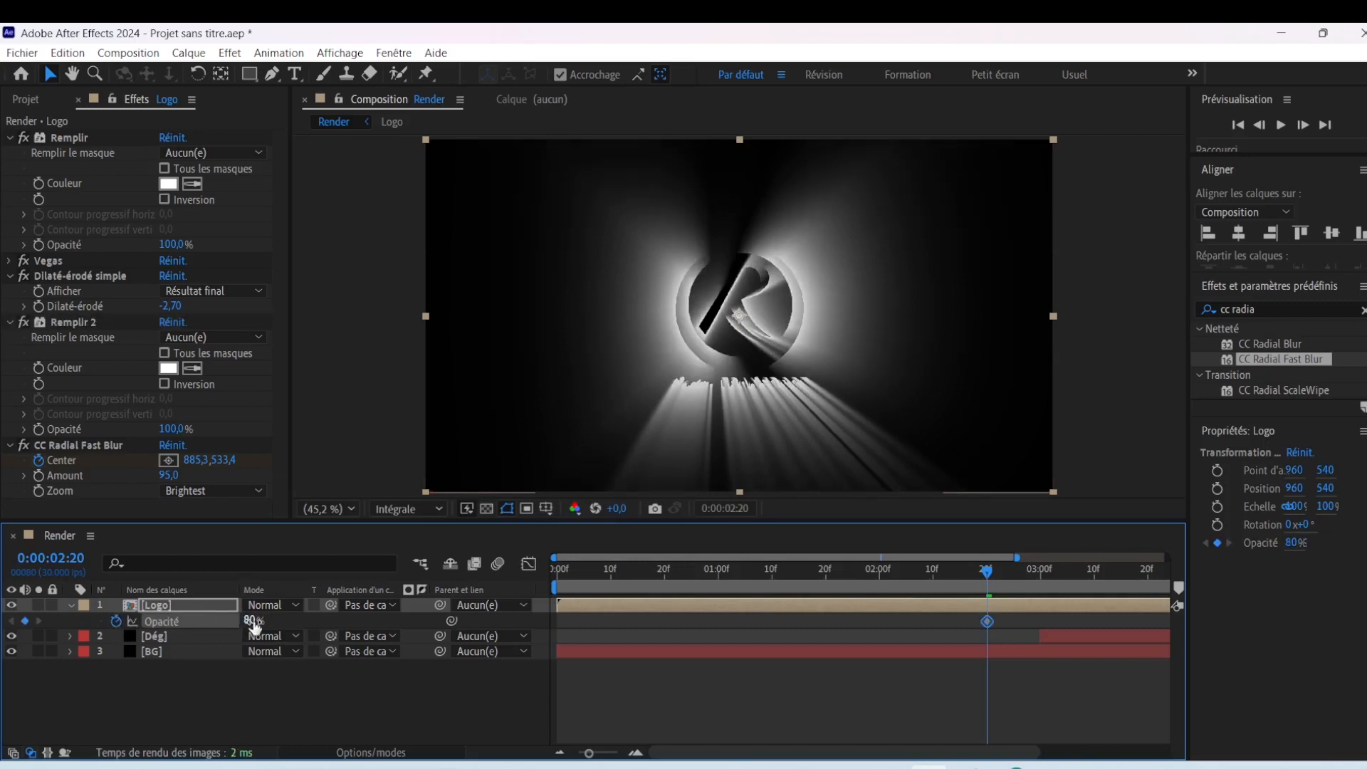
Add a second opacity keyframe of 3% to the Logo layer at 0:00:03:29
drag(1018, 557, 1147, 543)
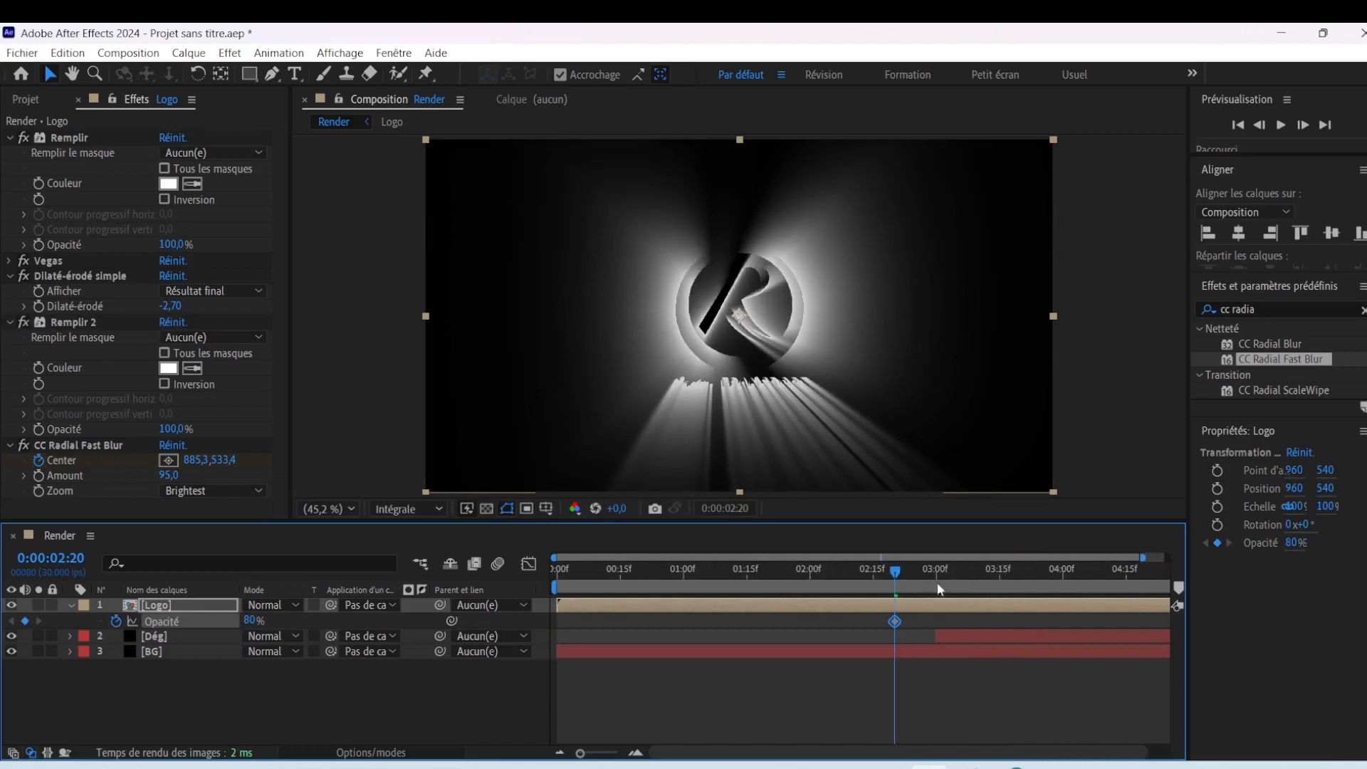
drag(899, 577, 1059, 574)
drag(258, 620, 203, 621)
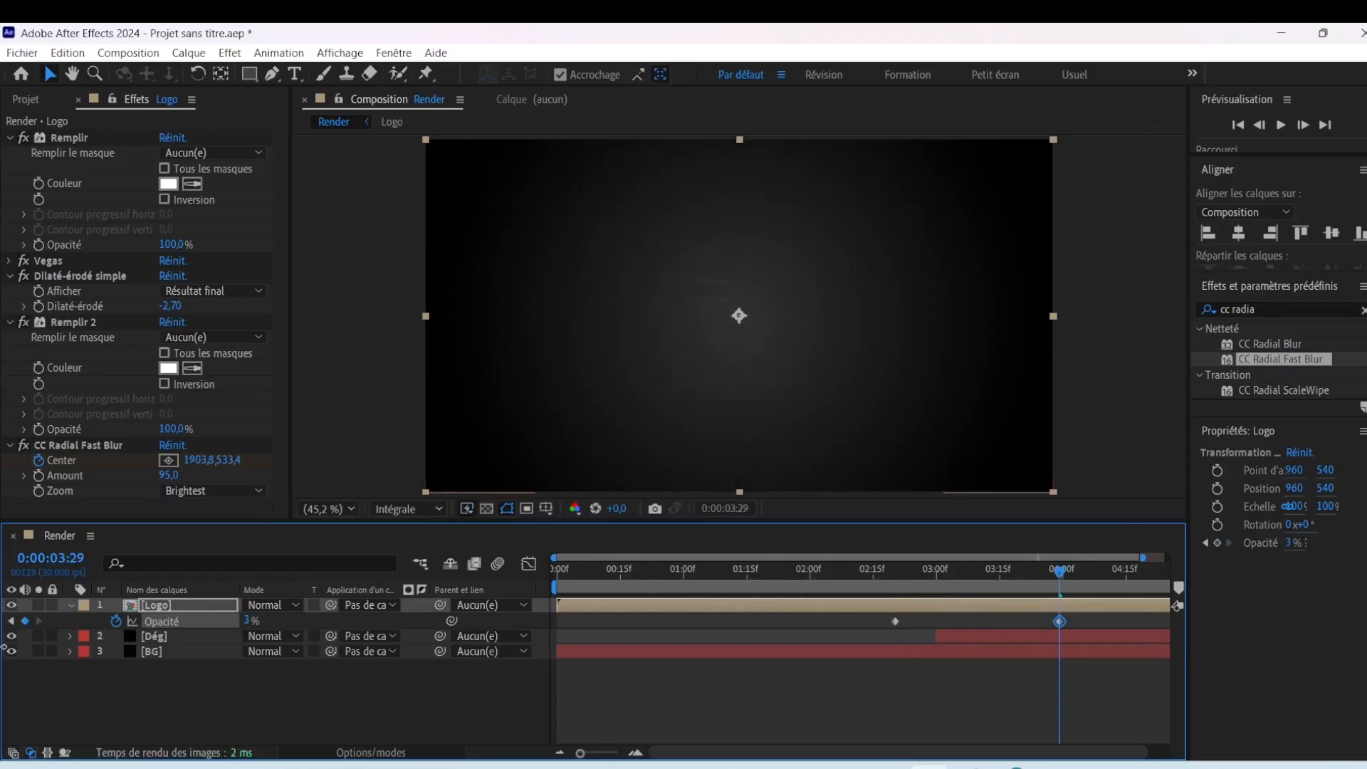
Apply Lissage de vitesse easing to all of the Logo layer's keyframes and collapse its properties
drag(997, 576, 949, 575)
key(u)
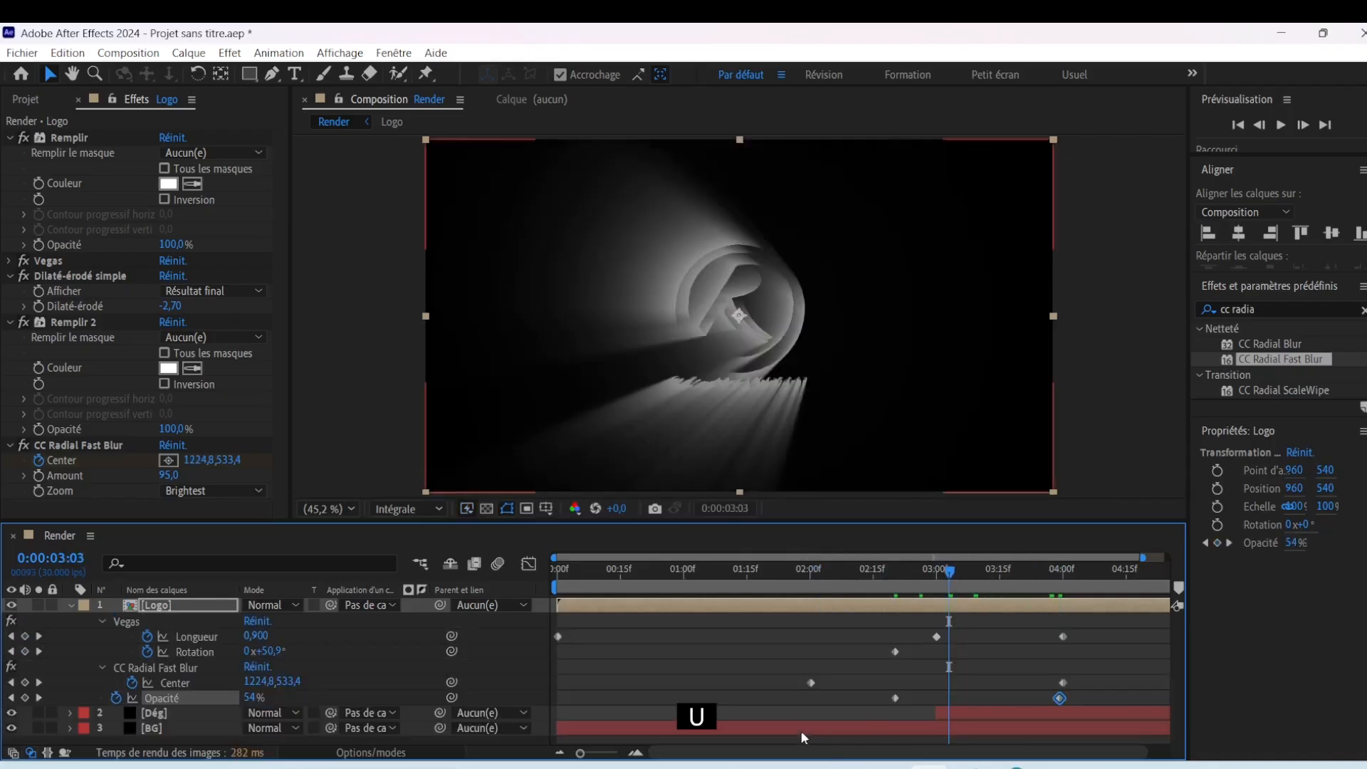
drag(1136, 616, 538, 725)
right_click(1059, 698)
mouse_move(1099, 692)
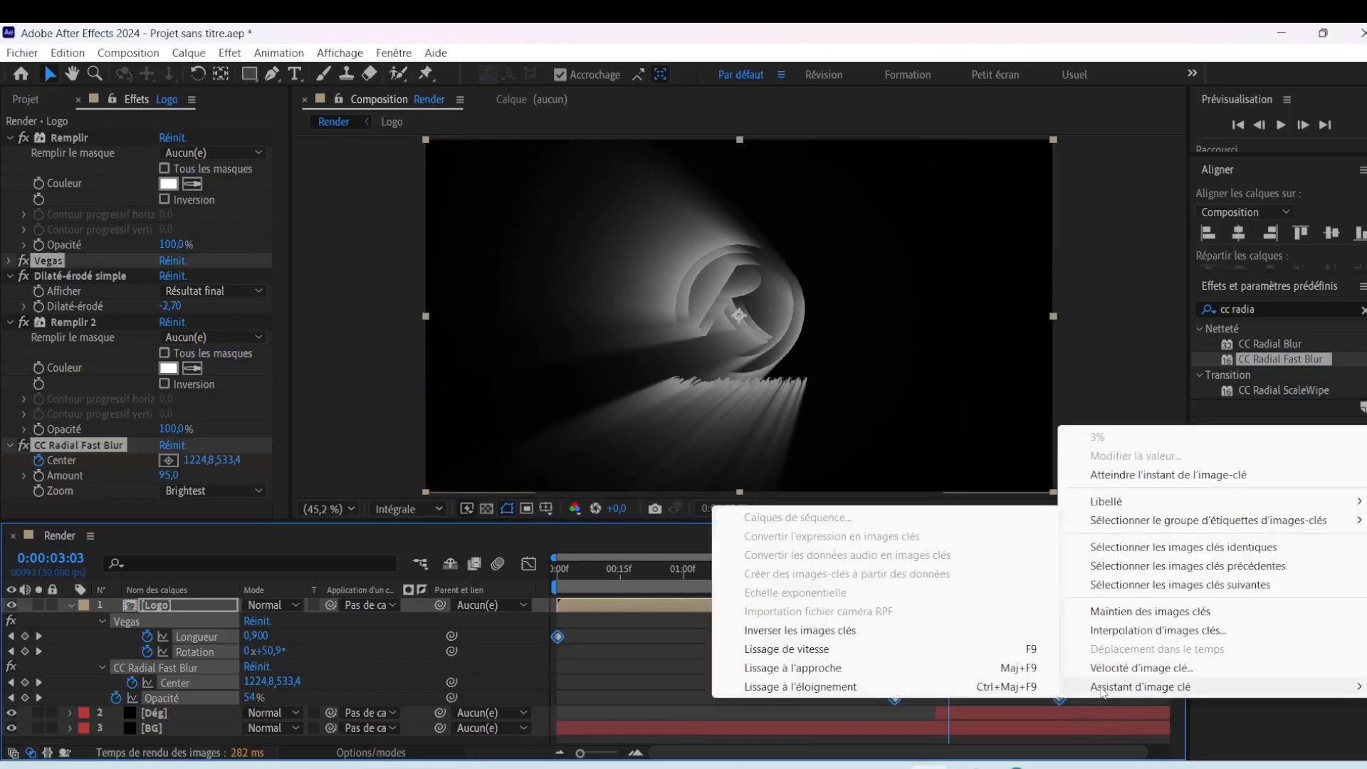
click(801, 648)
click(71, 604)
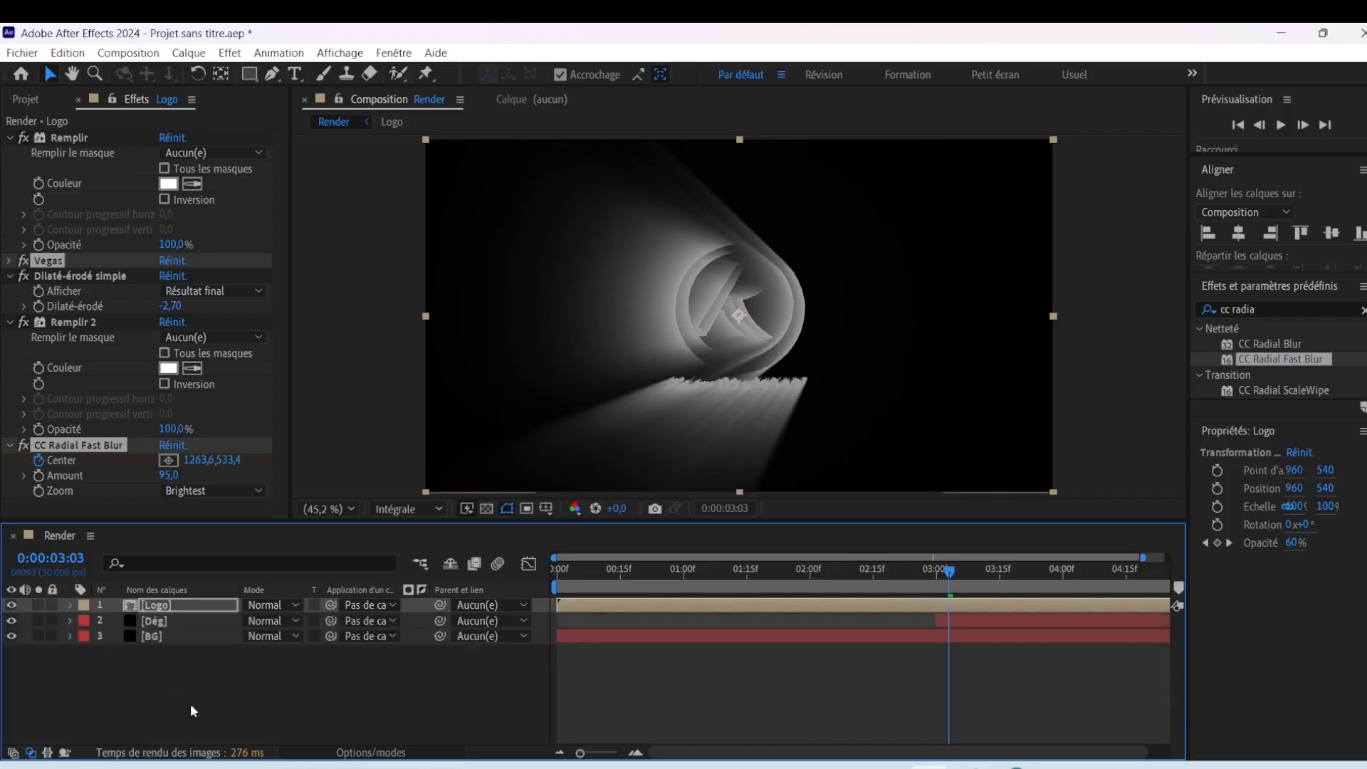
Check the opacity keyframes of the Dég layer, and collapse and deselect it
click(190, 704)
click(218, 620)
key(u)
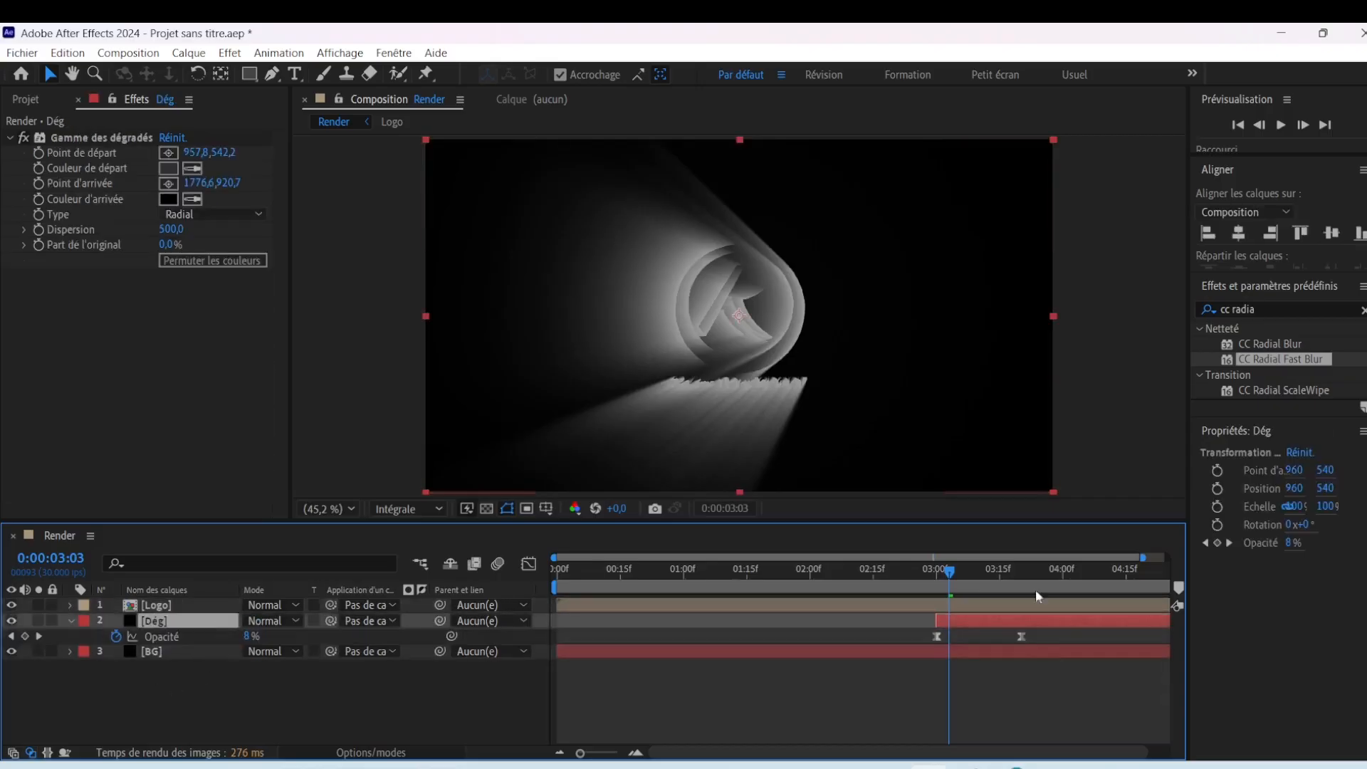
click(71, 620)
click(187, 711)
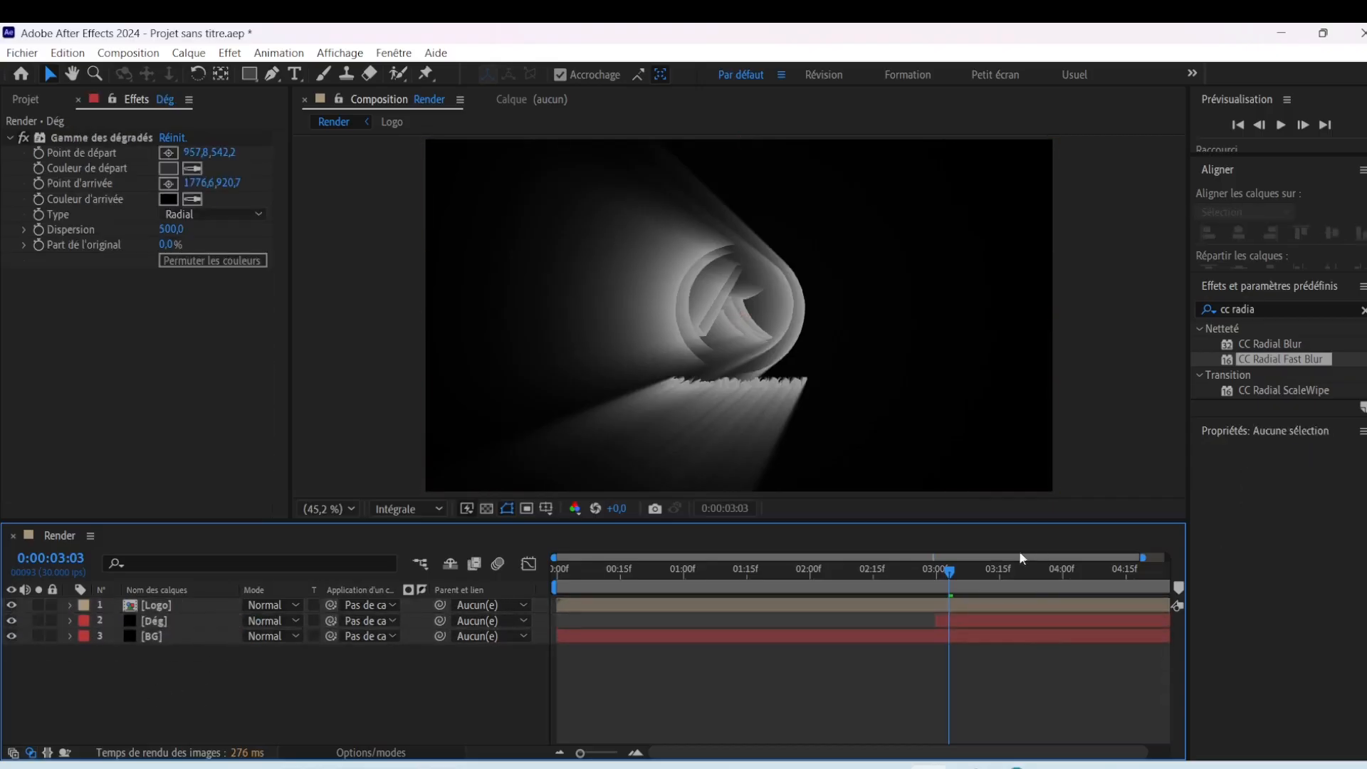
Add the Logo composition from the project to the Render timeline as a new top layer
click(25, 100)
drag(947, 569, 844, 570)
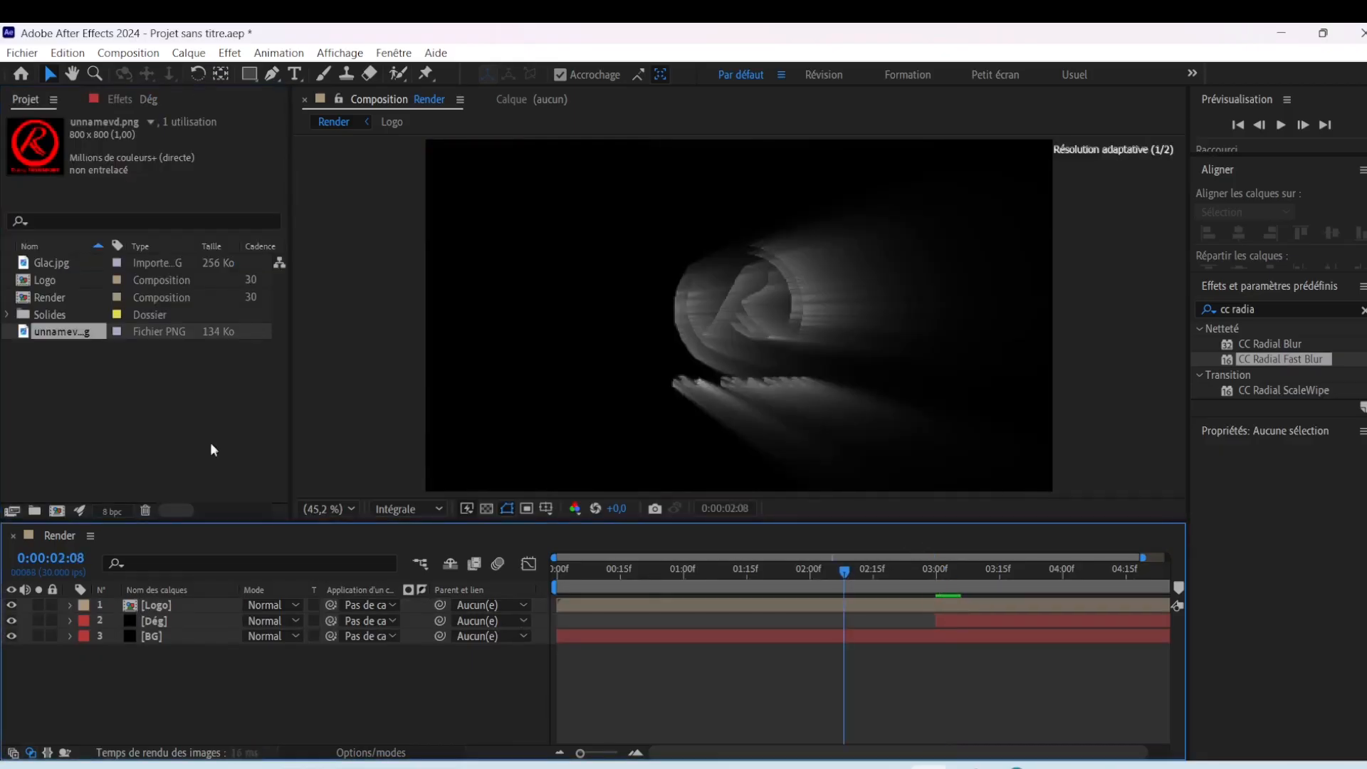
click(44, 282)
drag(23, 285, 237, 604)
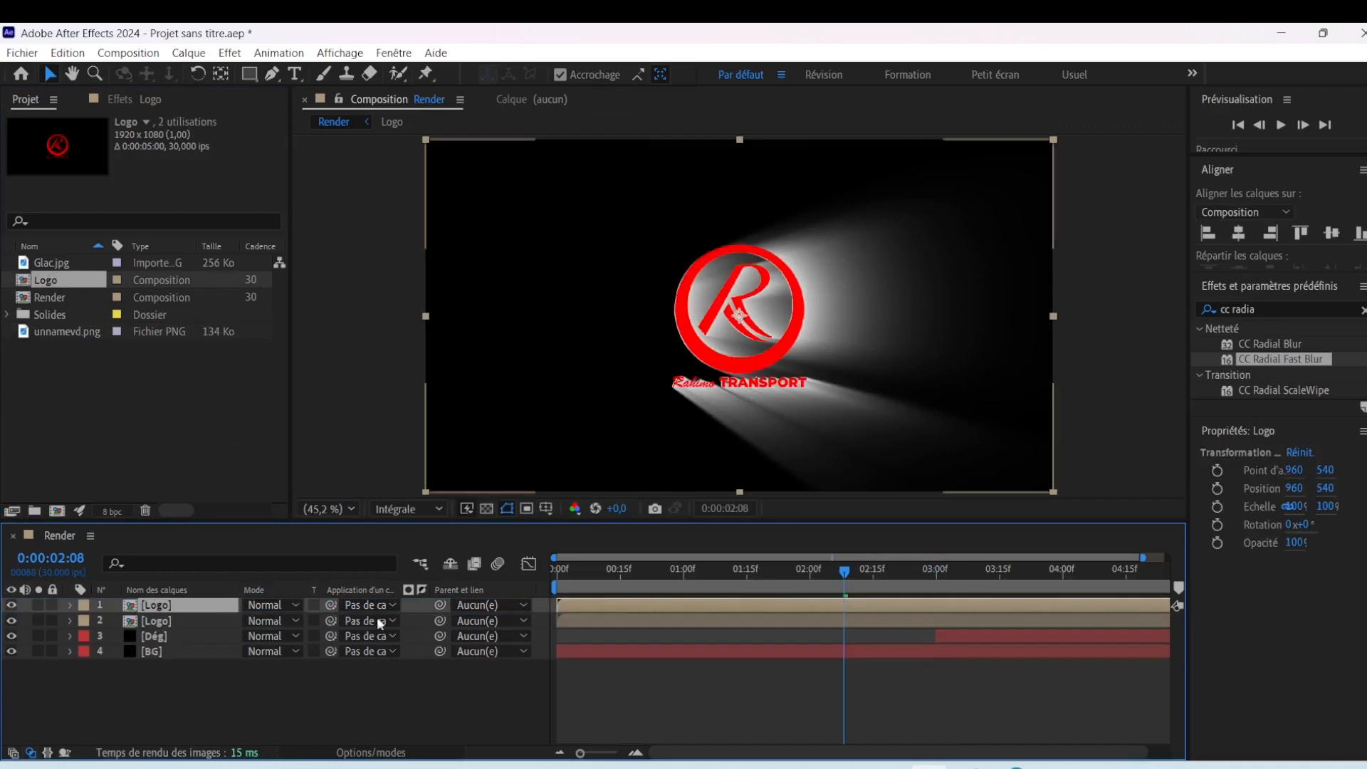
Search the effects for "vegas" and apply Vegas to the new top Logo layer
click(1290, 311)
key(BackSpace)
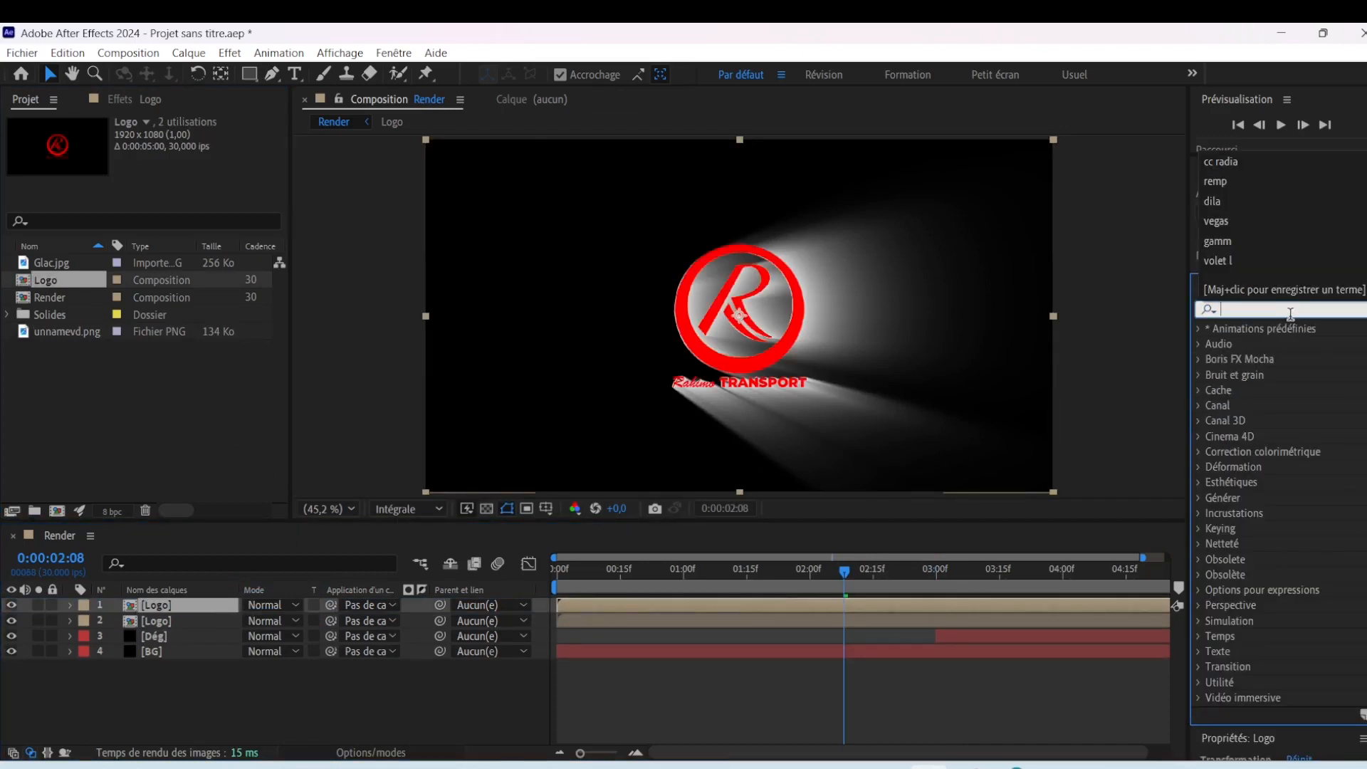
click(1291, 314)
text(vegas)
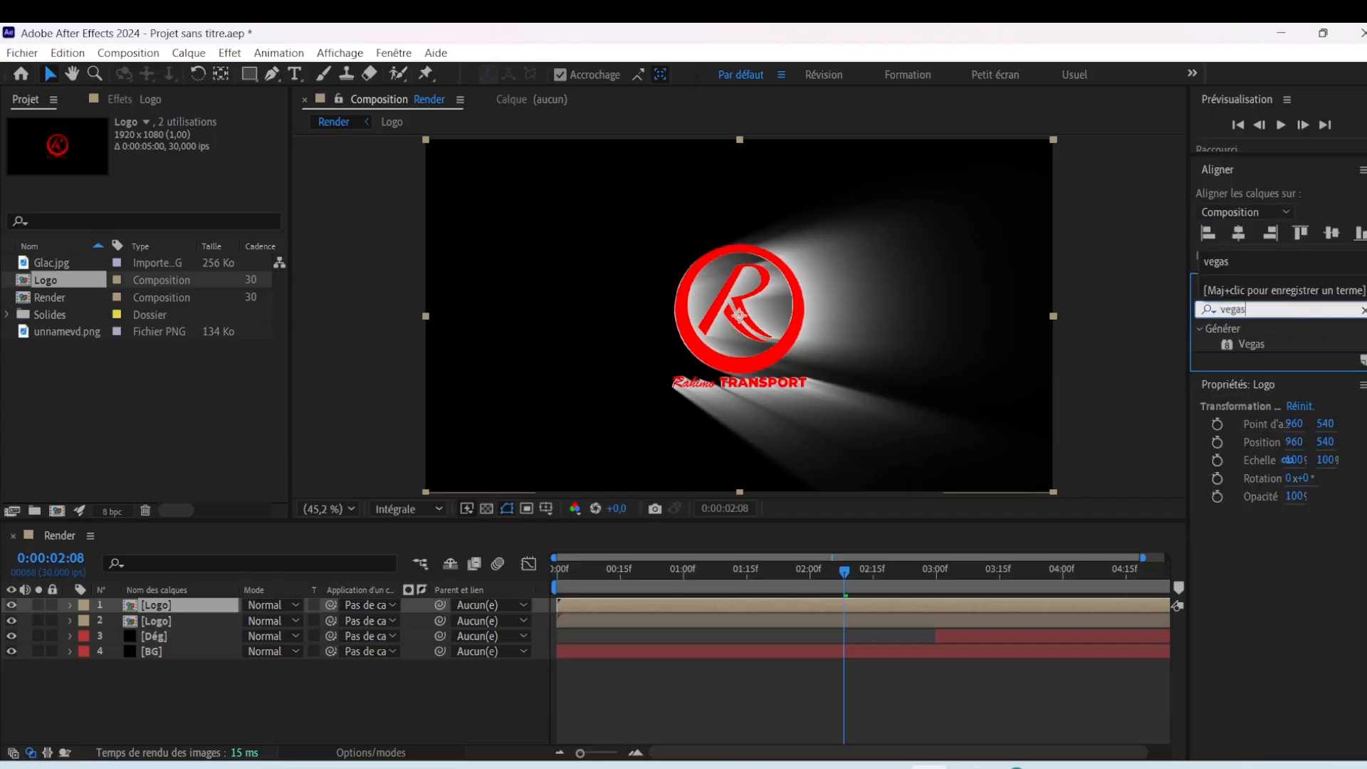
drag(1269, 344, 754, 294)
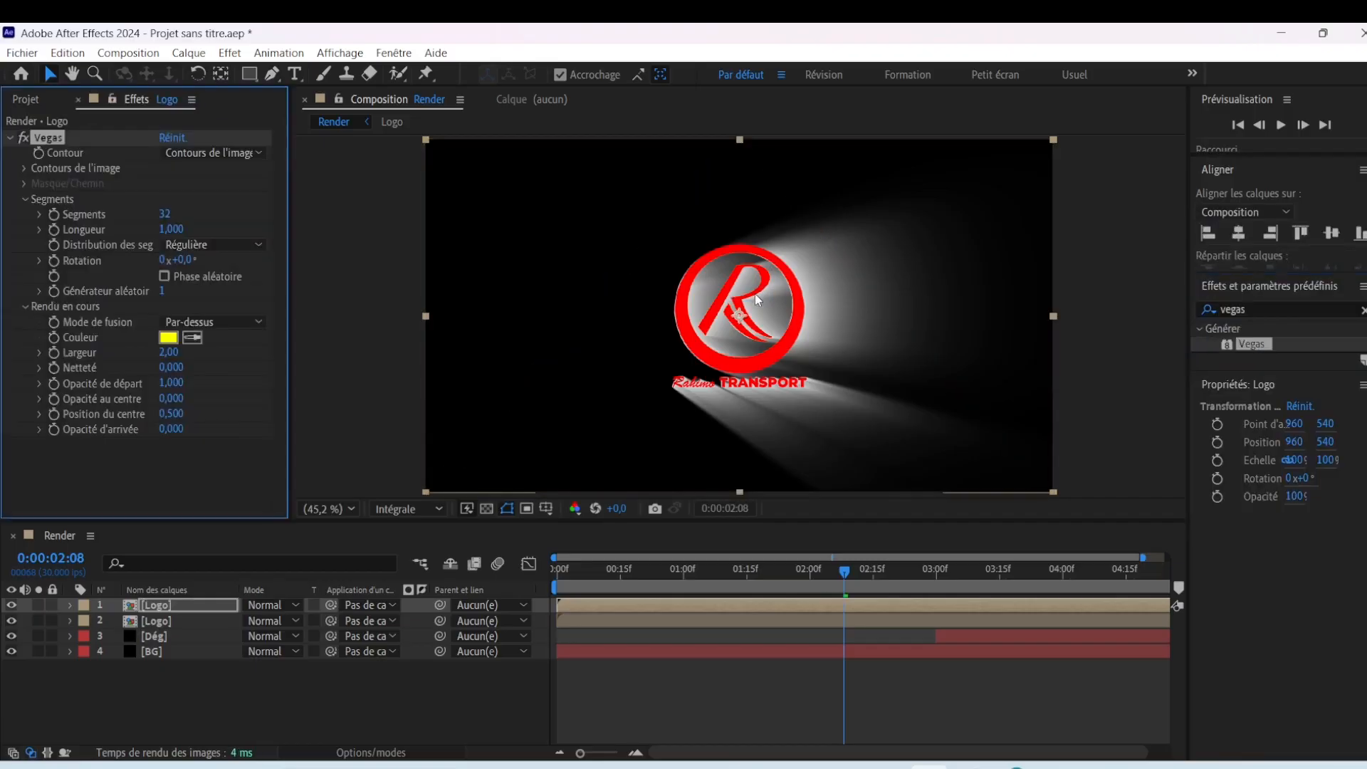
Set the Vegas color of the top Logo layer to white
click(791, 573)
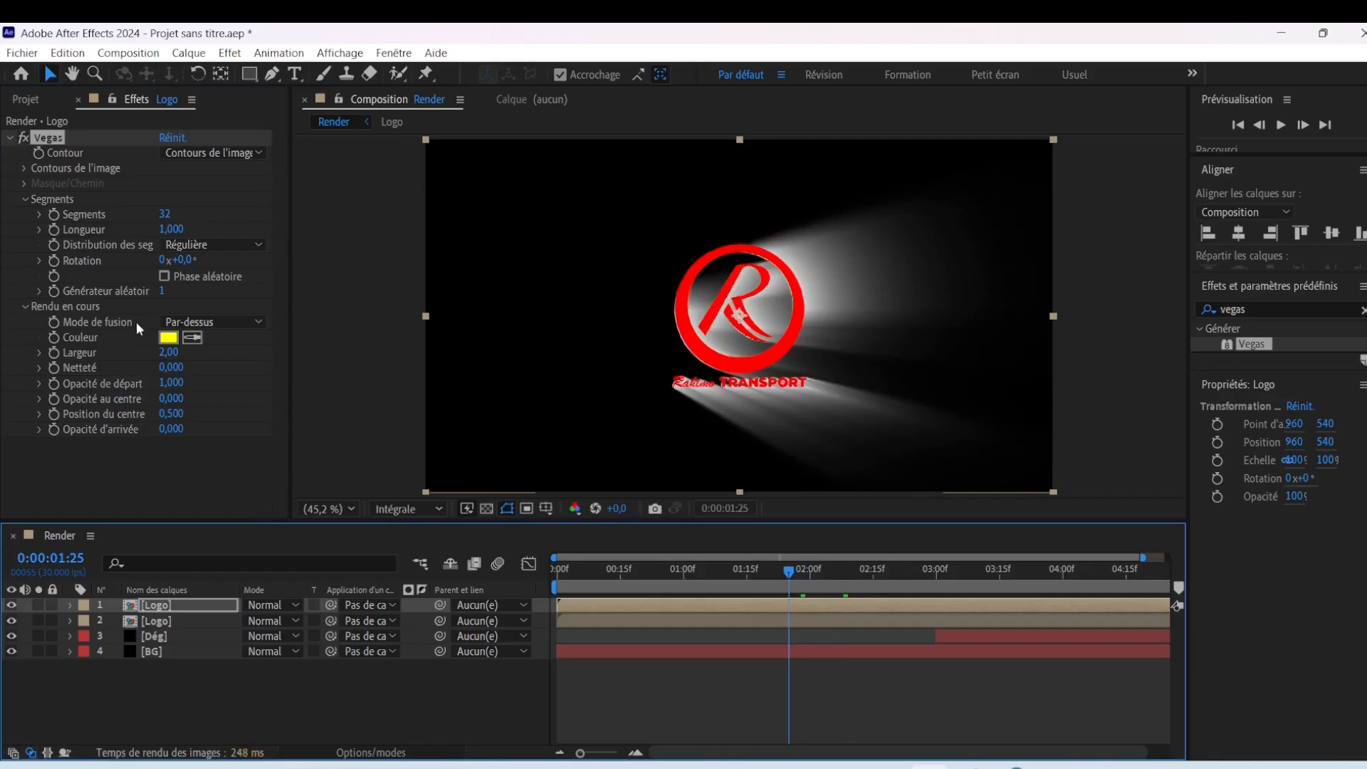
click(168, 339)
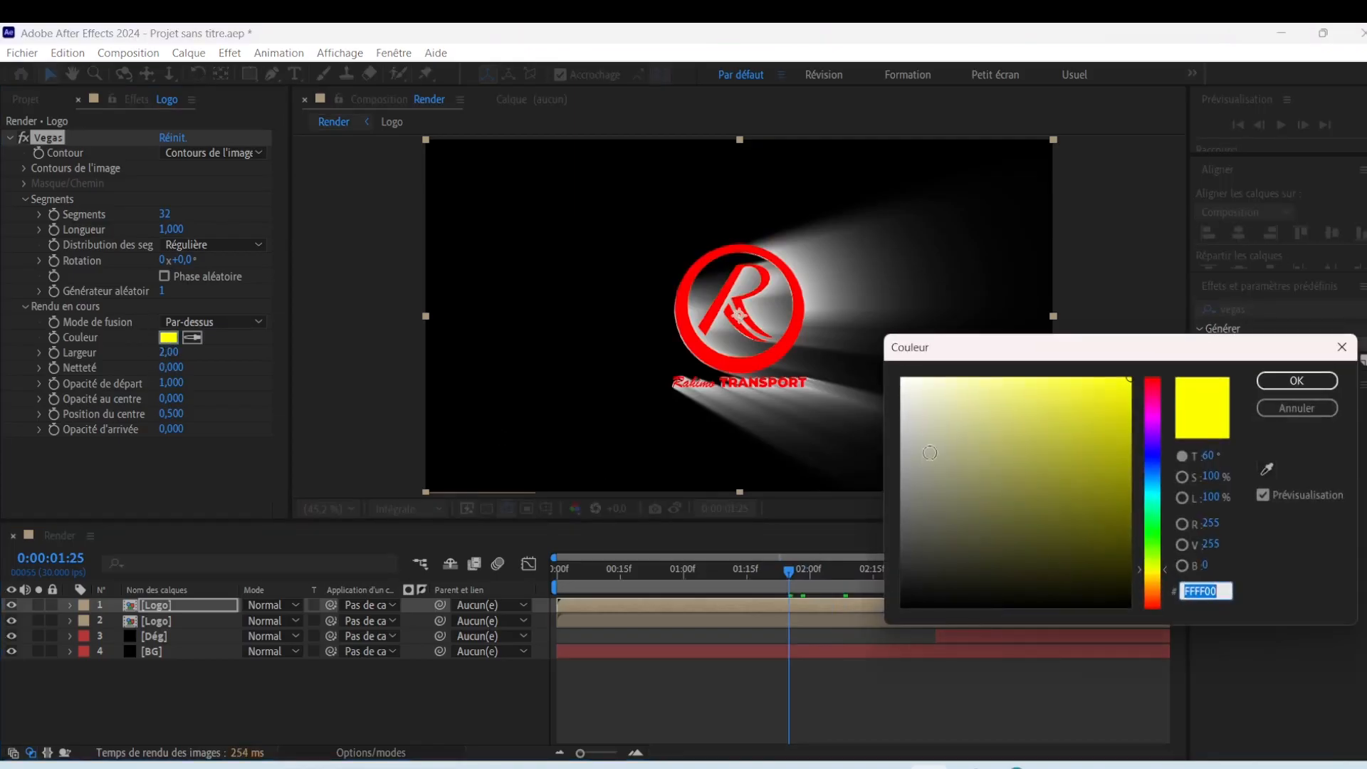
drag(914, 400, 854, 310)
click(1299, 380)
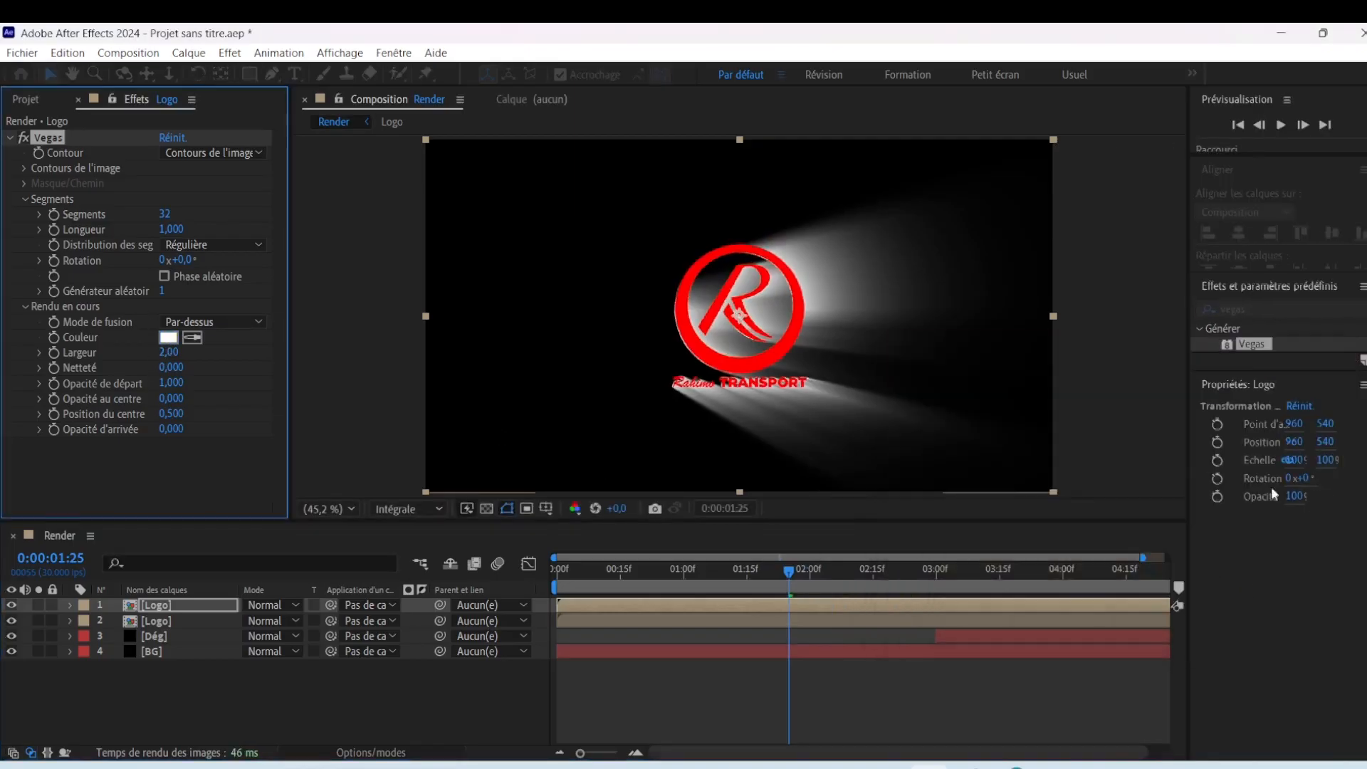
Set the top Logo layer's Vegas Segments to 2 and its Mode de fusion to Transparent
click(164, 214)
text(2)
key(Return)
mouse_move(796, 569)
mouse_down()
mouse_move(822, 579)
mouse_move(810, 582)
mouse_up()
click(234, 322)
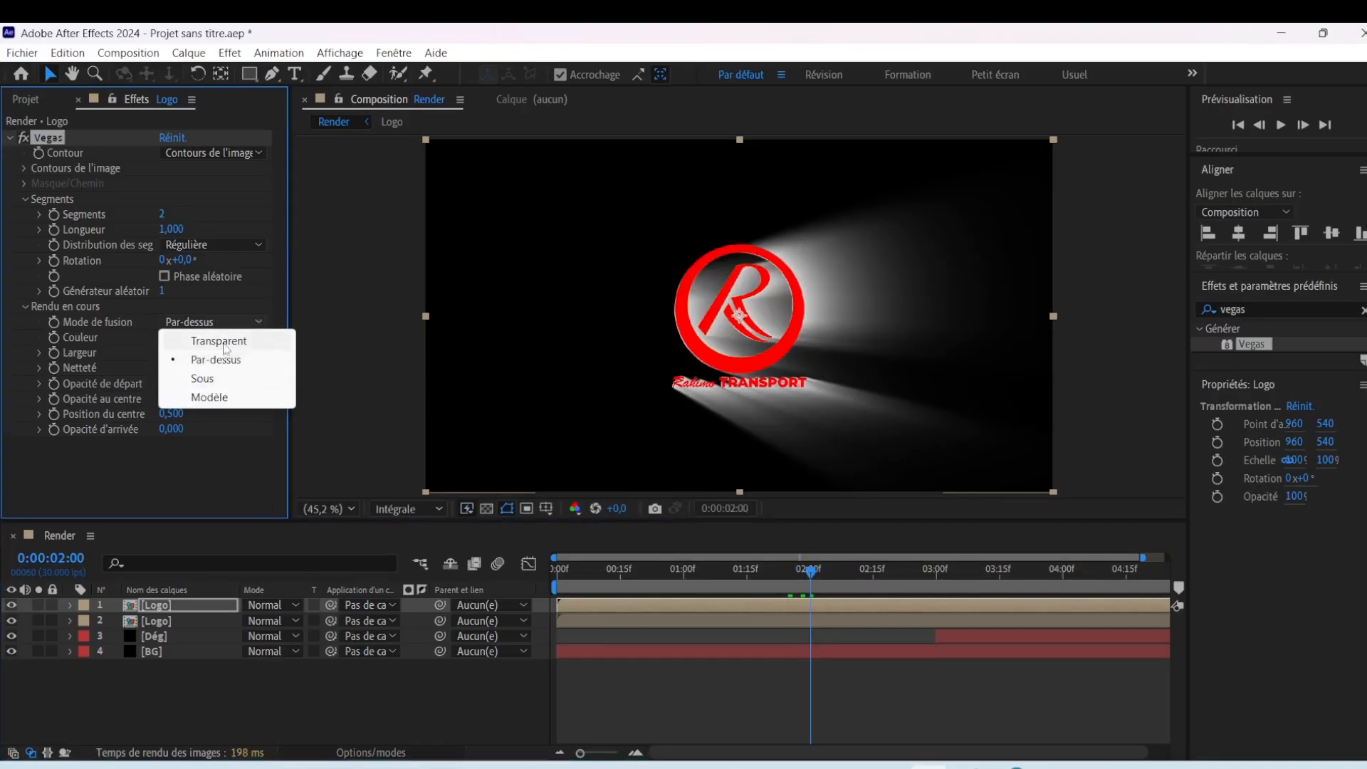
click(217, 340)
Keyframe Vegas from Longueur 0 and Rotation 0° at 0:00:00:00 to Longueur 1 at 0:00:03:00 and Rotation 180° at 0:00:03:15
drag(821, 572, 937, 593)
click(55, 230)
drag(937, 569, 533, 581)
click(193, 228)
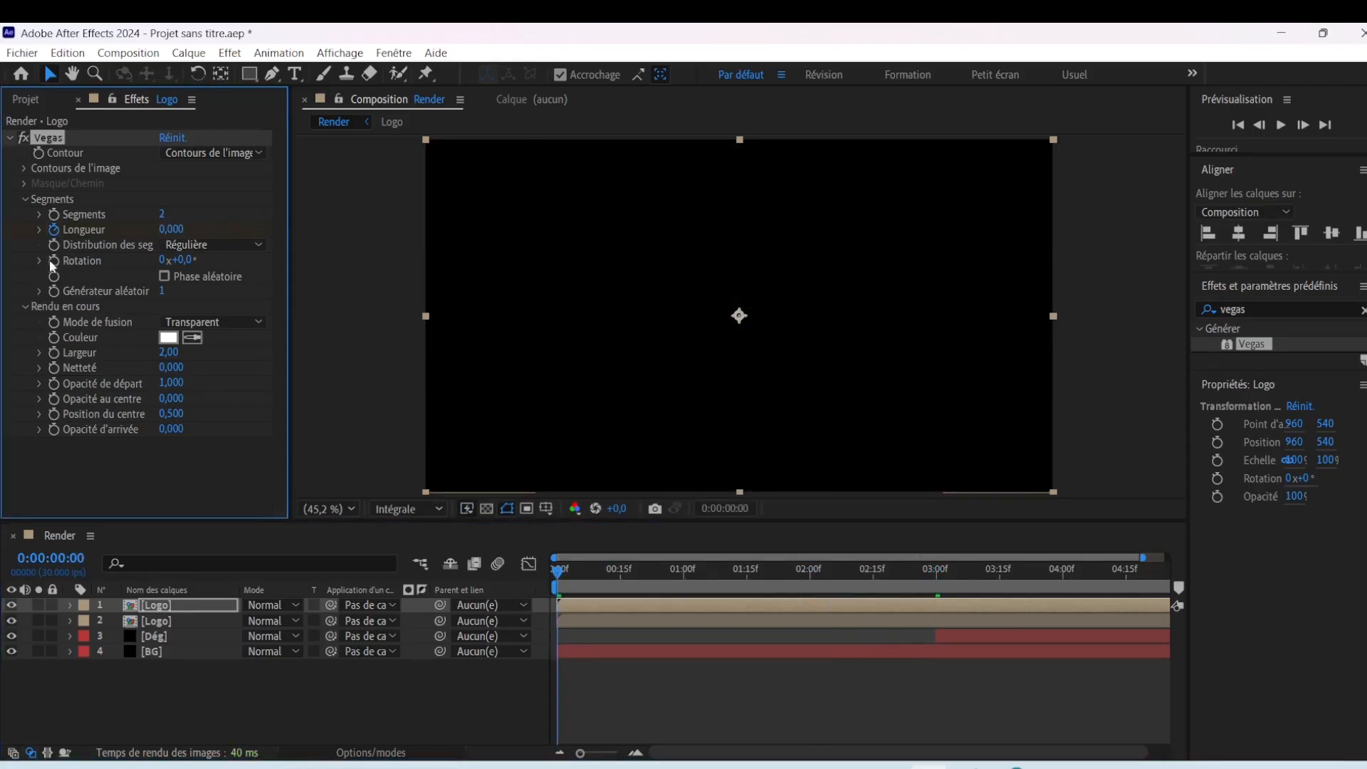
drag(564, 571, 994, 652)
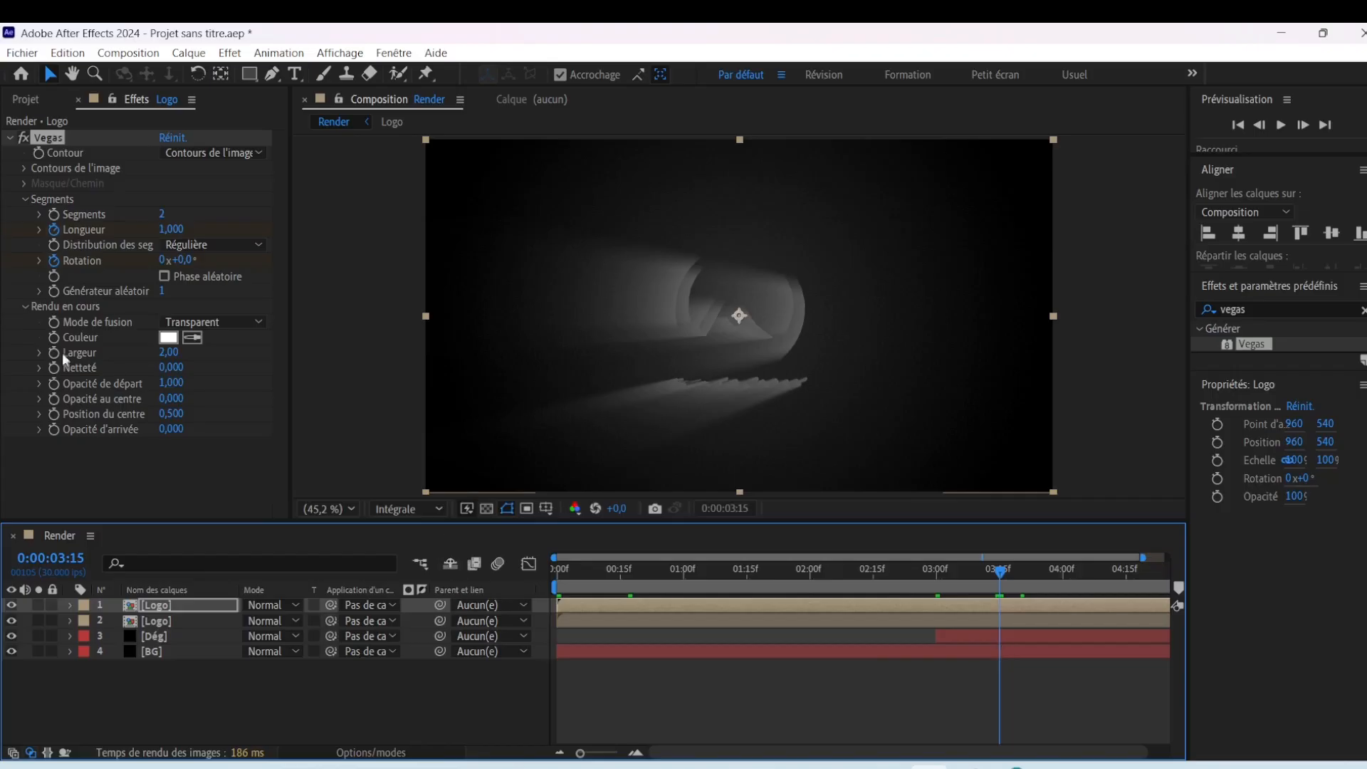
click(204, 260)
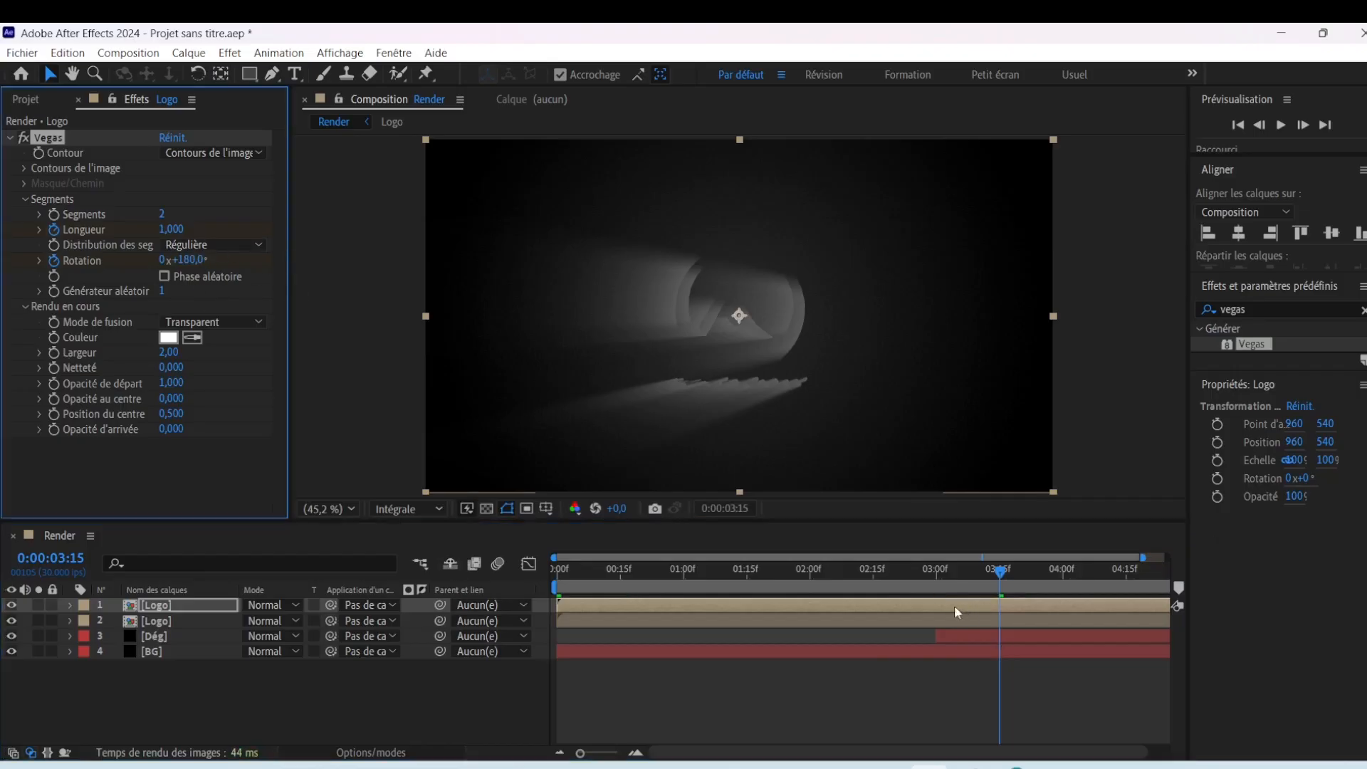
Add a Vegas Opacité de départ keyframe of 0 at 0:00:02:20 on the top Logo layer
drag(997, 574, 887, 604)
drag(1143, 557, 1107, 555)
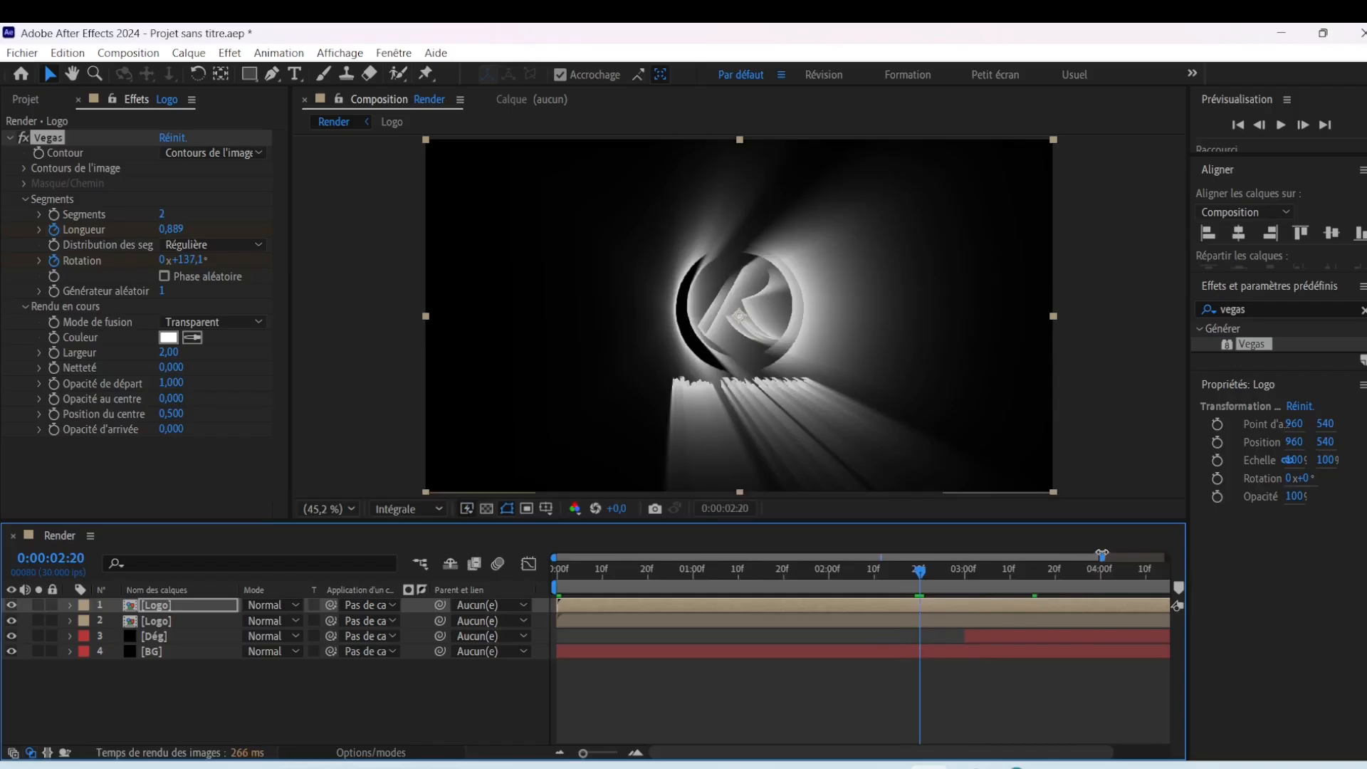
click(49, 385)
click(165, 384)
text(0)
key(Return)
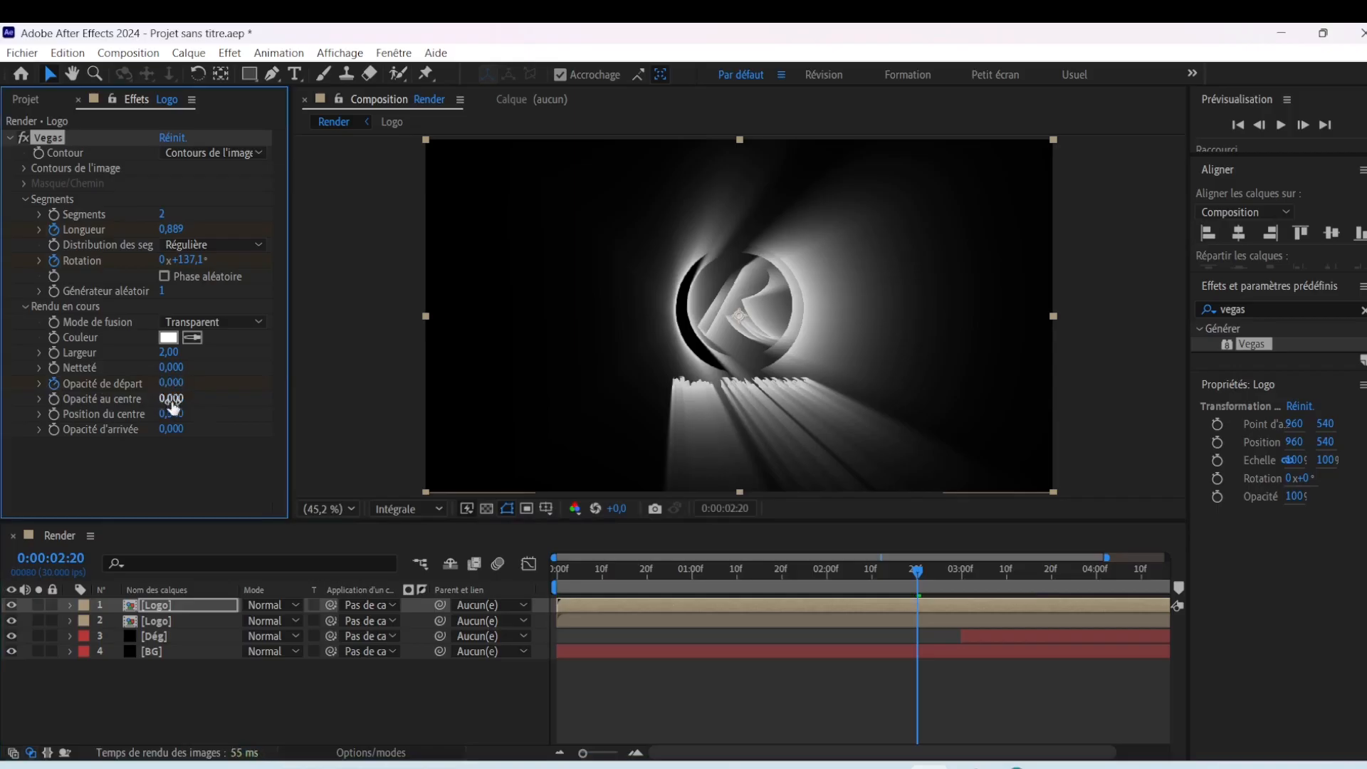
Set the Vegas Opacité au centre to 1, enable keyframing for Opacité d'arrivée and set Largeur to 3
click(171, 399)
text(1)
key(Return)
click(169, 353)
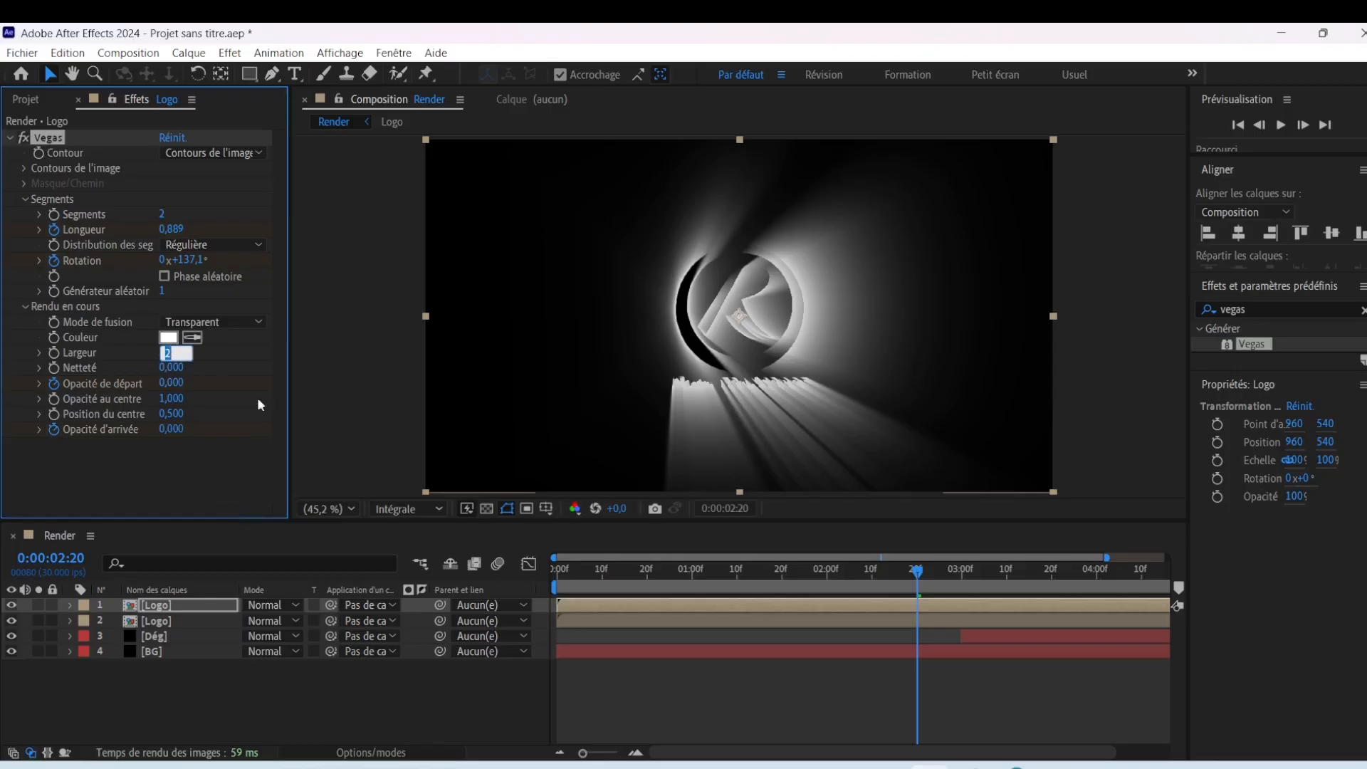
text(3)
key(Return)
Keyframe the Vegas Opacité de départ and Opacité d'arrivée at 1 at 0:00:03:00
click(965, 588)
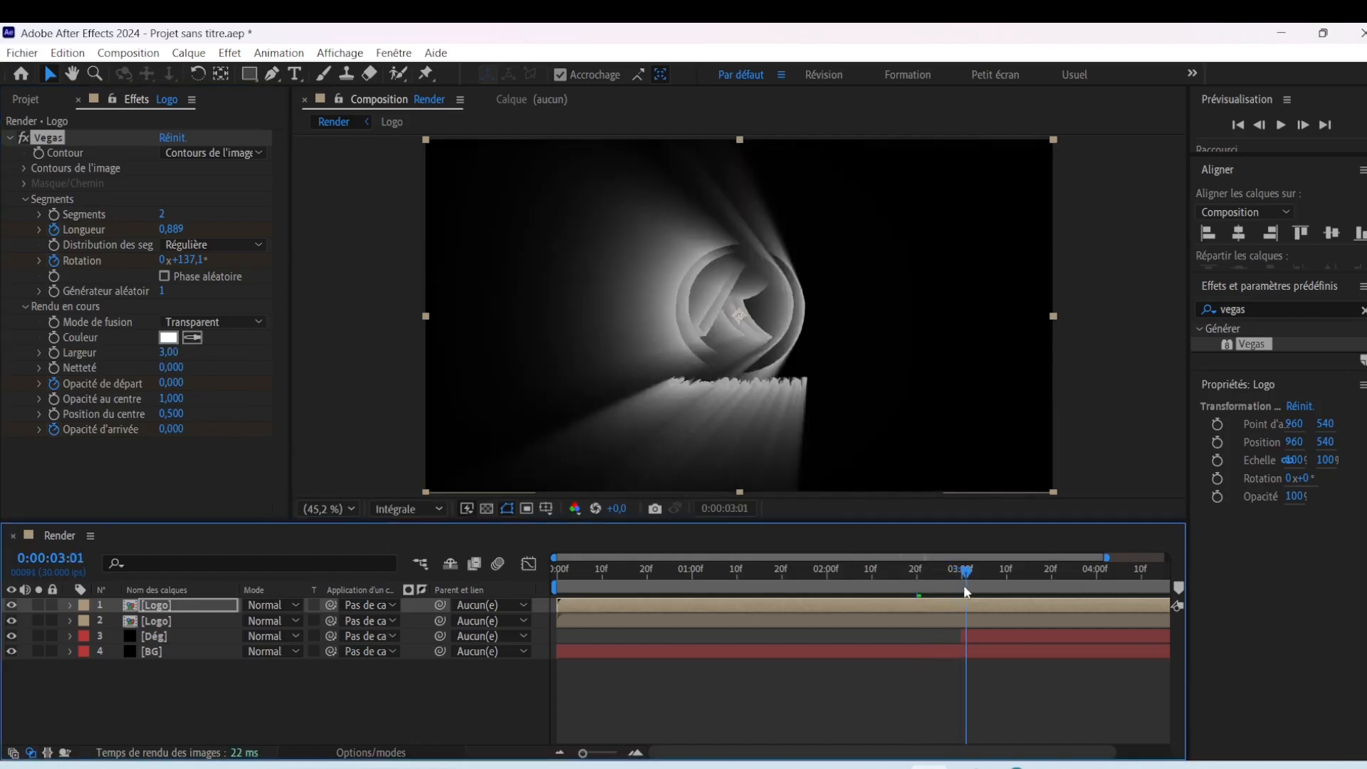
click(963, 595)
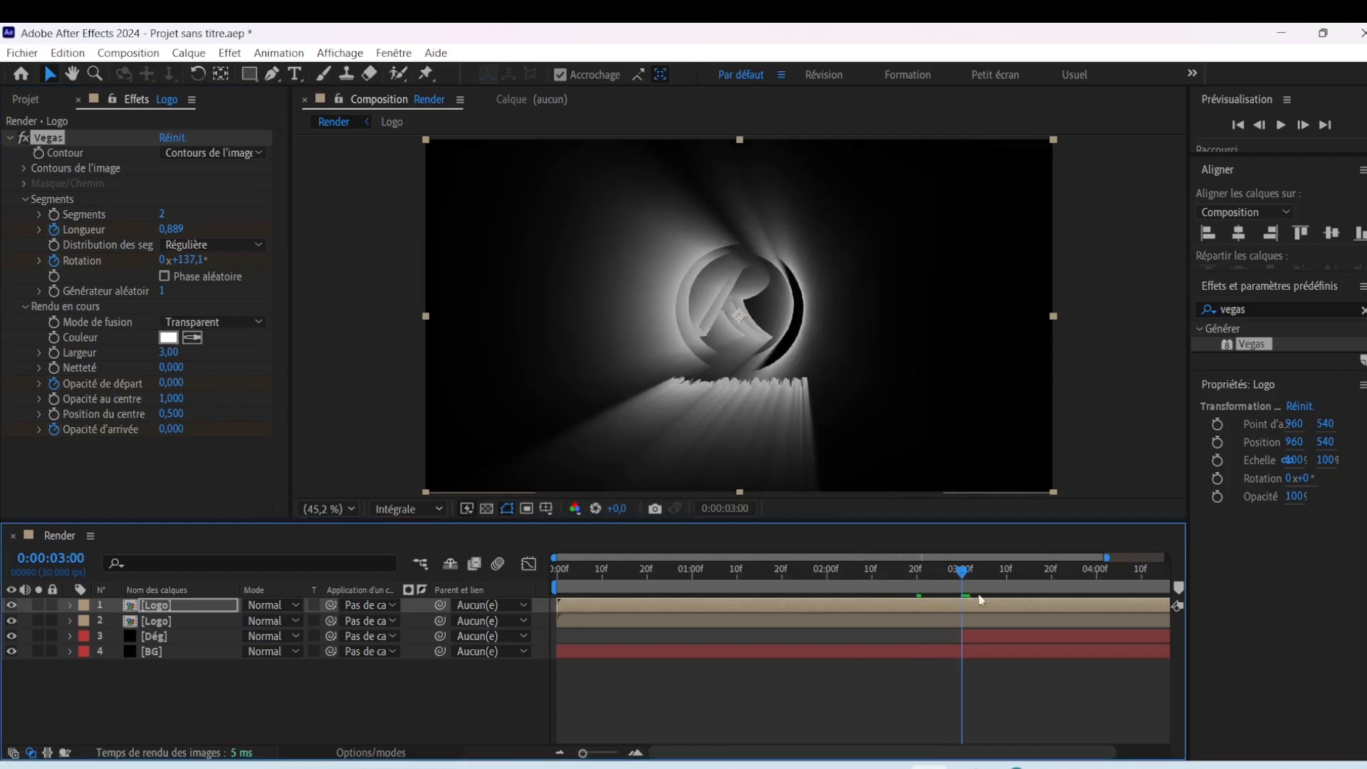
click(179, 388)
text(1)
key(Return)
click(169, 430)
text(1)
key(Return)
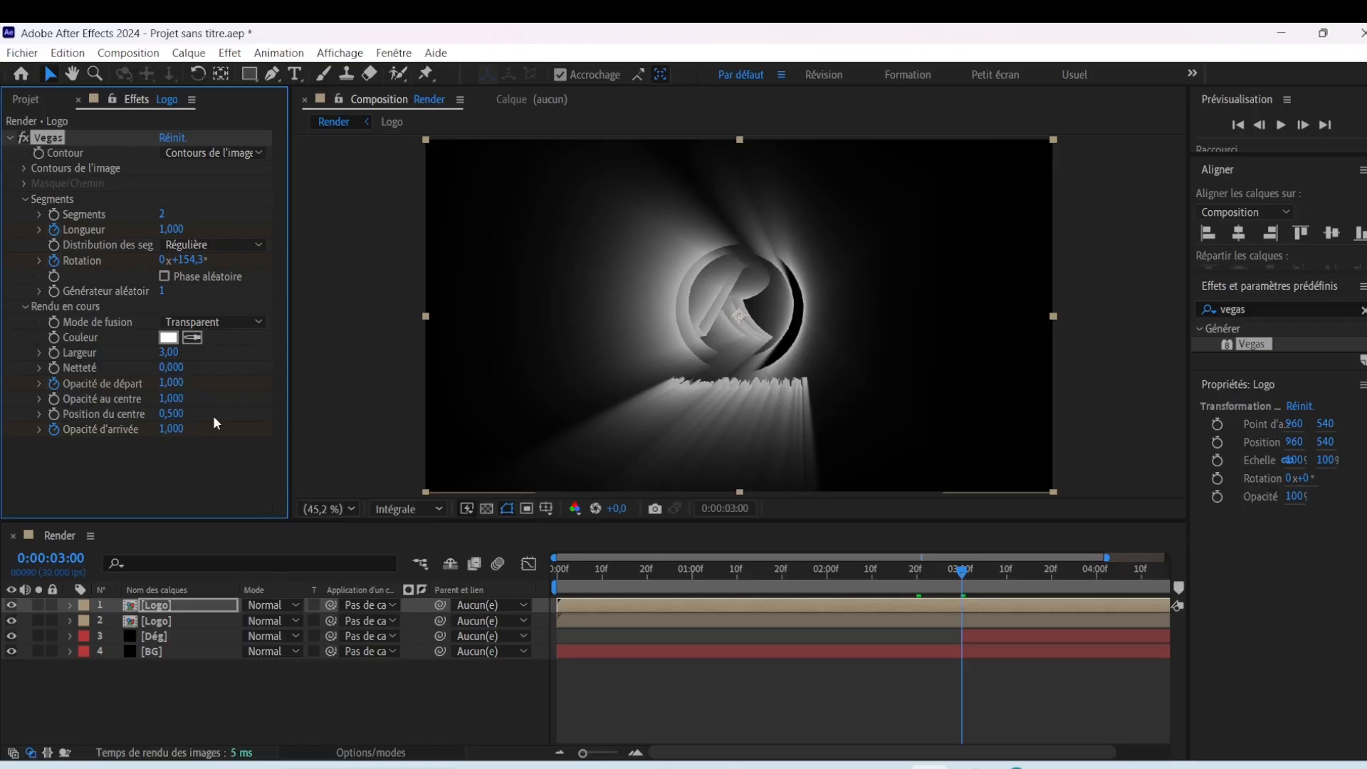
Set the Vegas Seuil under Contours de l'image to 1 on the top Logo layer
mouse_move(897, 574)
mouse_down()
mouse_move(740, 570)
mouse_move(926, 570)
mouse_move(690, 568)
mouse_move(992, 569)
mouse_move(917, 577)
mouse_up()
click(25, 169)
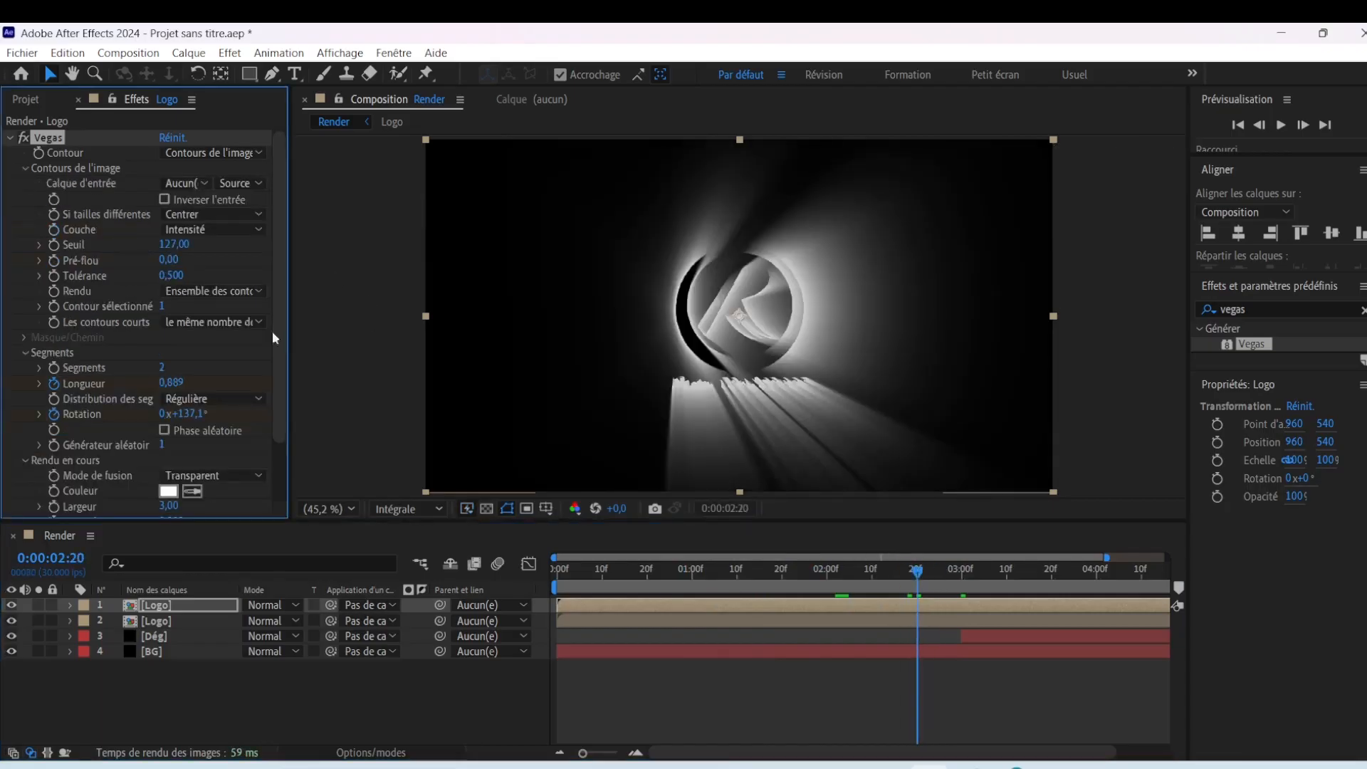
click(168, 245)
key(Return)
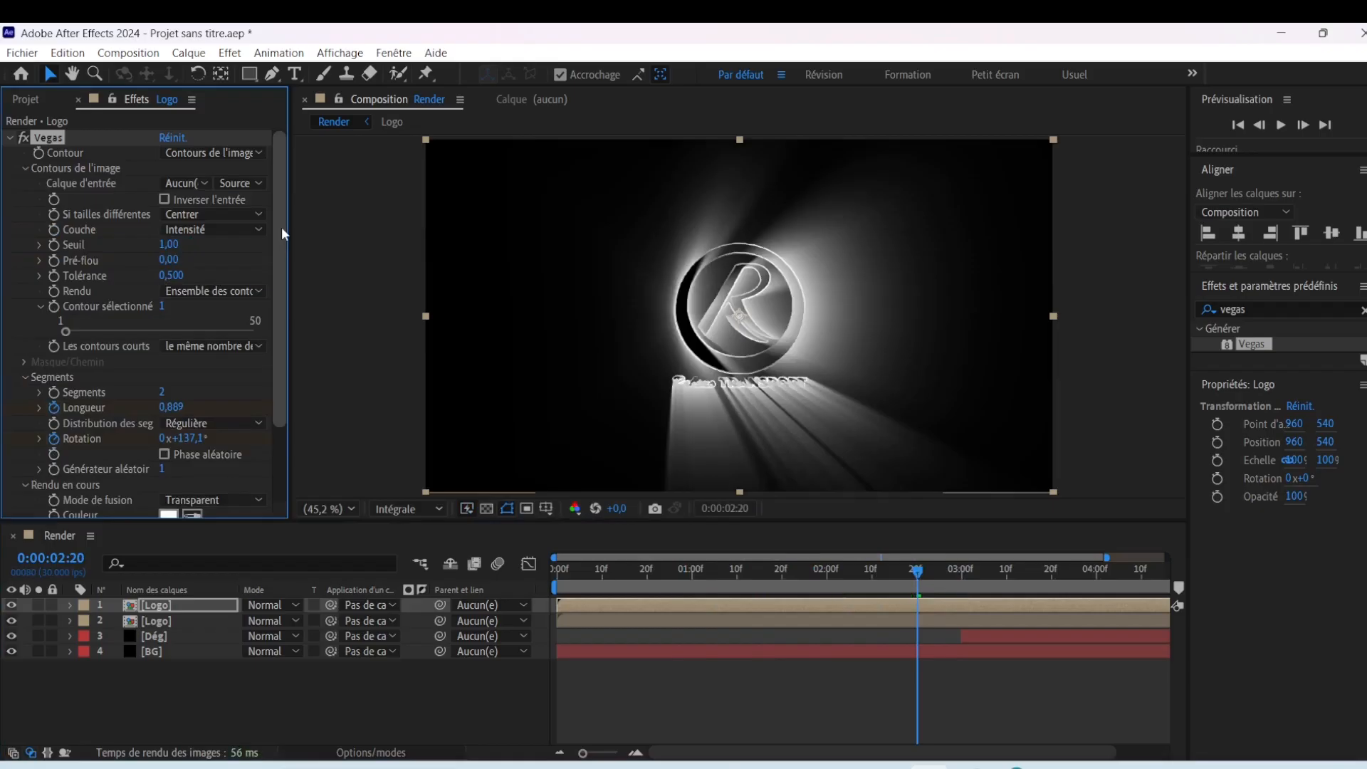
drag(924, 578, 886, 578)
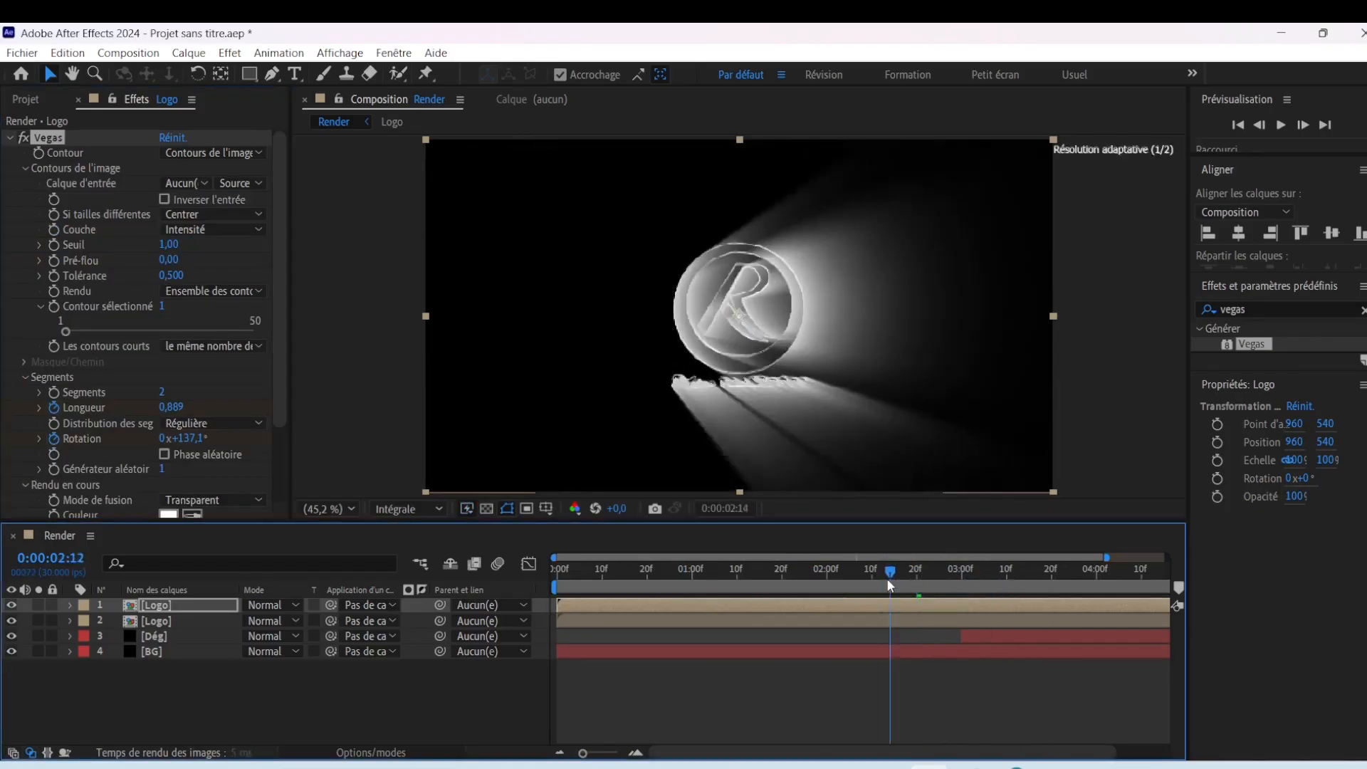
drag(1106, 557, 1186, 549)
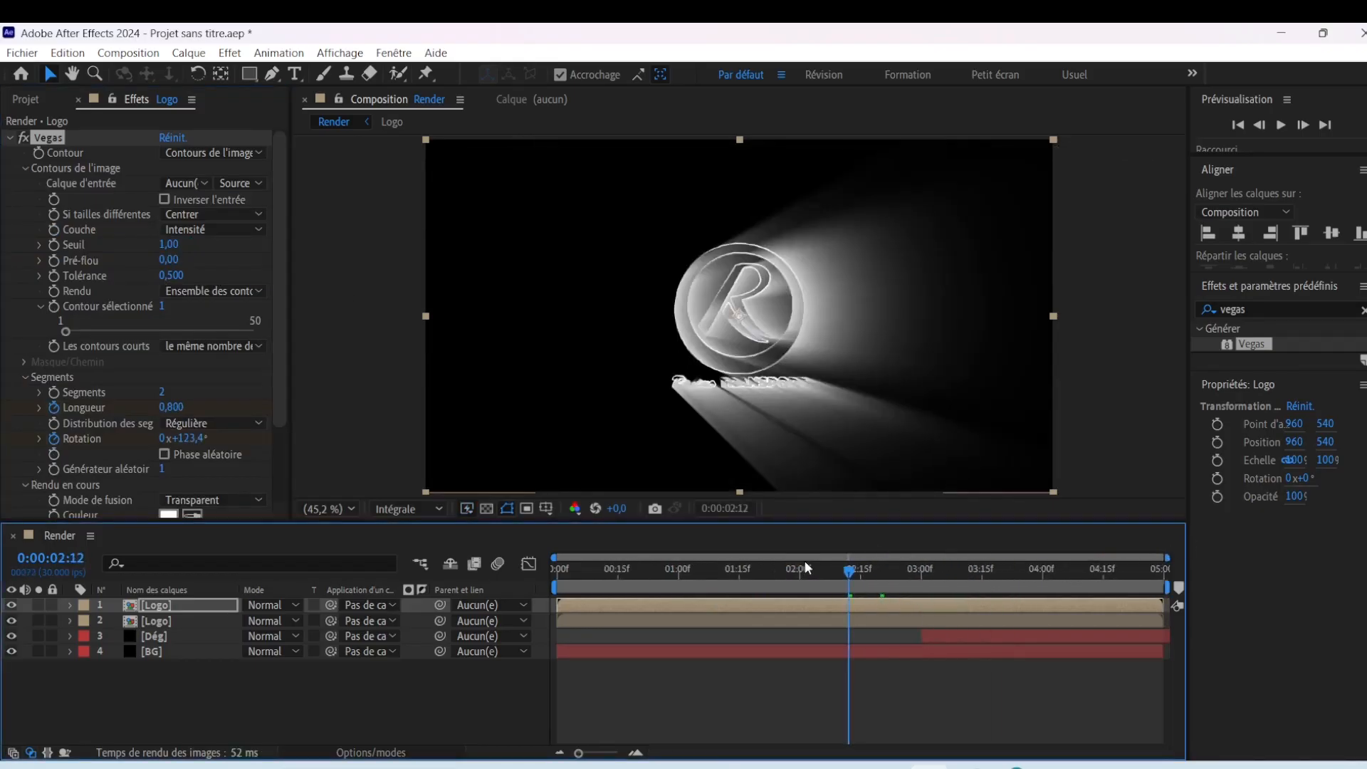
Keyframe the top Logo layer's Opacité from 0% at 0:00:00:00 to 100% at 0:00:00:10
drag(850, 570, 515, 564)
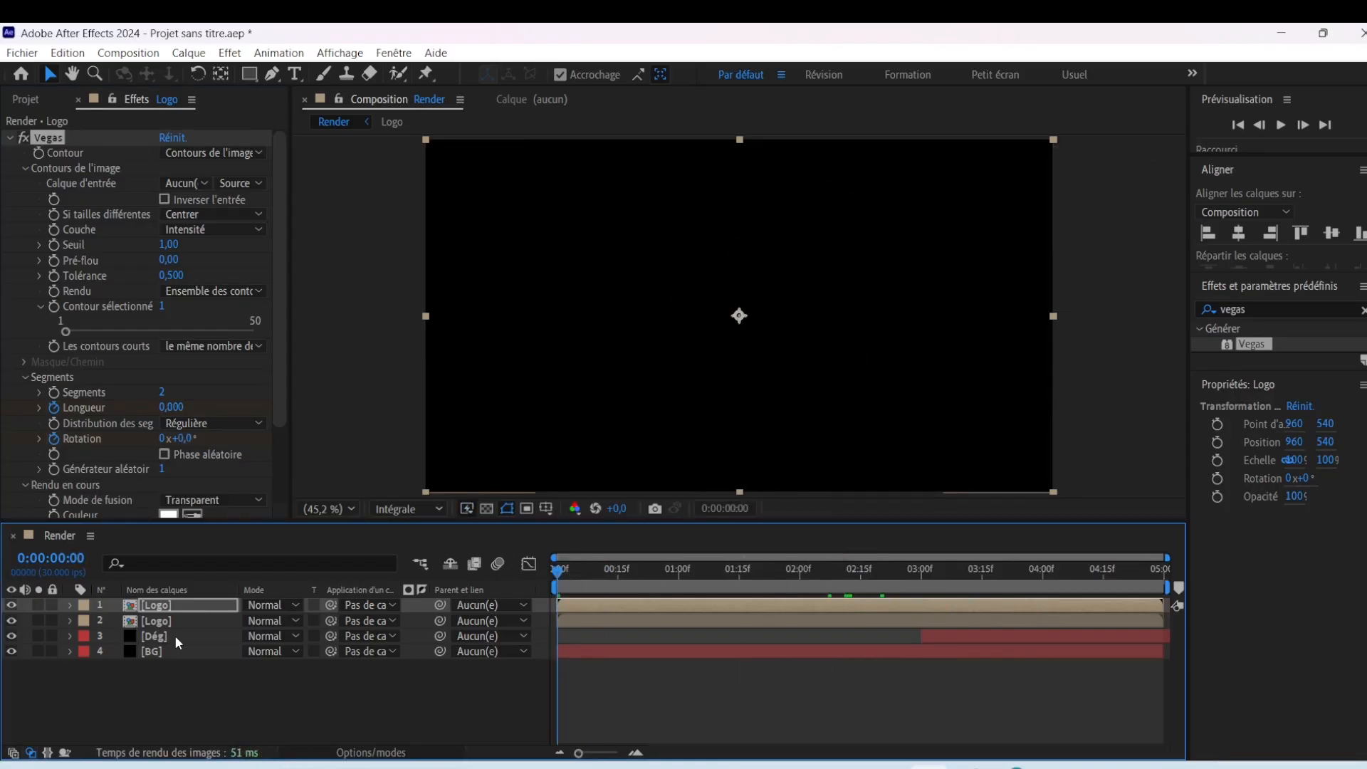
key(t)
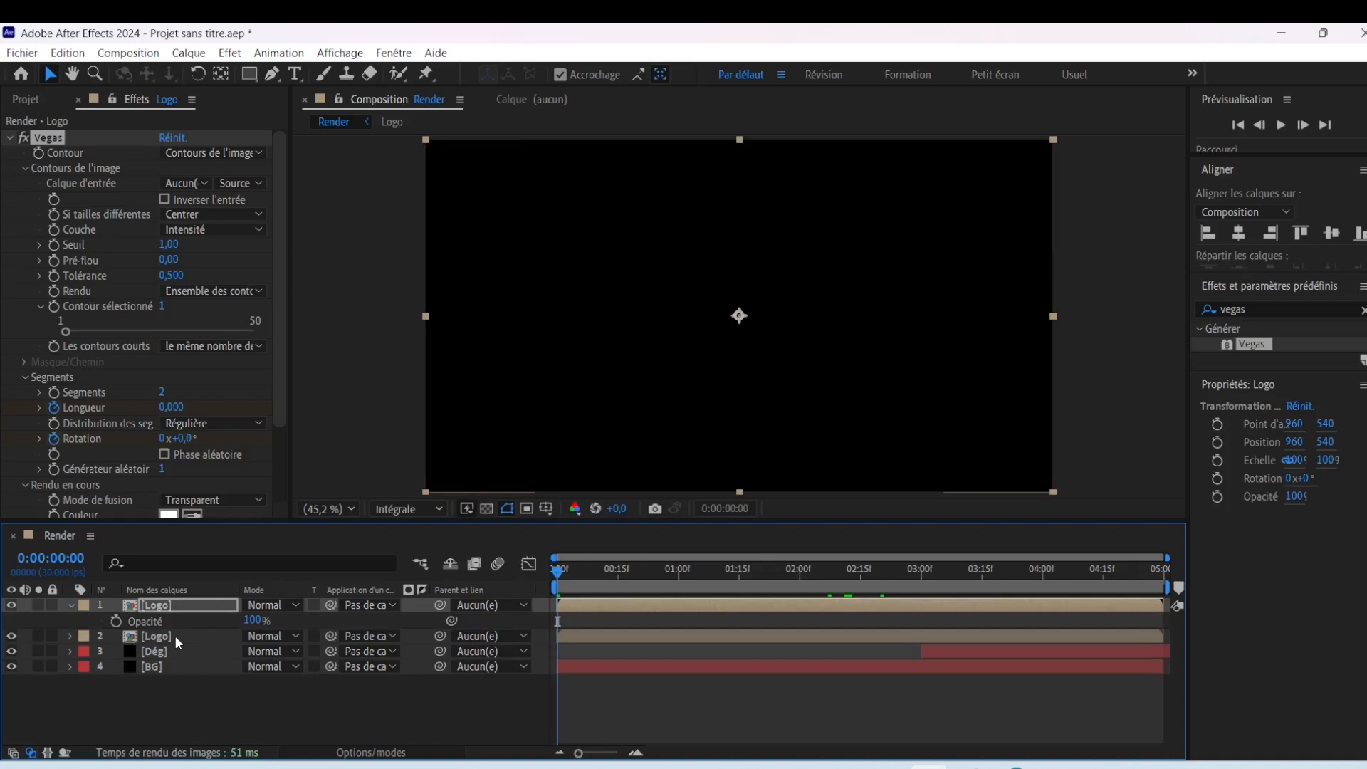
drag(1166, 556, 891, 556)
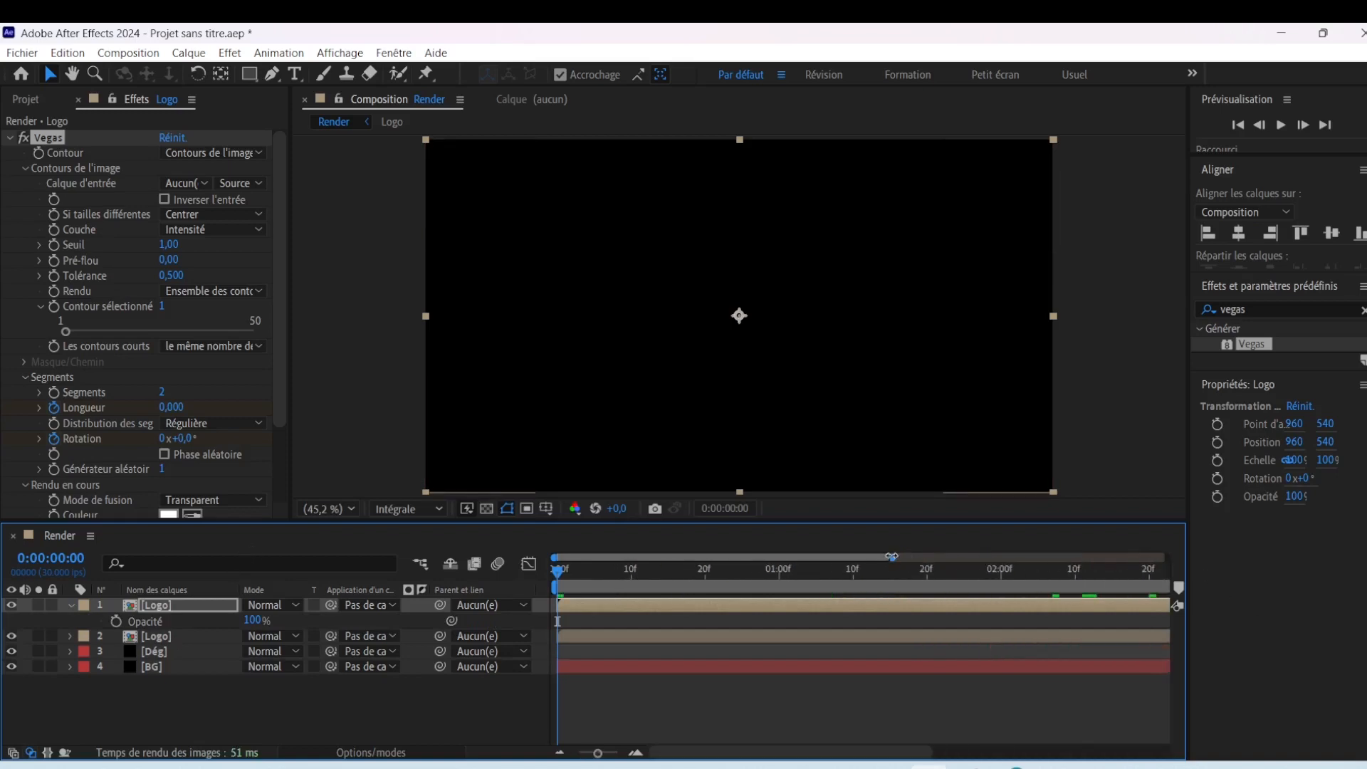
click(632, 575)
click(115, 621)
drag(633, 578, 514, 566)
drag(258, 621, 64, 620)
click(250, 619)
text(0)
key(Return)
drag(557, 574, 1234, 555)
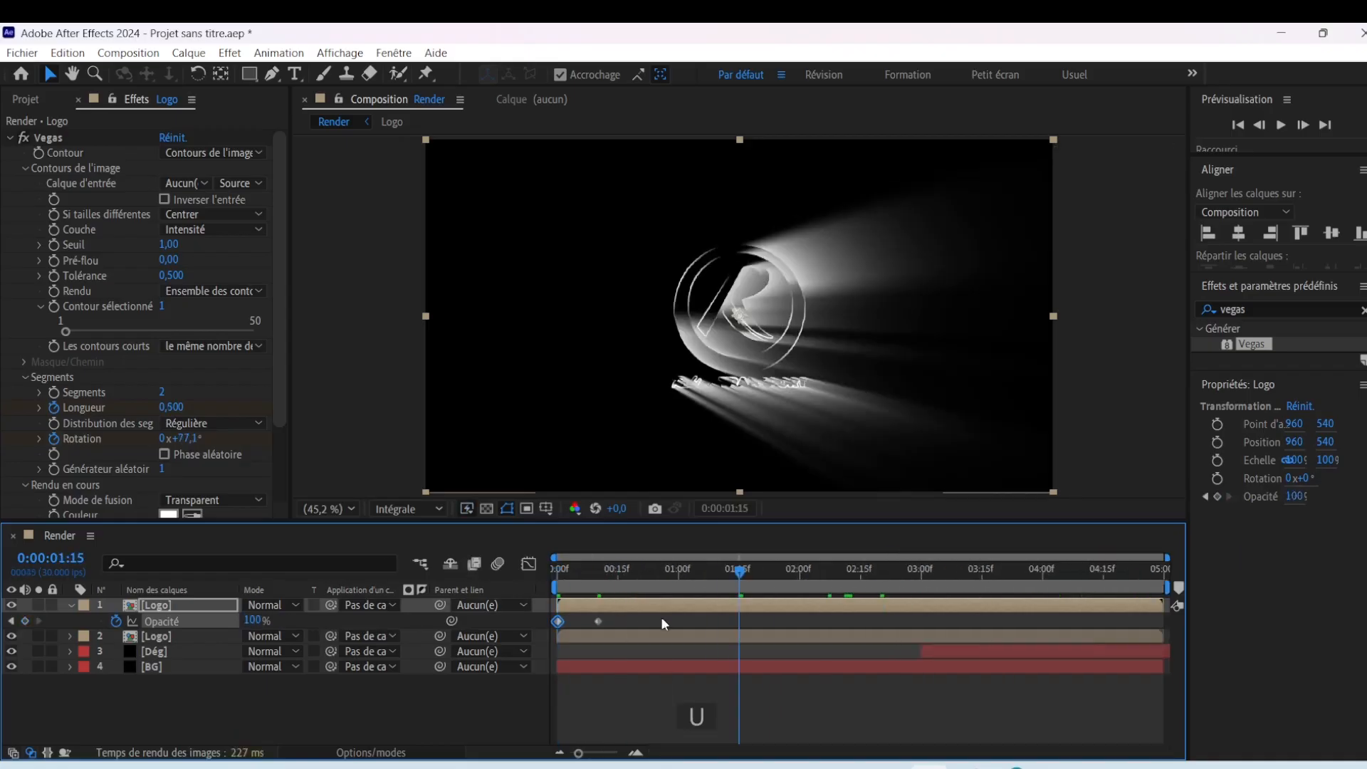
Keyframe the top Logo layer's Opacité at 100% at 0:00:04:00 and fade the layer out by 0:00:04:15
key(u)
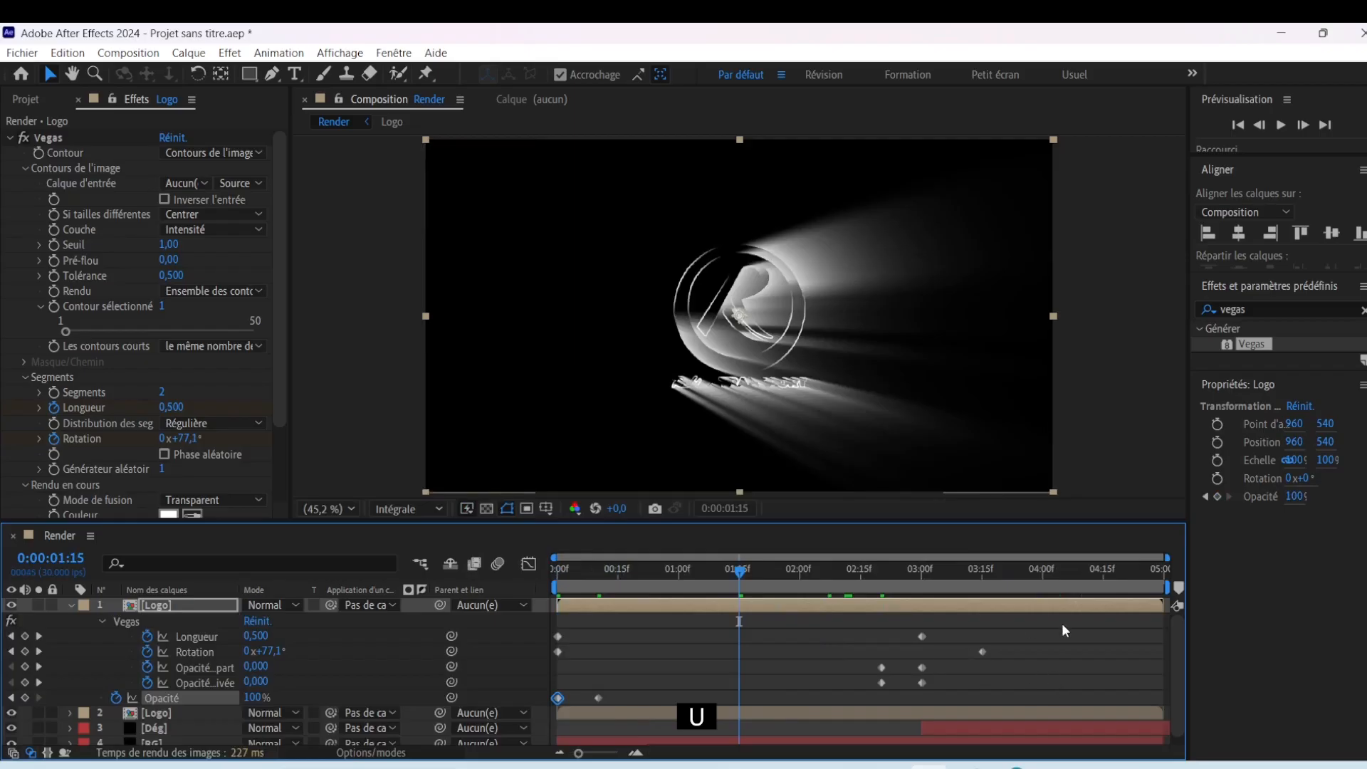
drag(784, 579, 1049, 584)
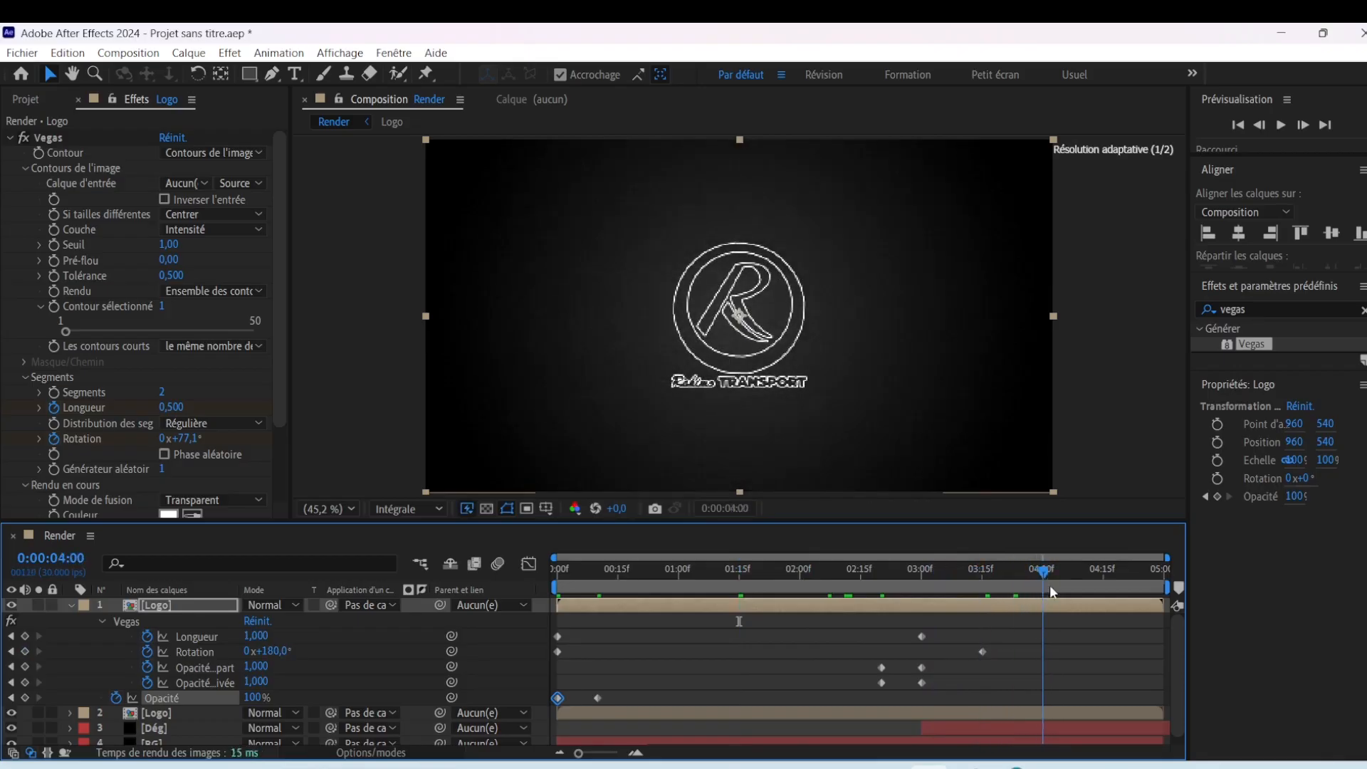
click(25, 697)
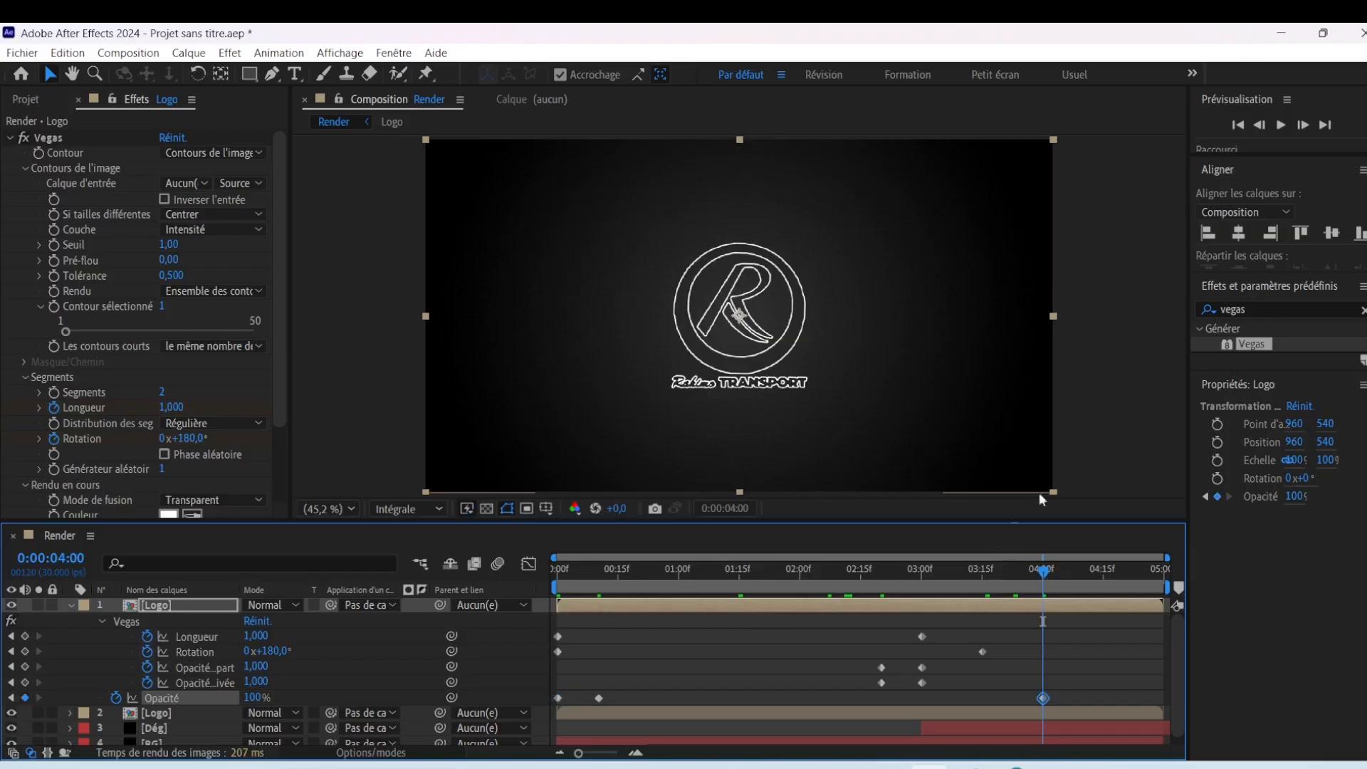
drag(1039, 583, 1102, 574)
drag(258, 698, 192, 698)
drag(1107, 575, 1010, 596)
Apply Lissage de vitesse to all Vegas and Opacité keyframes of the top Logo layer and collapse its properties
drag(1142, 617, 503, 742)
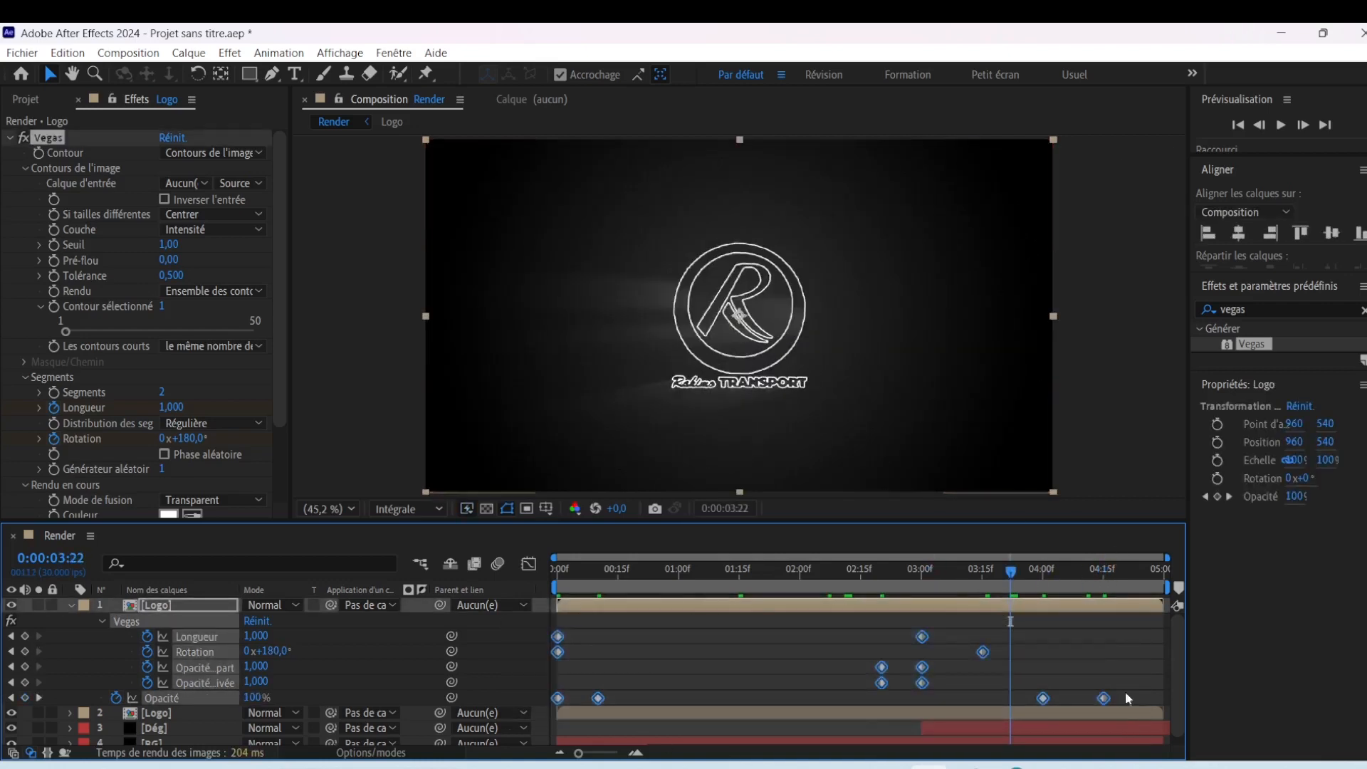
right_click(1105, 698)
mouse_move(1157, 694)
click(996, 649)
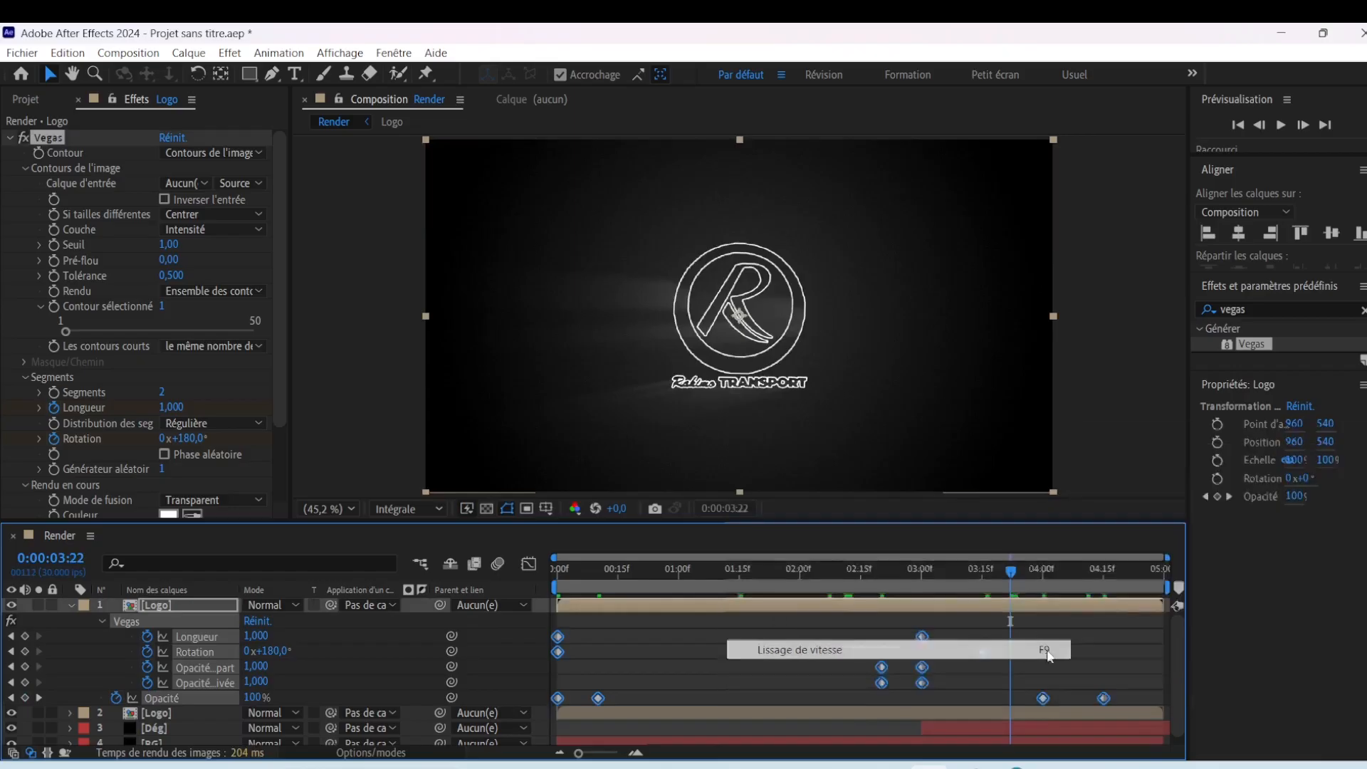
click(70, 605)
click(531, 686)
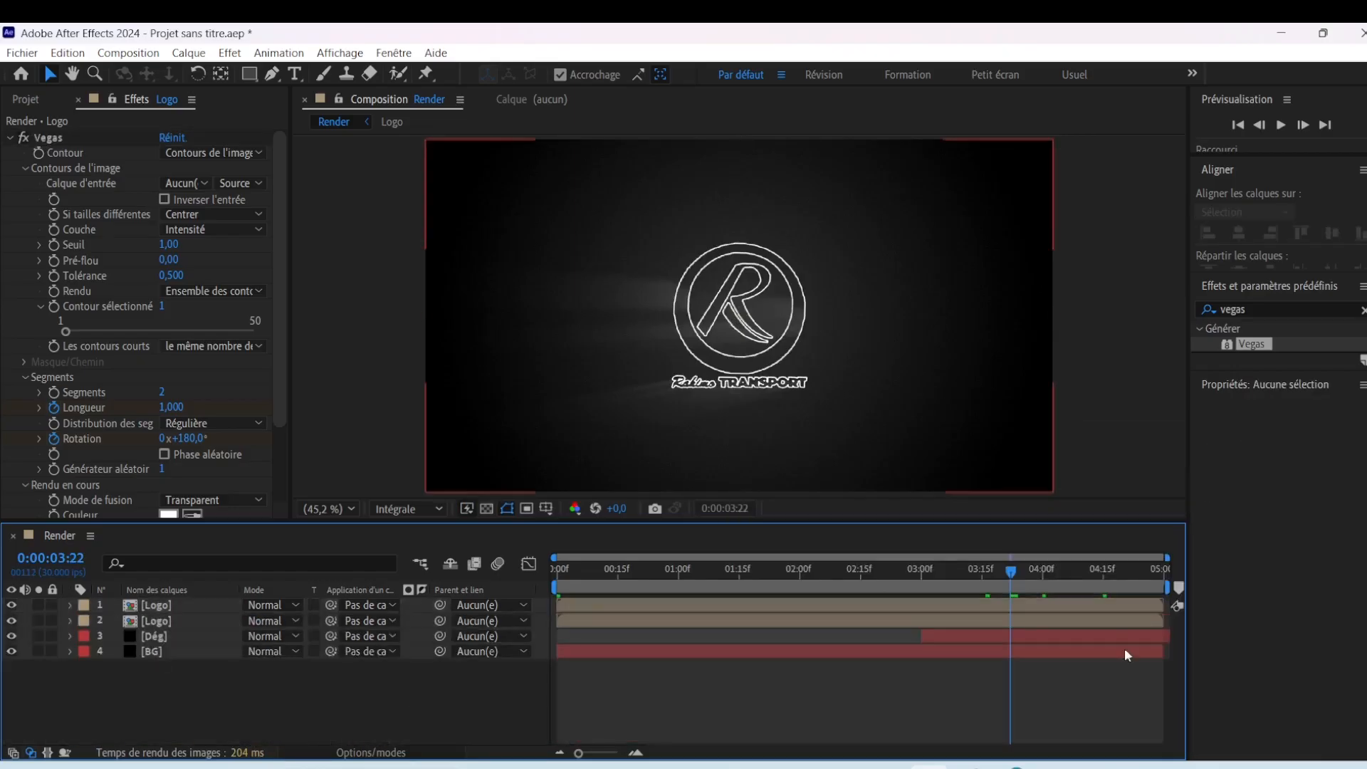
Shift the top Logo layer carrying the Vegas effect so it starts at 0:00:01:00
drag(1014, 574, 922, 570)
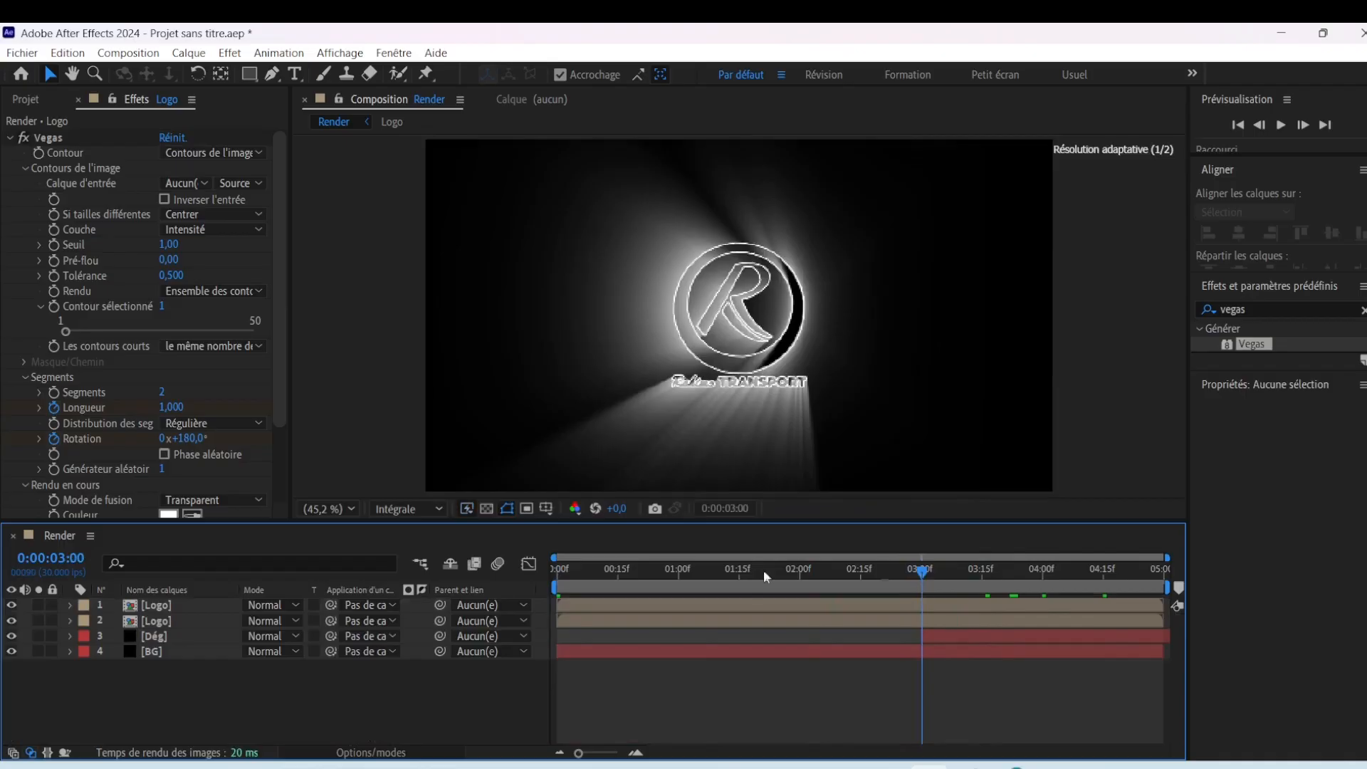
click(10, 138)
click(160, 606)
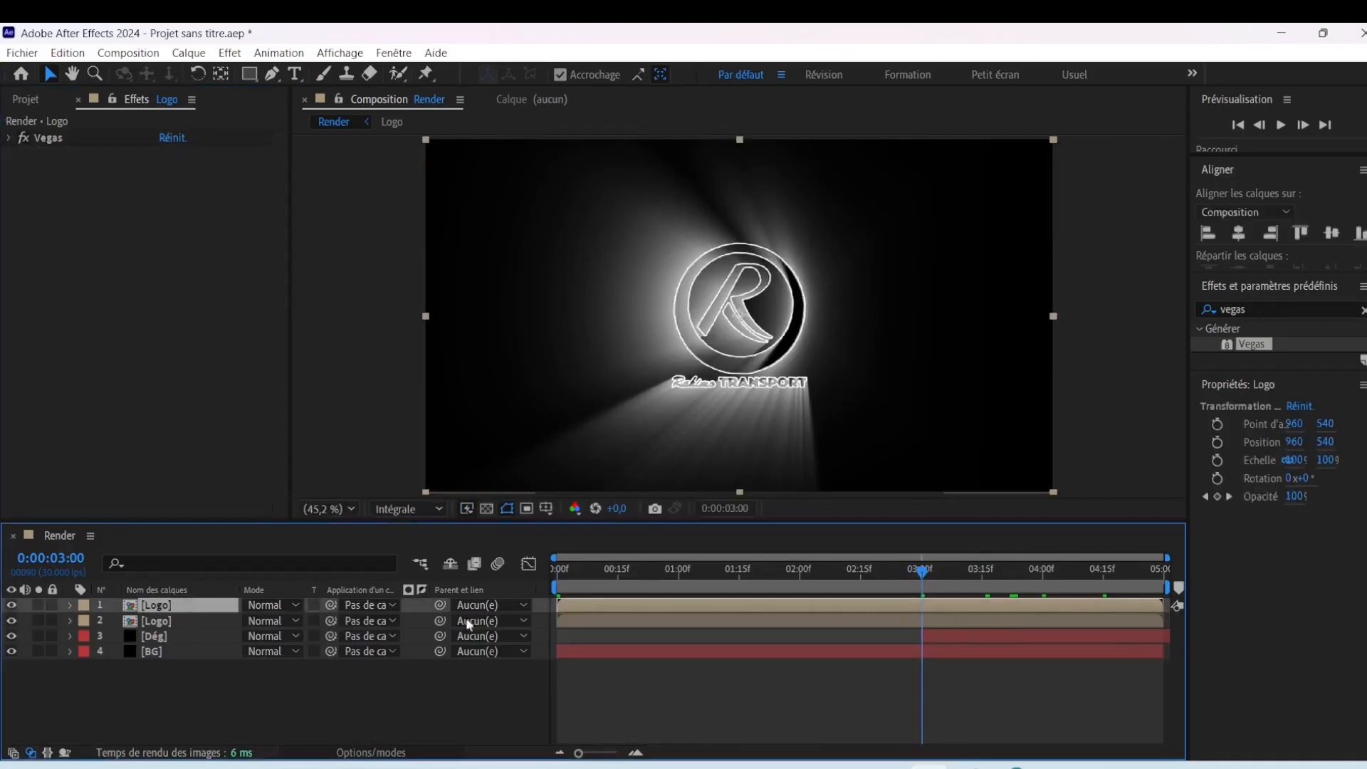
drag(583, 604, 677, 600)
key(Page_Down)
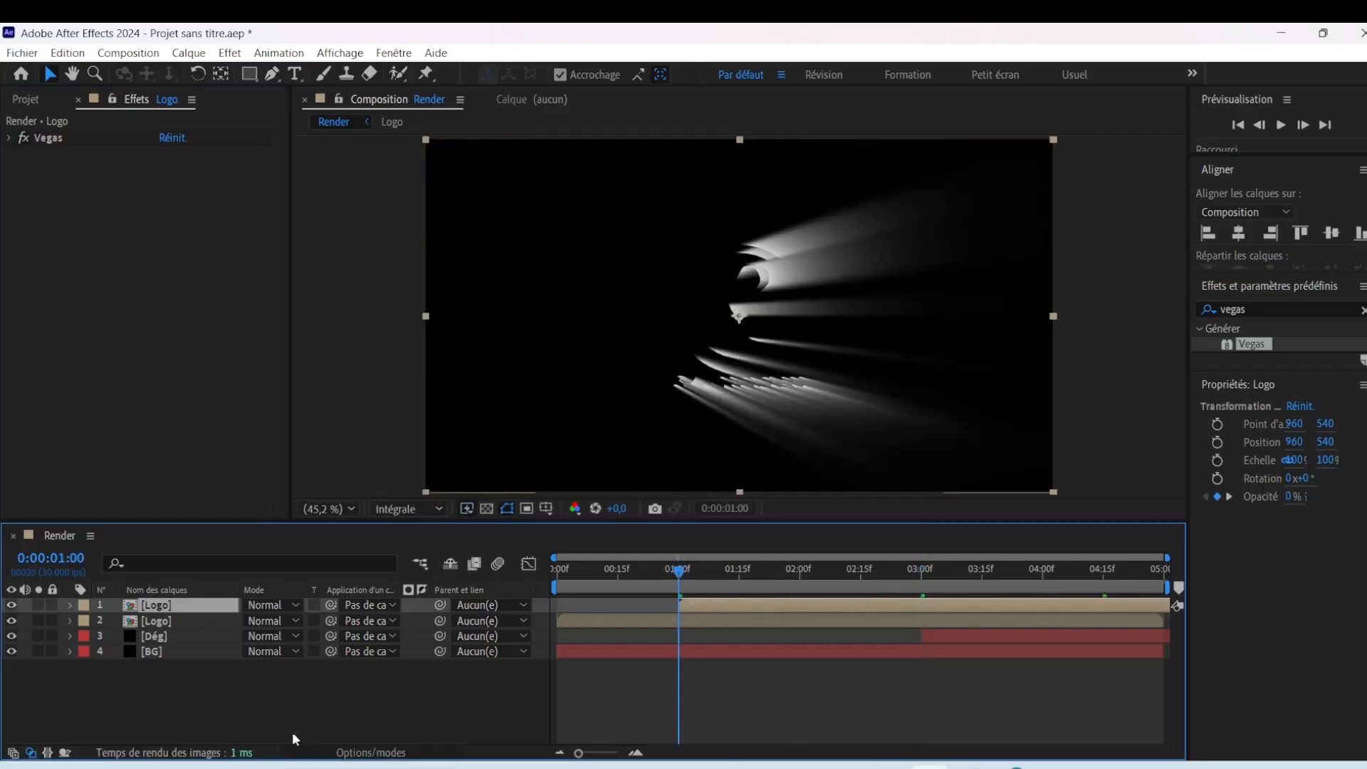
click(295, 739)
Add another copy of the Logo composition above all layers in the Render timeline
click(25, 99)
click(47, 281)
drag(47, 283, 183, 607)
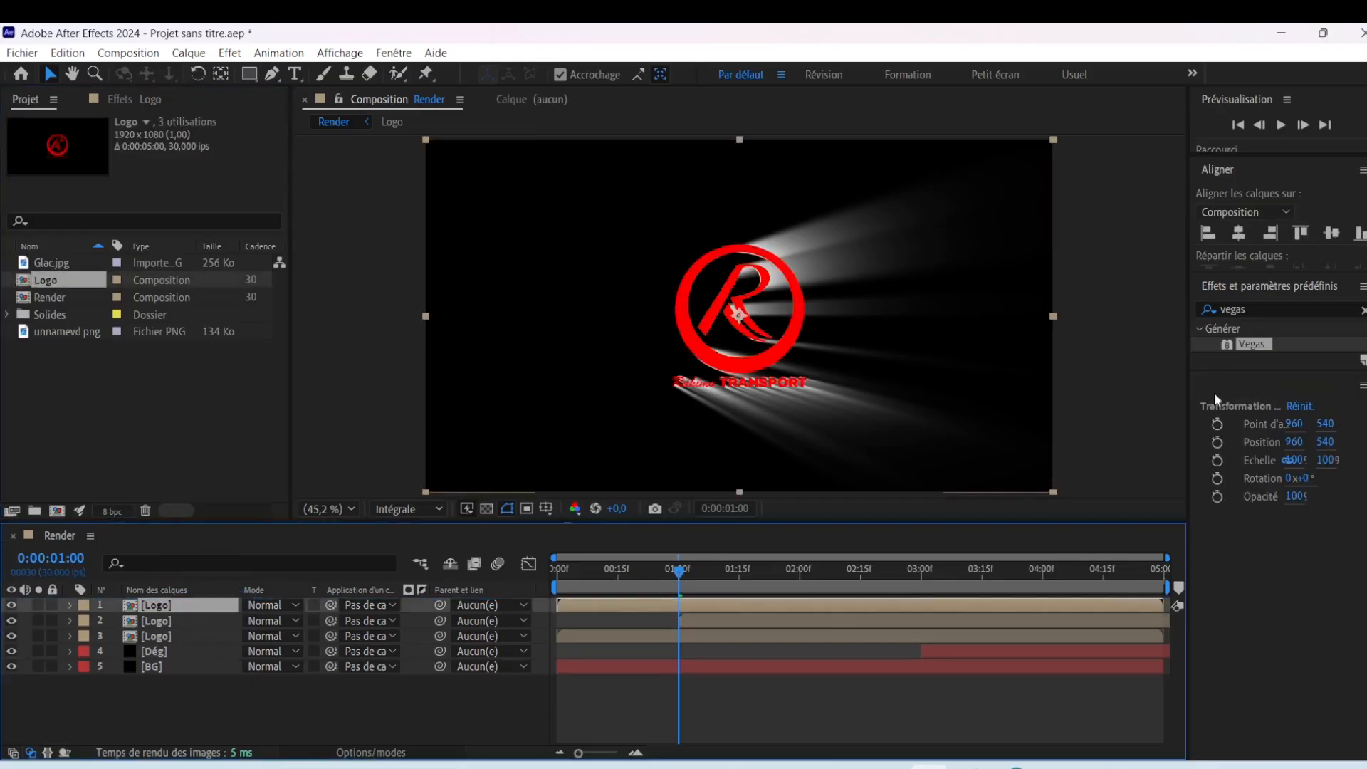
Apply the Remplir effect to the top Logo layer and set its Couleur to black
click(1273, 309)
text(rem)
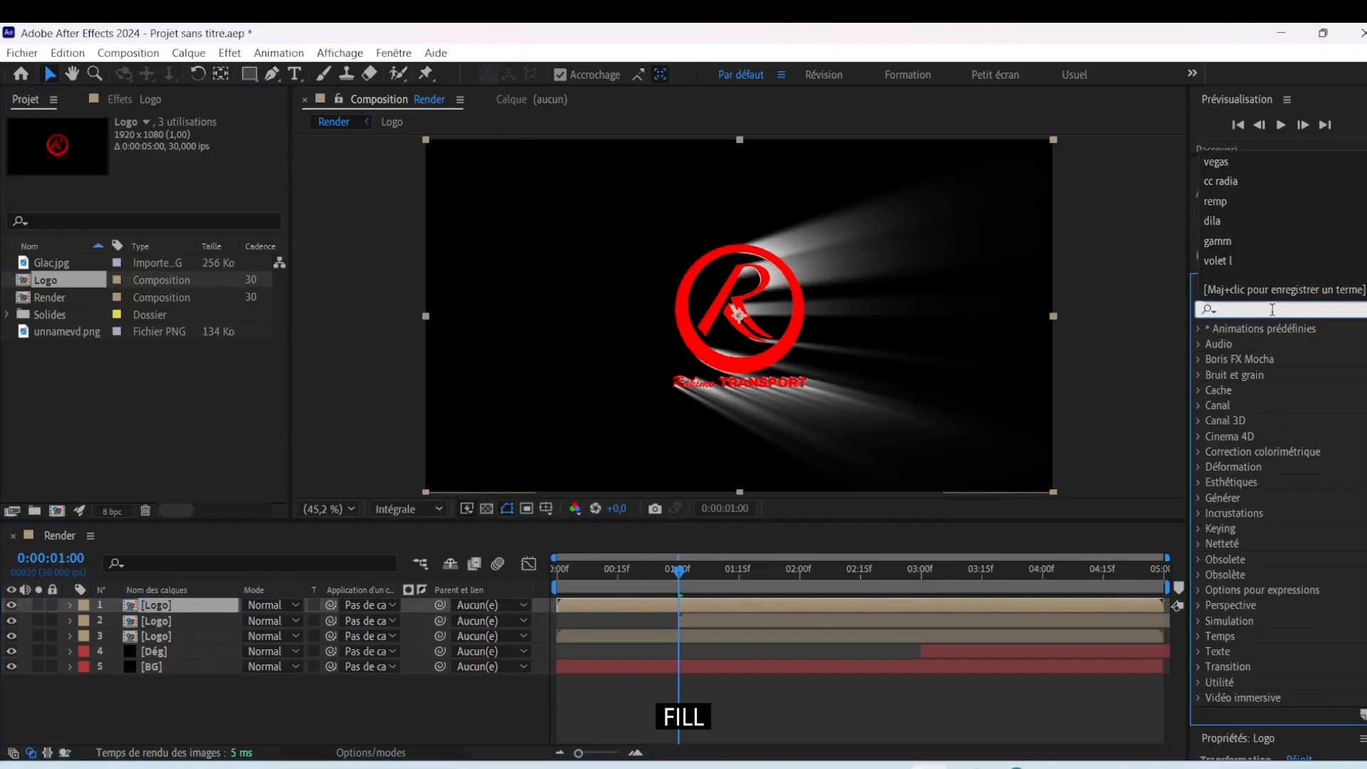
text(p)
drag(1267, 350, 785, 314)
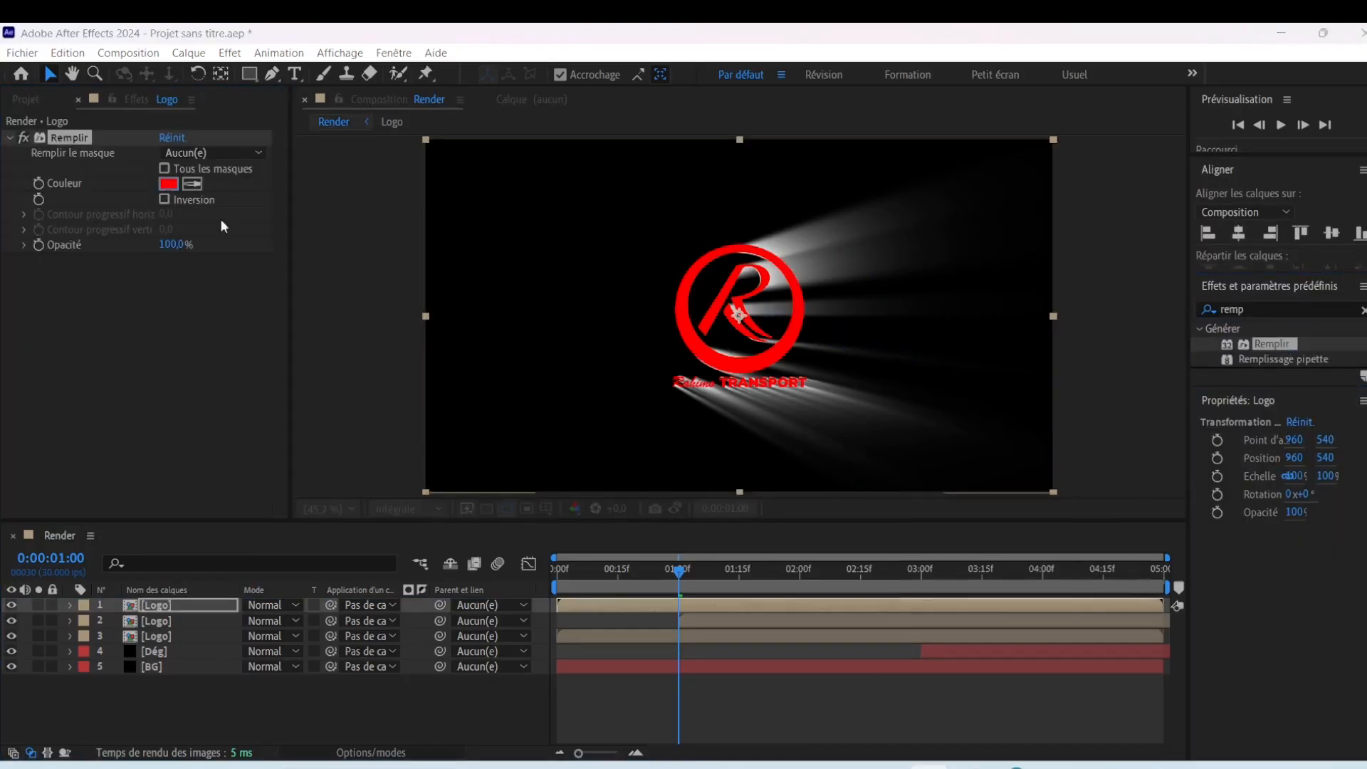
click(168, 184)
drag(937, 559, 873, 635)
click(1281, 393)
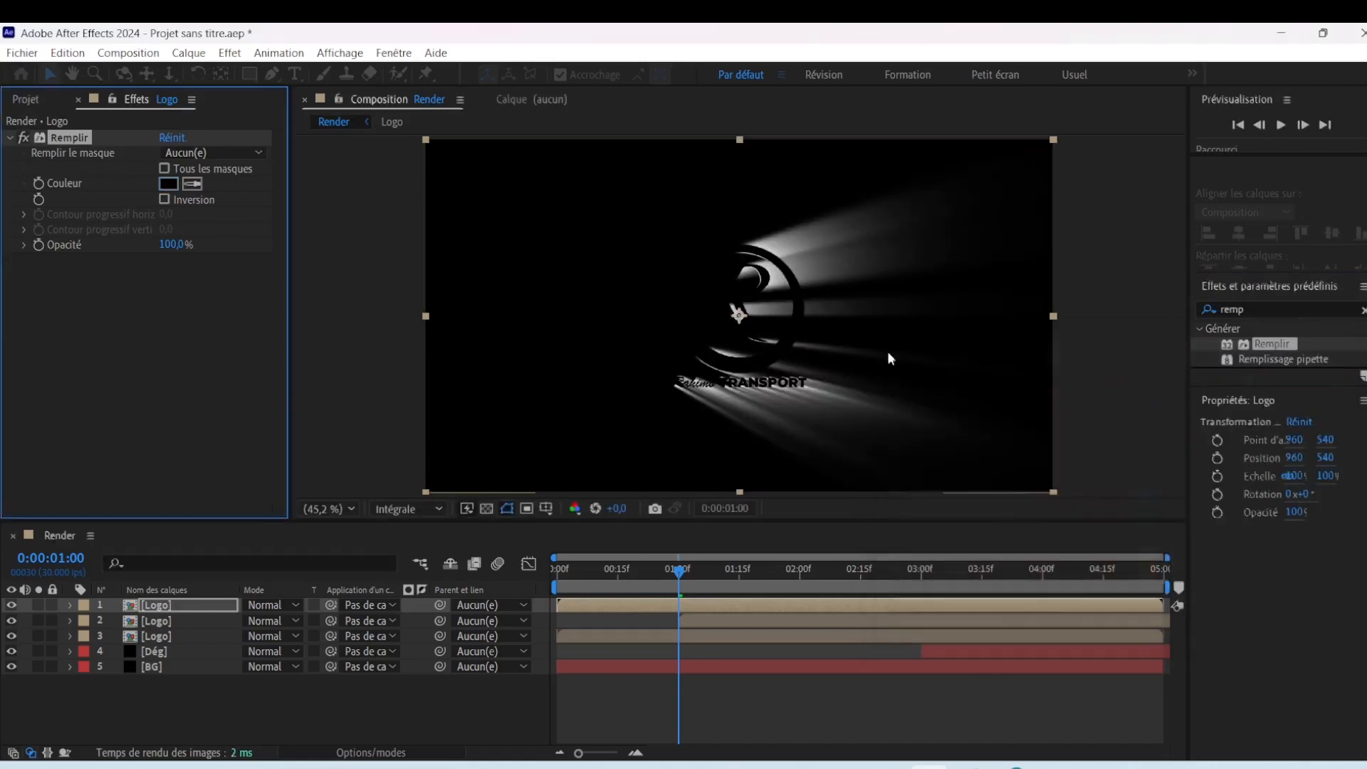
Place one more Logo composition above the black-filled Logo layer
click(688, 571)
click(21, 99)
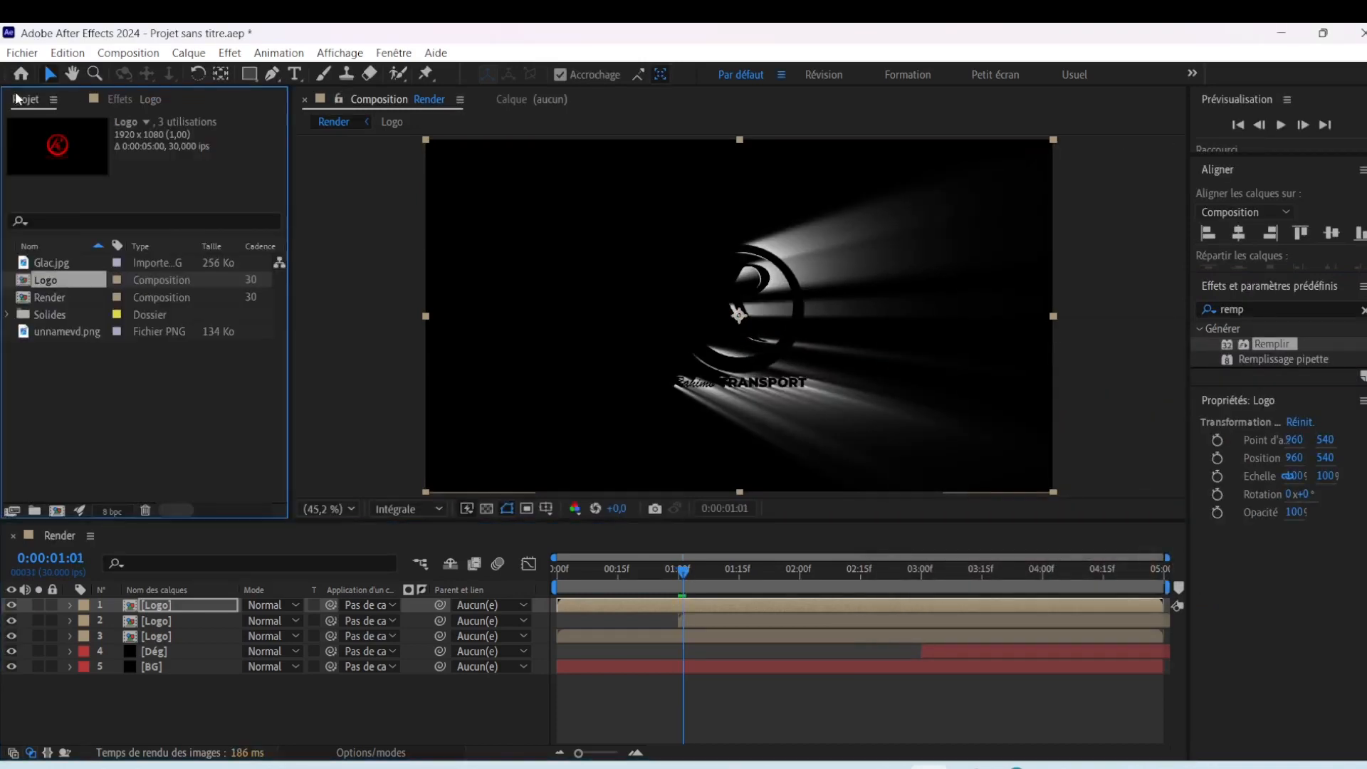
drag(51, 285, 184, 607)
Find the Volet linéaire transition effect and apply it to the new top Logo layer
click(1247, 309)
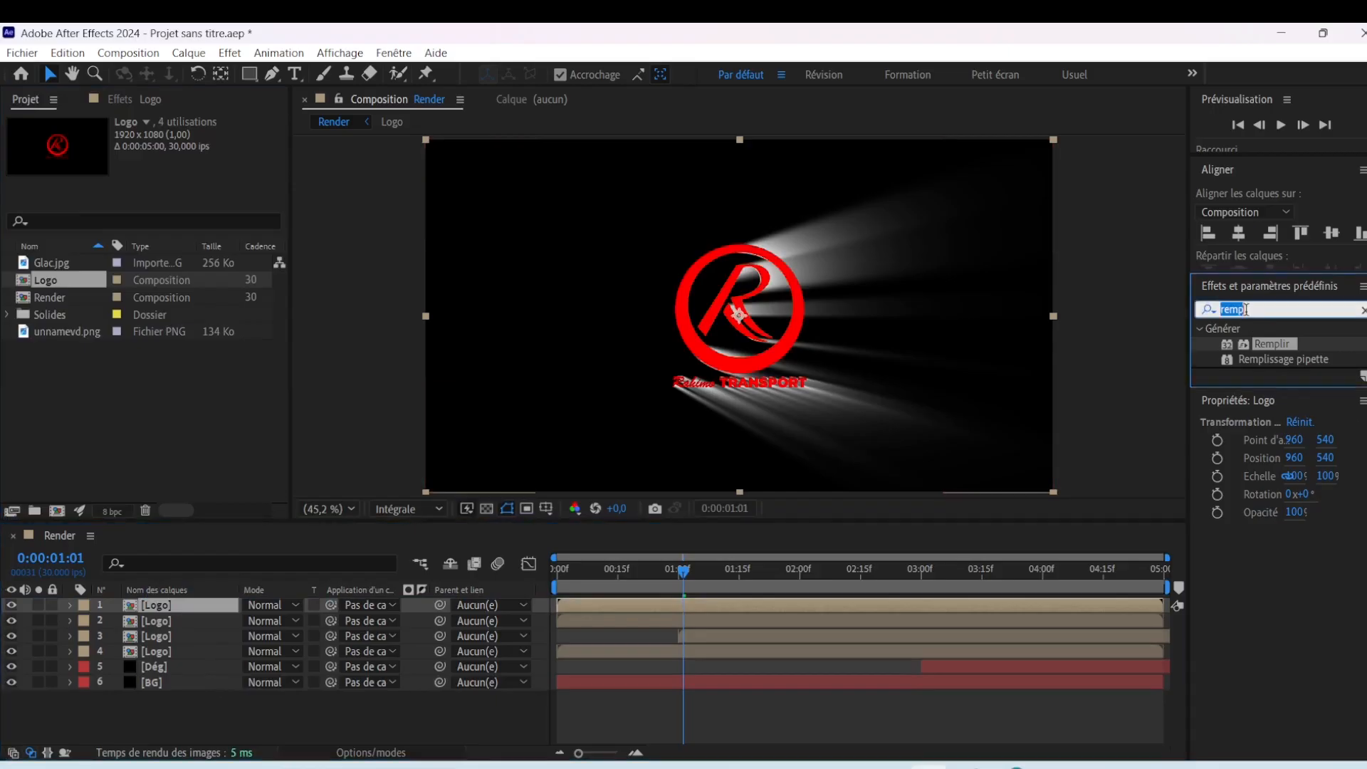
key(BackSpace)
click(1246, 309)
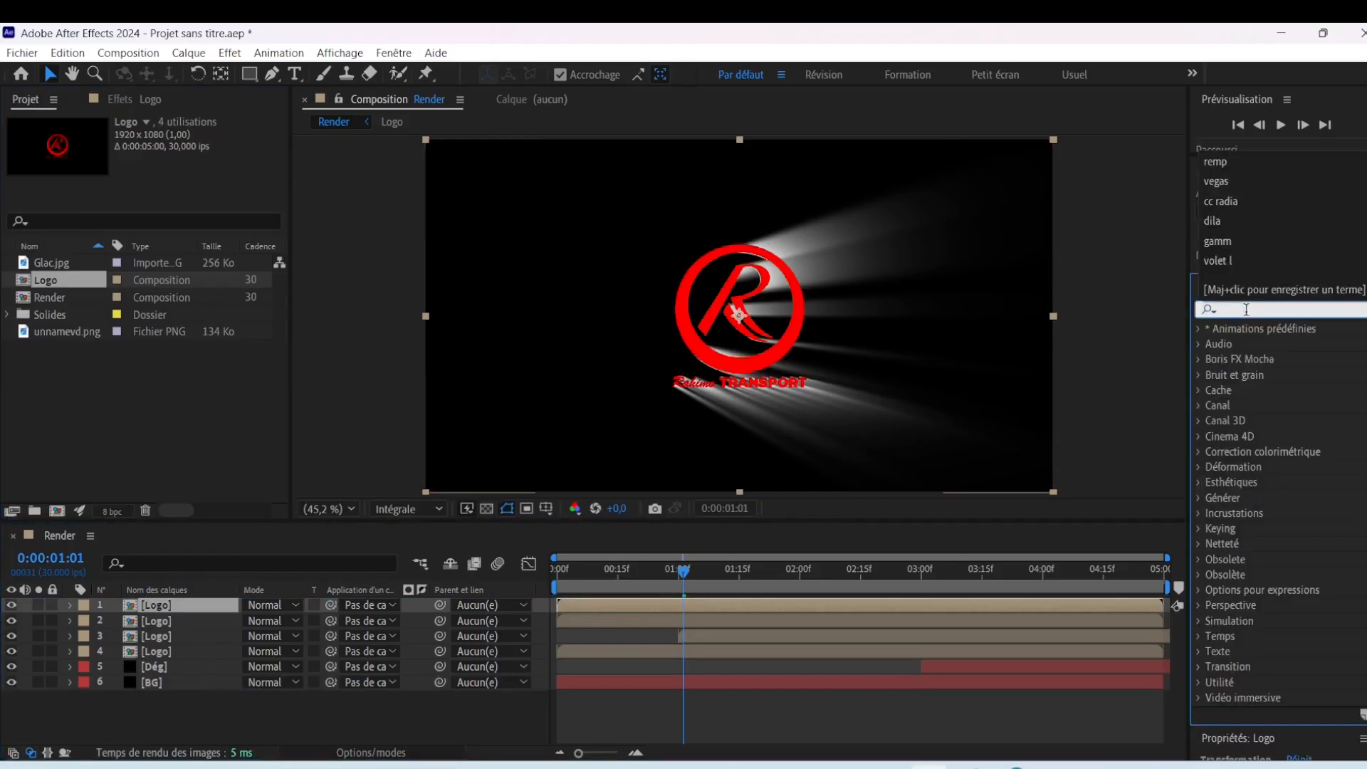
text(lin)
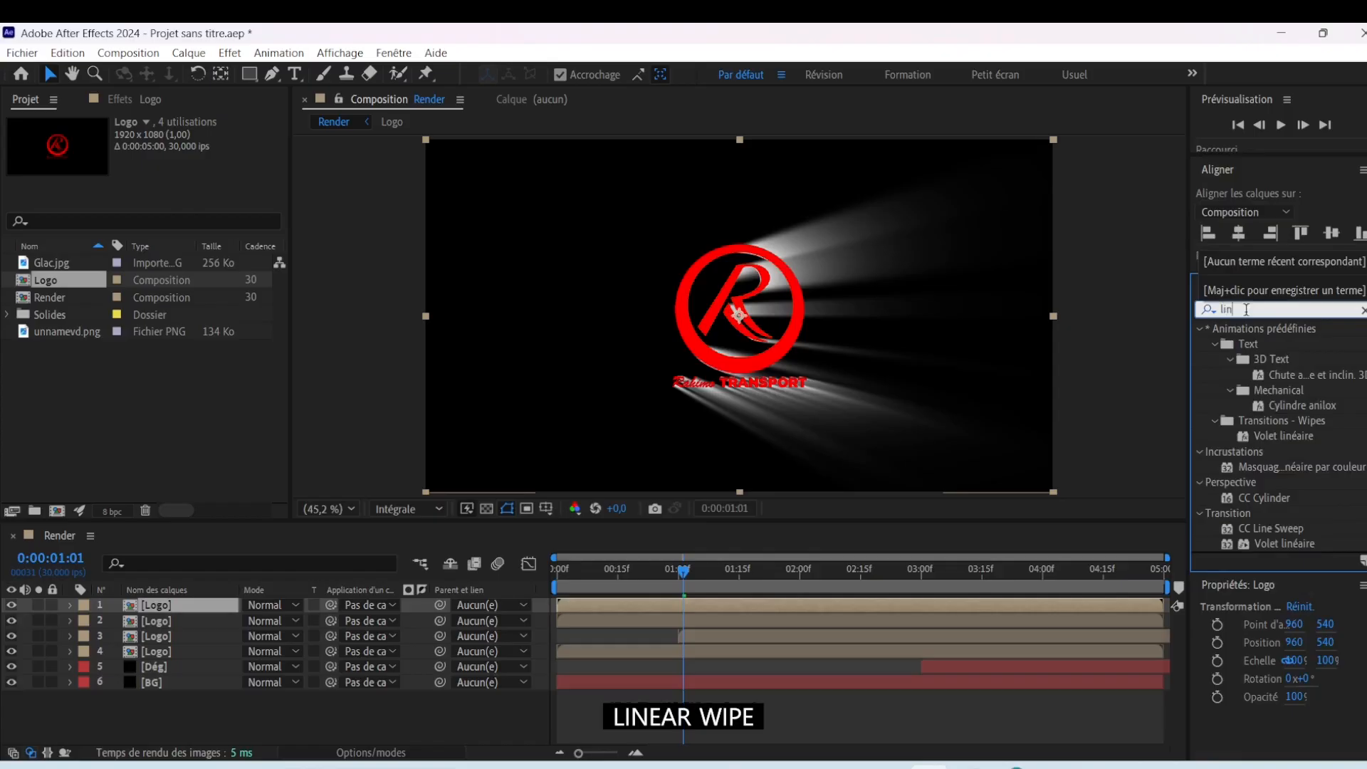
key(BackSpace)
key(BackSpace)
key(BackSpace)
text(volet l)
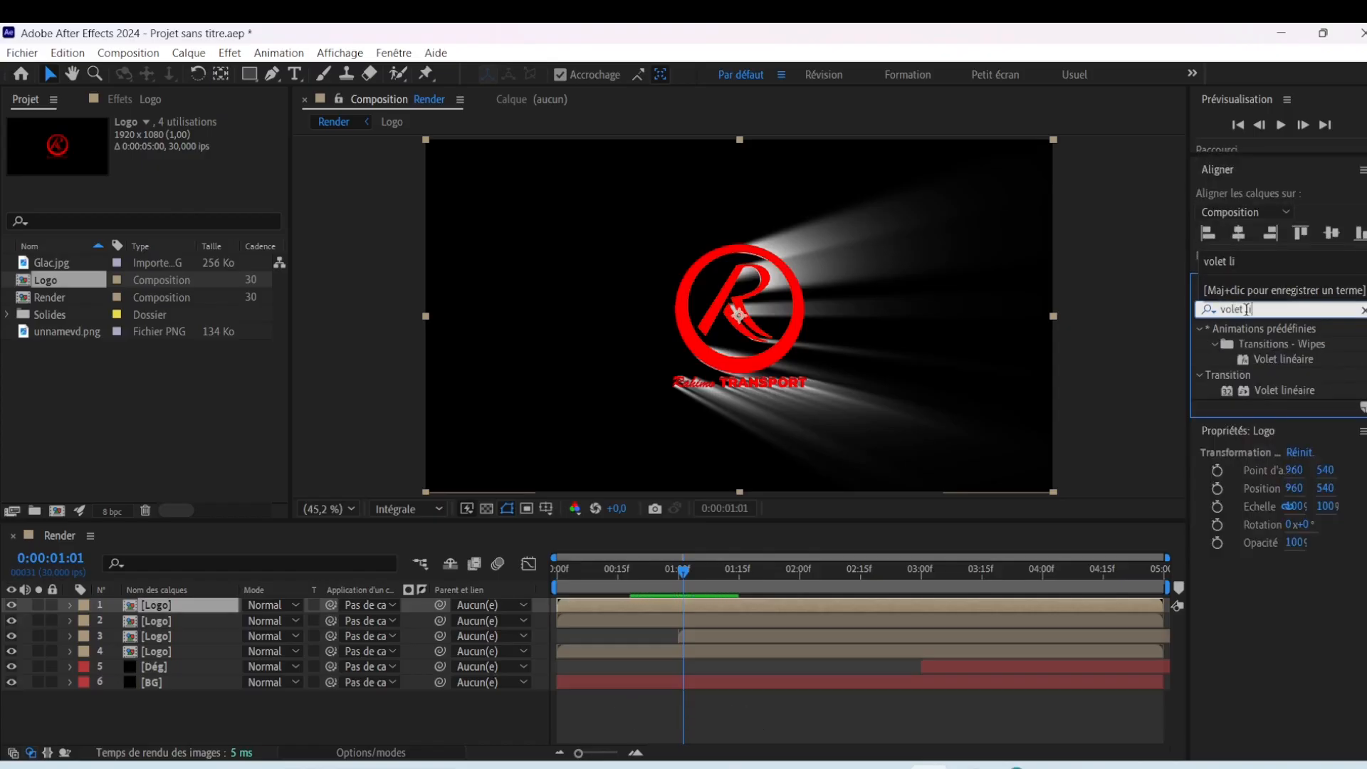
text(i)
drag(1275, 390, 774, 304)
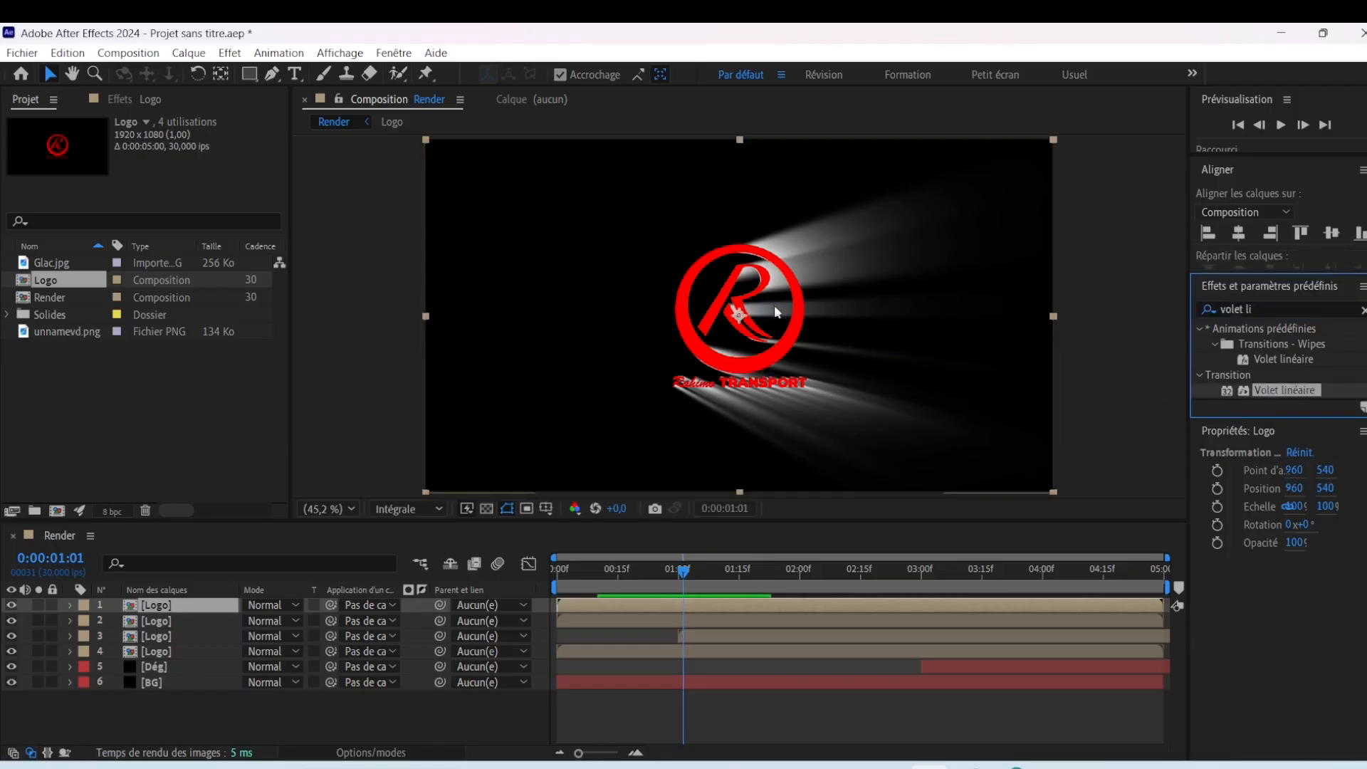
Keyframe the Volet linéaire Pourcentage from 65% at 0:00:00:00 to 30% at 0:00:01:00
click(677, 571)
click(39, 154)
click(162, 152)
key(Return)
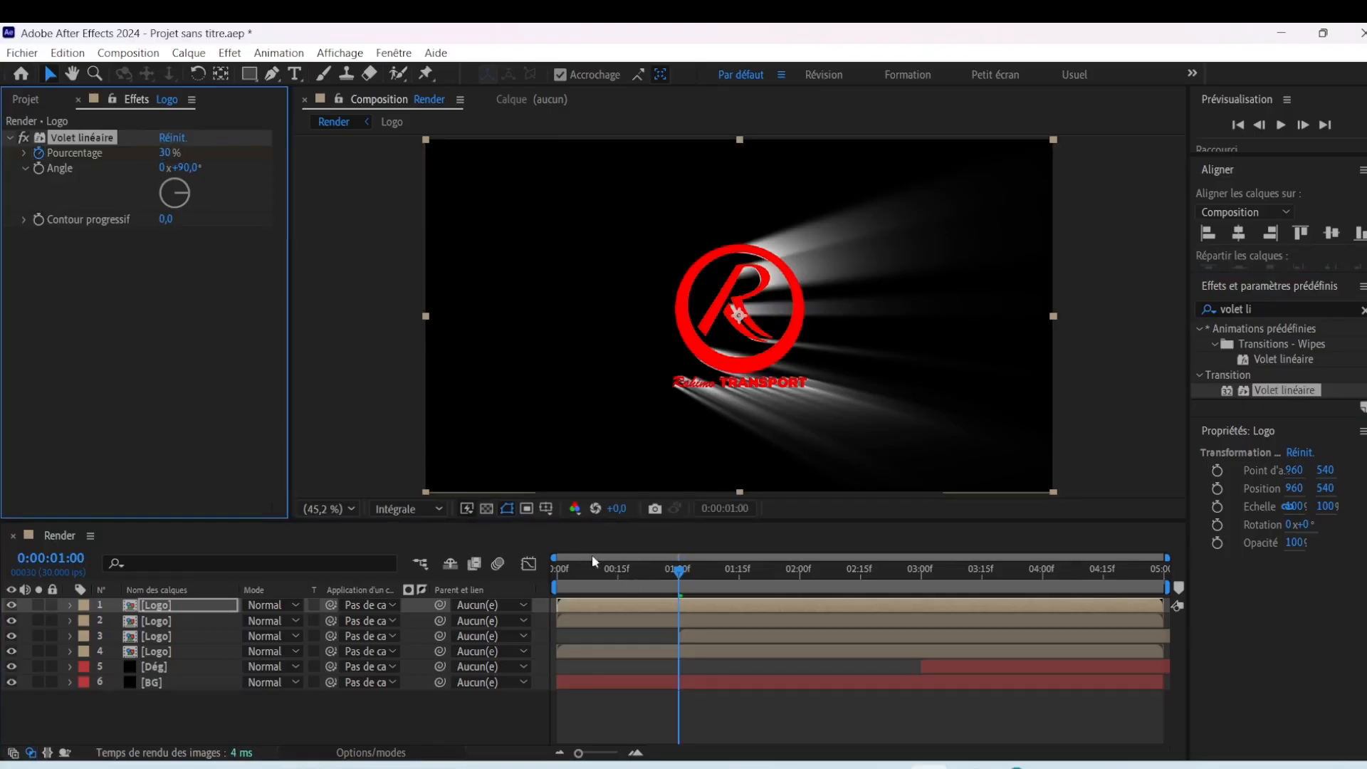
drag(686, 578, 507, 581)
click(168, 152)
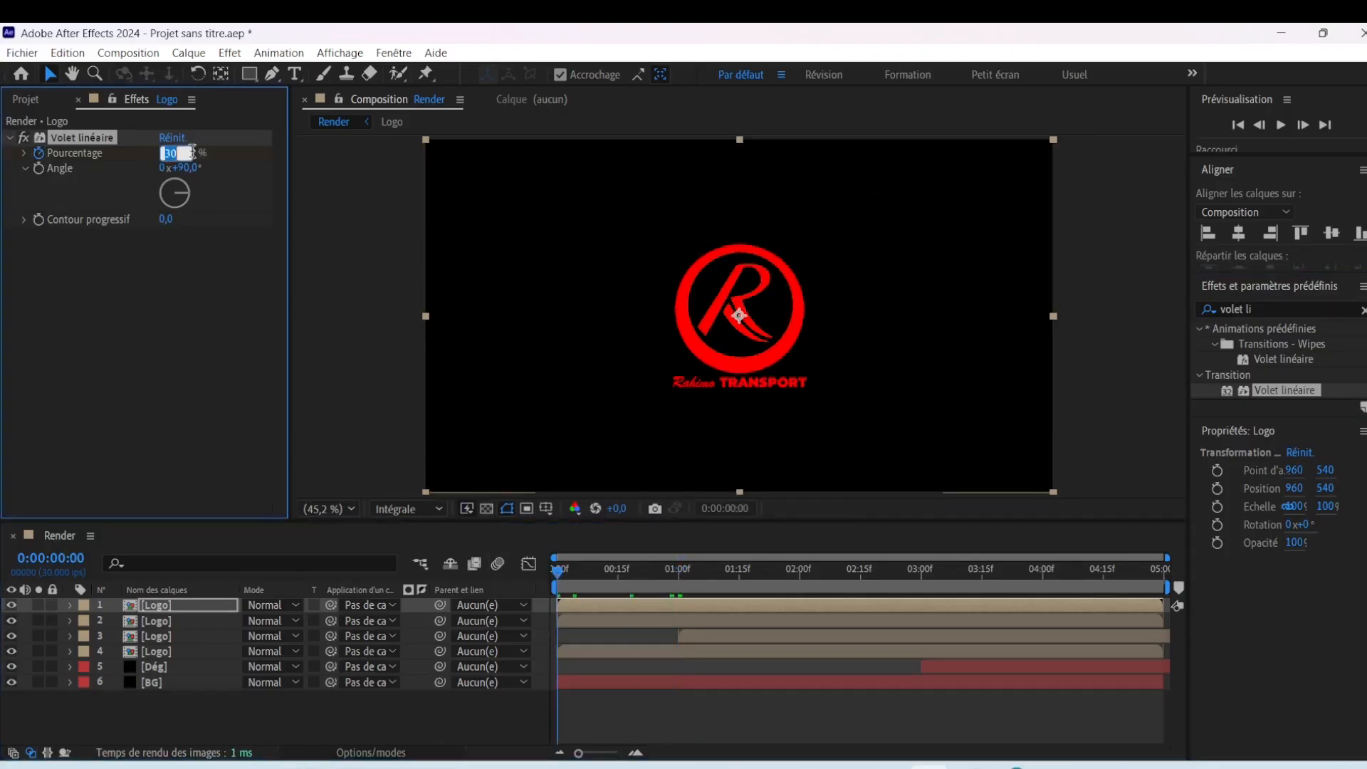
text(65)
key(Return)
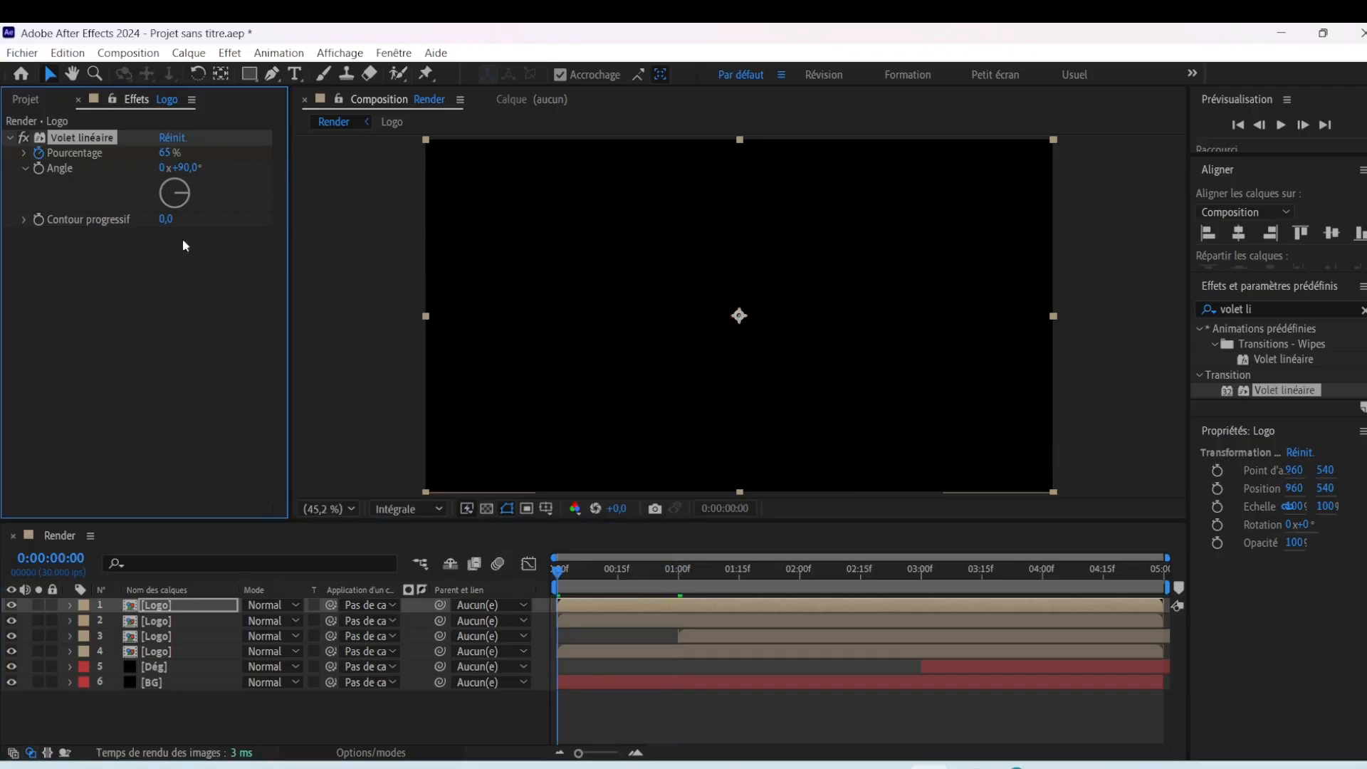
Set the Volet linéaire Contour progressif to 100 and preview the wipe
text(100)
key(Return)
drag(562, 575, 608, 600)
key(space)
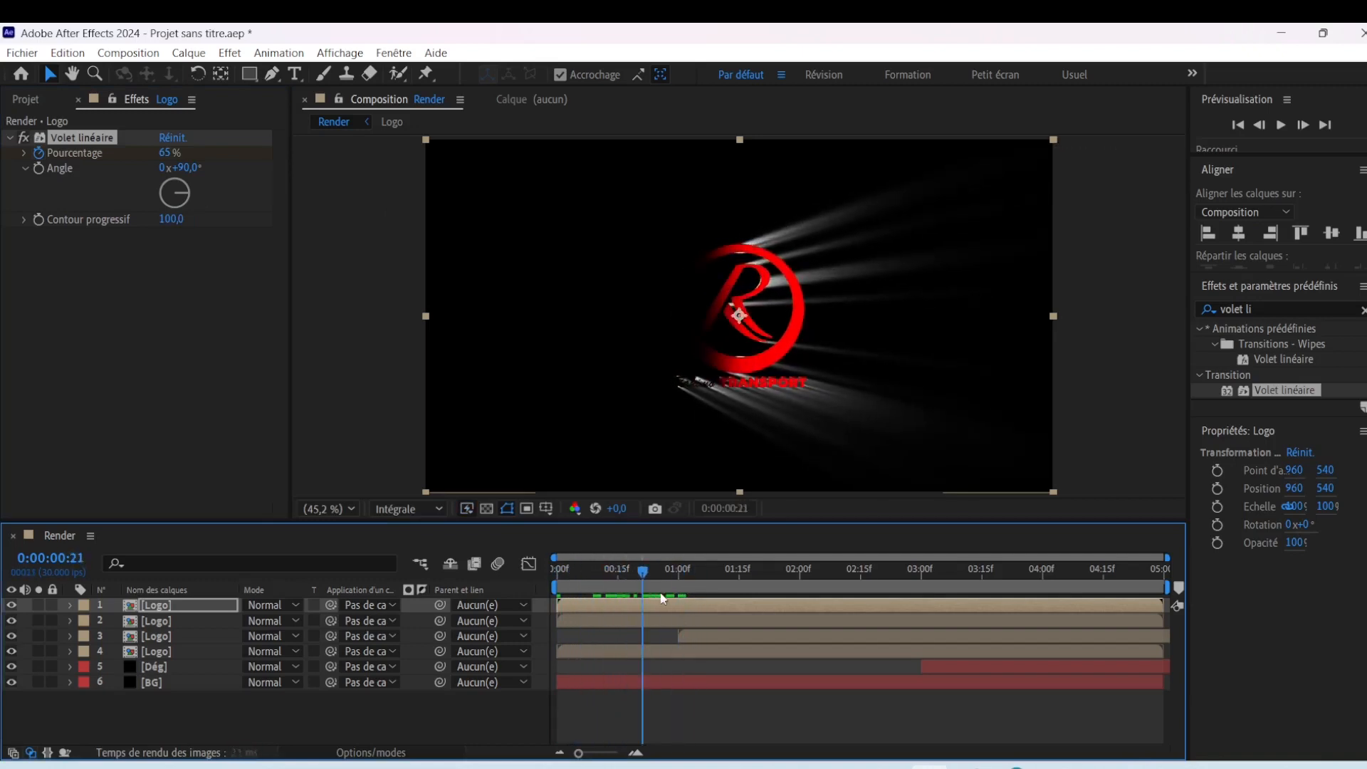
Shift the red Logo layer with the linear wipe so it starts at 0:00:02:15, and check the reveal
click(199, 635)
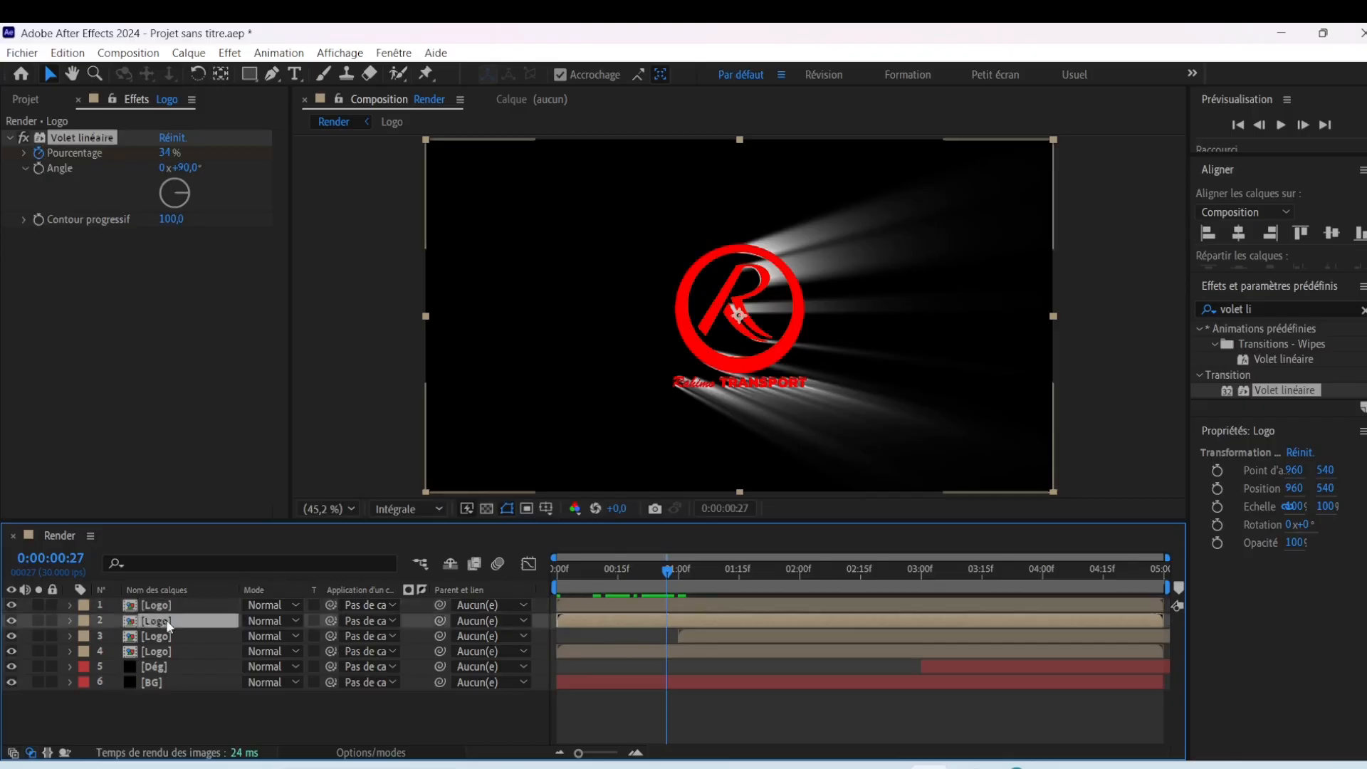
click(177, 604)
drag(616, 608, 884, 604)
drag(698, 583, 899, 613)
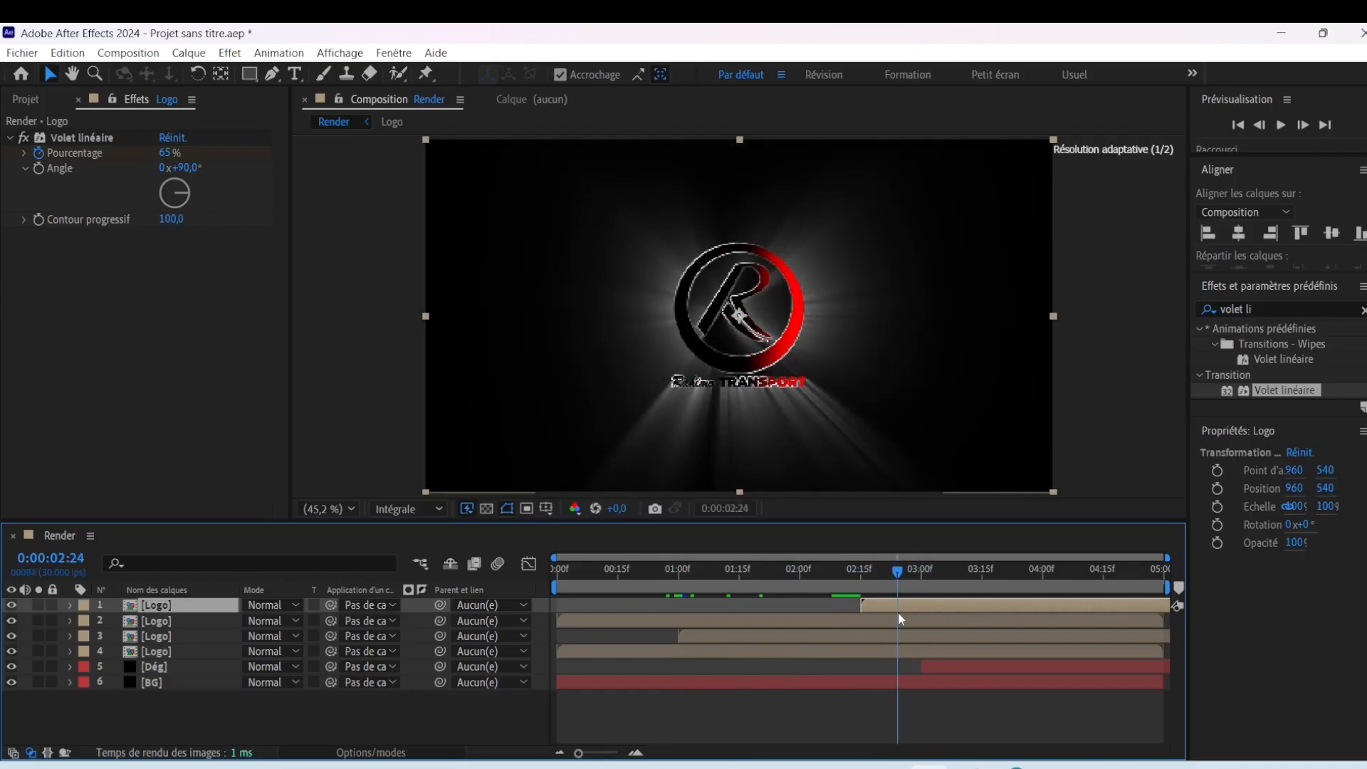
Add the Glac.jpg image from the project as the top layer of the Render composition
click(173, 418)
click(17, 97)
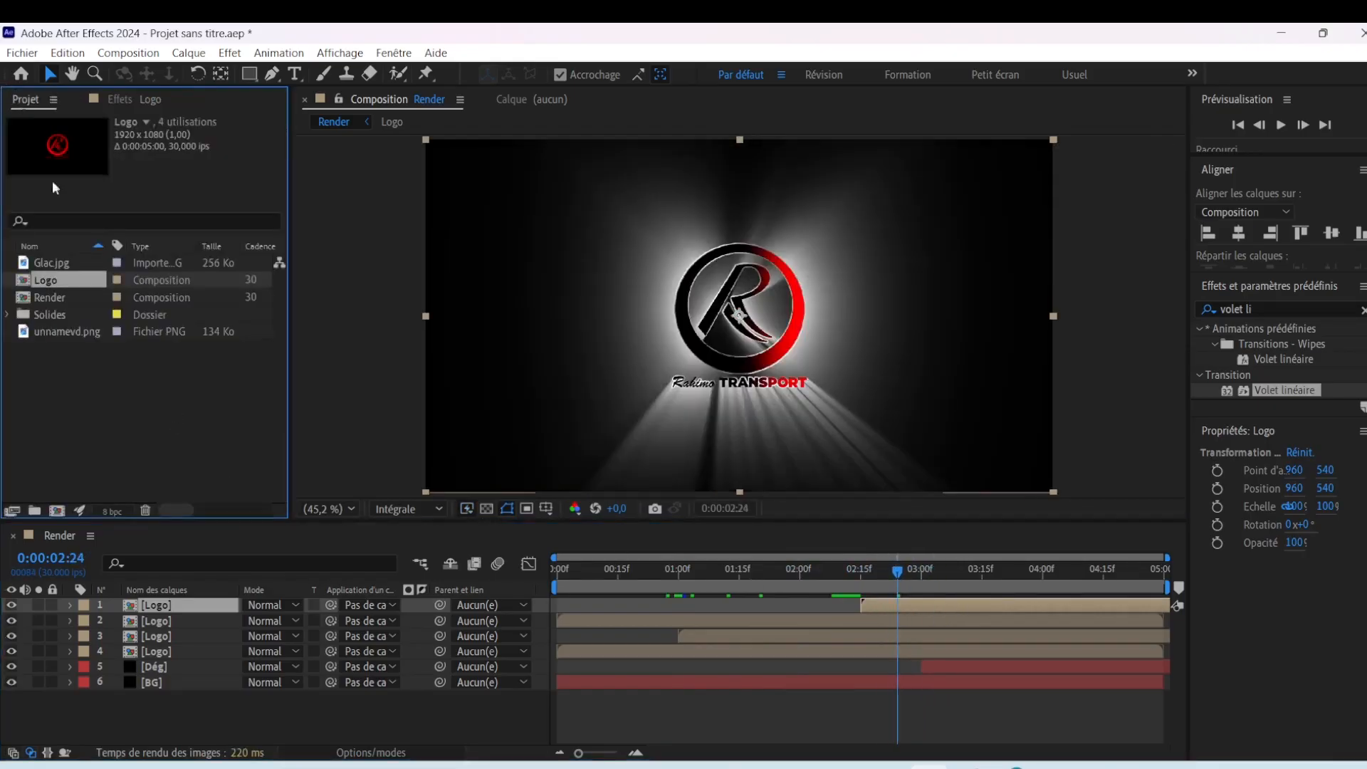
click(61, 264)
drag(27, 265, 199, 611)
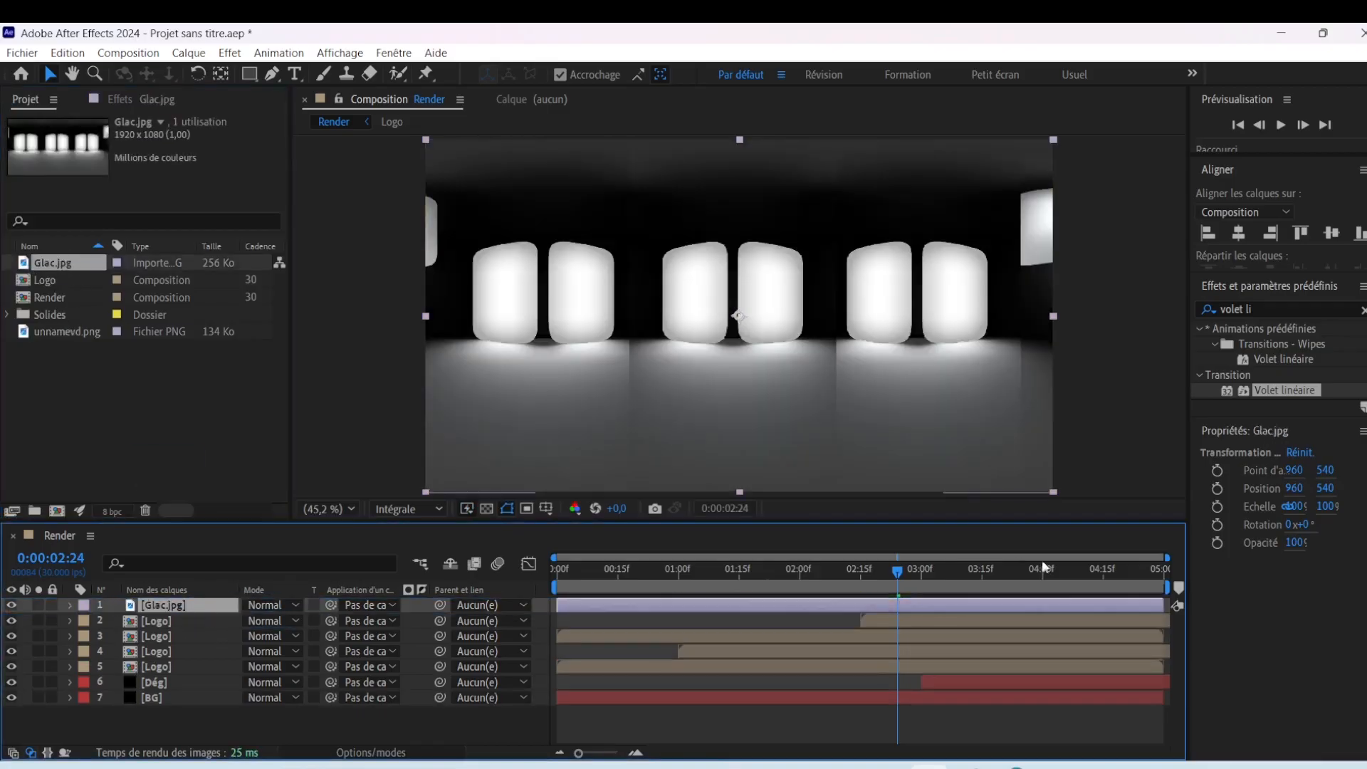
Find the Juxtaposition directionnelle effect and apply it to the Glac.jpg layer
click(1268, 309)
key(BackSpace)
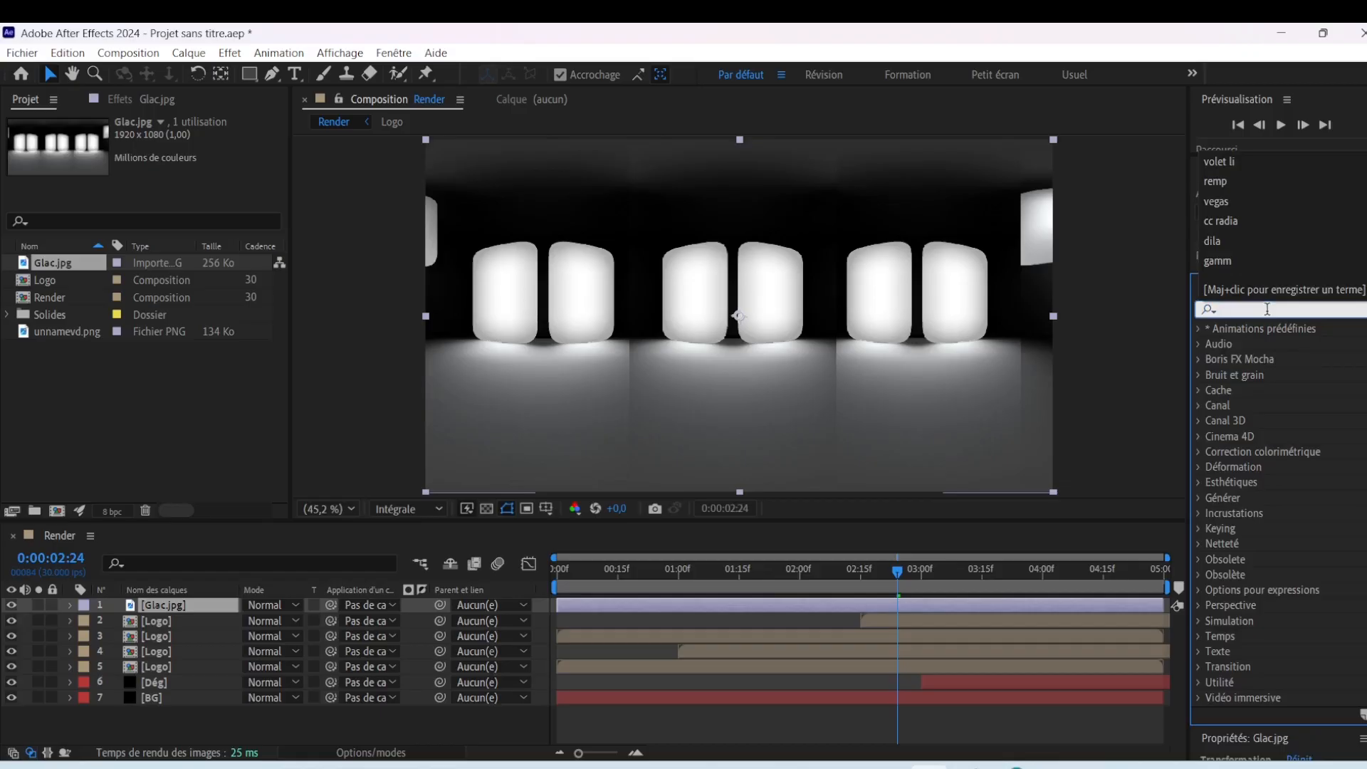
text(jux)
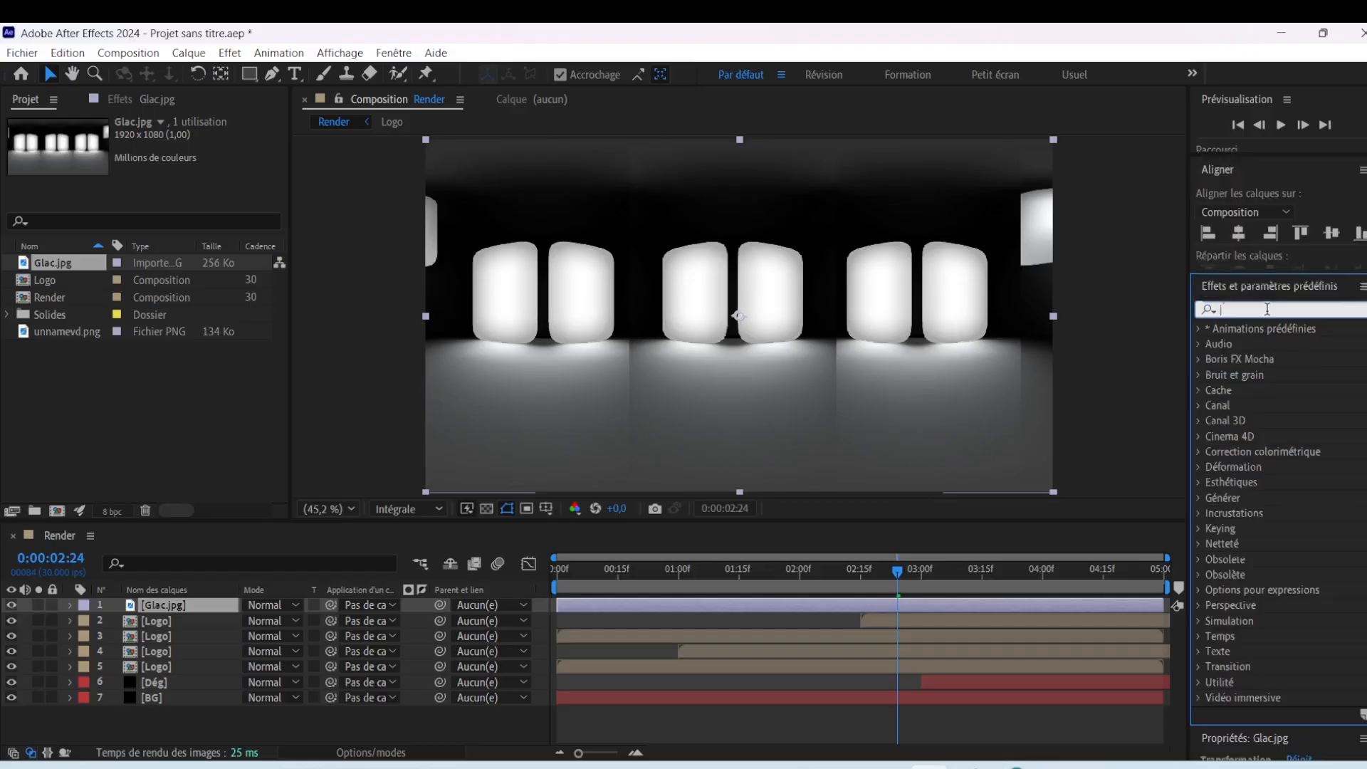
click(1296, 346)
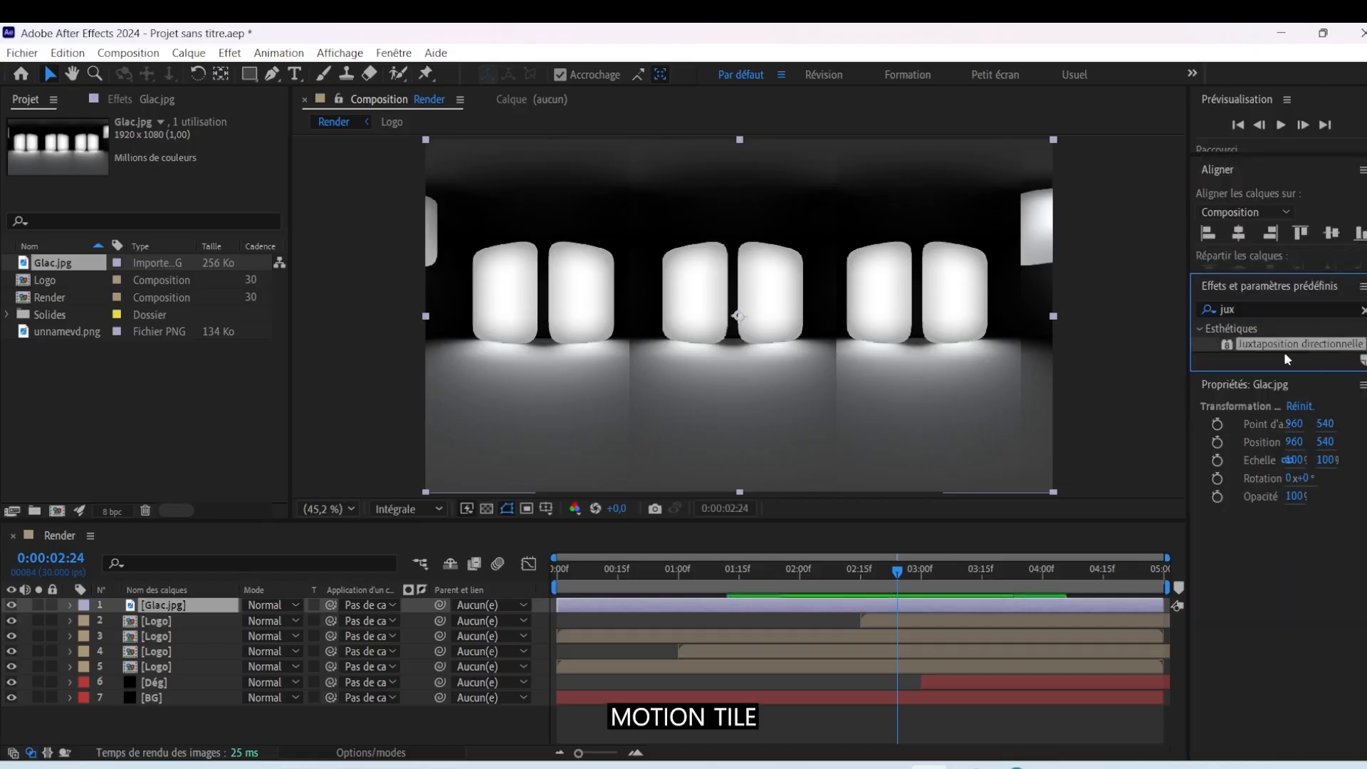
drag(1296, 345, 676, 404)
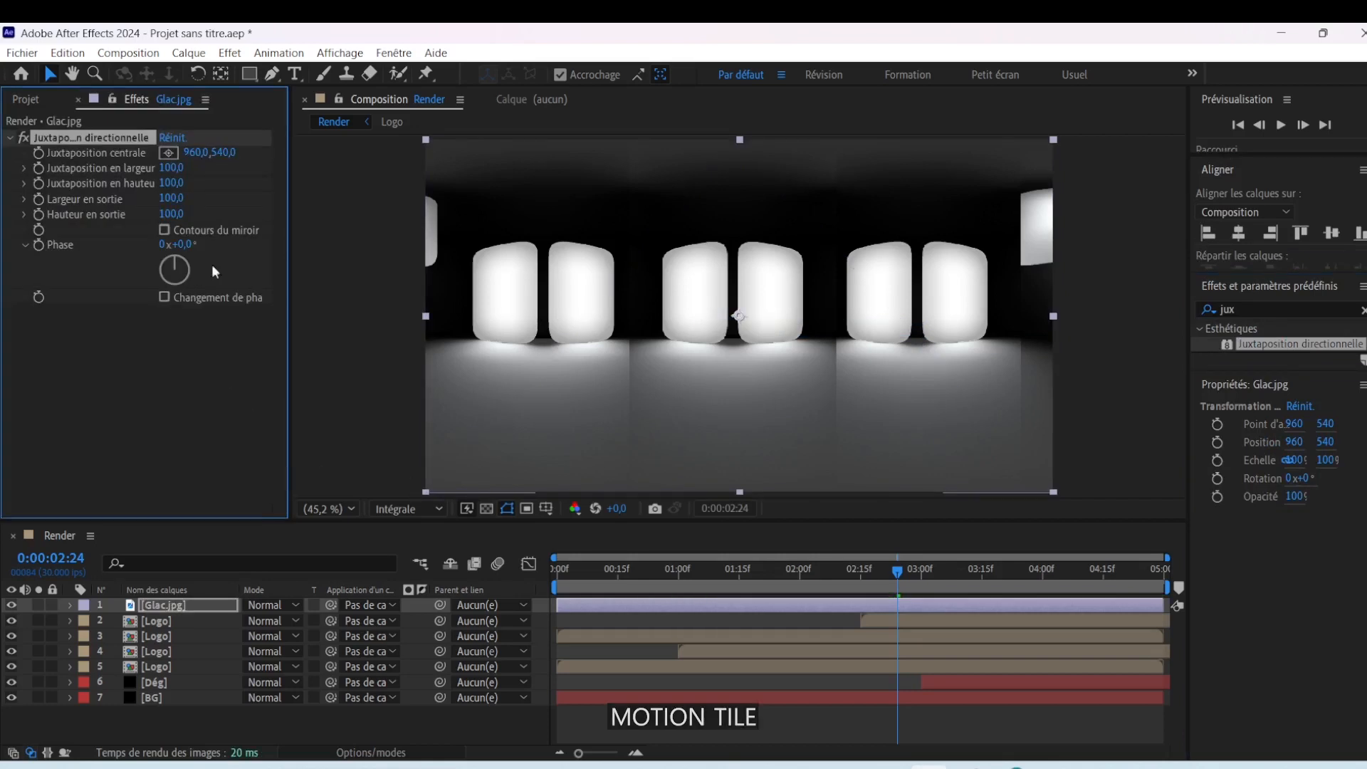
Set the tiling effect's Hauteur en sortie and Largeur en sortie to 200 and enable Contours du miroir
click(170, 213)
text(200)
key(Return)
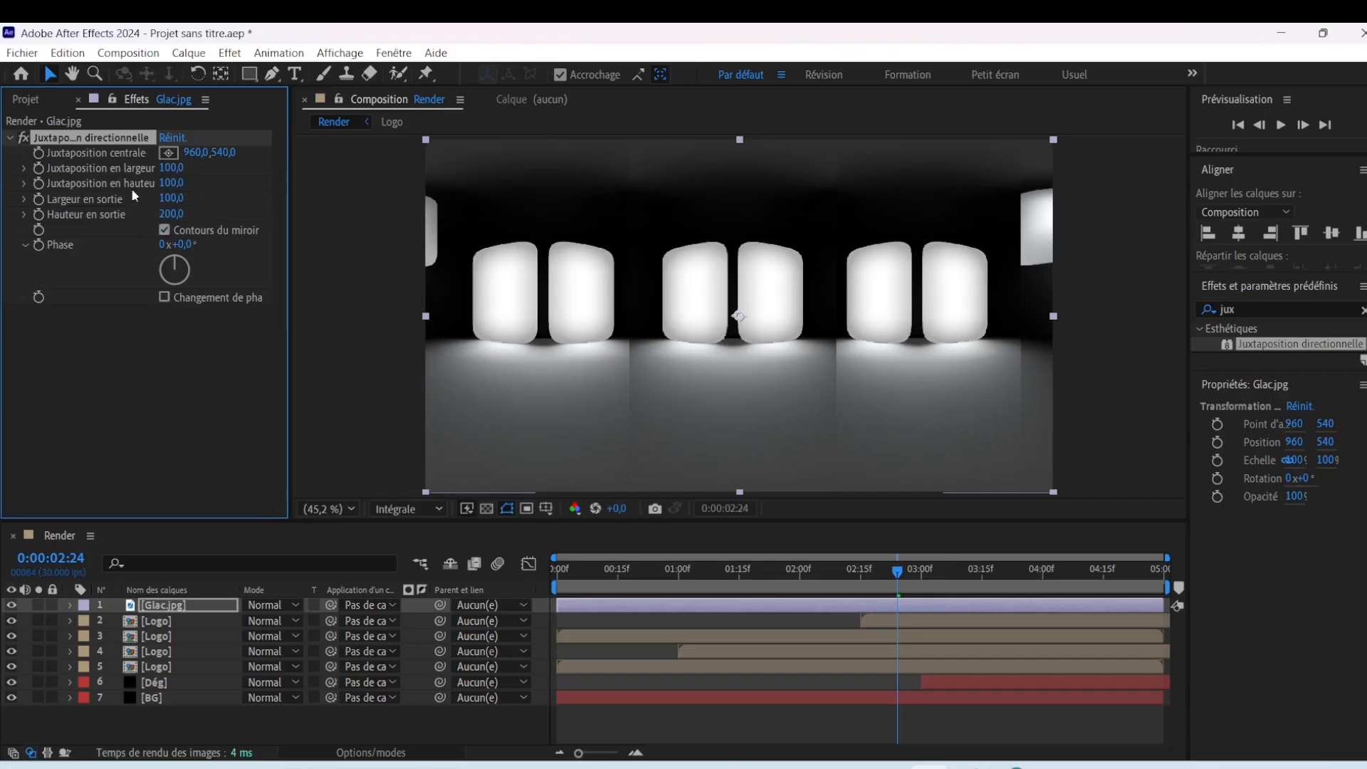
click(171, 198)
text(200)
key(Return)
Keyframe Juxtaposition centrale from 960,540 at the composition's start to 1975,540 at 0:00:04:29
click(41, 152)
drag(898, 576, 858, 582)
key(Home)
click(36, 155)
drag(559, 574, 1222, 686)
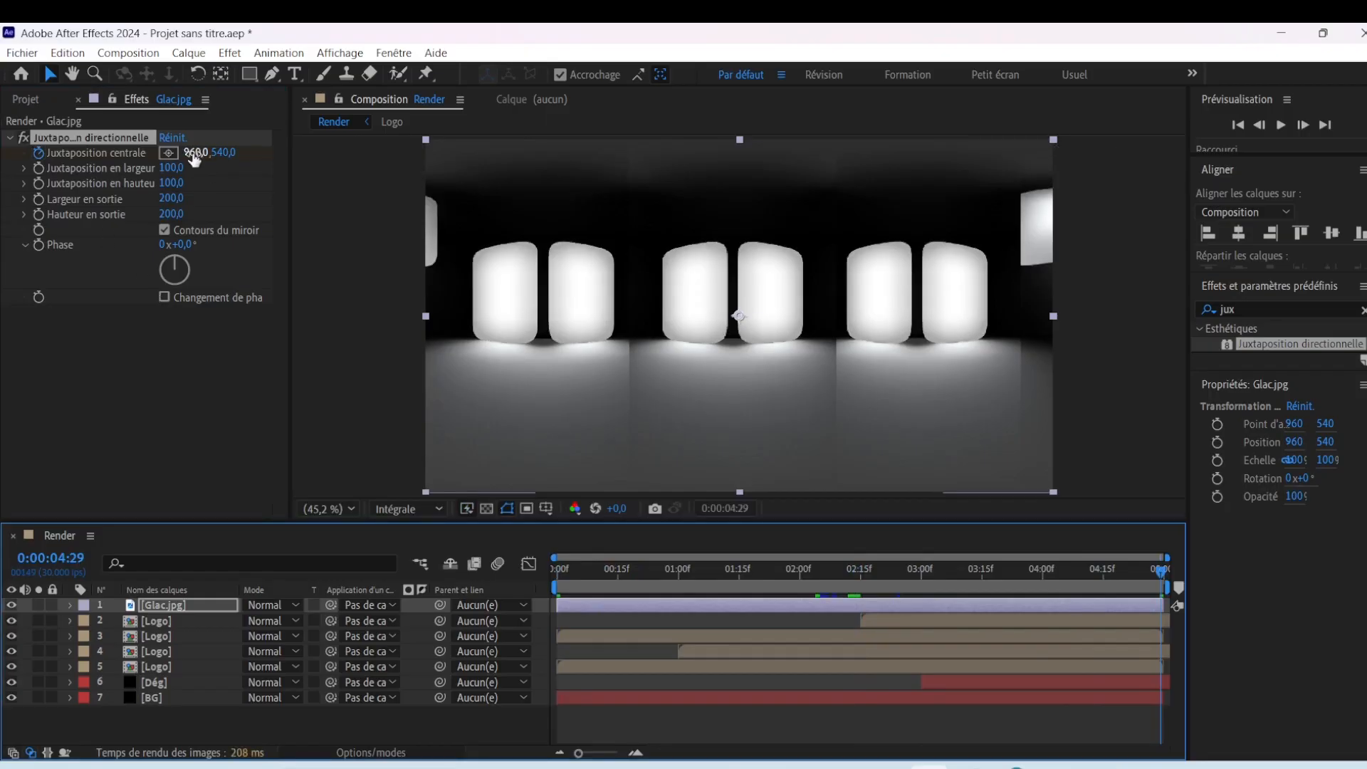
drag(193, 158, 675, 159)
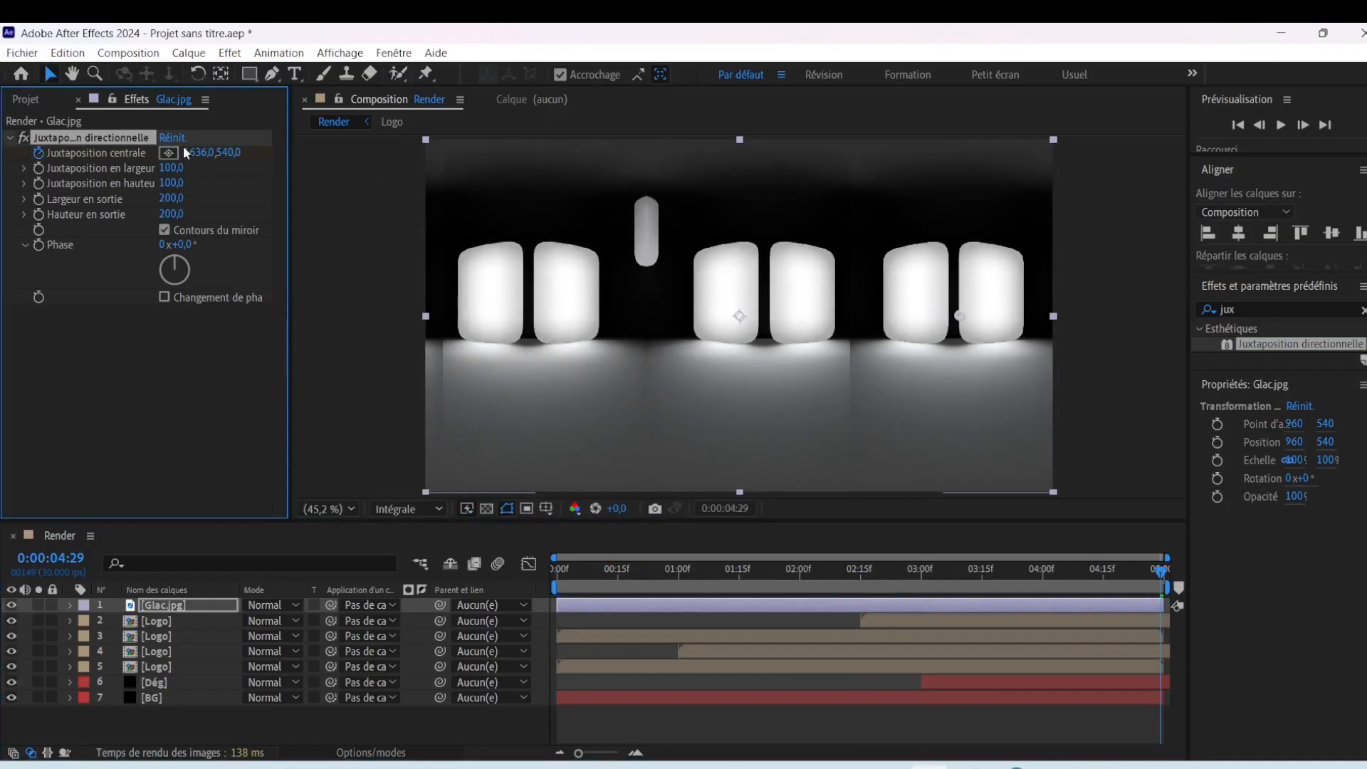
drag(197, 159, 253, 153)
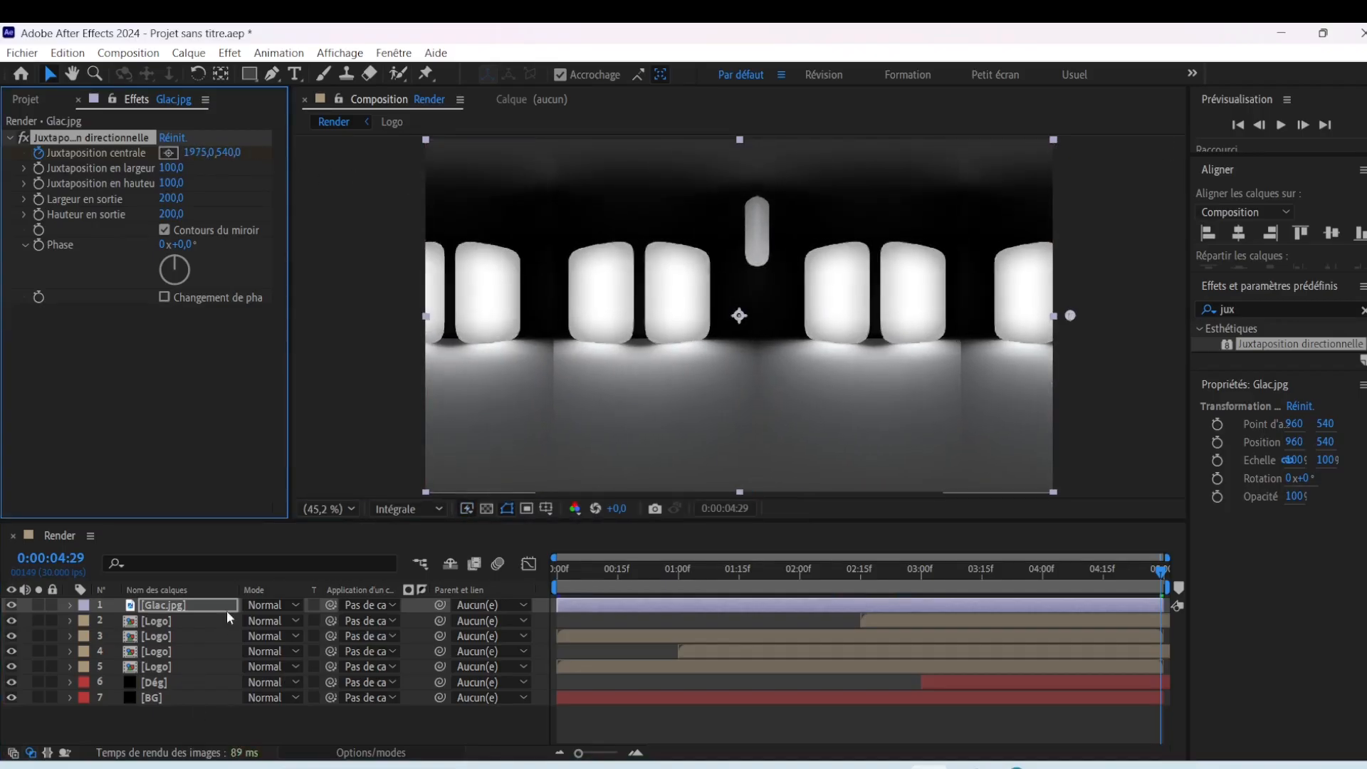
Set the scale of the Glac.jpg layer to 50%
text(s50)
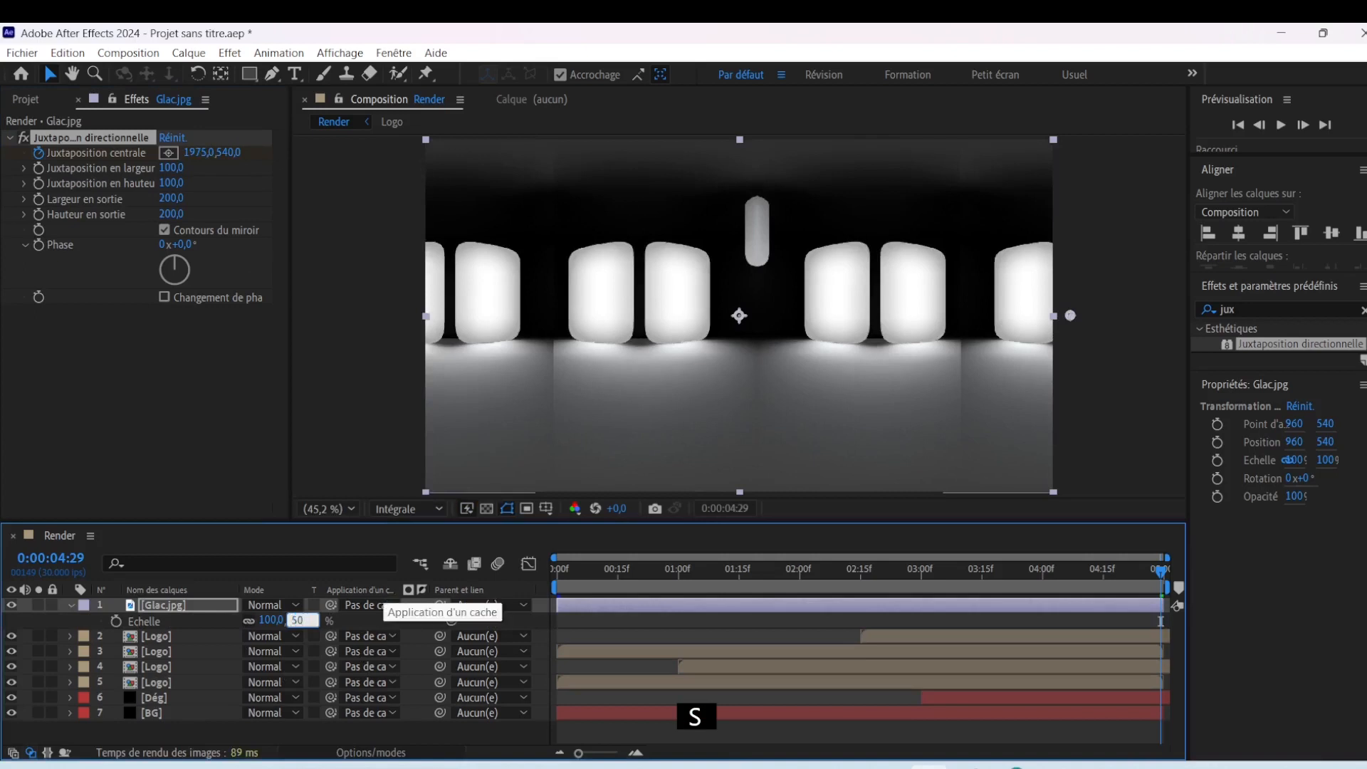
key(Return)
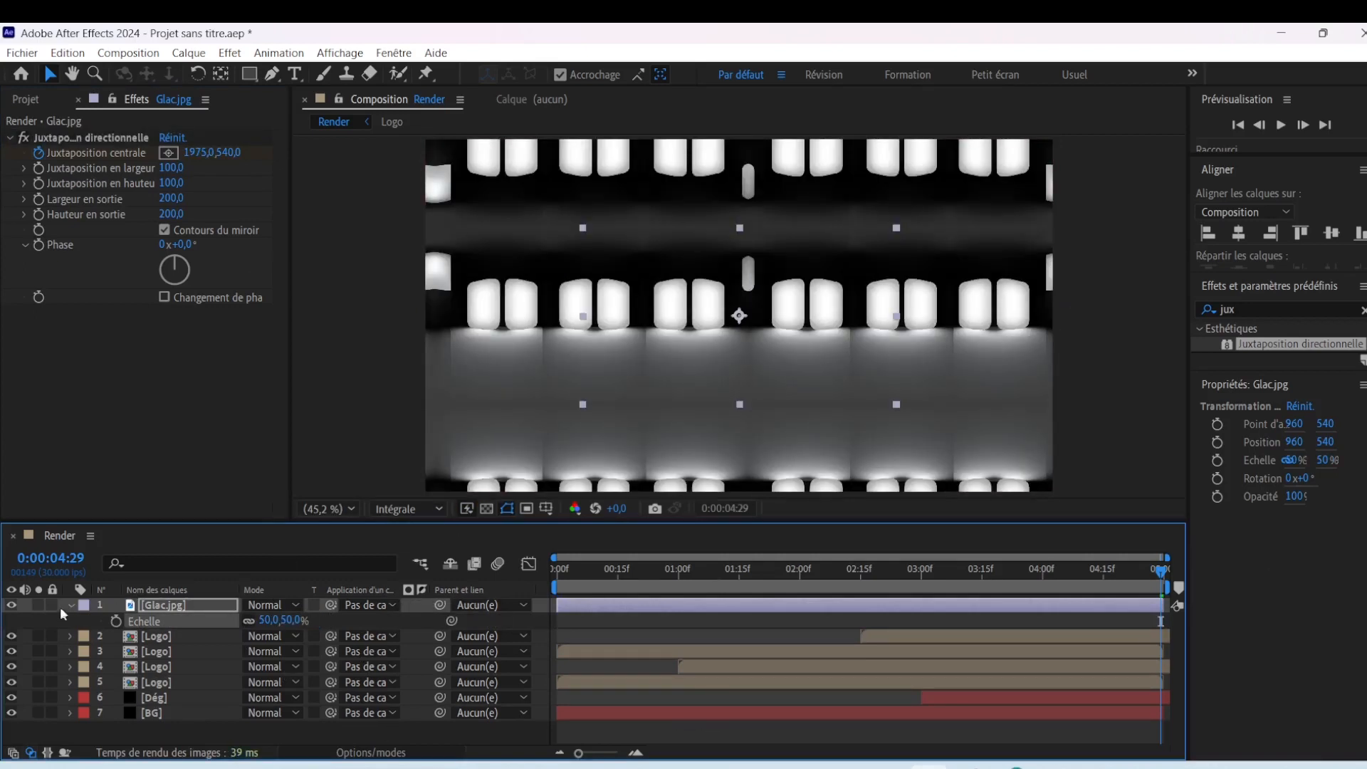
key(s)
Precompose the Glac.jpg layer as "Effect gls" with all attributes transferred, and preview the moving pattern
right_click(203, 605)
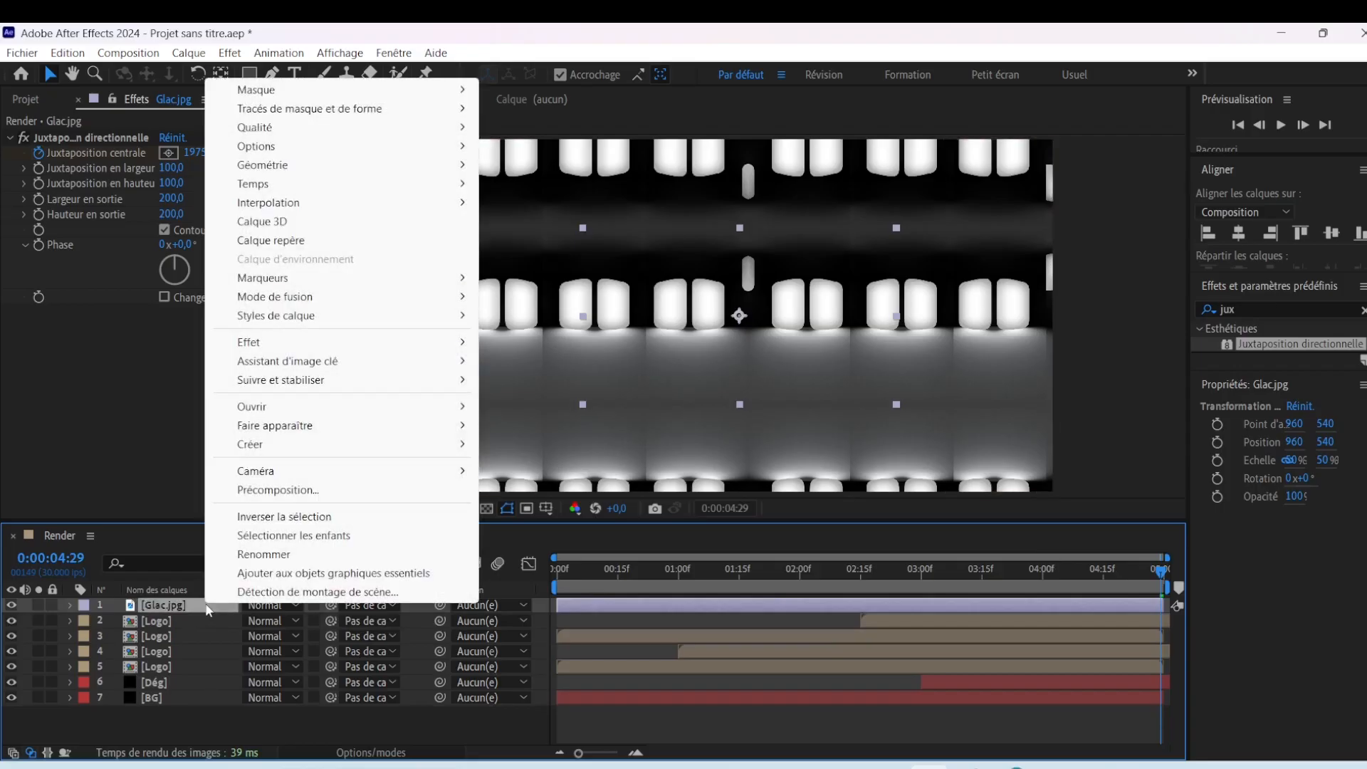
click(308, 491)
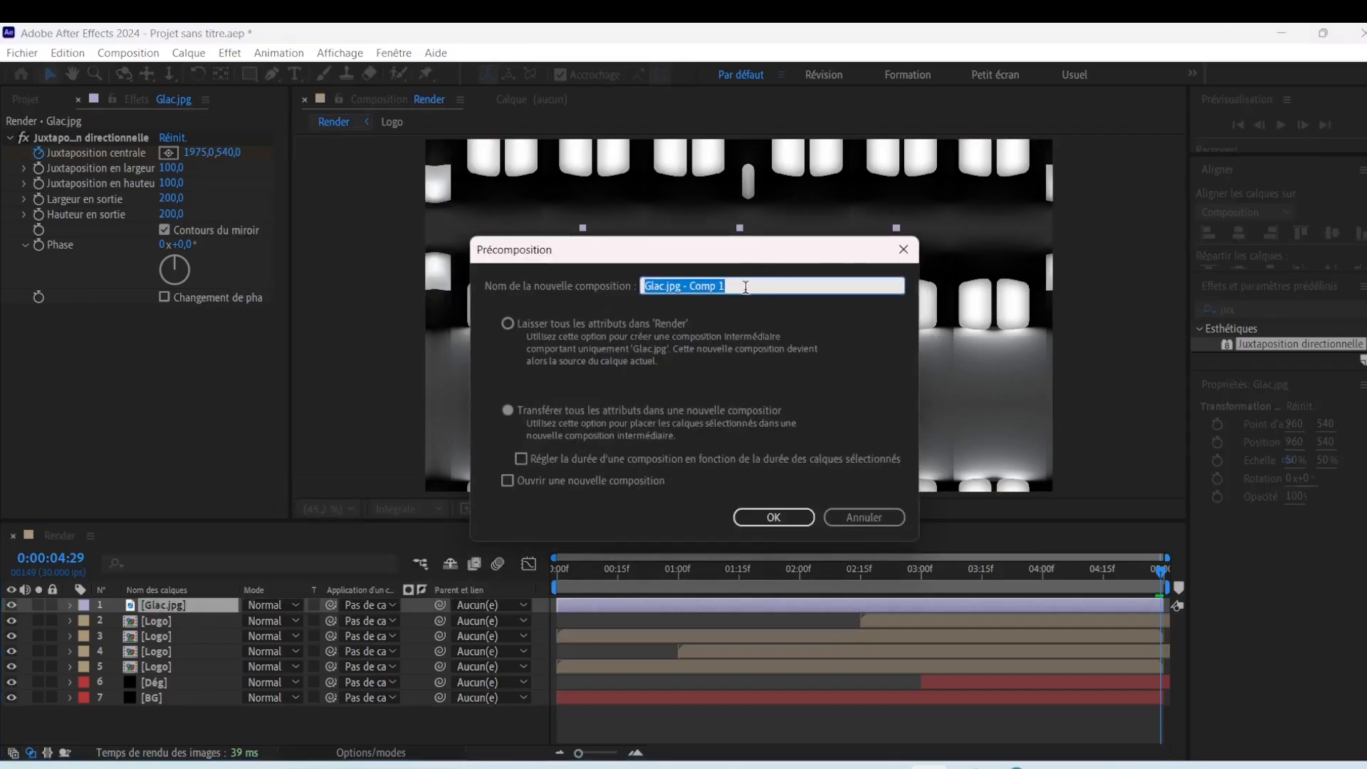
text(Effect gls)
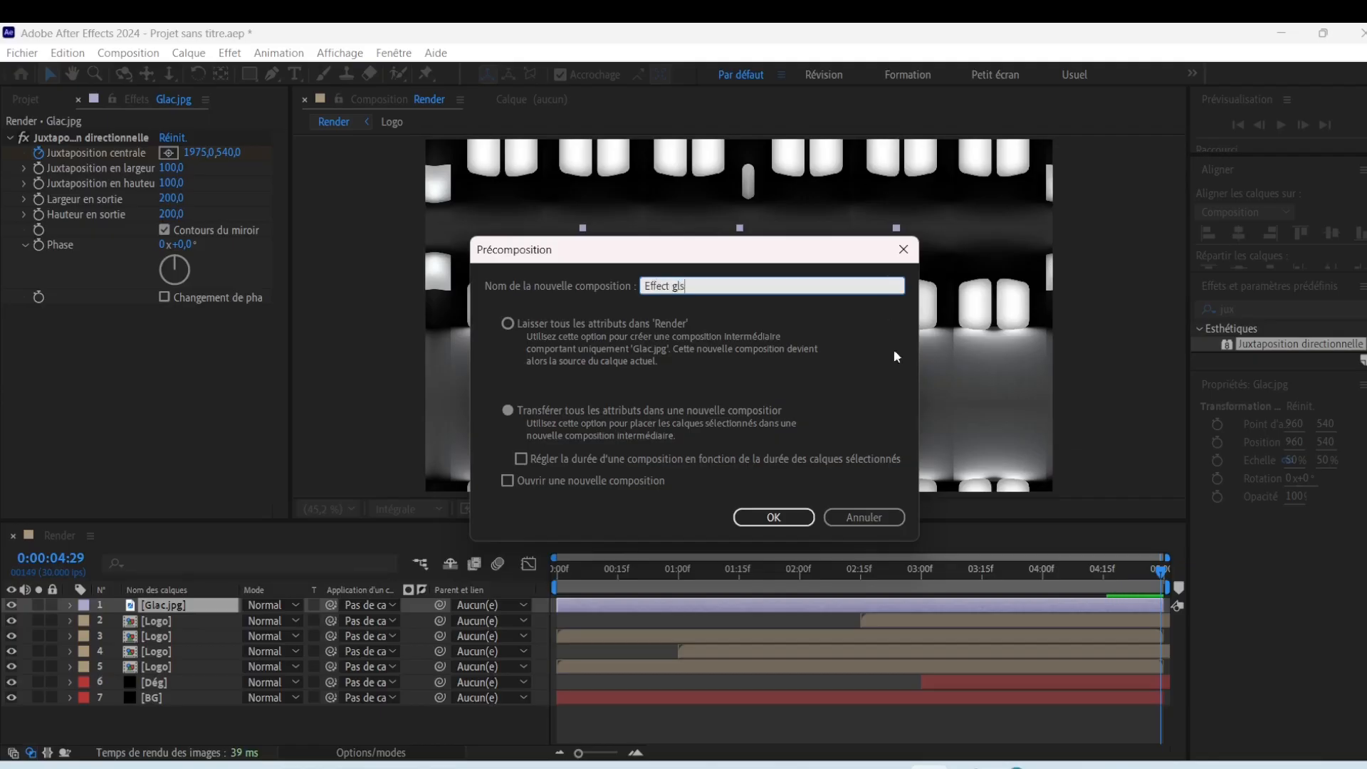
click(774, 518)
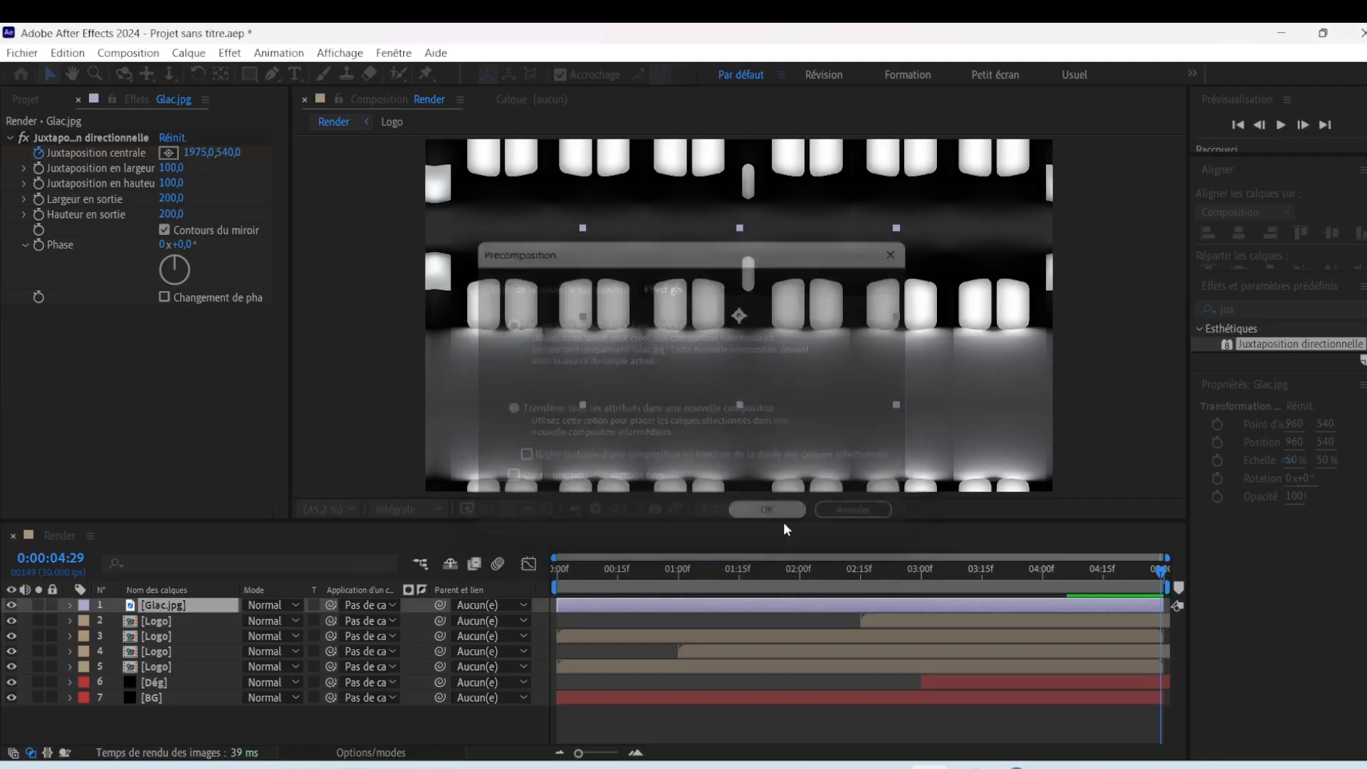
click(27, 100)
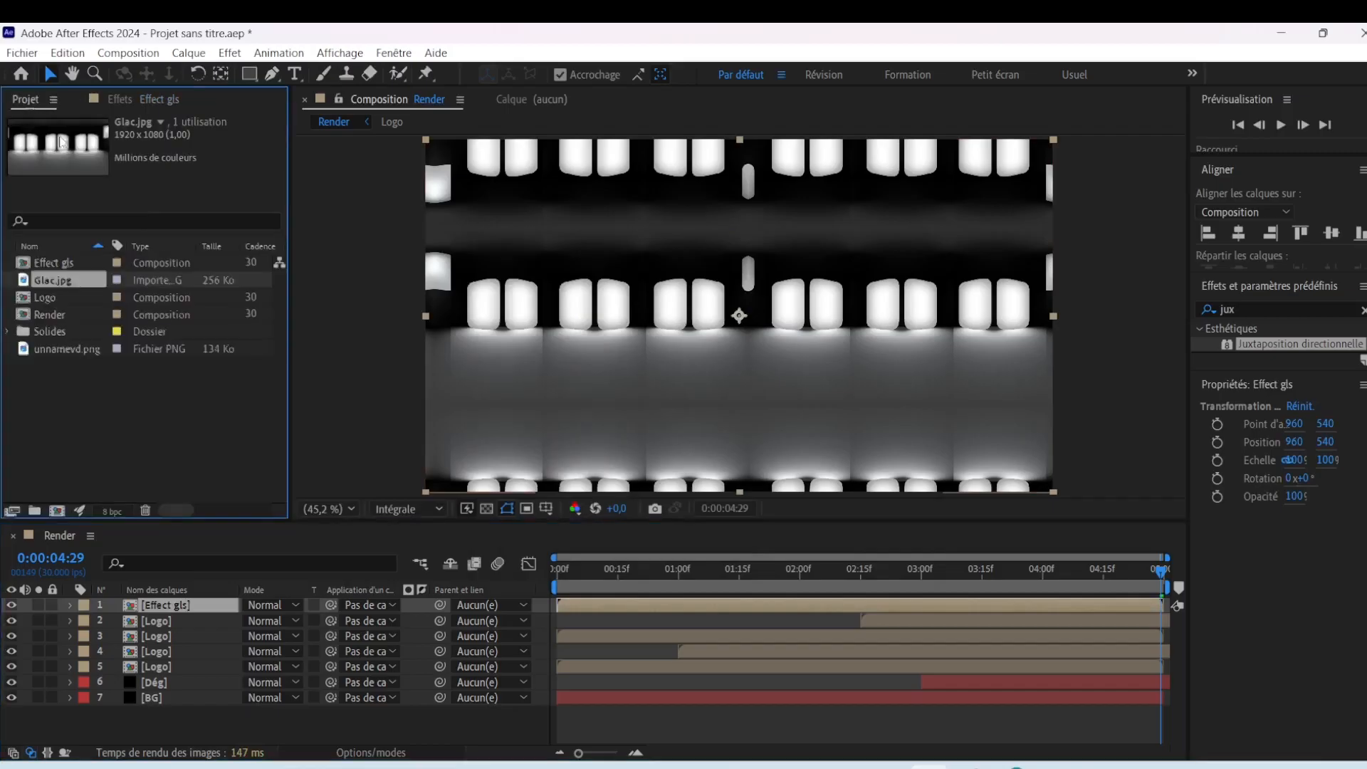
click(356, 416)
key(space)
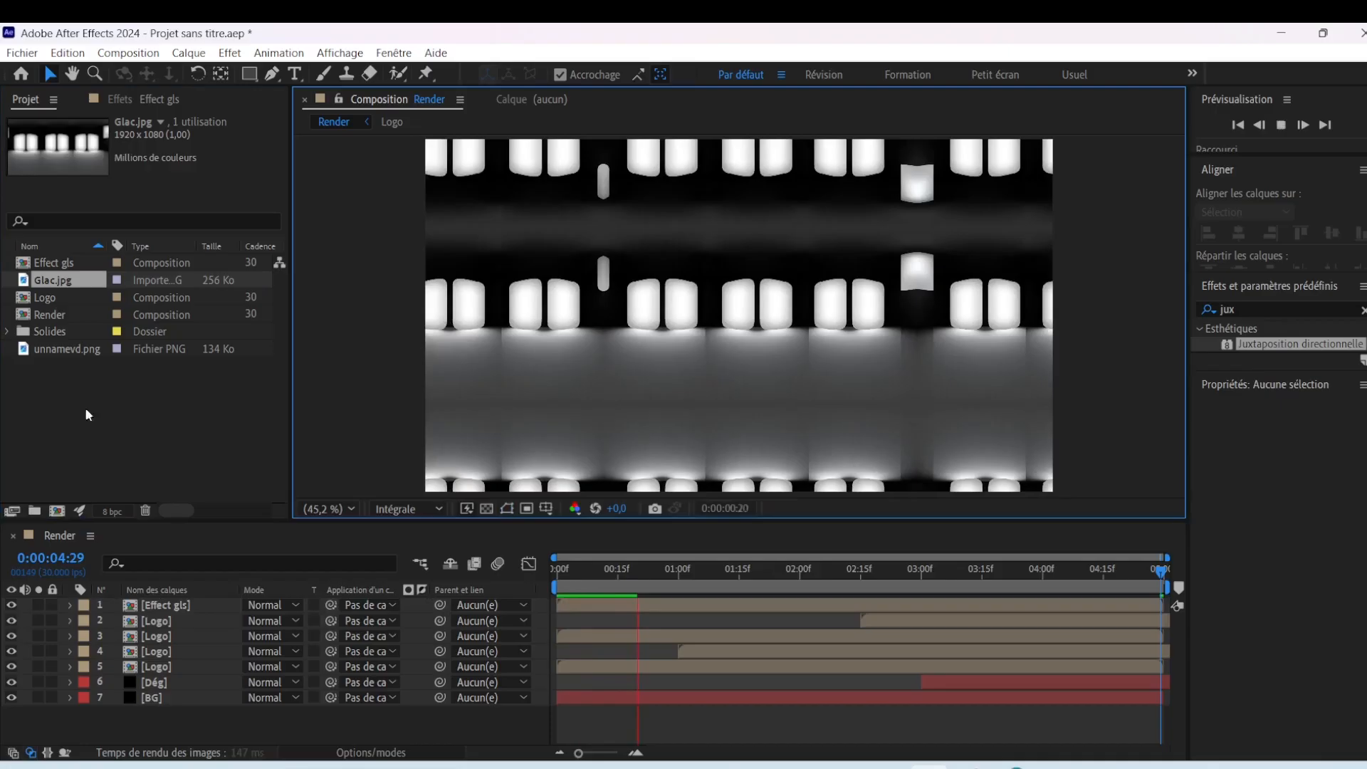
click(140, 404)
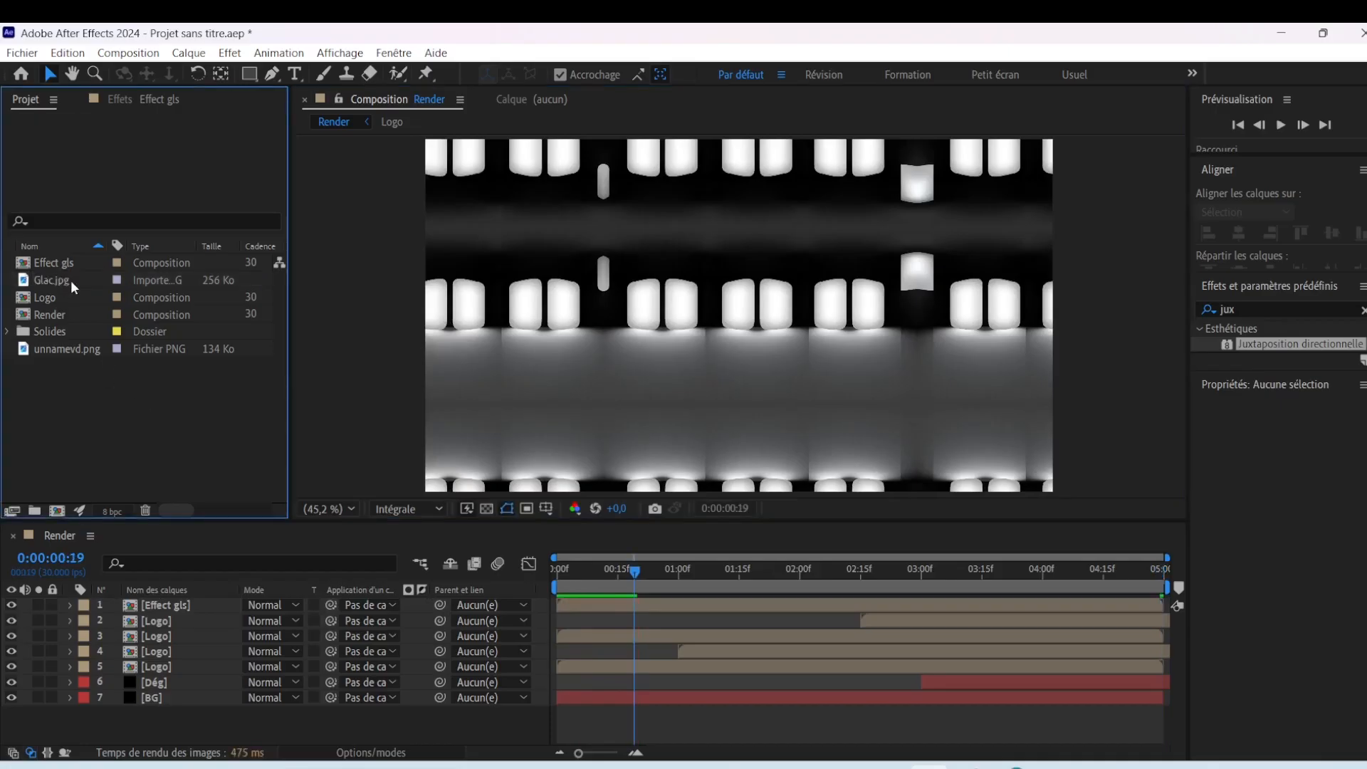
Add the Logo composition as the top layer and set it as the track matte of the Effect gls layer
click(70, 280)
drag(45, 297, 220, 604)
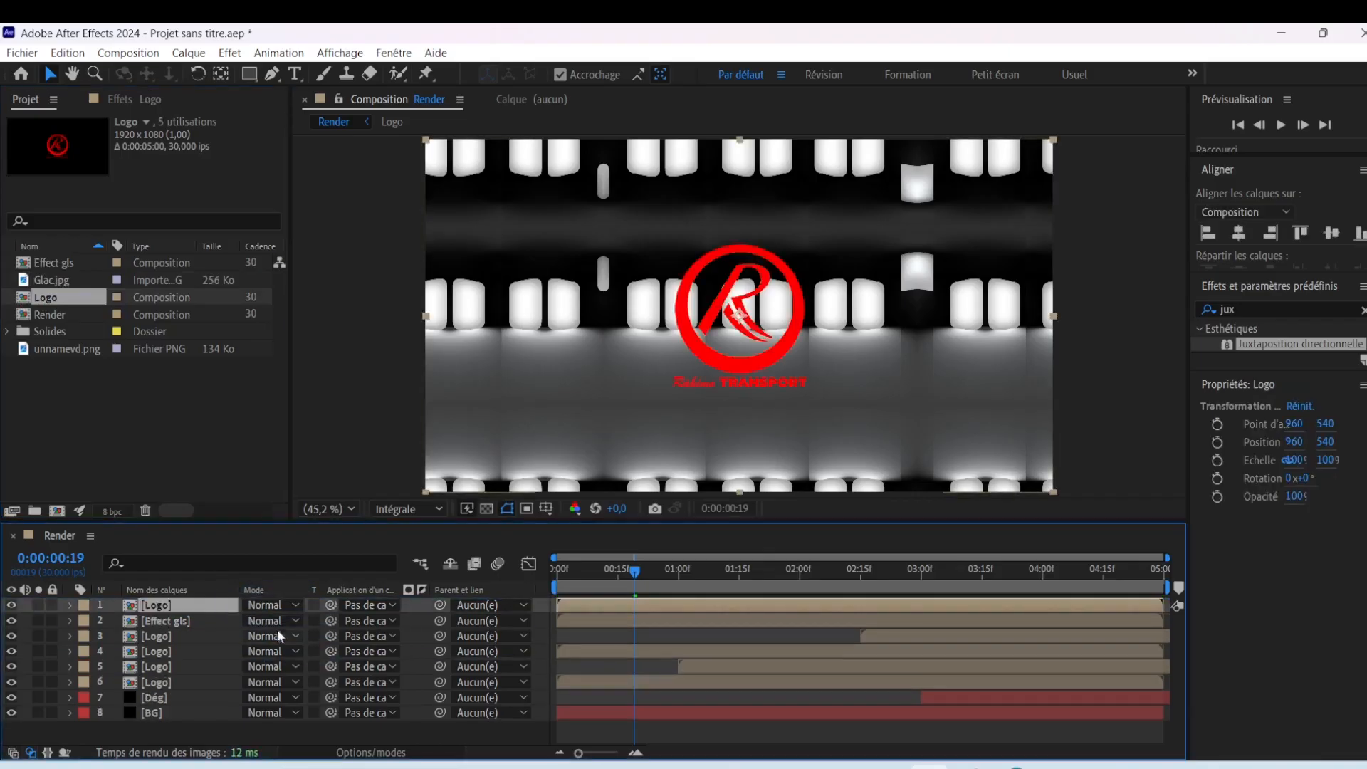
click(200, 621)
click(394, 621)
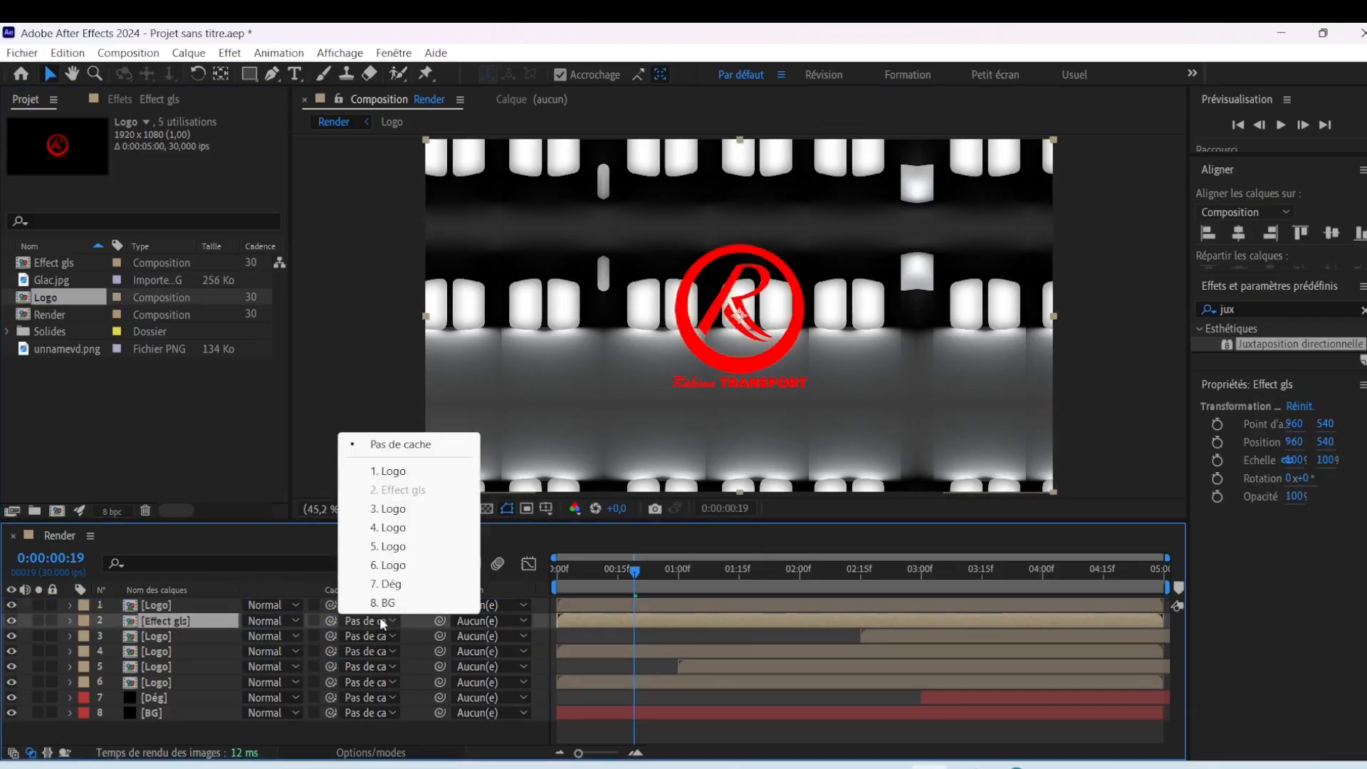
click(396, 476)
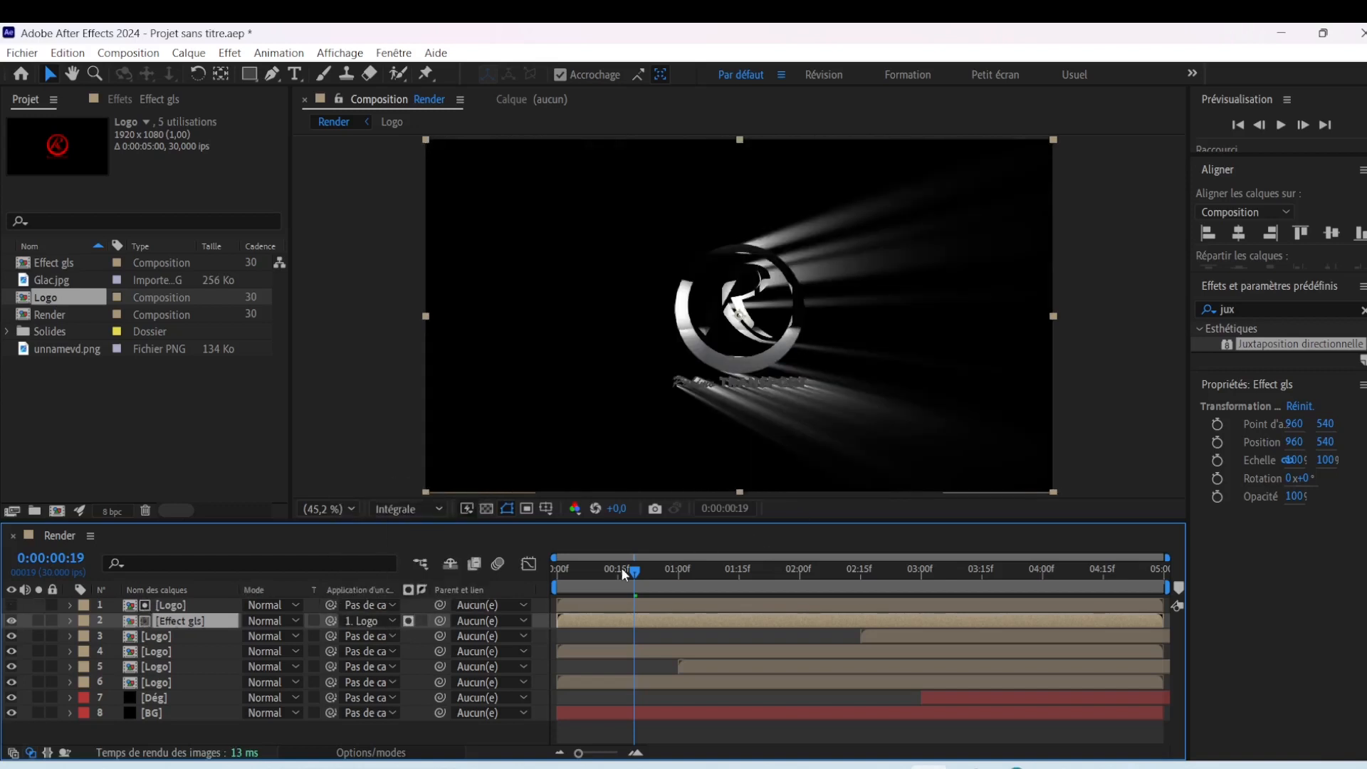
mouse_move(621, 567)
mouse_down()
mouse_move(718, 573)
mouse_move(601, 575)
mouse_move(634, 573)
mouse_up()
Find the CC Glass effect and apply it to the Effect gls layer
click(1260, 312)
double_click(1261, 313)
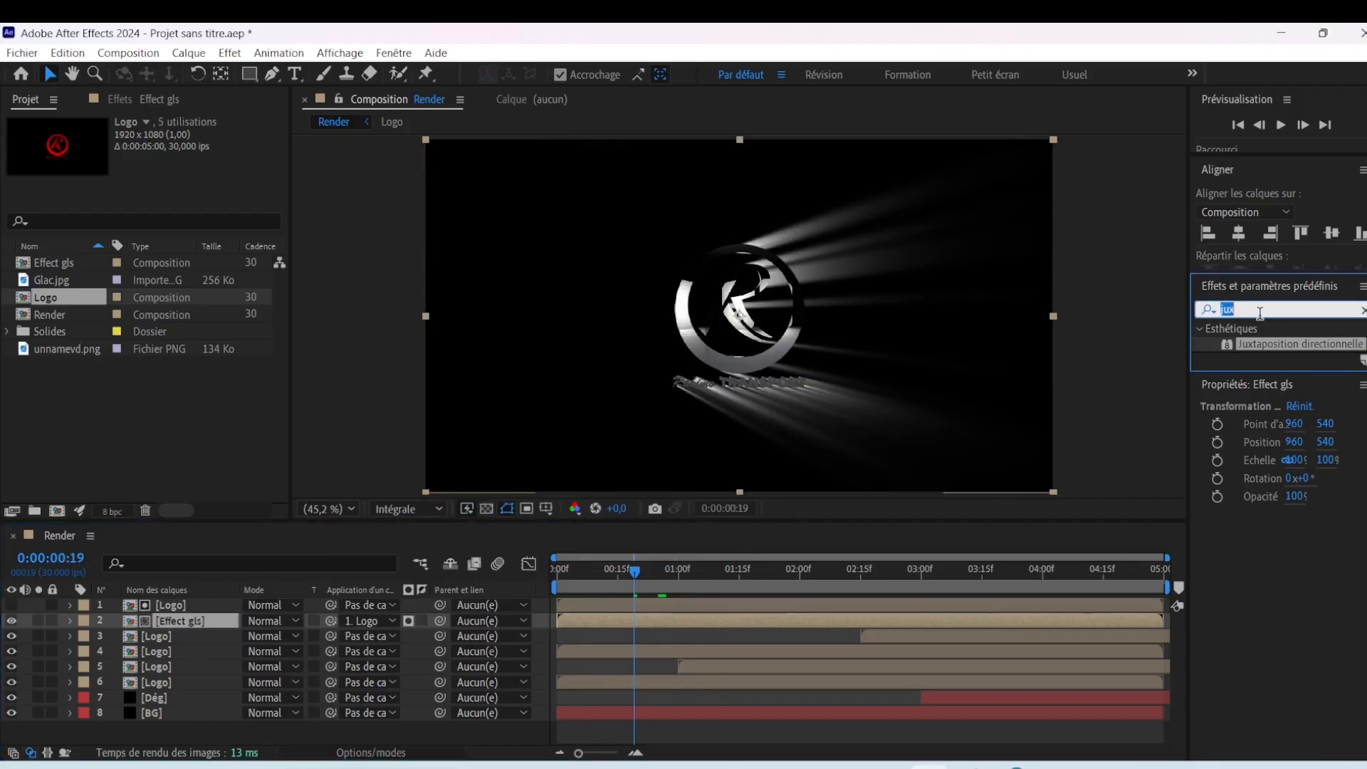
key(BackSpace)
text(cc)
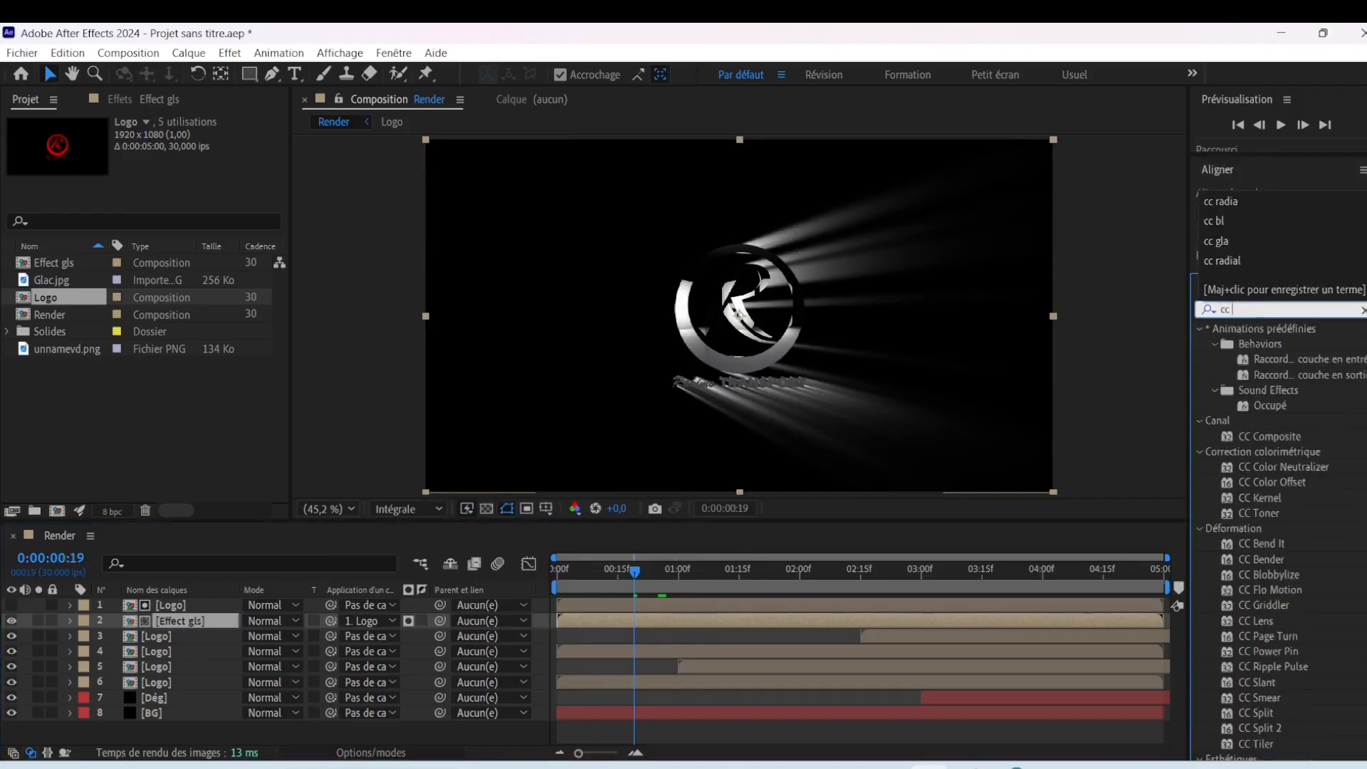
text( gla)
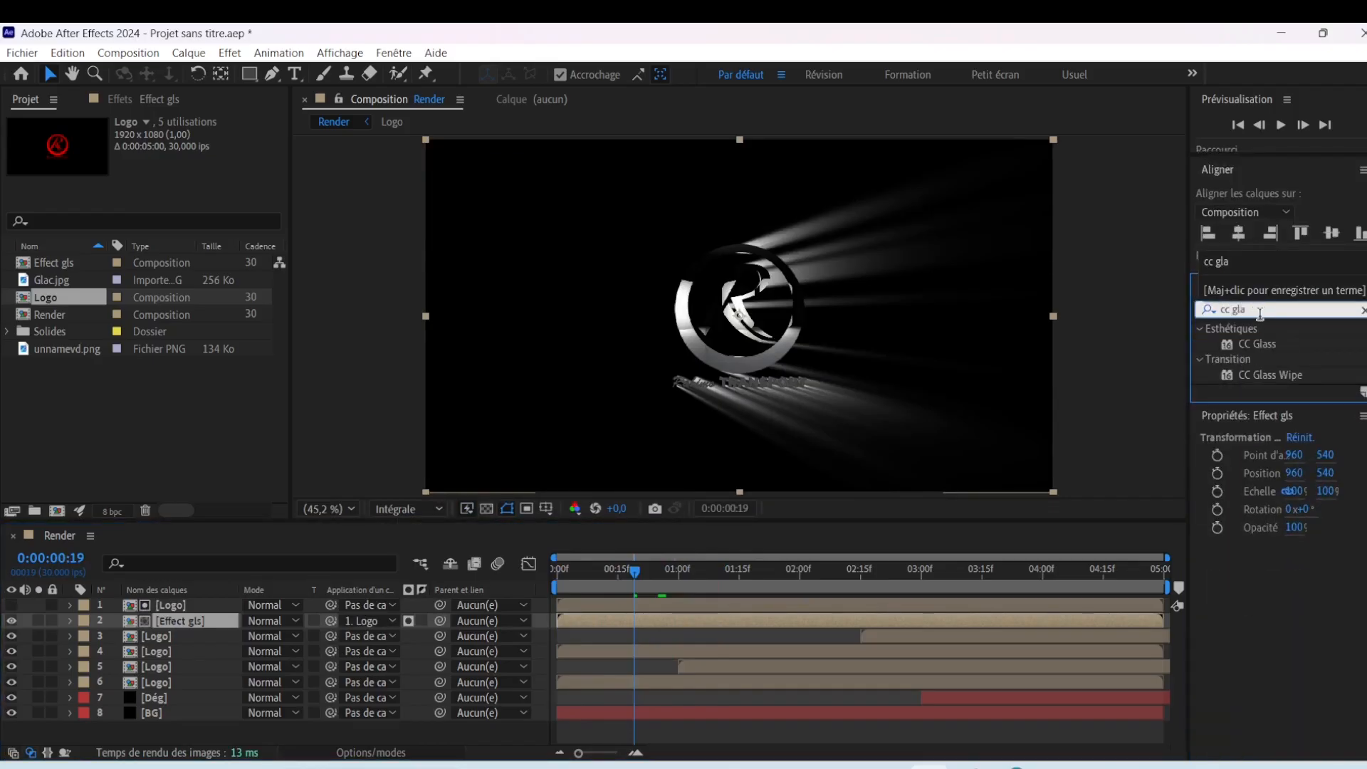
drag(1266, 347, 885, 358)
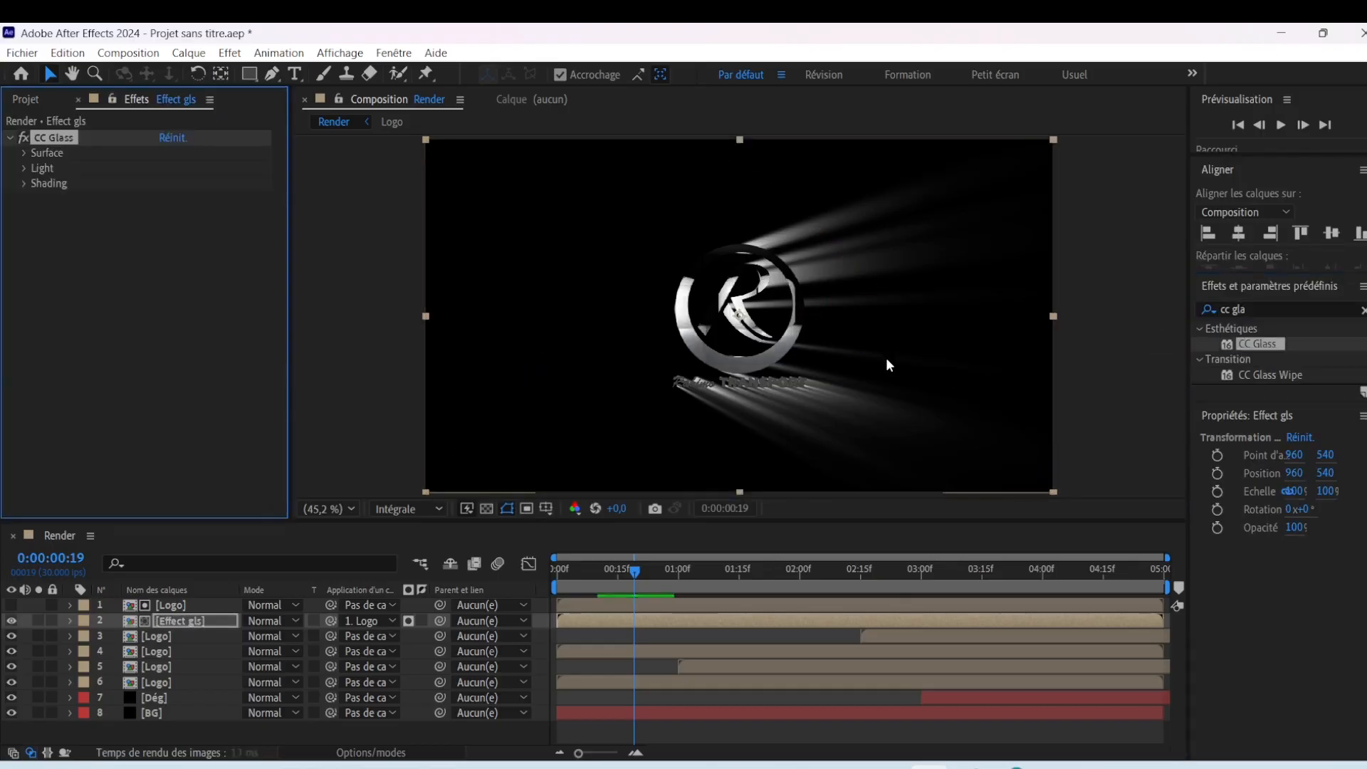
Set the CC Glass Bump Map to 1. Logo, Softness to 100, Height to 80 and Displacement to -100
click(25, 153)
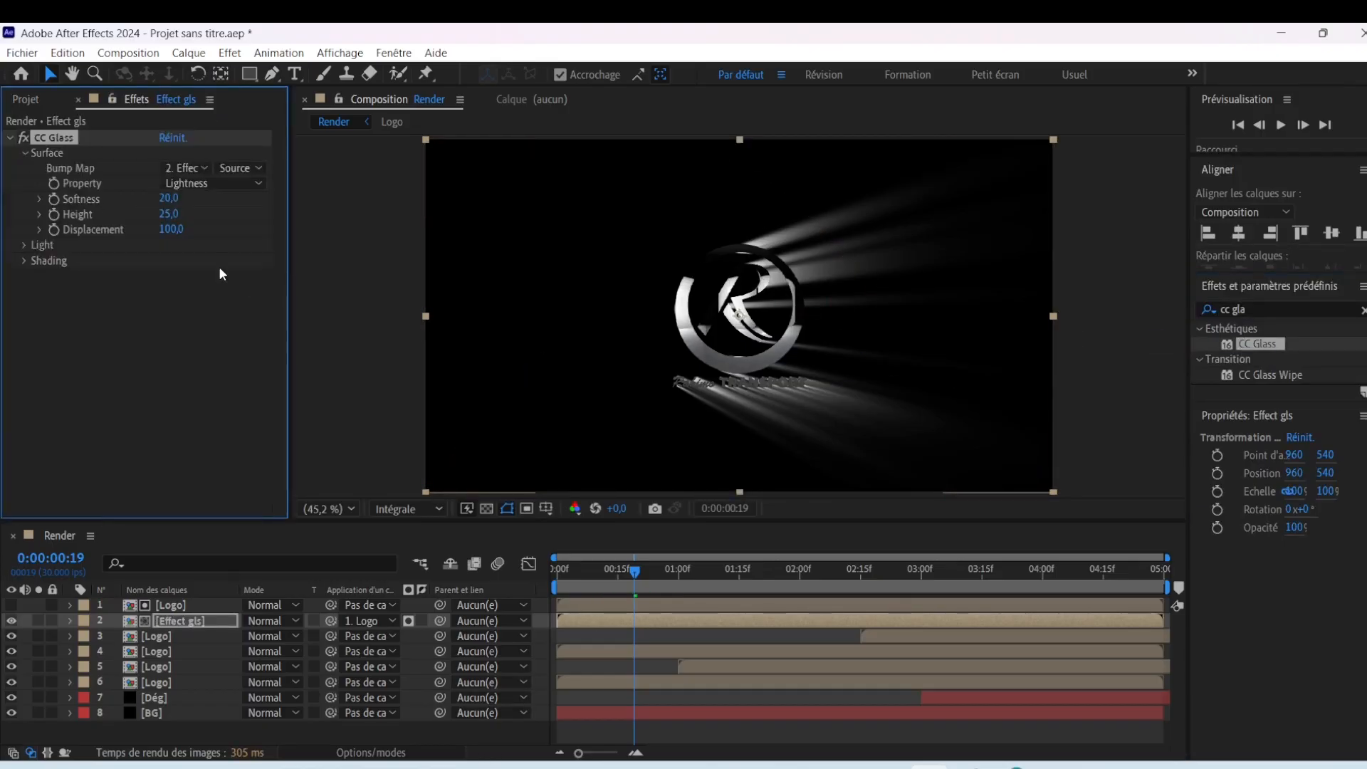
click(186, 168)
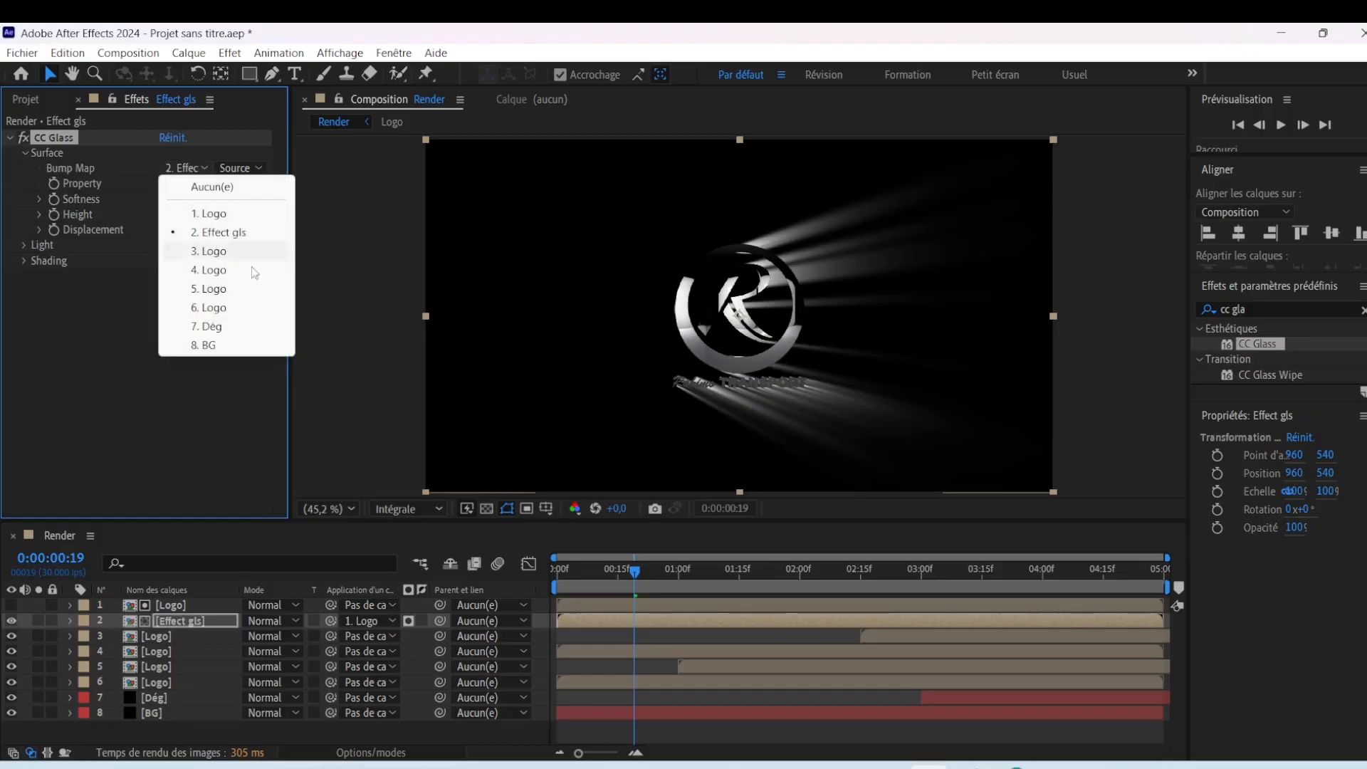
click(208, 212)
click(169, 198)
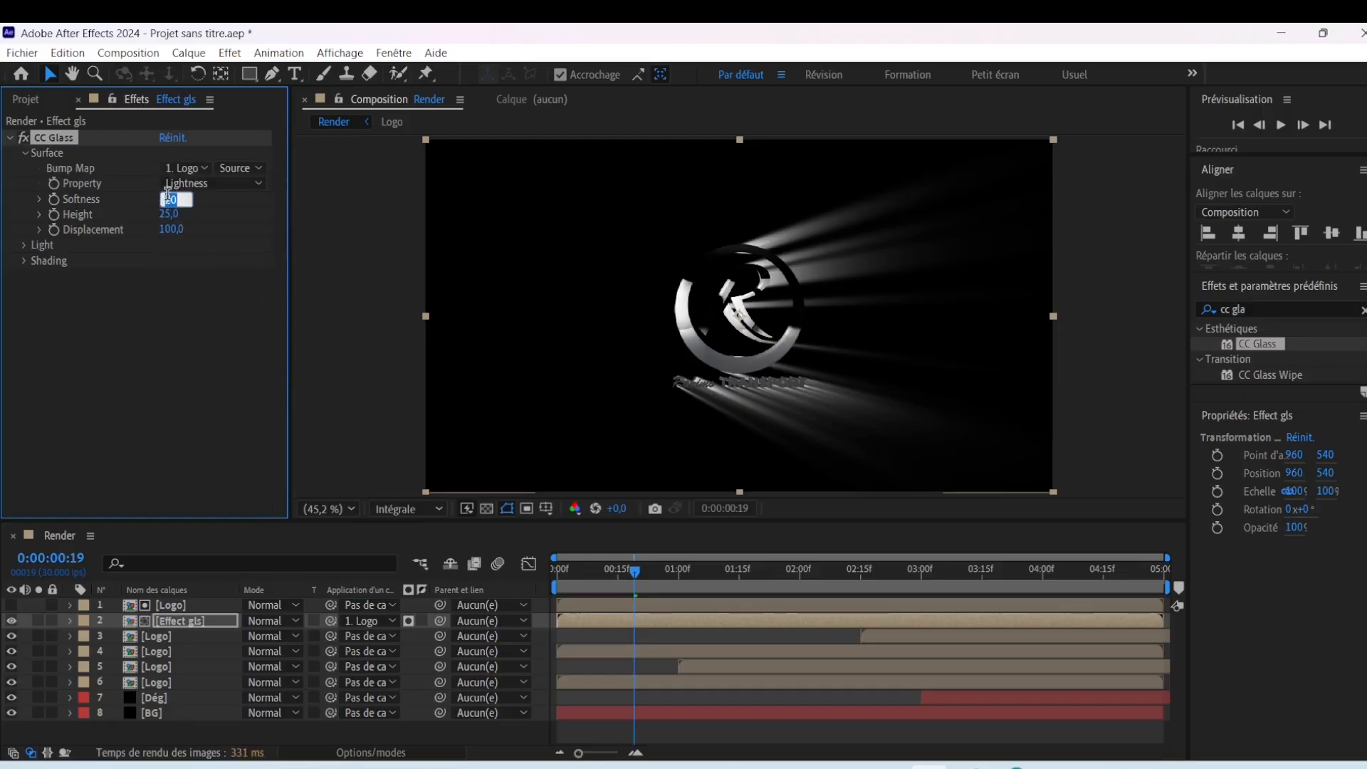
click(172, 213)
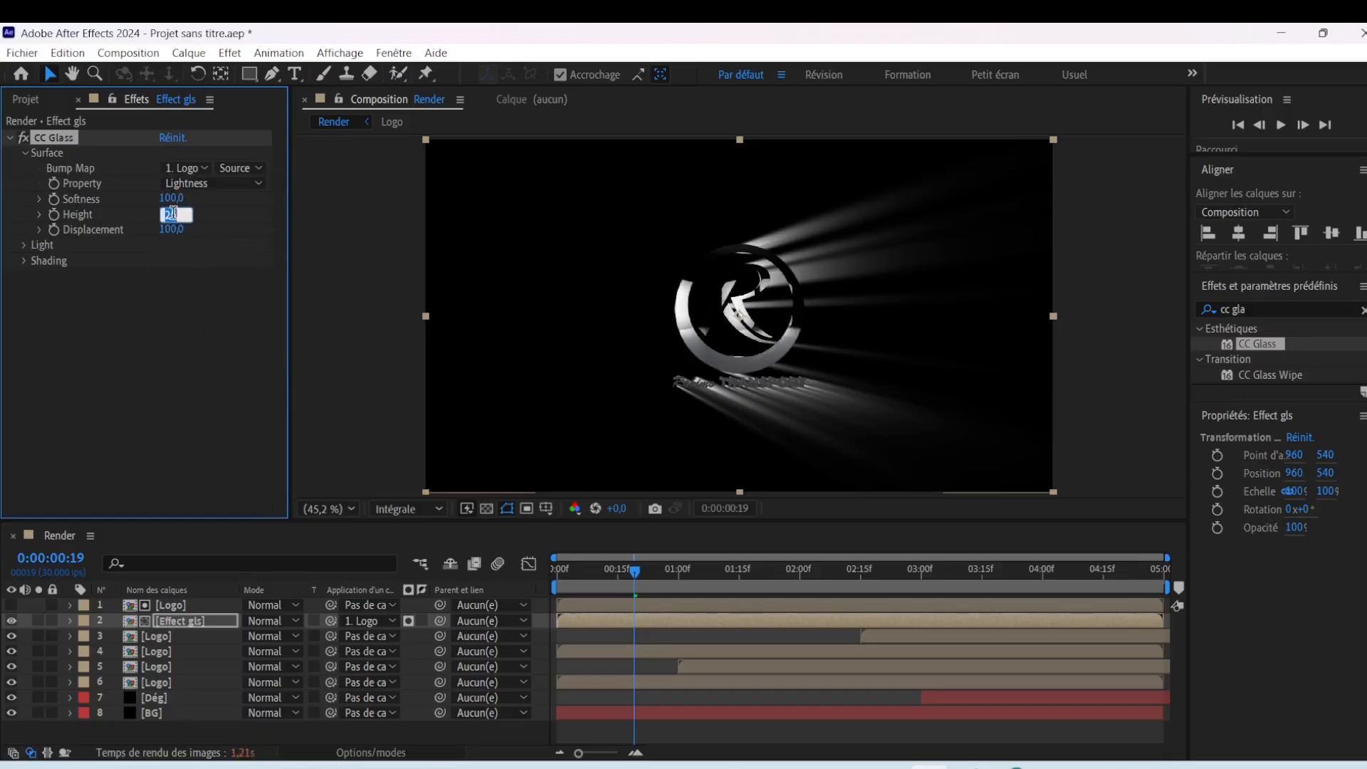
click(174, 230)
text(-100)
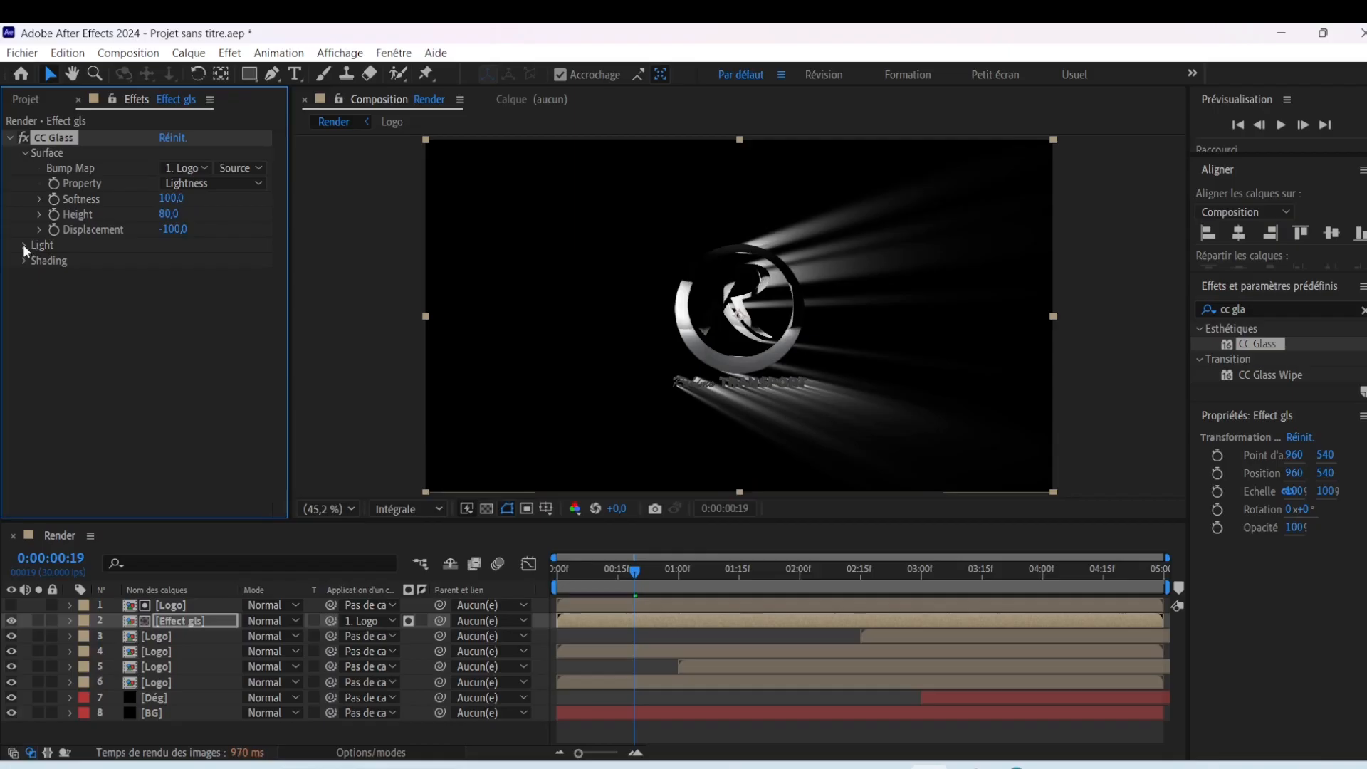
Set the CC Glass Light Height to 90
click(24, 244)
click(168, 321)
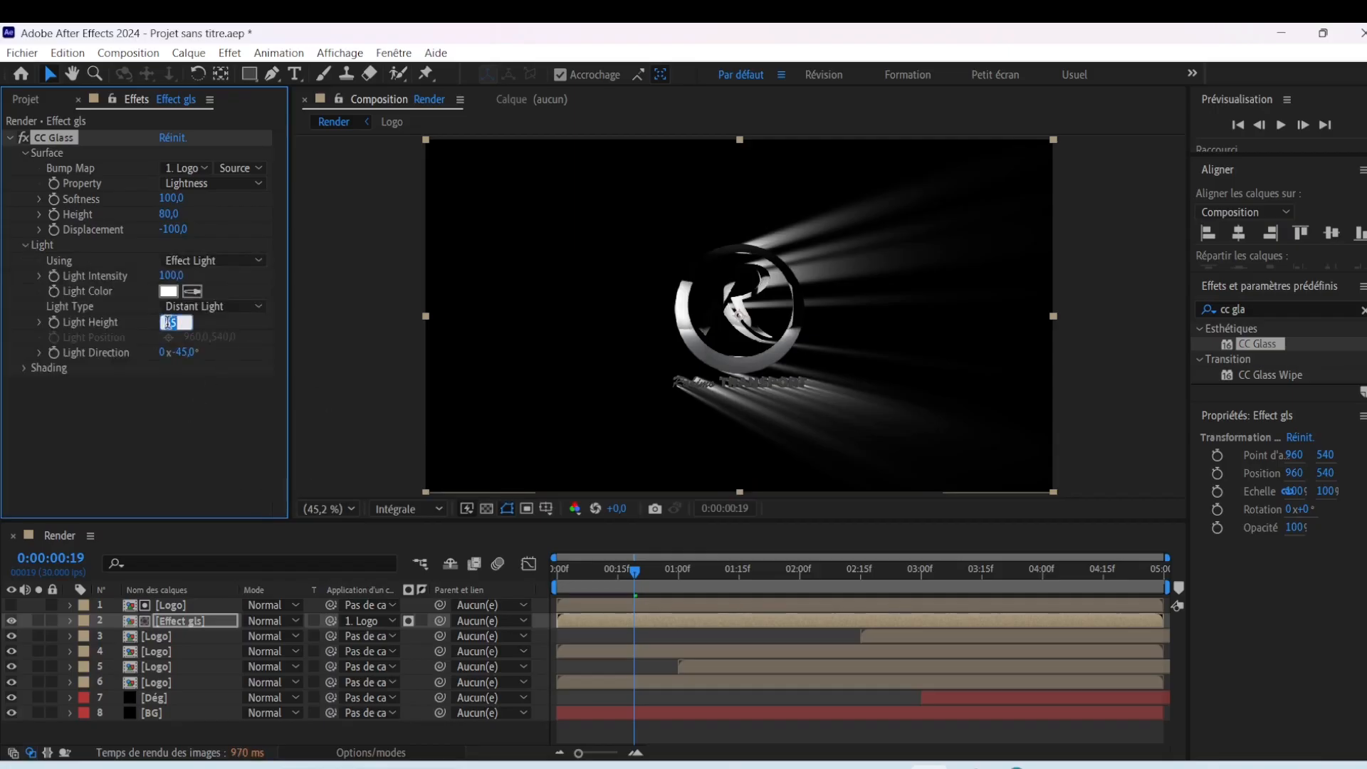
key(Return)
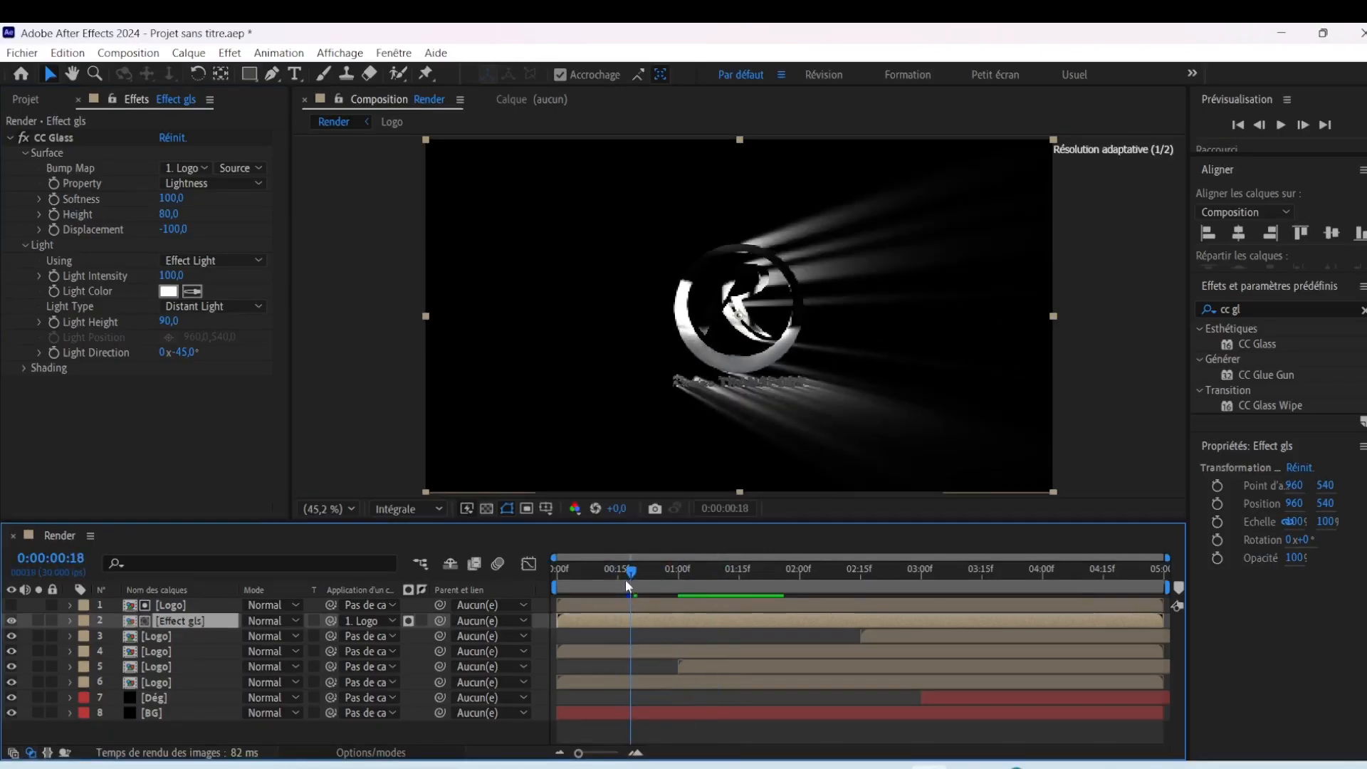
Find the CC Blobbylize effect and apply it to the Effect gls layer
click(1252, 307)
key(BackSpace)
key(BackSpace)
text(bl)
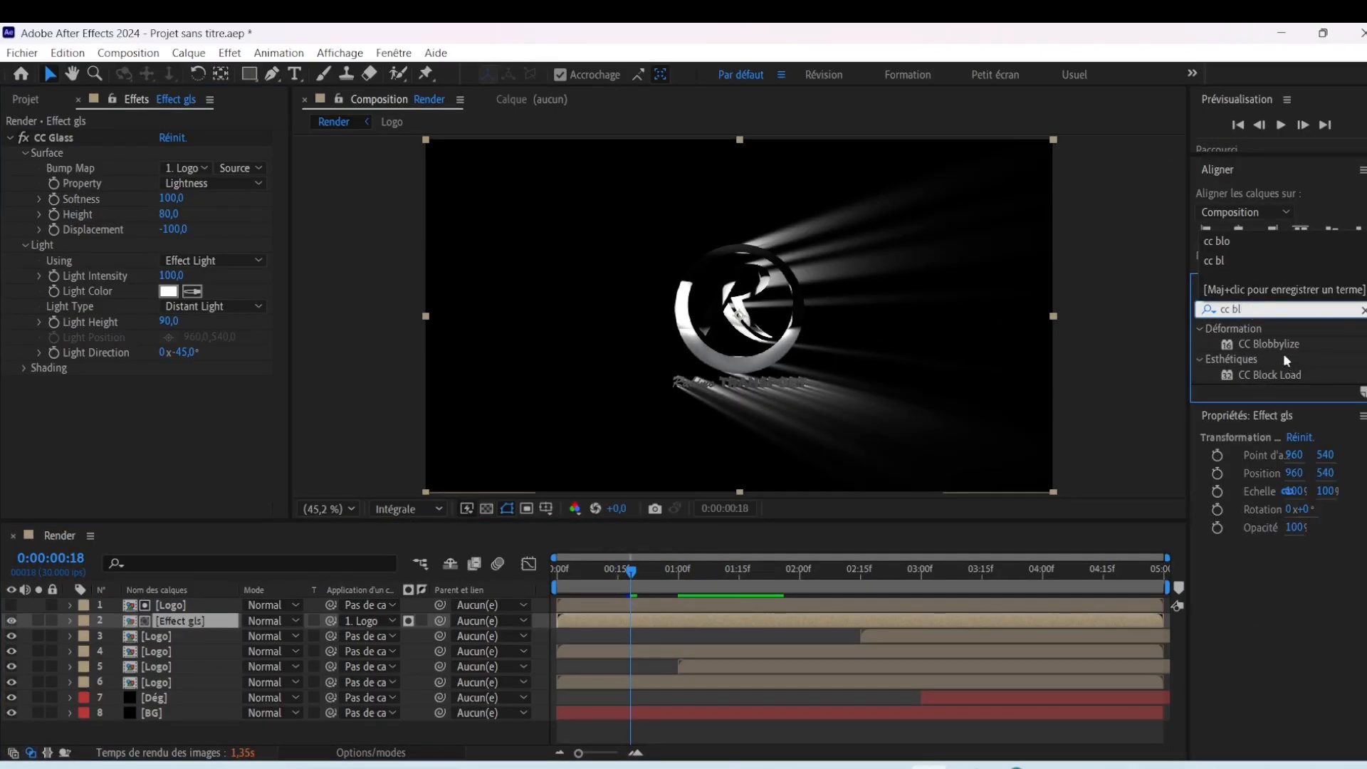
drag(1259, 342, 820, 321)
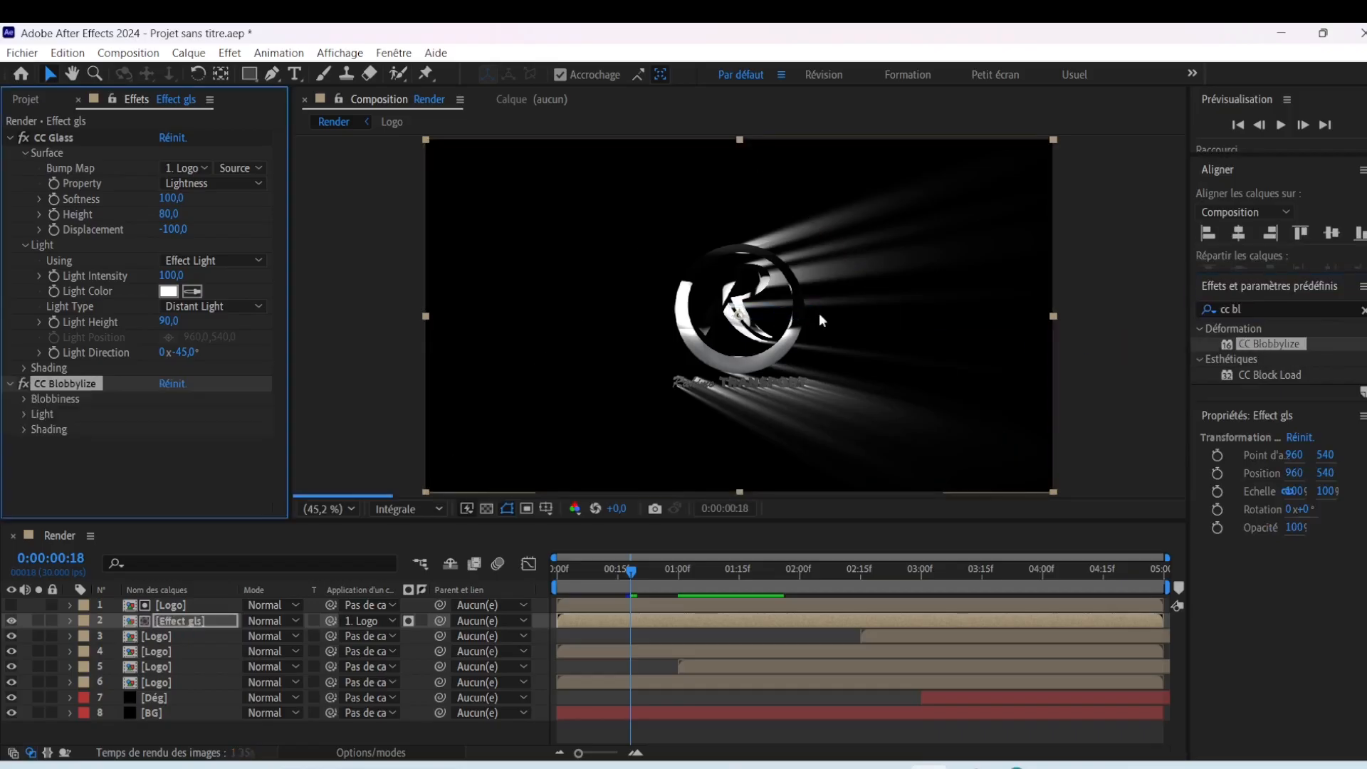
Set the CC Blobbylize Blob Layer to 1. Logo and its Softness to 30
click(21, 399)
click(197, 415)
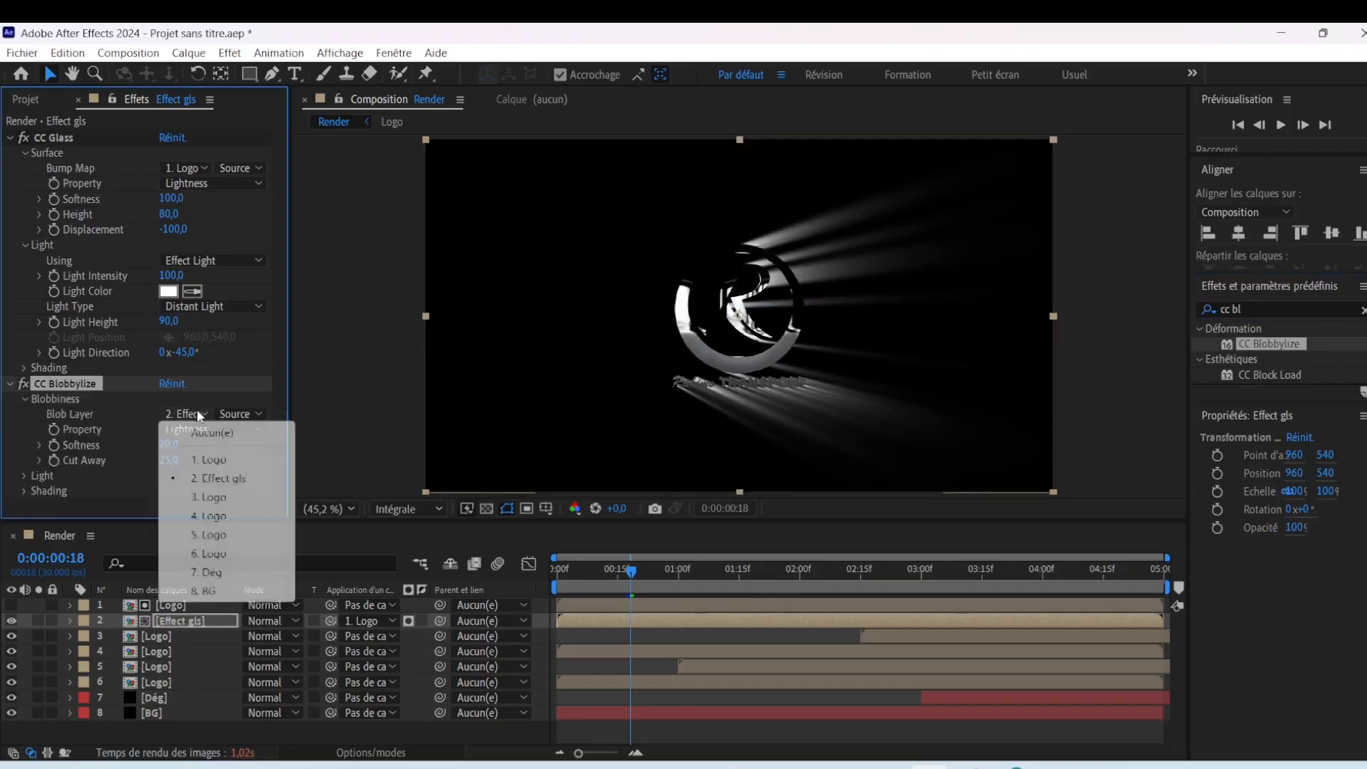
click(208, 459)
click(166, 444)
text(30)
key(Return)
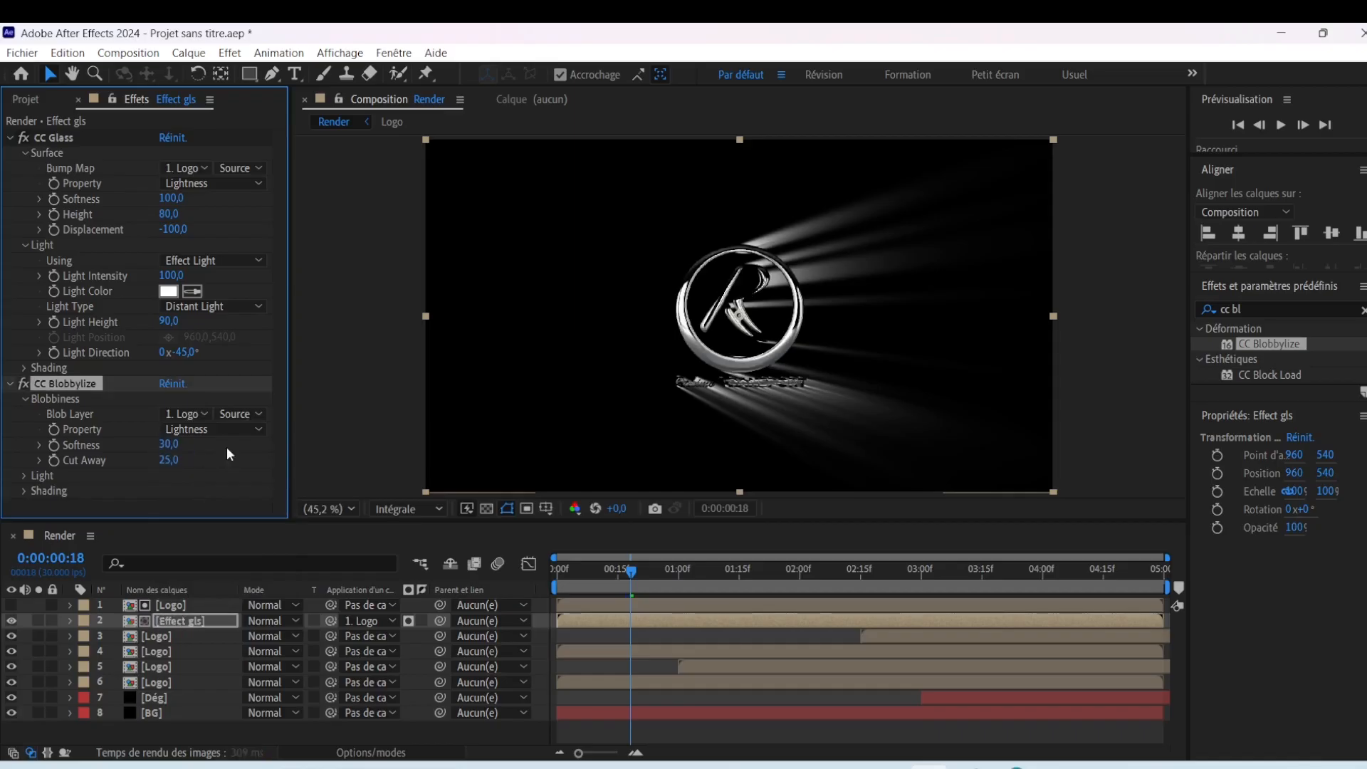
Set the CC Blobbylize Cut Away to 10 on the Effect gls layer
click(172, 460)
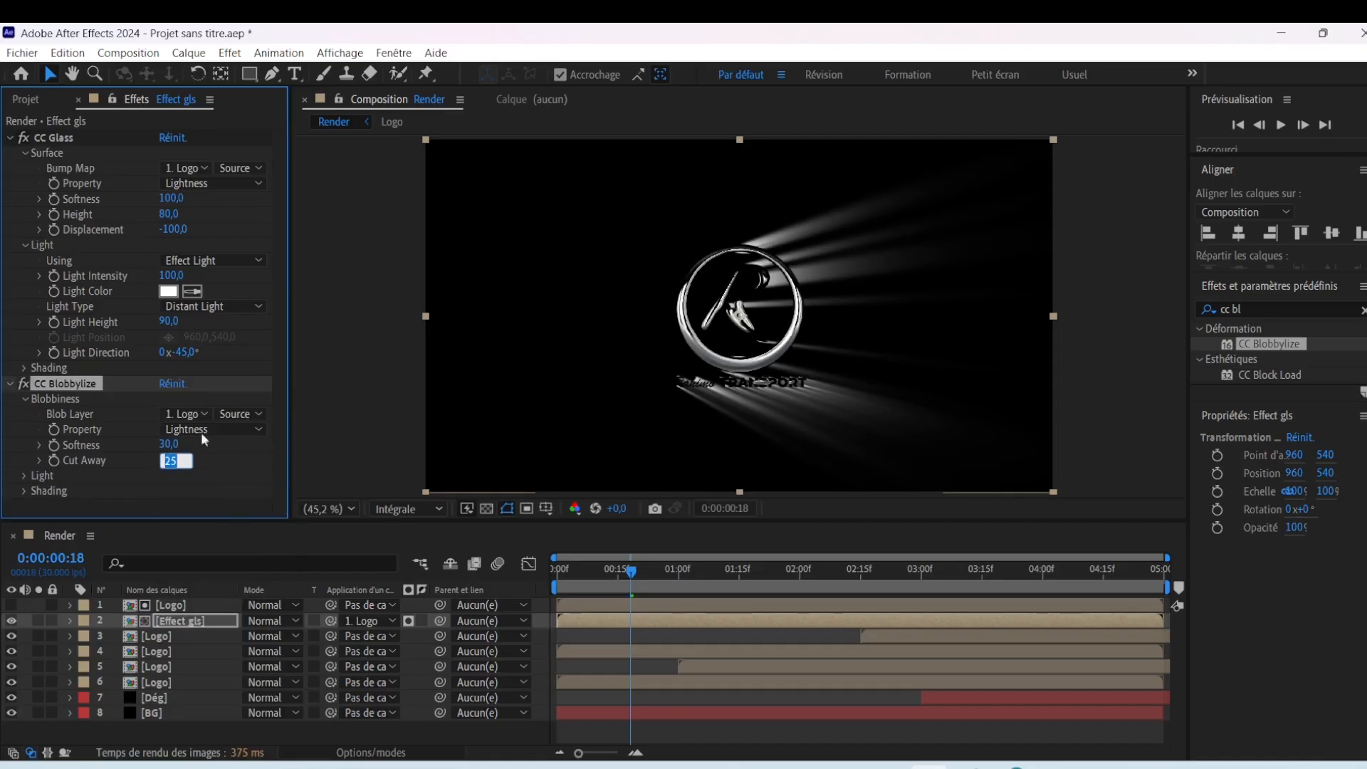
text(10)
key(Return)
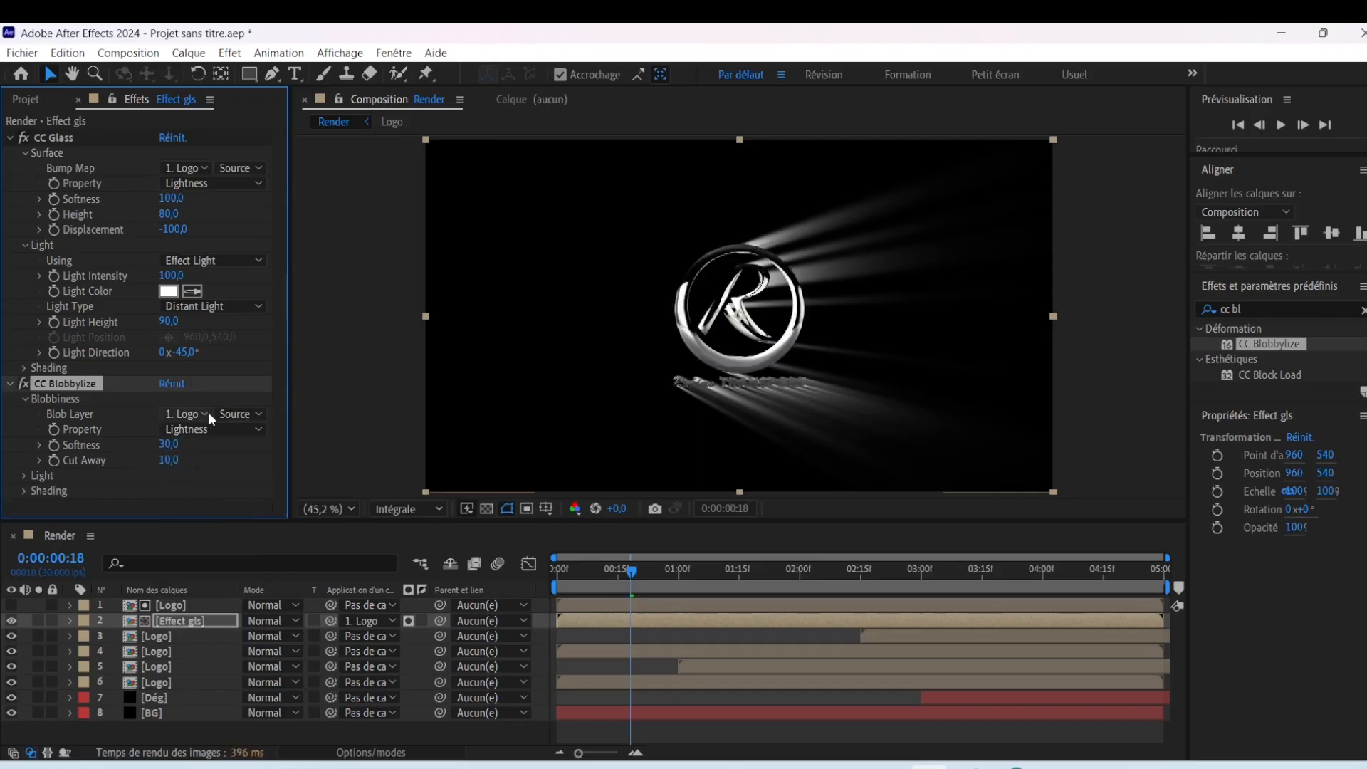
Start animating the Effect gls layer's opacity with a 0% keyframe at 0:00:02:00
drag(647, 585, 675, 579)
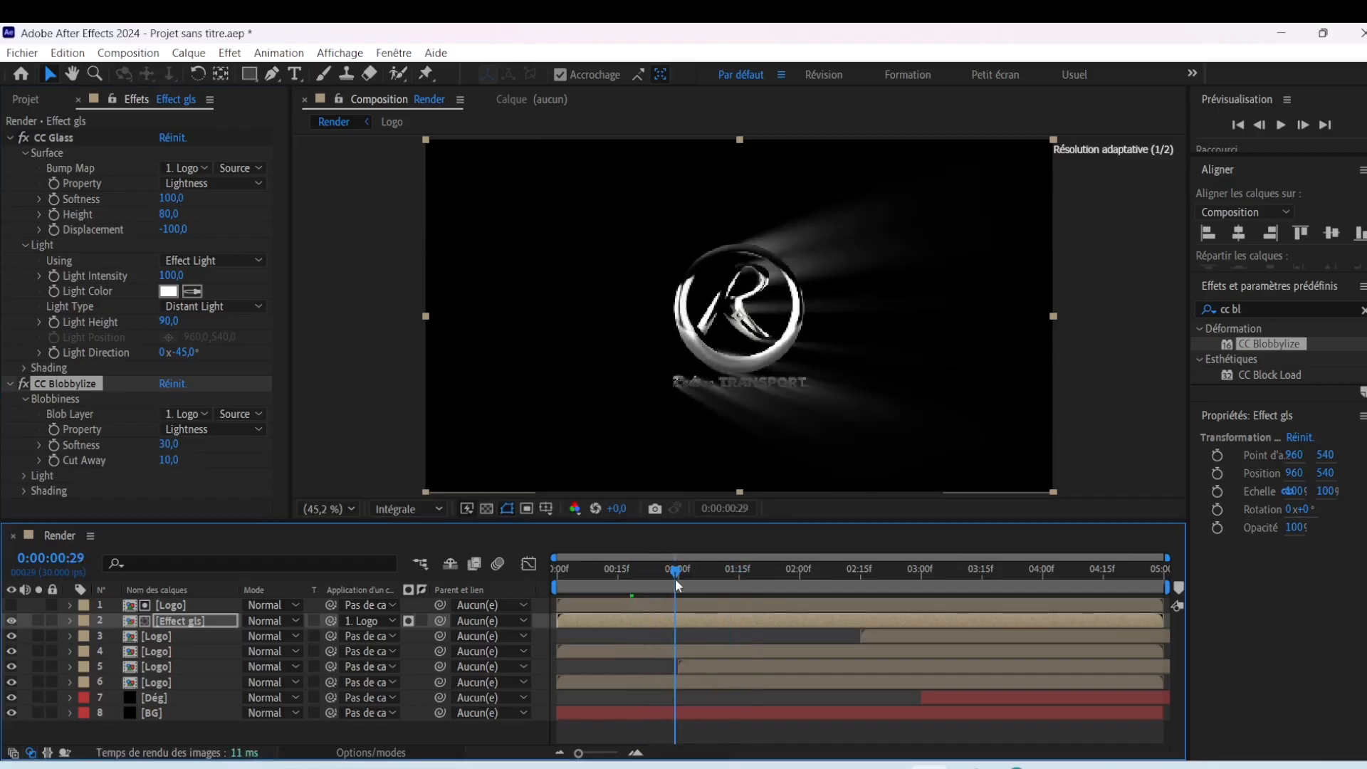
key(t)
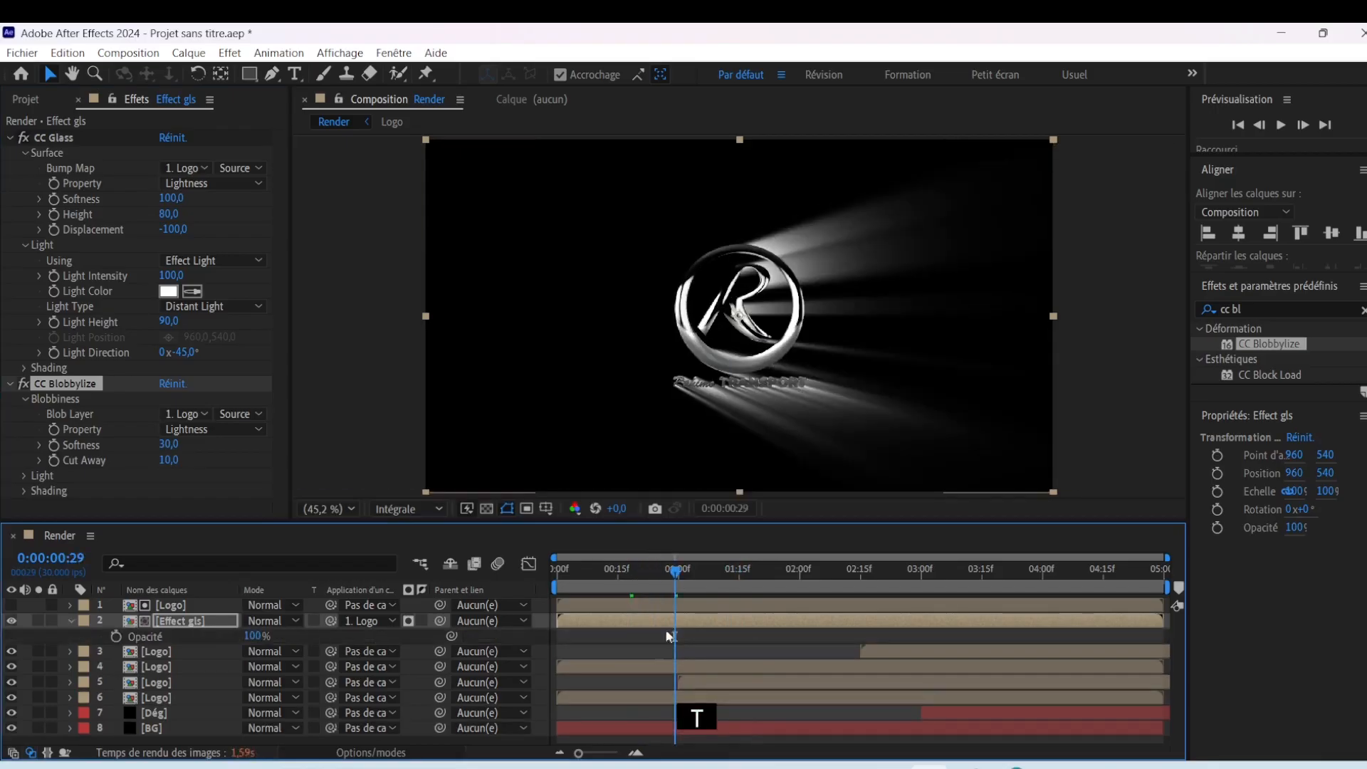
drag(685, 574, 786, 591)
drag(748, 584, 801, 576)
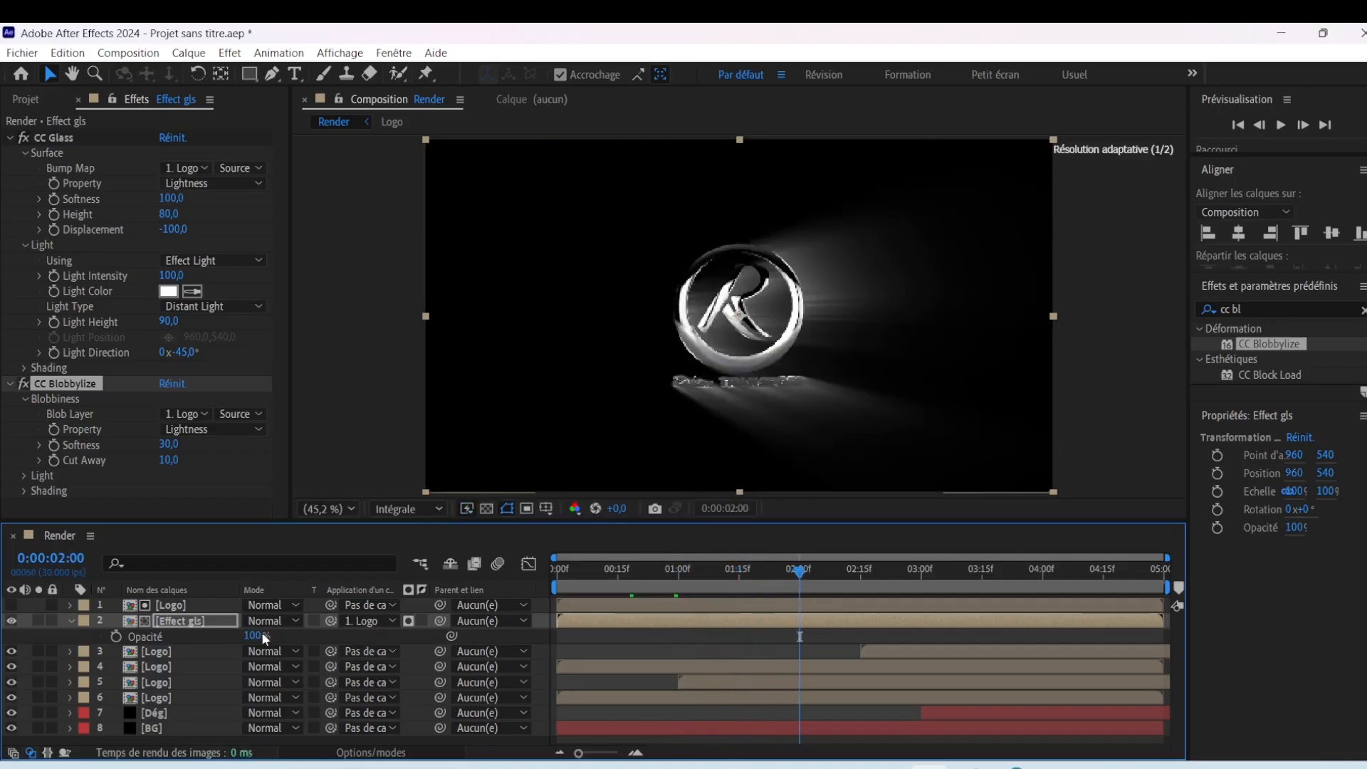
text(0)
key(Return)
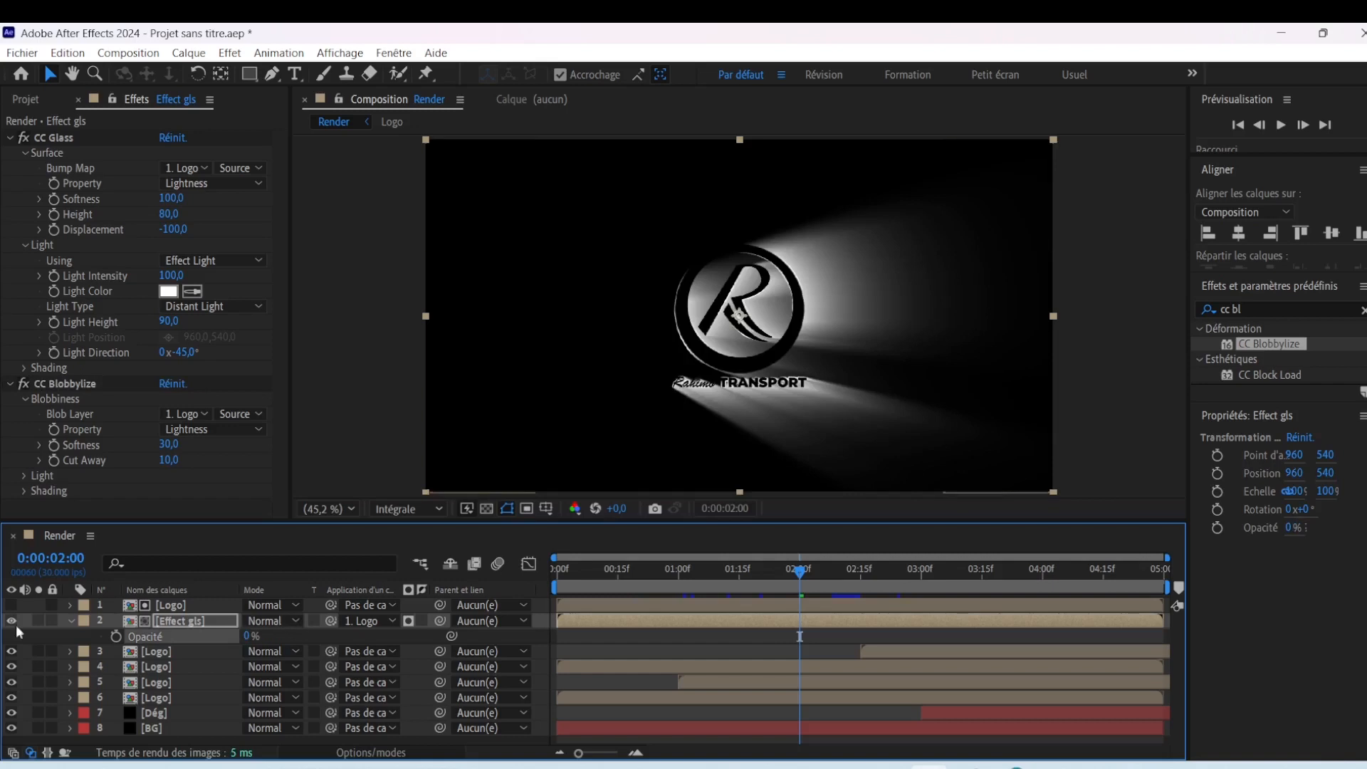
click(116, 636)
Change the Effect gls opacity keyframe at 0:00:02:00 to 100%
drag(809, 570, 921, 602)
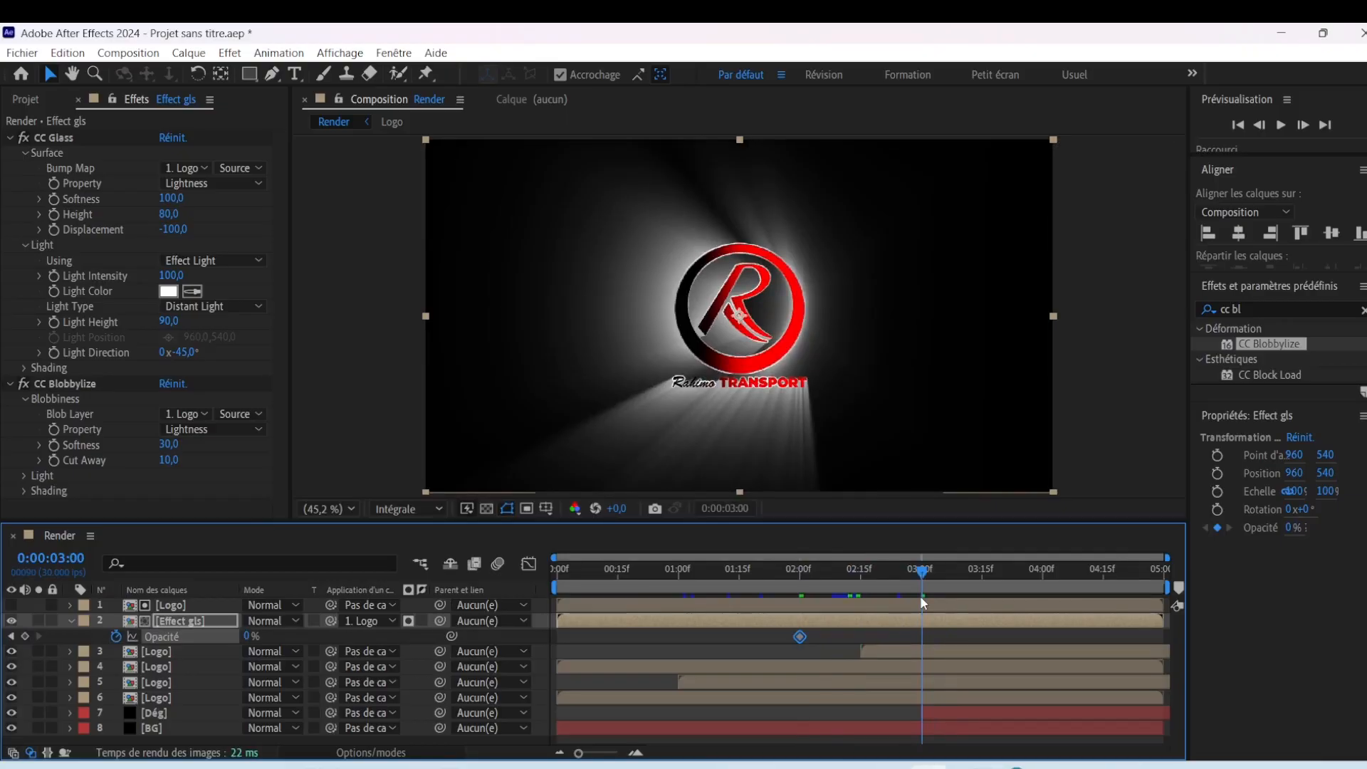
drag(910, 575, 800, 607)
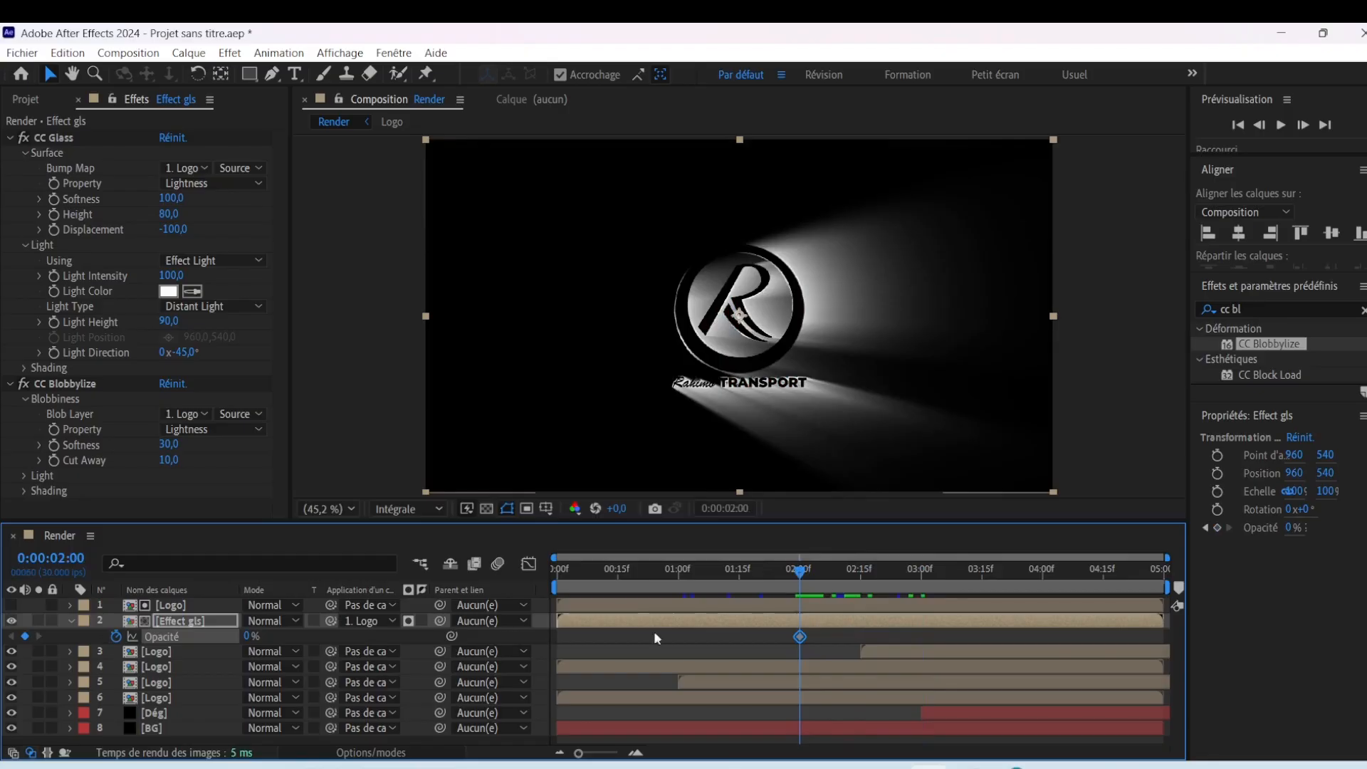
click(248, 636)
text(100)
key(Return)
Add a 0% opacity keyframe to the Effect gls layer at 0:00:03:00
key(Page_Down)
drag(853, 579, 920, 584)
click(257, 636)
text(0)
key(Return)
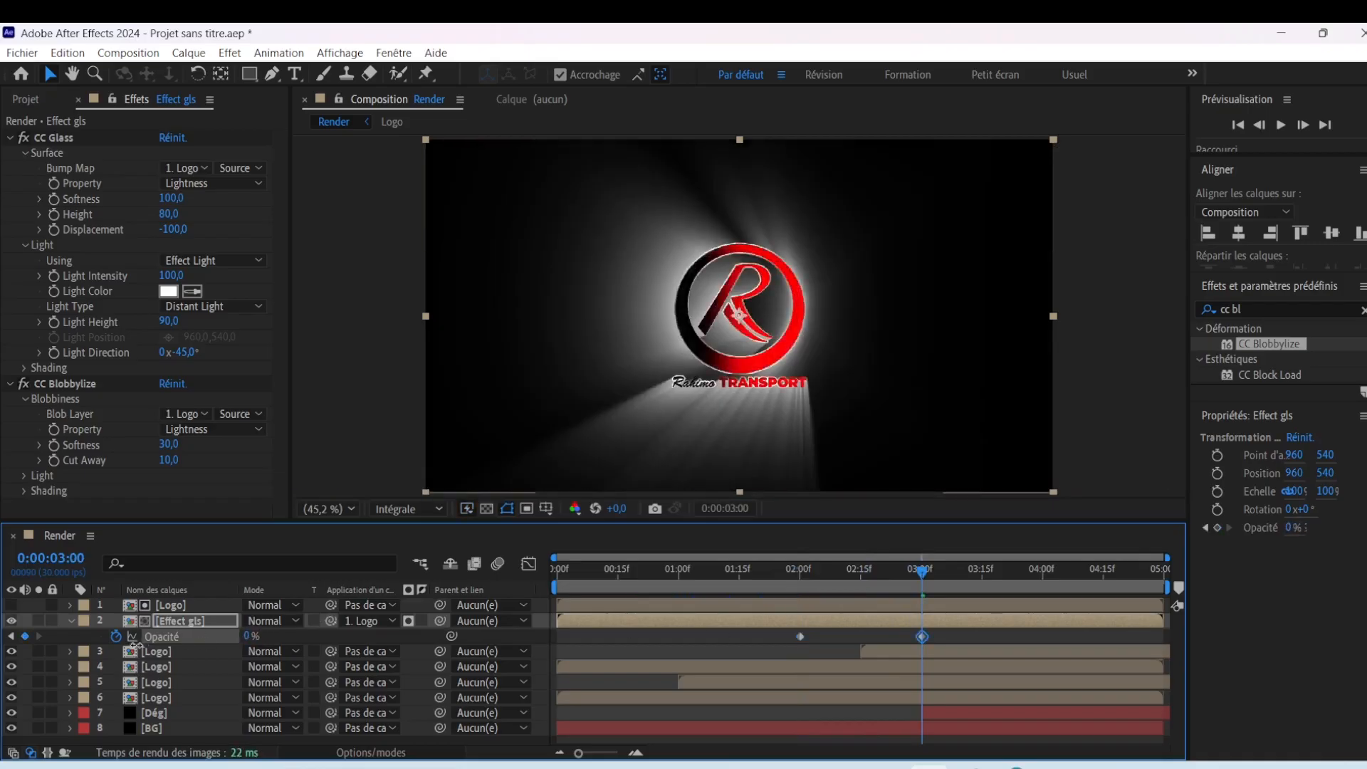
Apply Lissage de vitesse easing to the opacity keyframe at 0:00:03:00 and collapse the Effect gls layer's properties
mouse_move(912, 574)
mouse_down()
mouse_move(843, 572)
mouse_move(923, 570)
mouse_move(906, 573)
mouse_up()
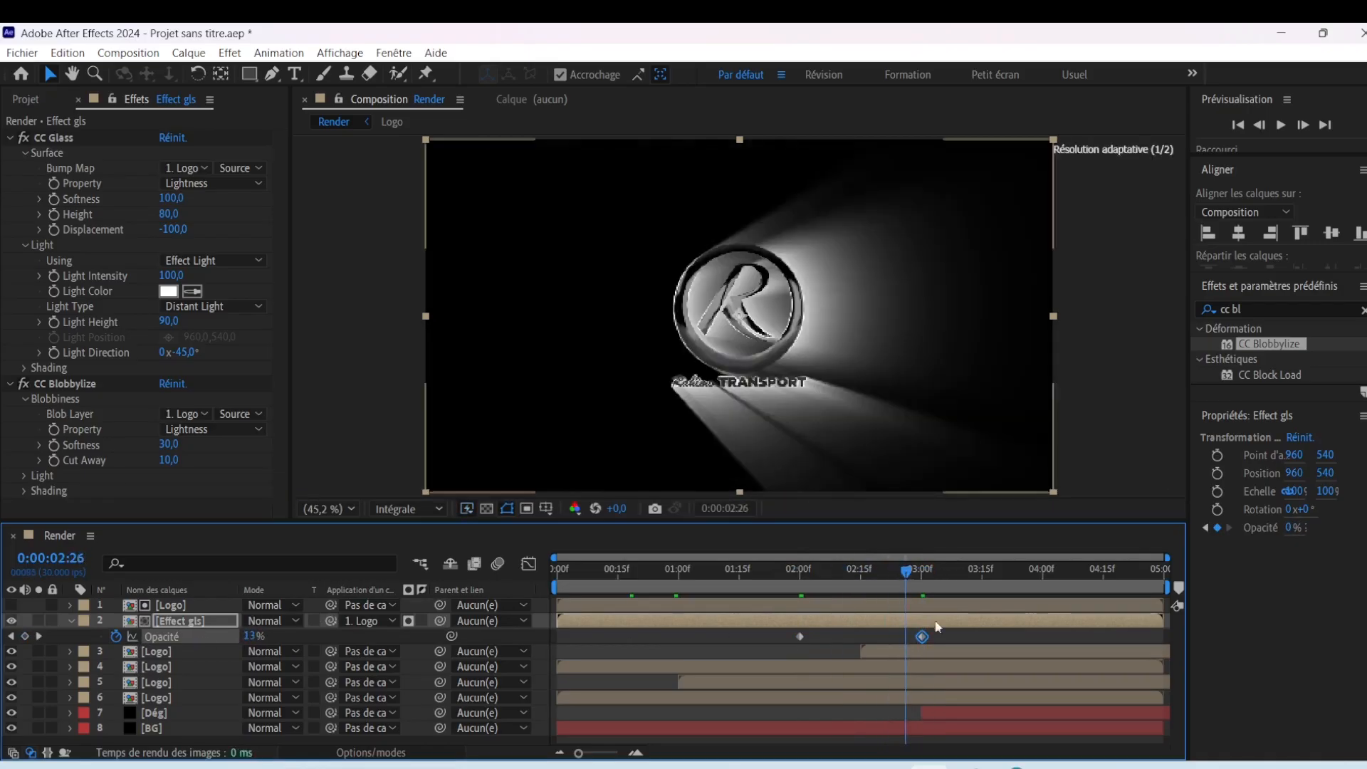
click(960, 635)
drag(960, 634, 910, 642)
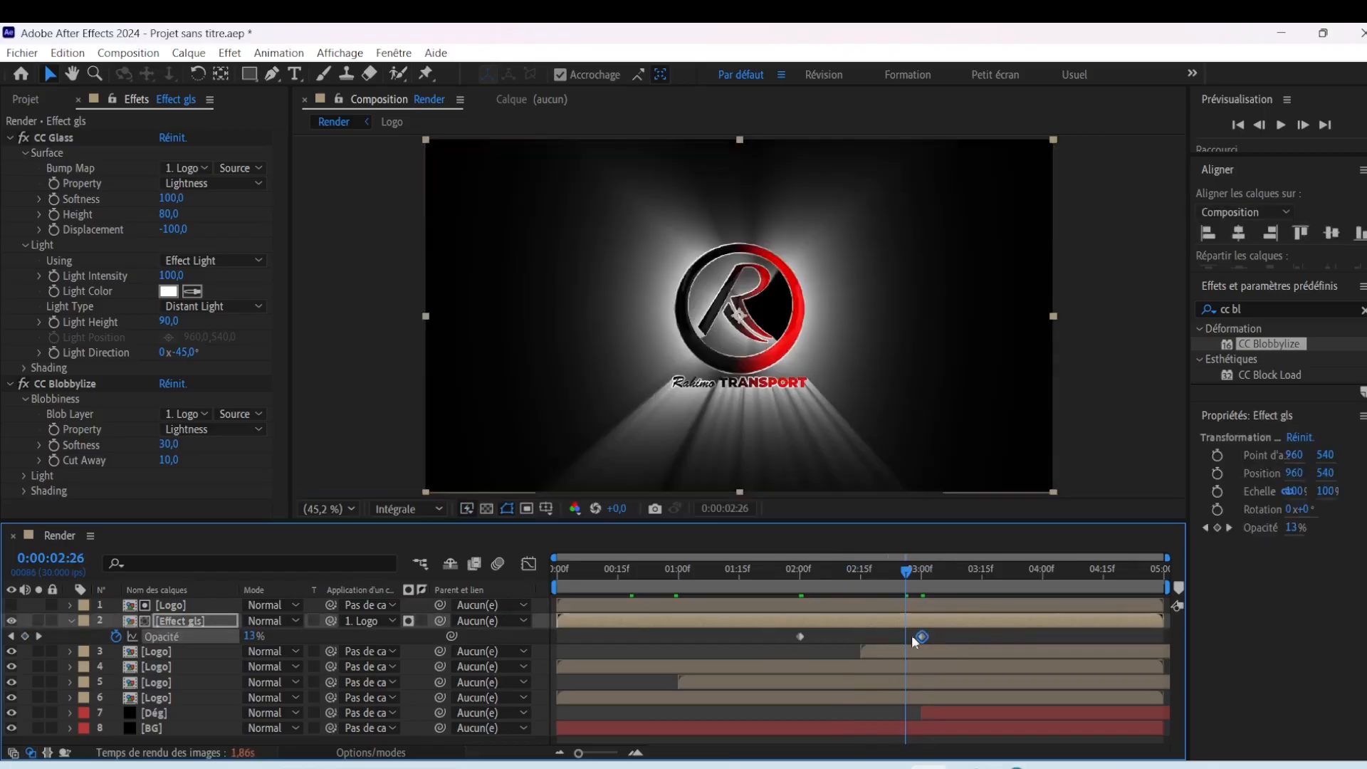
right_click(922, 636)
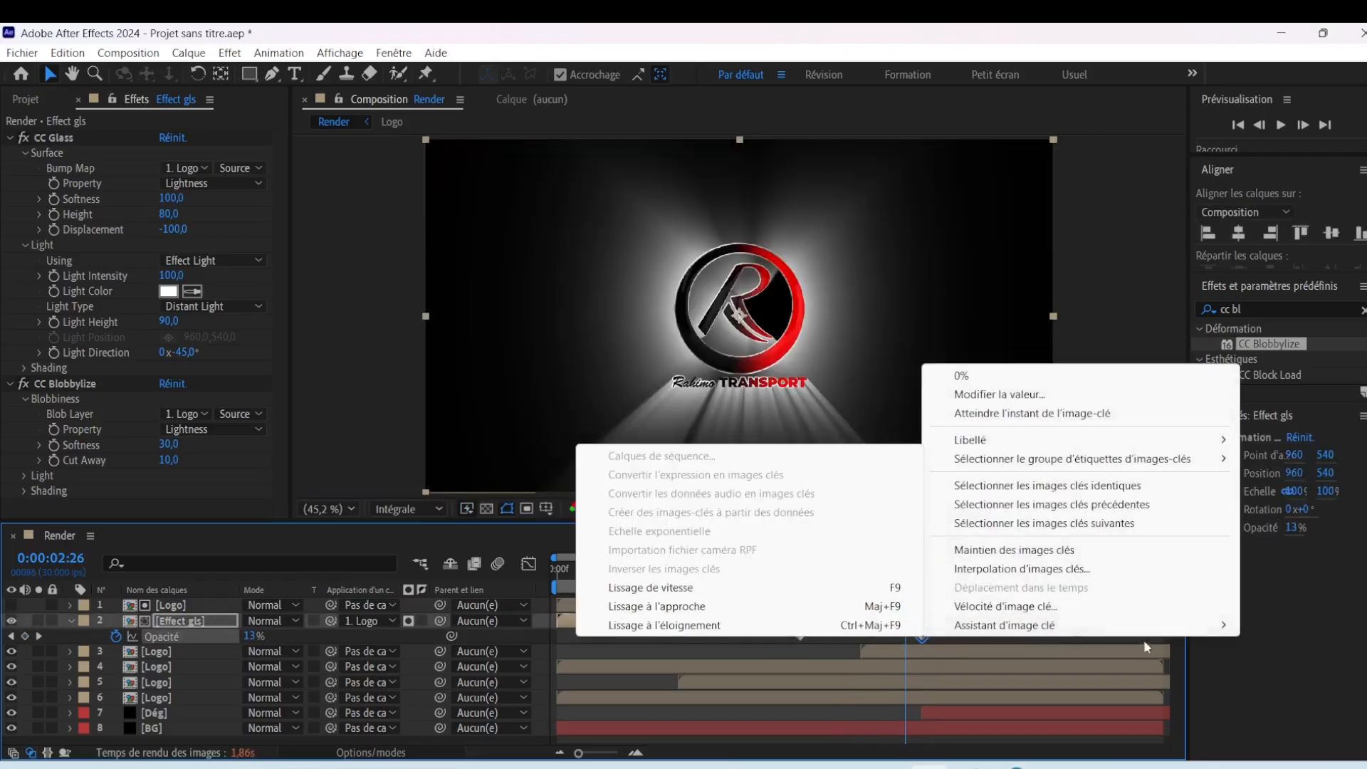
mouse_move(1004, 625)
click(712, 582)
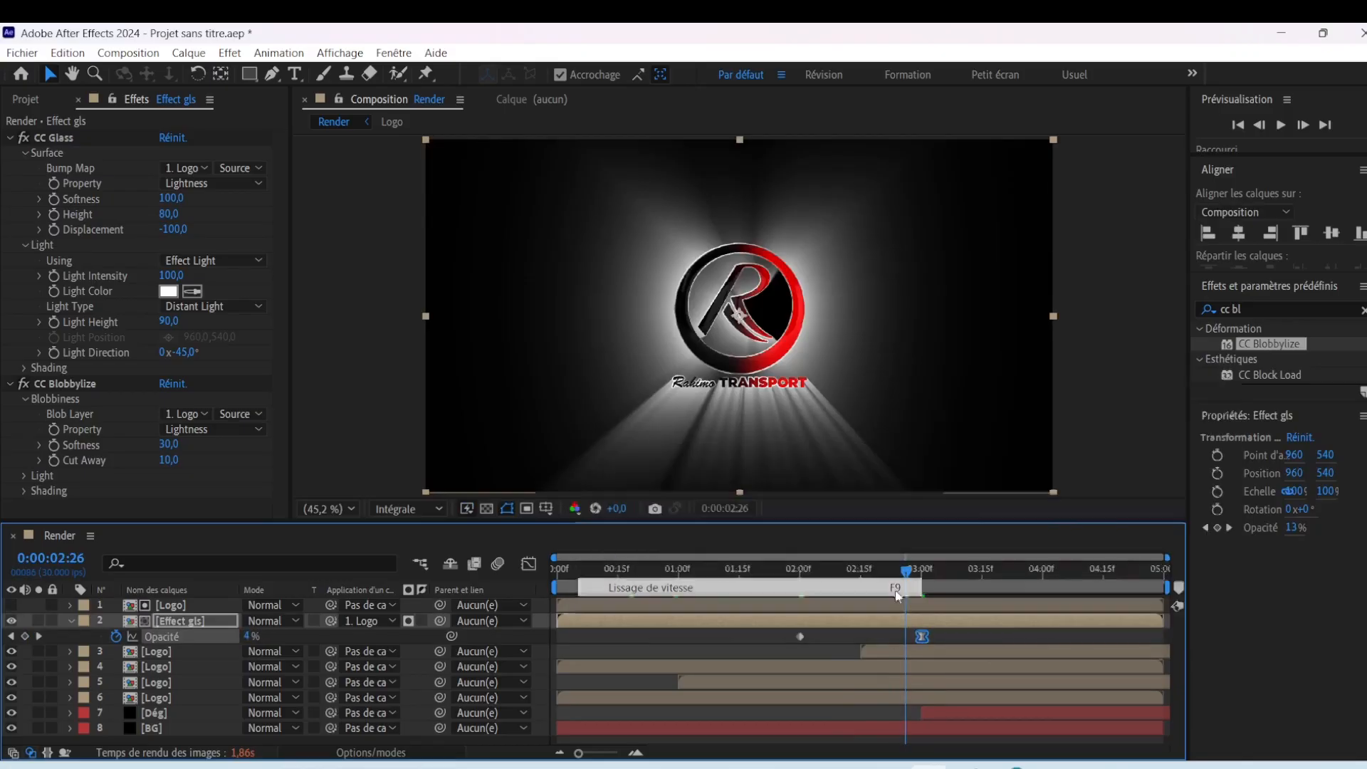
click(70, 621)
drag(891, 585, 881, 586)
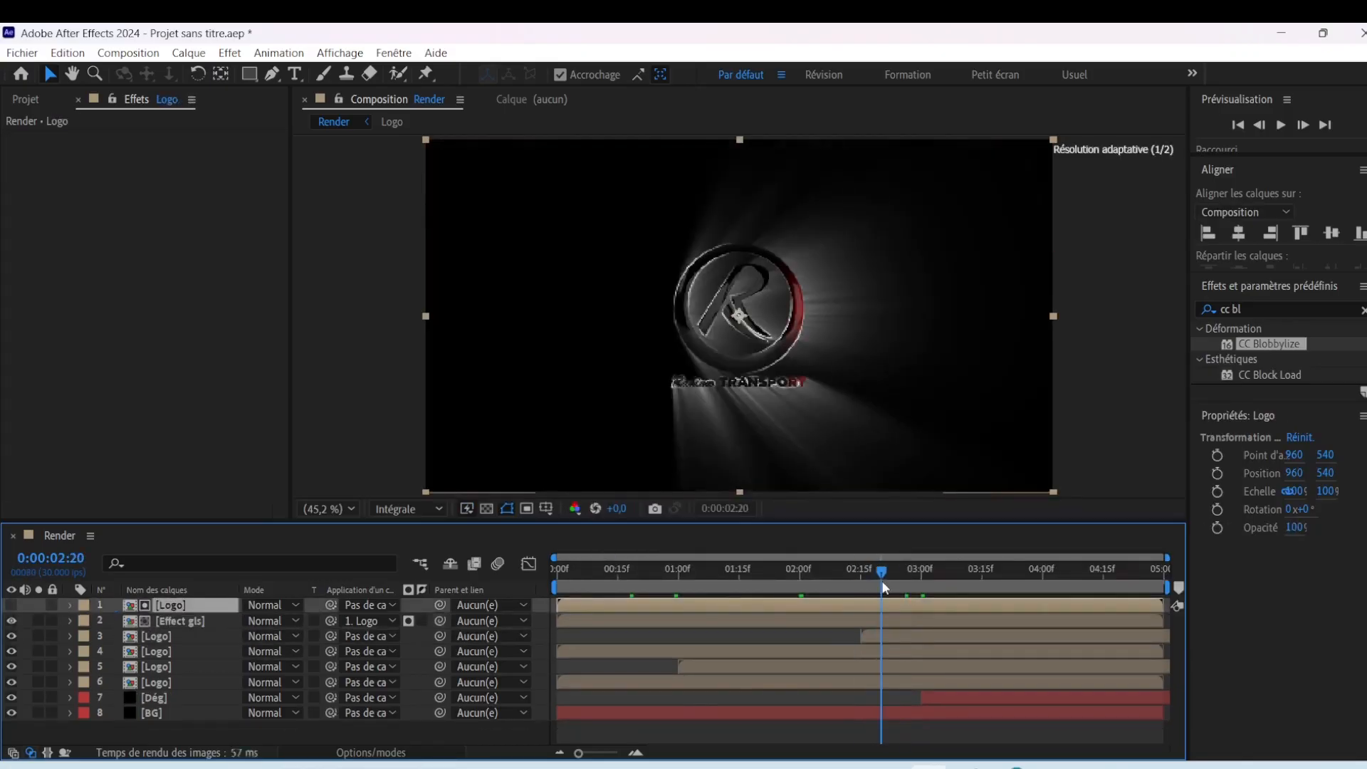
Add the Logo composition above all layers in Render and set its blending mode to Addition
click(27, 105)
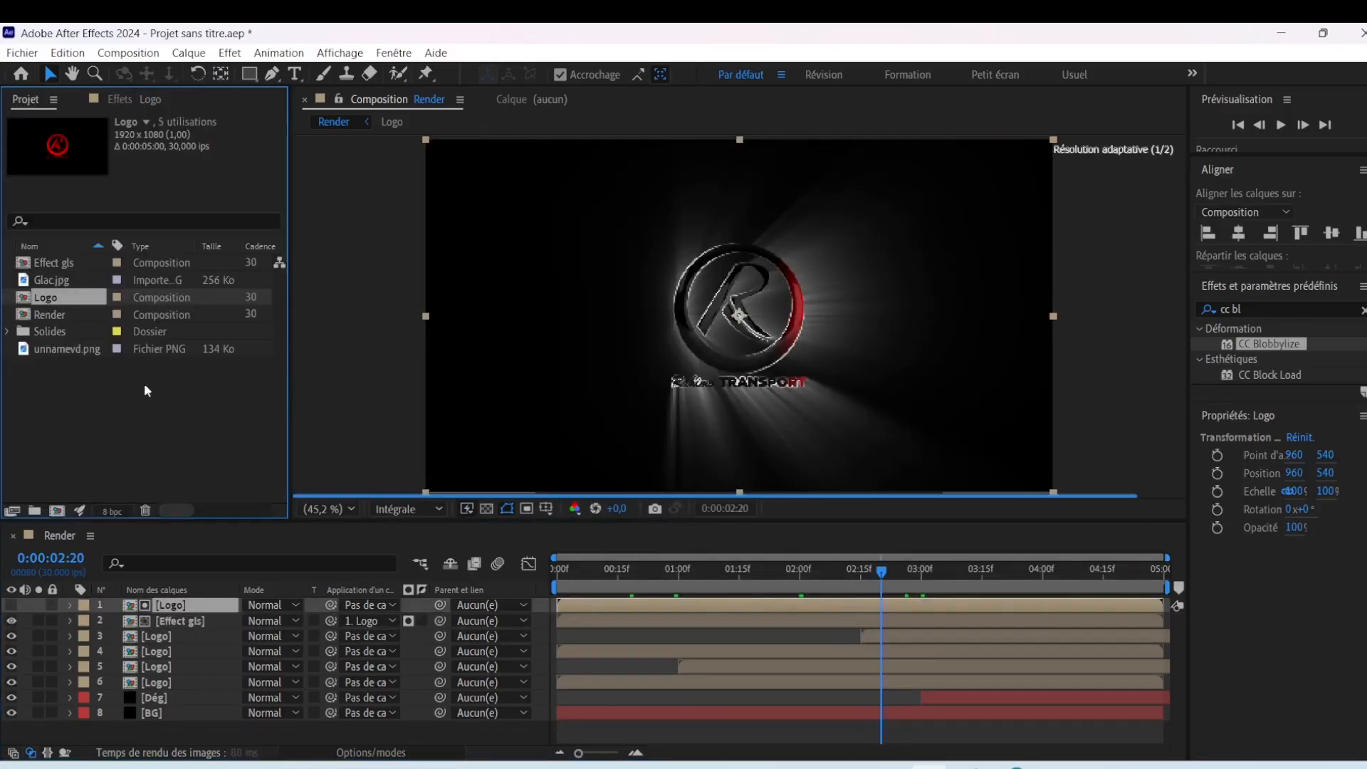
drag(44, 296, 183, 613)
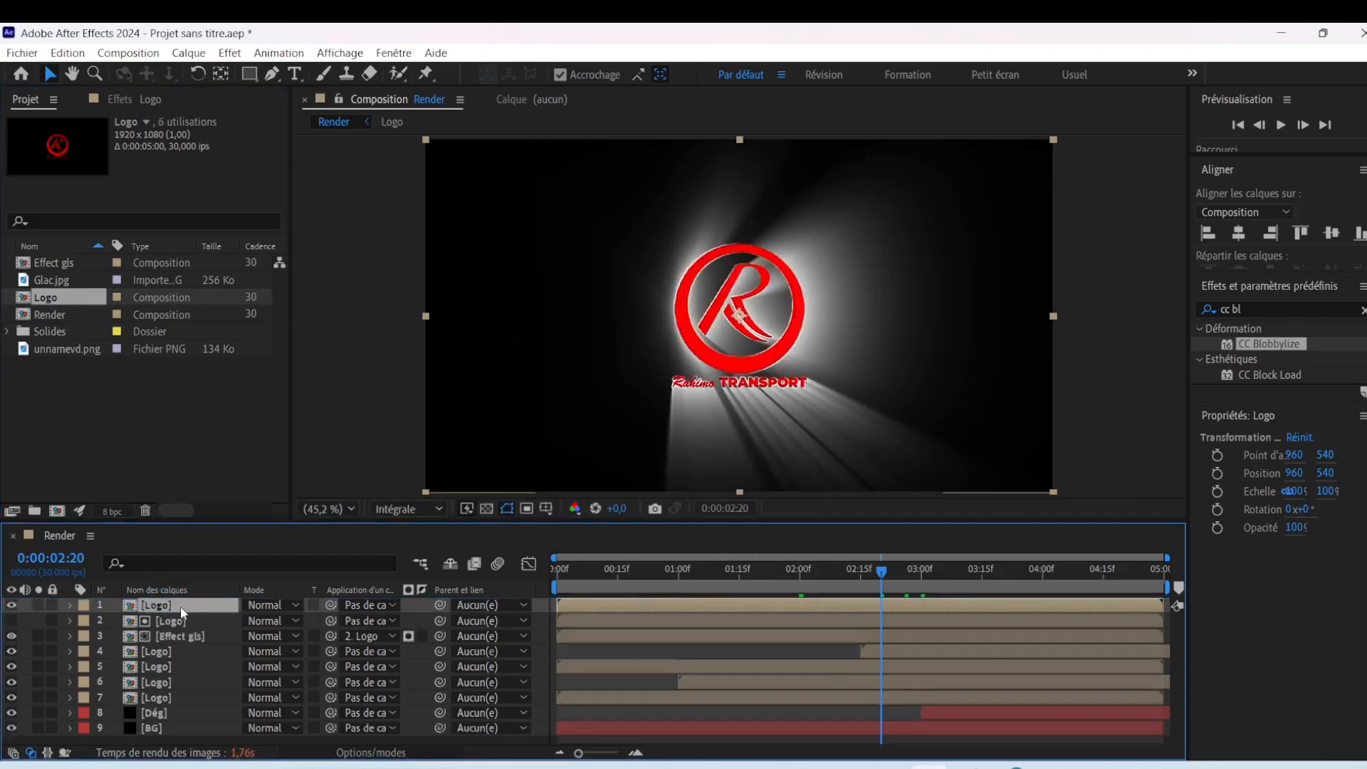
click(294, 607)
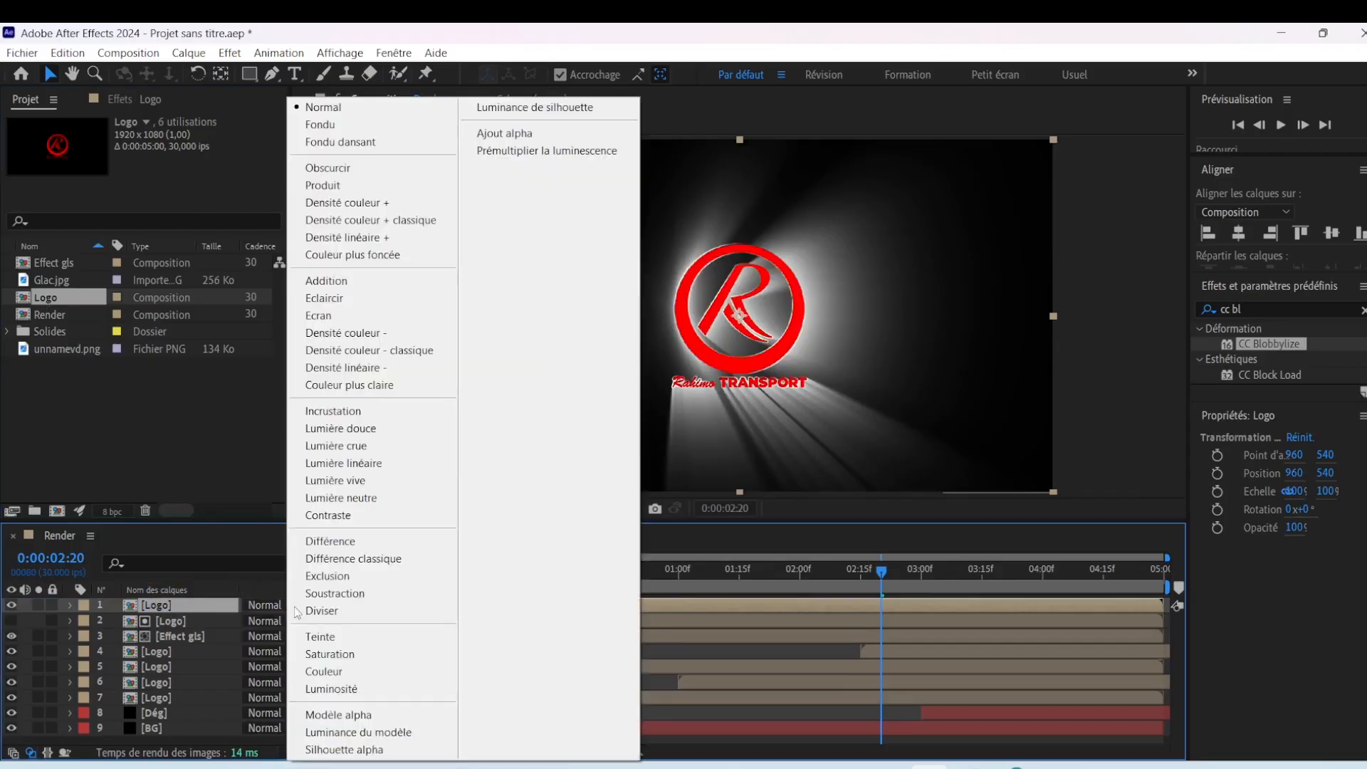
click(341, 284)
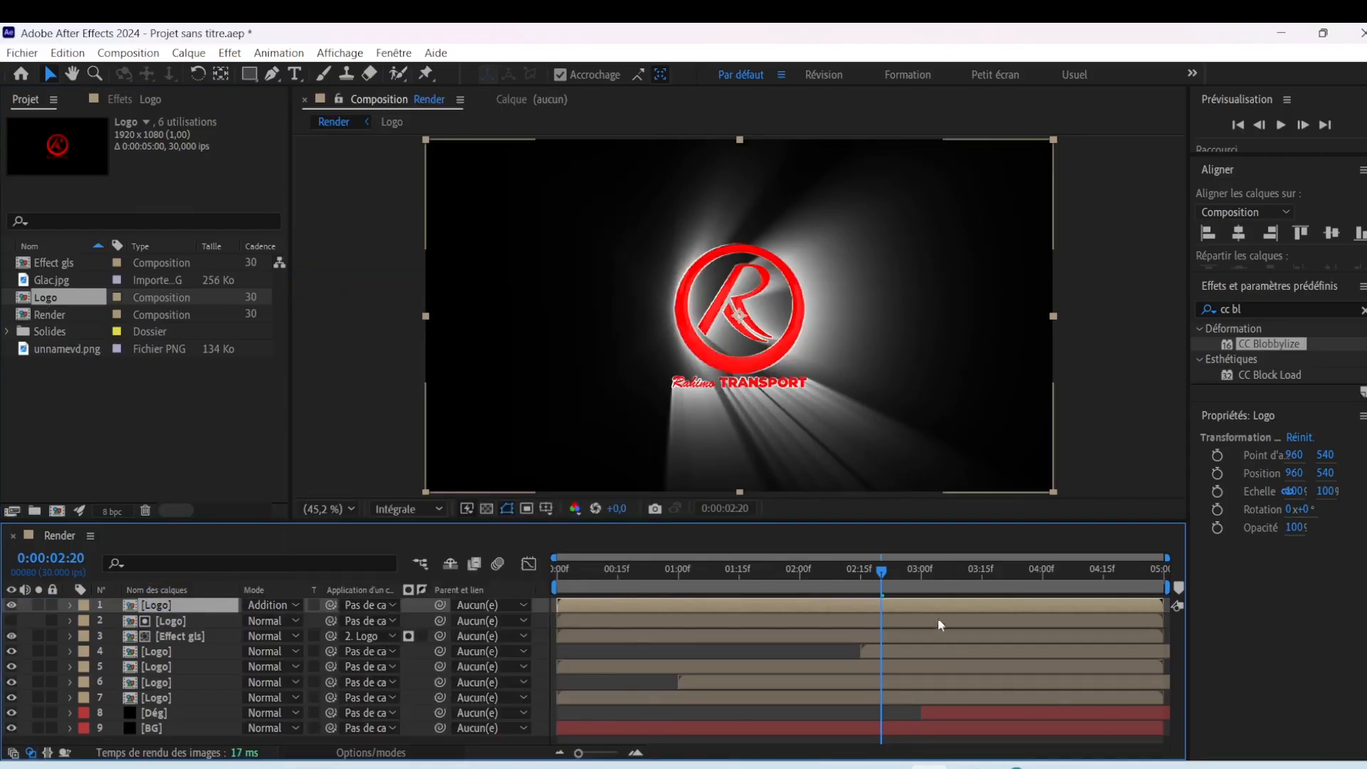
drag(882, 572, 784, 581)
Enlarge the timeline area and create a new adjustment layer (Calque d'effets) in the Render composition
drag(664, 521, 665, 438)
click(250, 652)
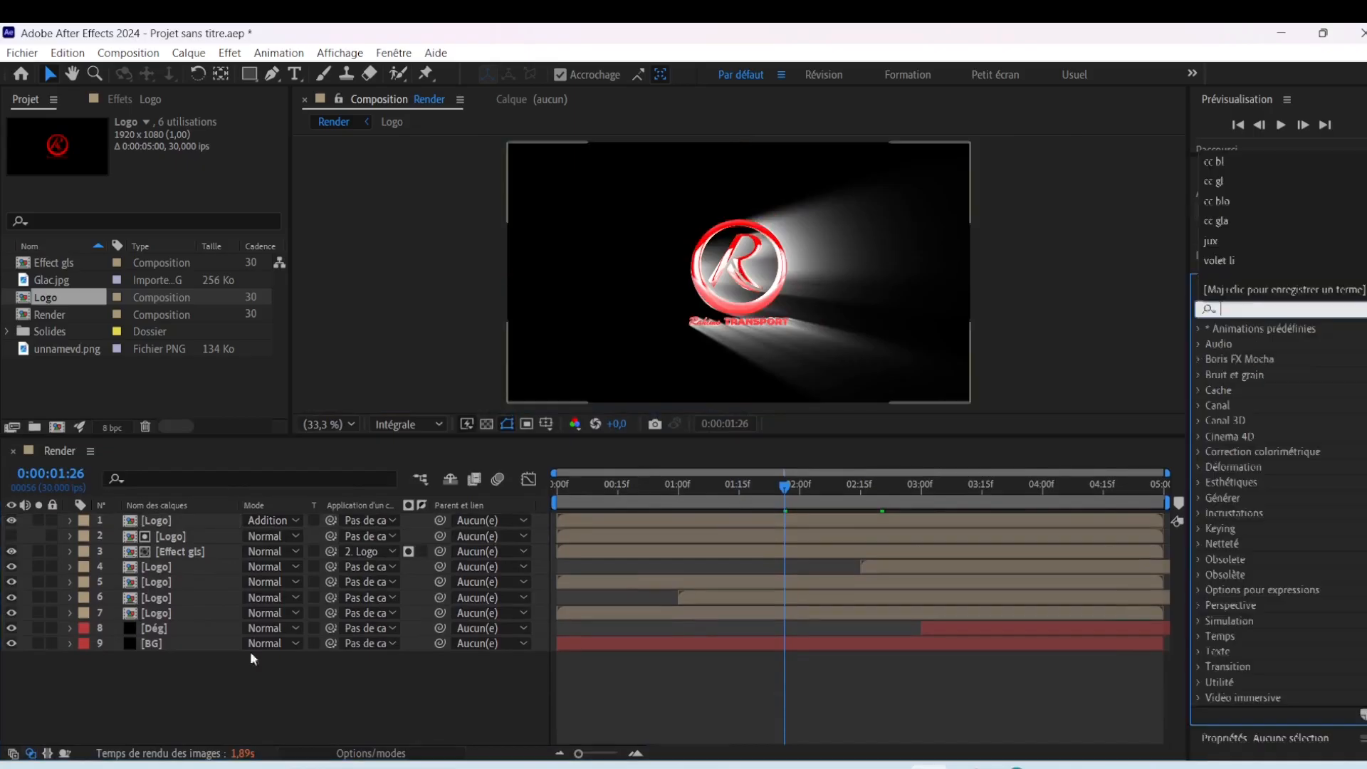
right_click(289, 702)
mouse_move(427, 491)
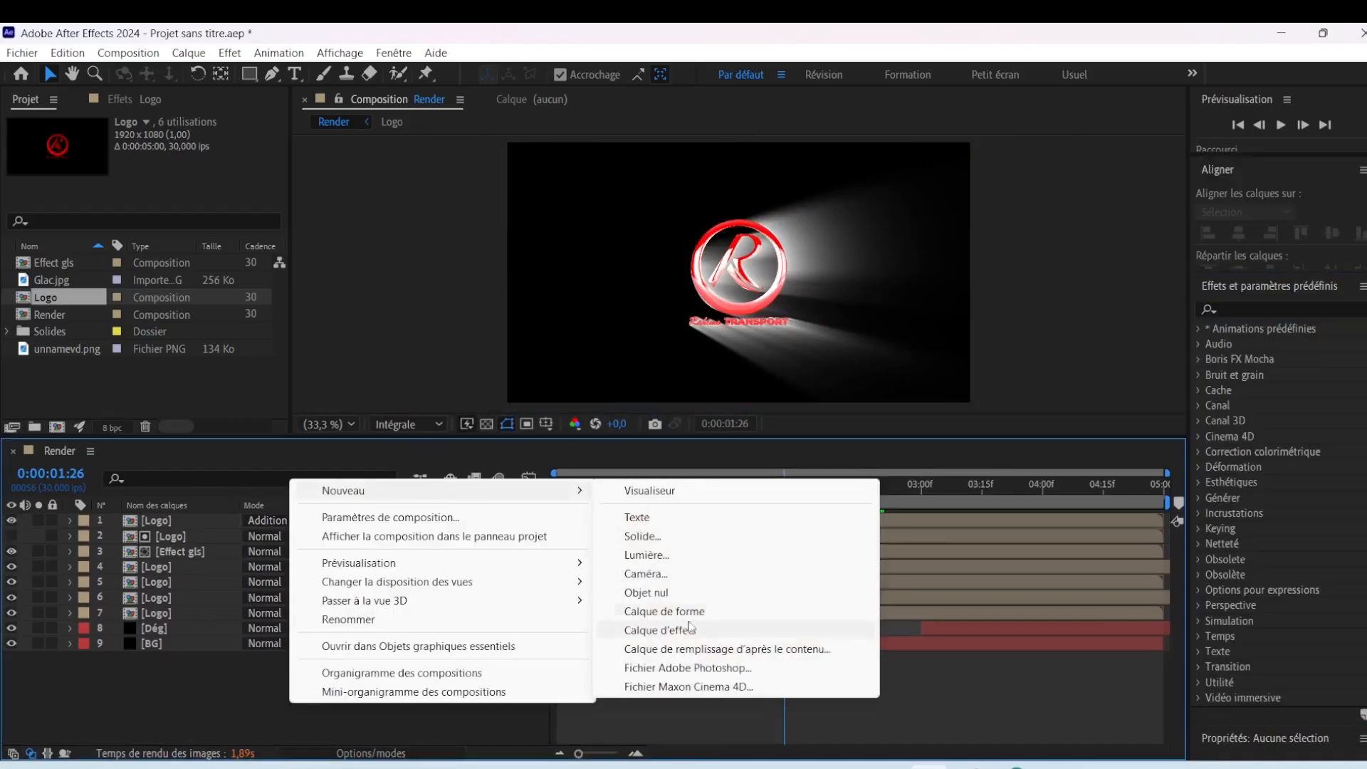
click(673, 624)
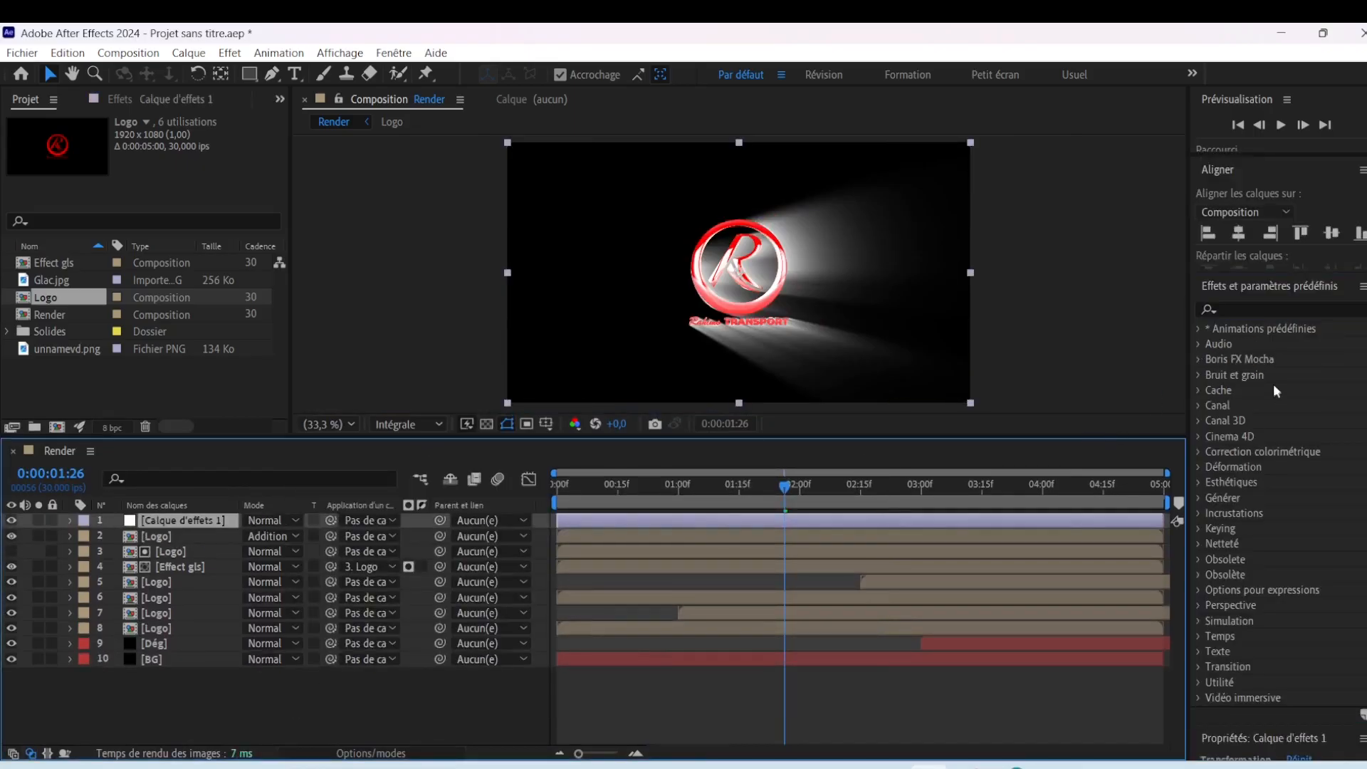
Find the Volet linéaire transition effect and apply it to the adjustment layer
click(1268, 311)
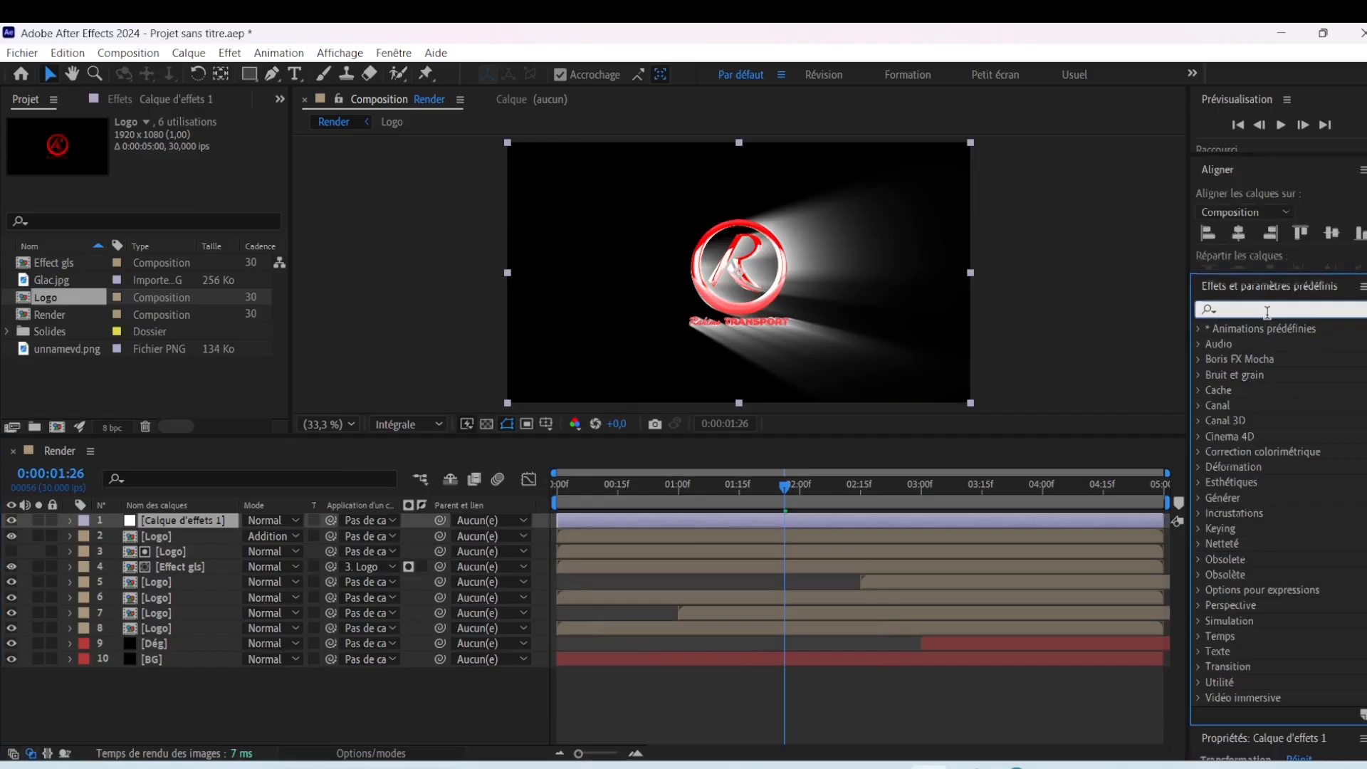
text(li)
key(BackSpace)
key(BackSpace)
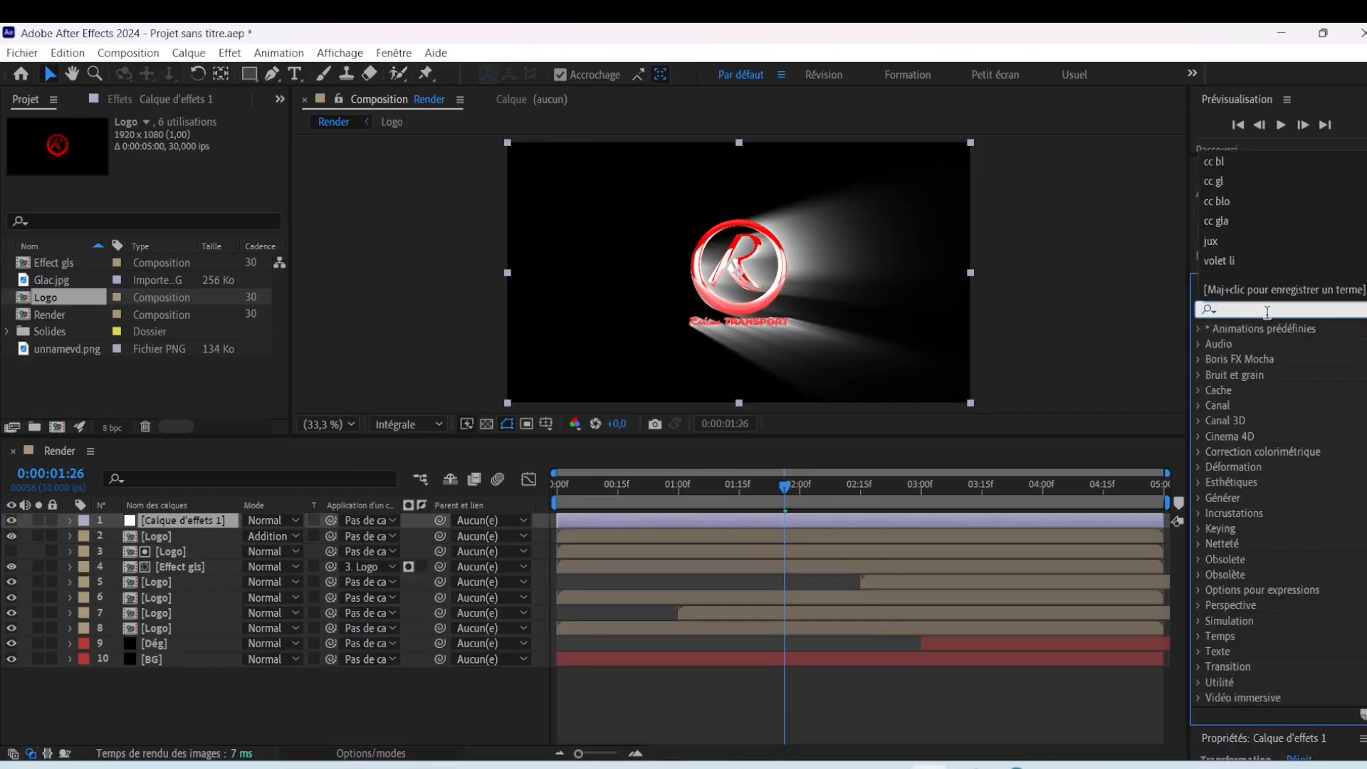
text(vol)
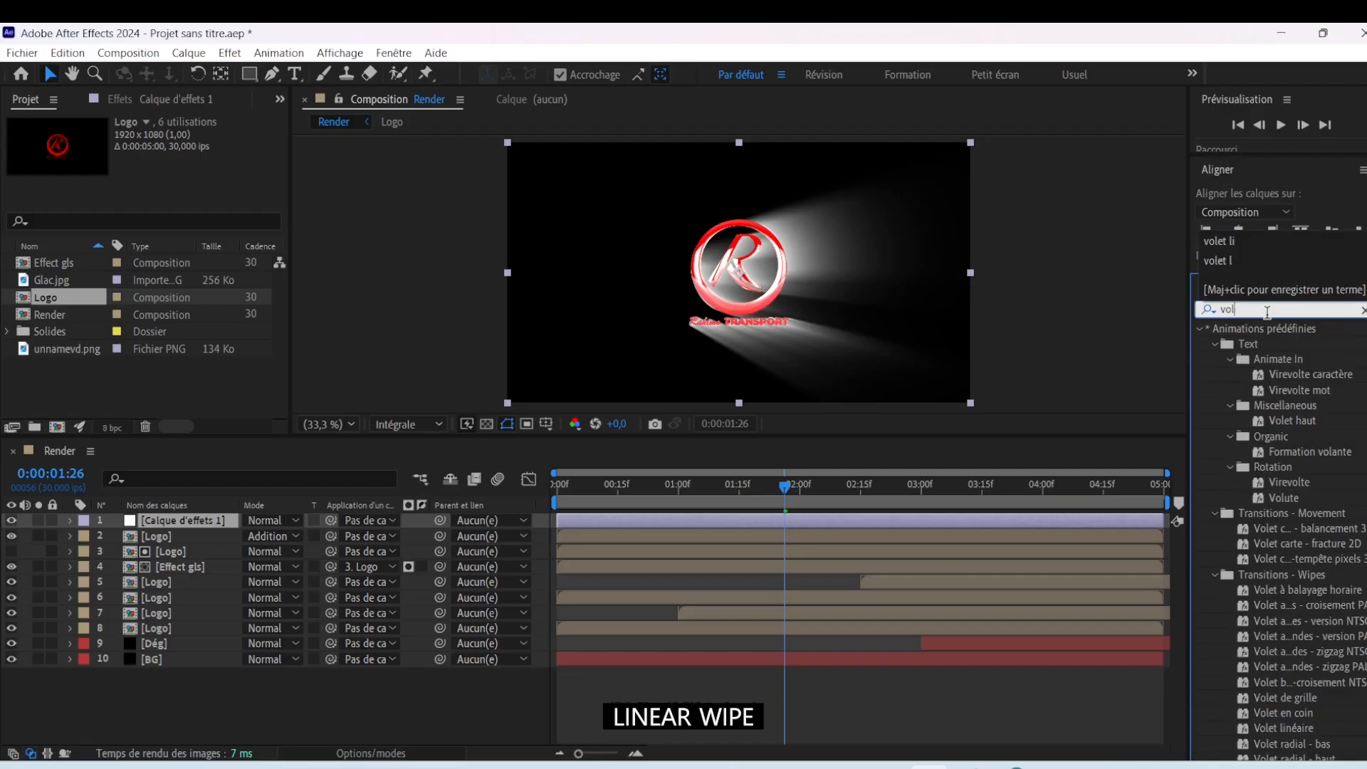
text(et li)
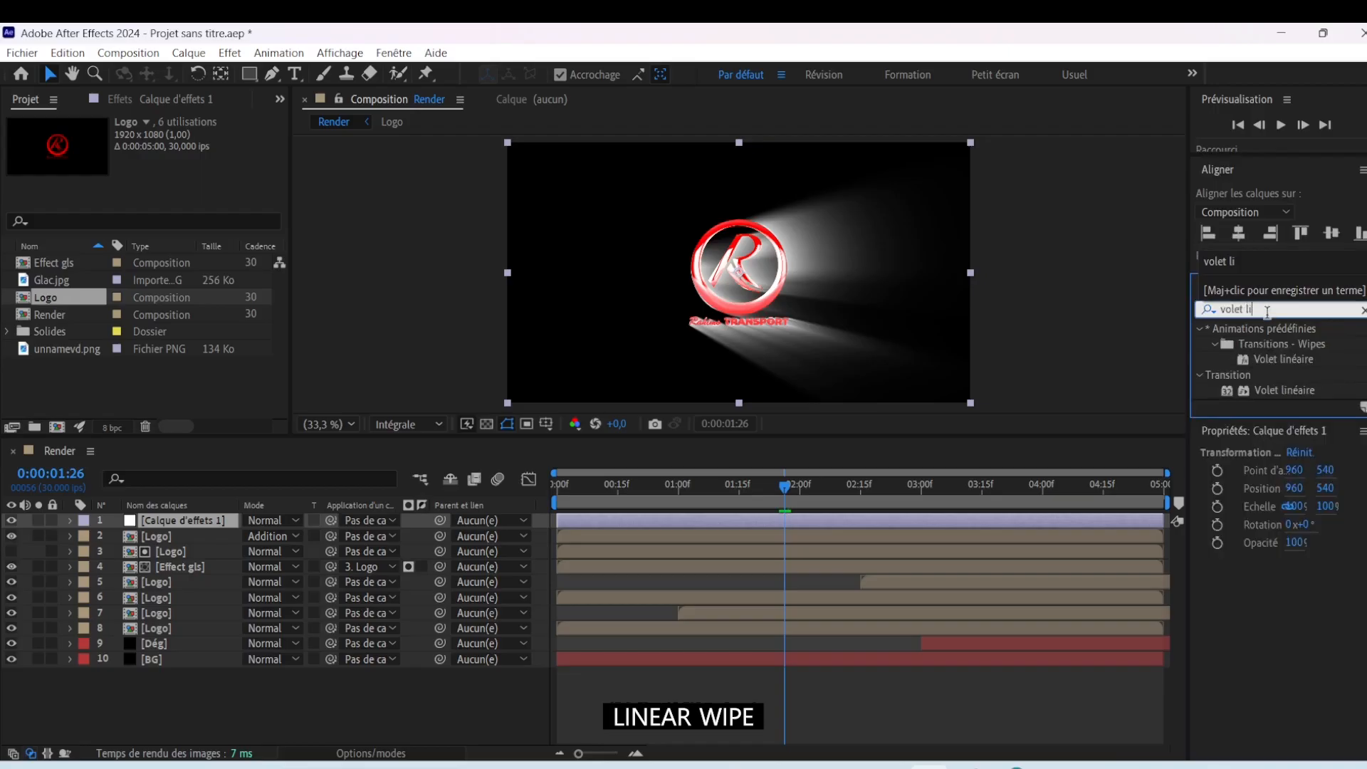
click(1282, 391)
drag(1278, 384, 839, 281)
drag(1283, 391, 783, 322)
Keyframe the Volet linéaire Pourcentage at 25% at 0:00:01:00
drag(776, 490, 678, 490)
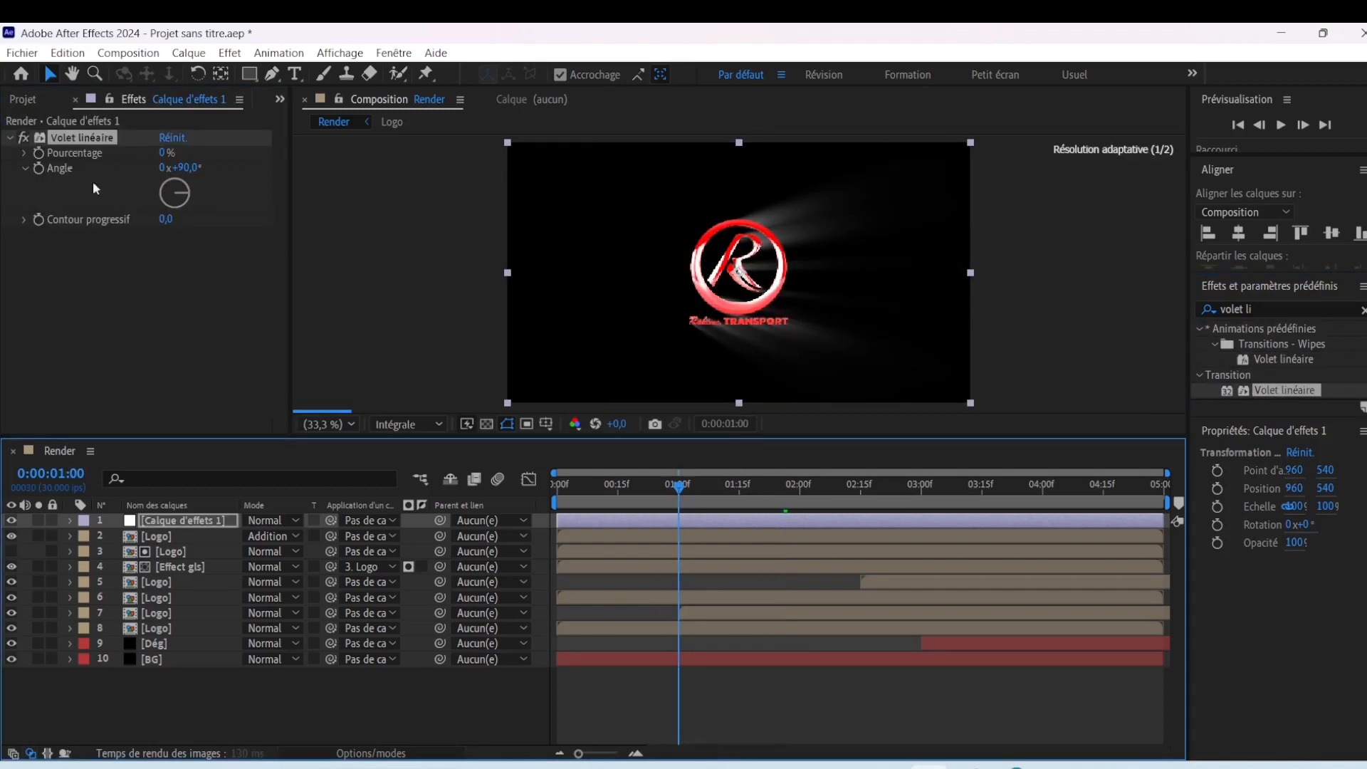
click(39, 153)
click(166, 153)
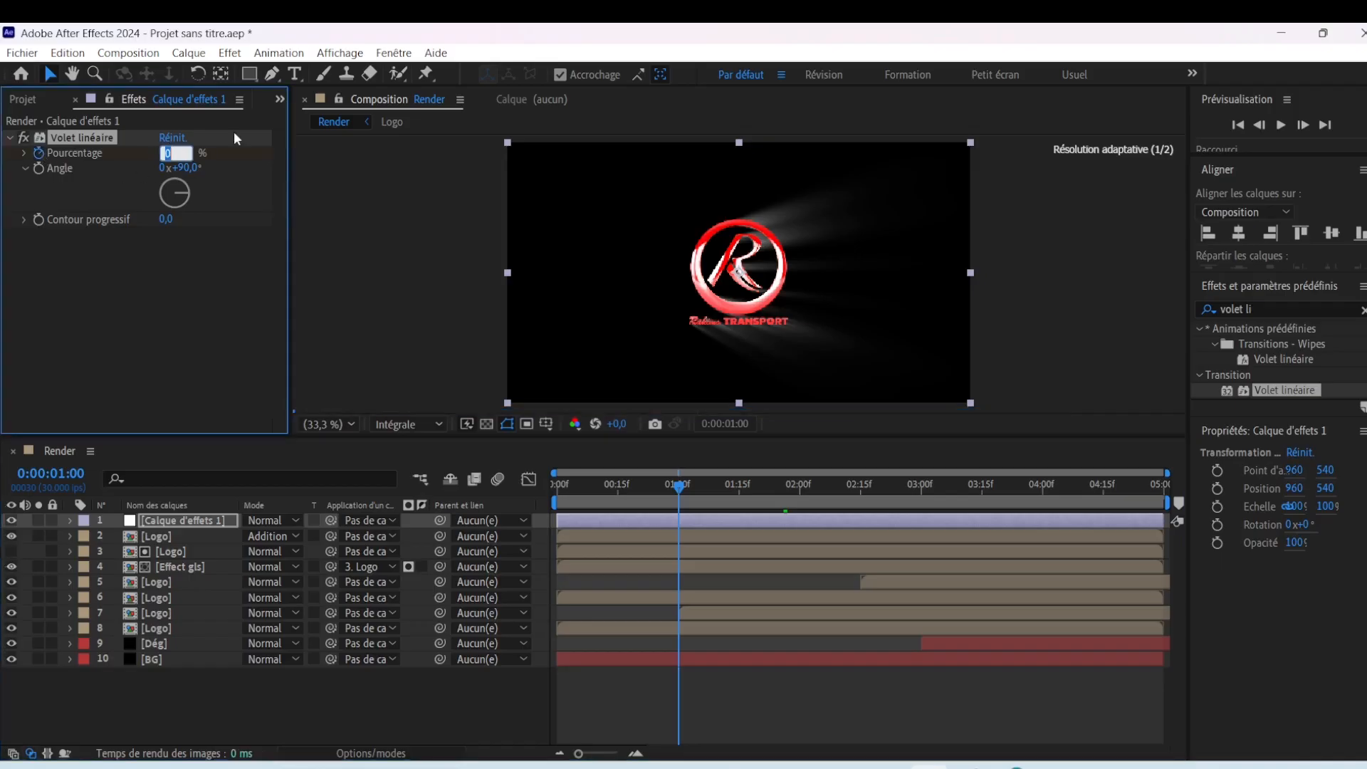
text(25)
key(Return)
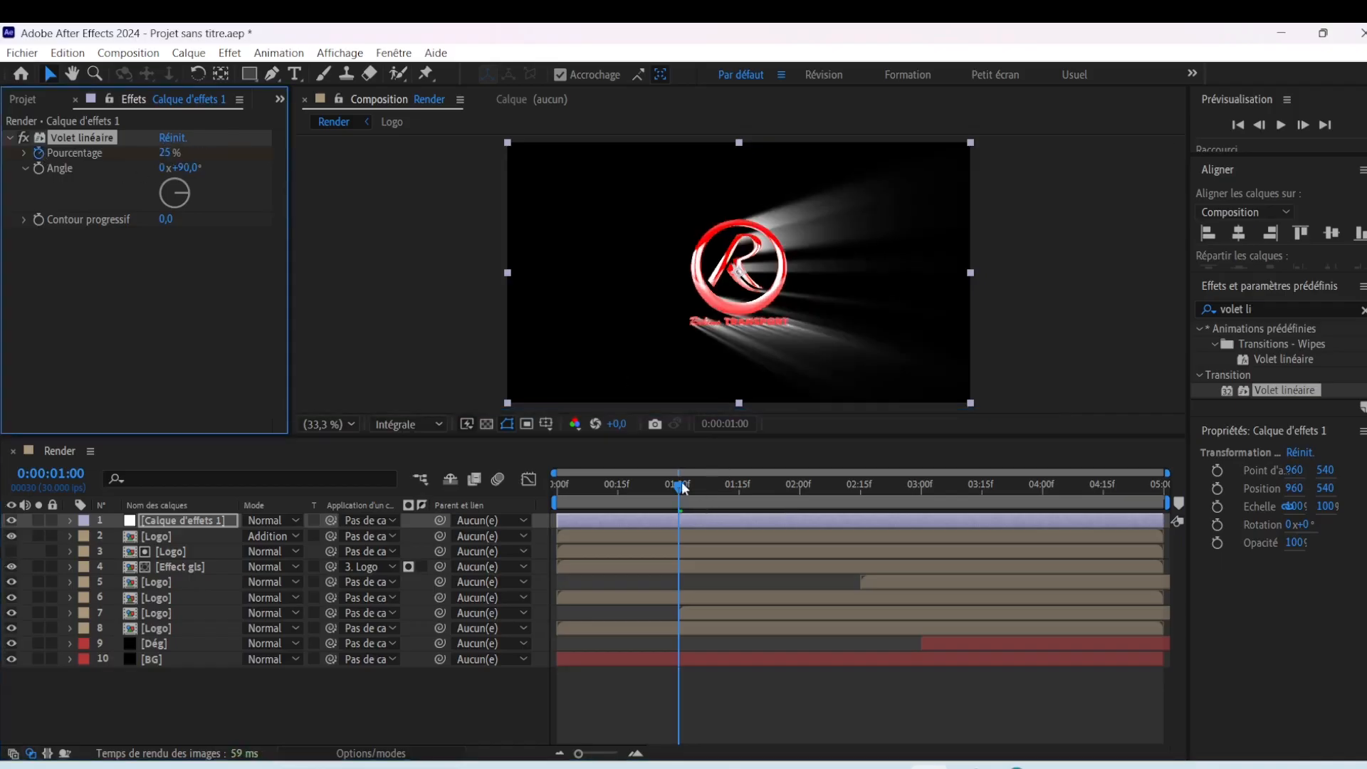
Add a Volet linéaire Pourcentage keyframe of 80% at the start of the composition
drag(682, 489, 532, 501)
click(168, 153)
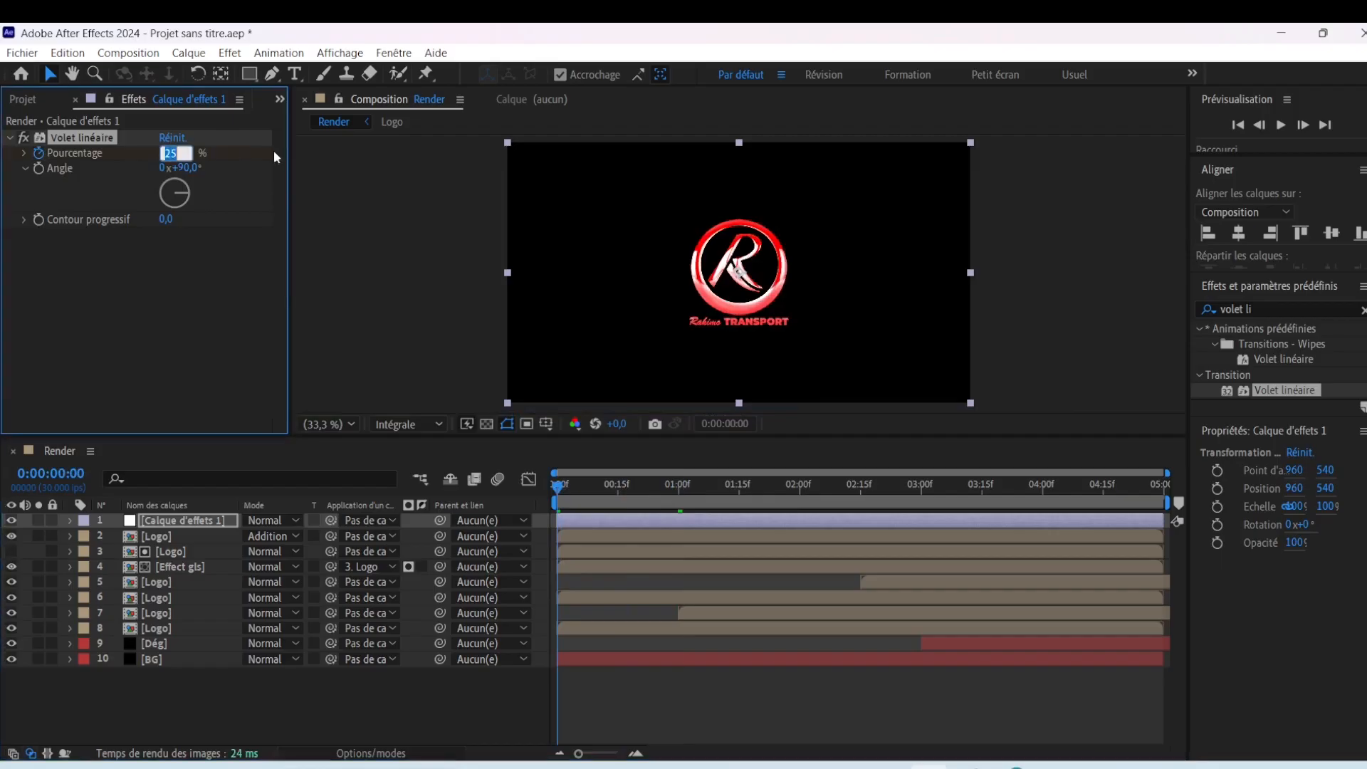
text(80)
key(Return)
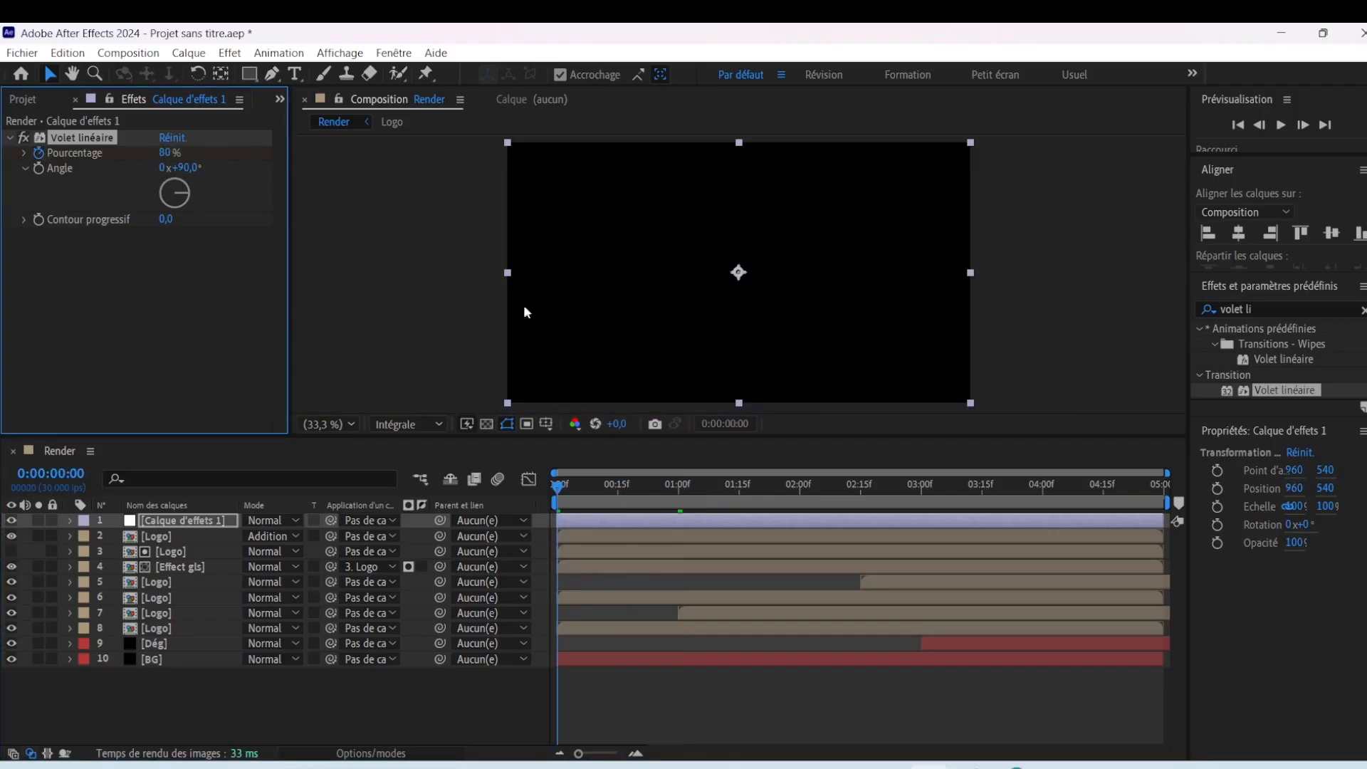
mouse_move(567, 498)
mouse_down()
mouse_move(617, 492)
mouse_move(531, 496)
mouse_move(591, 497)
mouse_move(553, 498)
mouse_up()
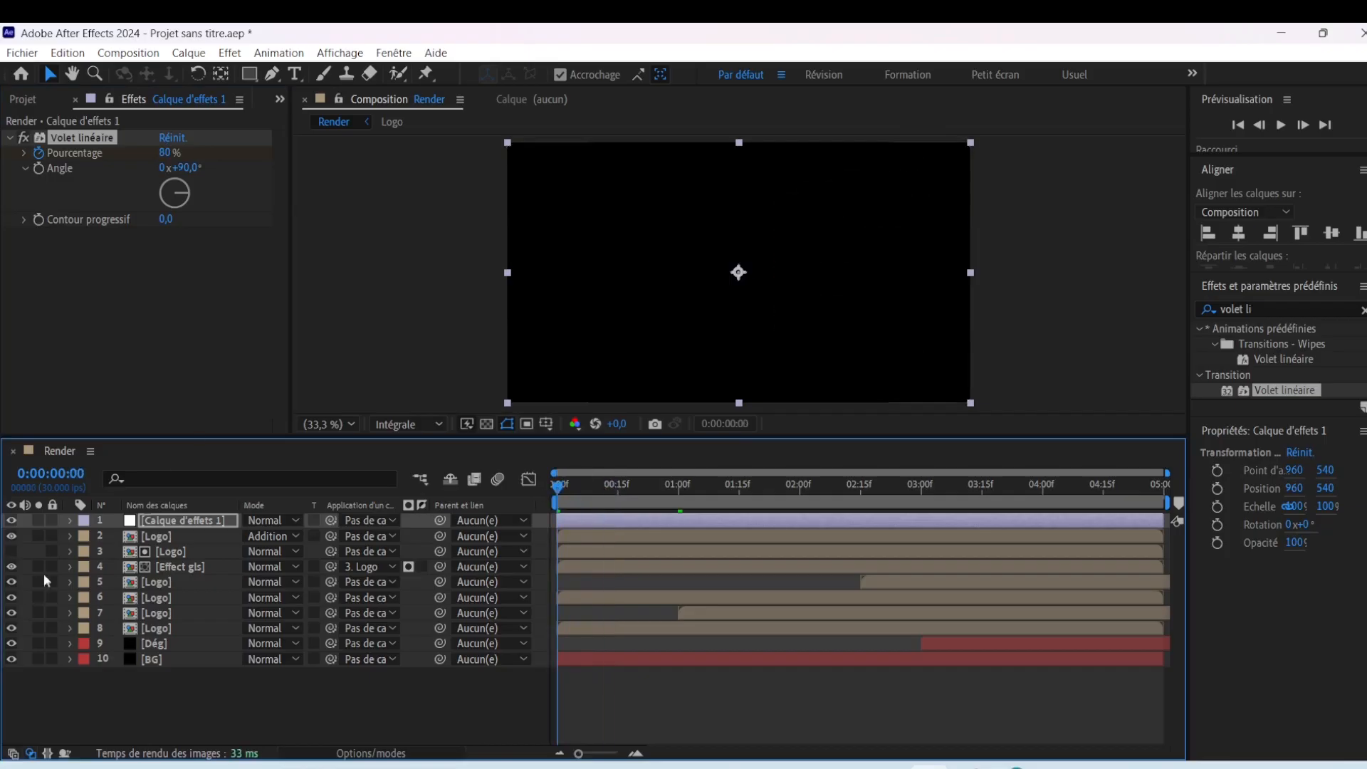
Precompose the adjustment layer, the Addition-mode Logo, the matte Logo and Effect gls layers into a new composition named Glass
click(26, 99)
click(186, 519)
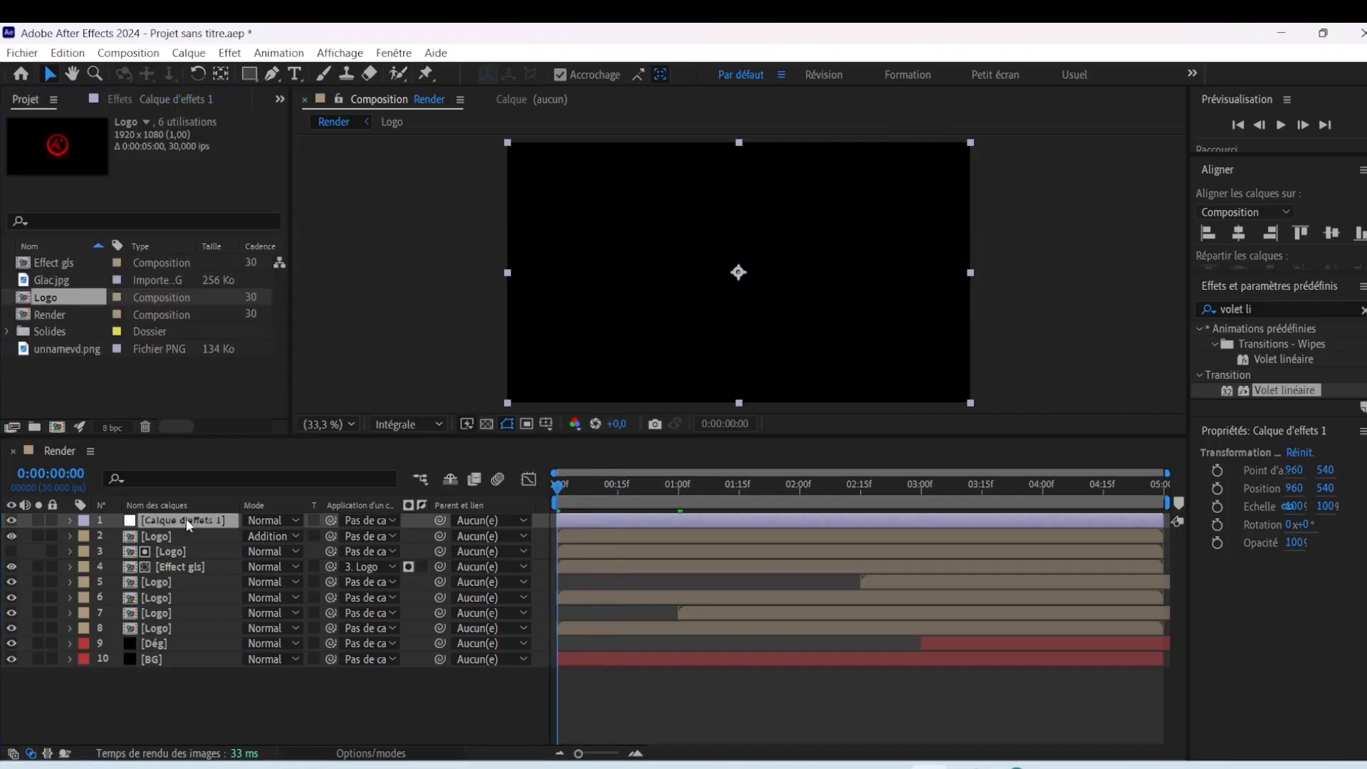
shift+click(190, 566)
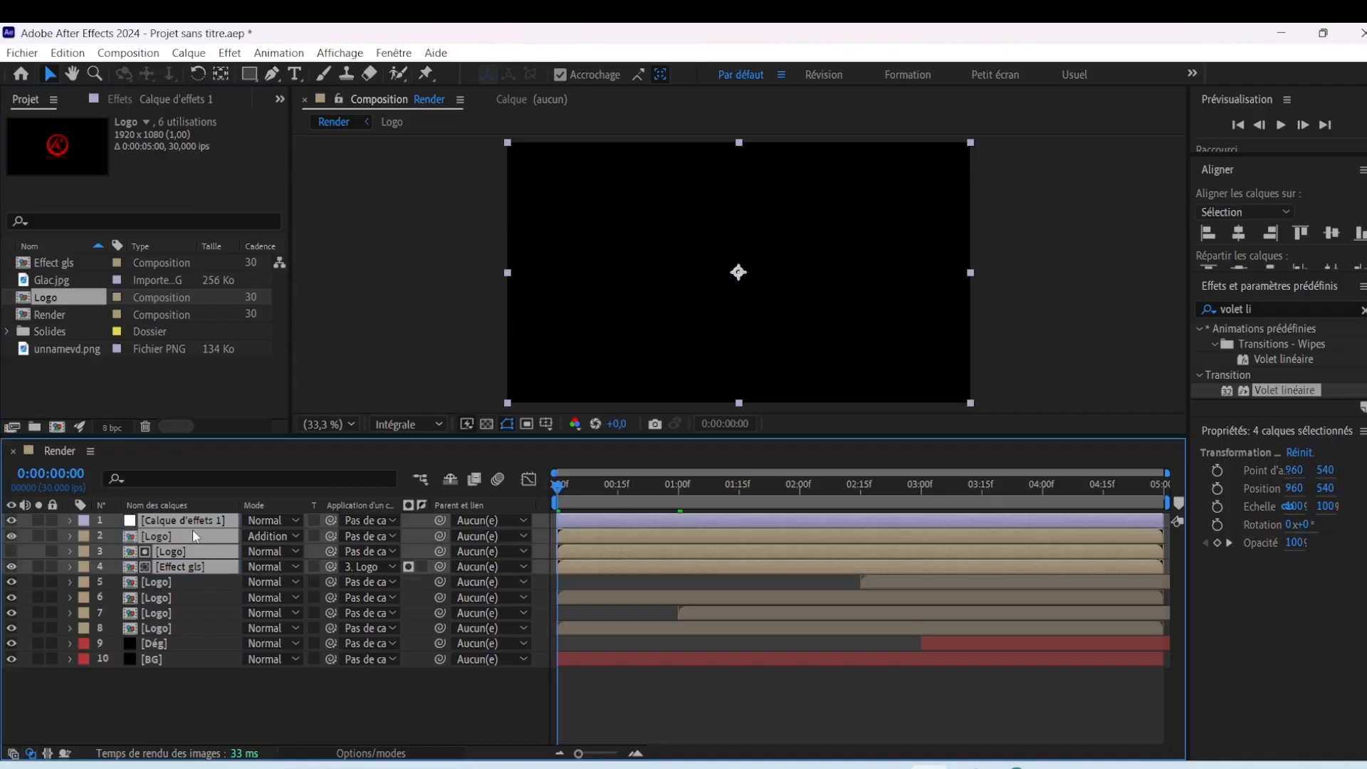
right_click(192, 529)
click(214, 647)
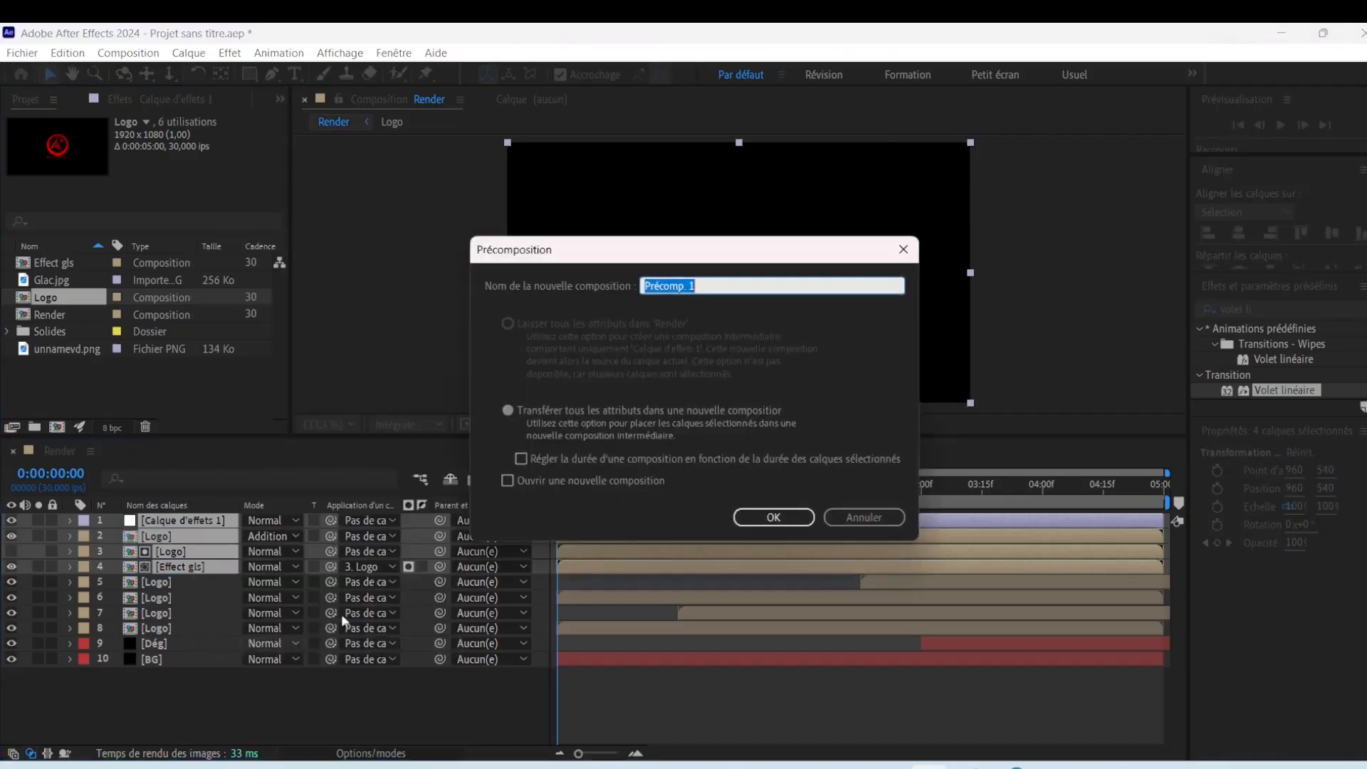
text(Glass)
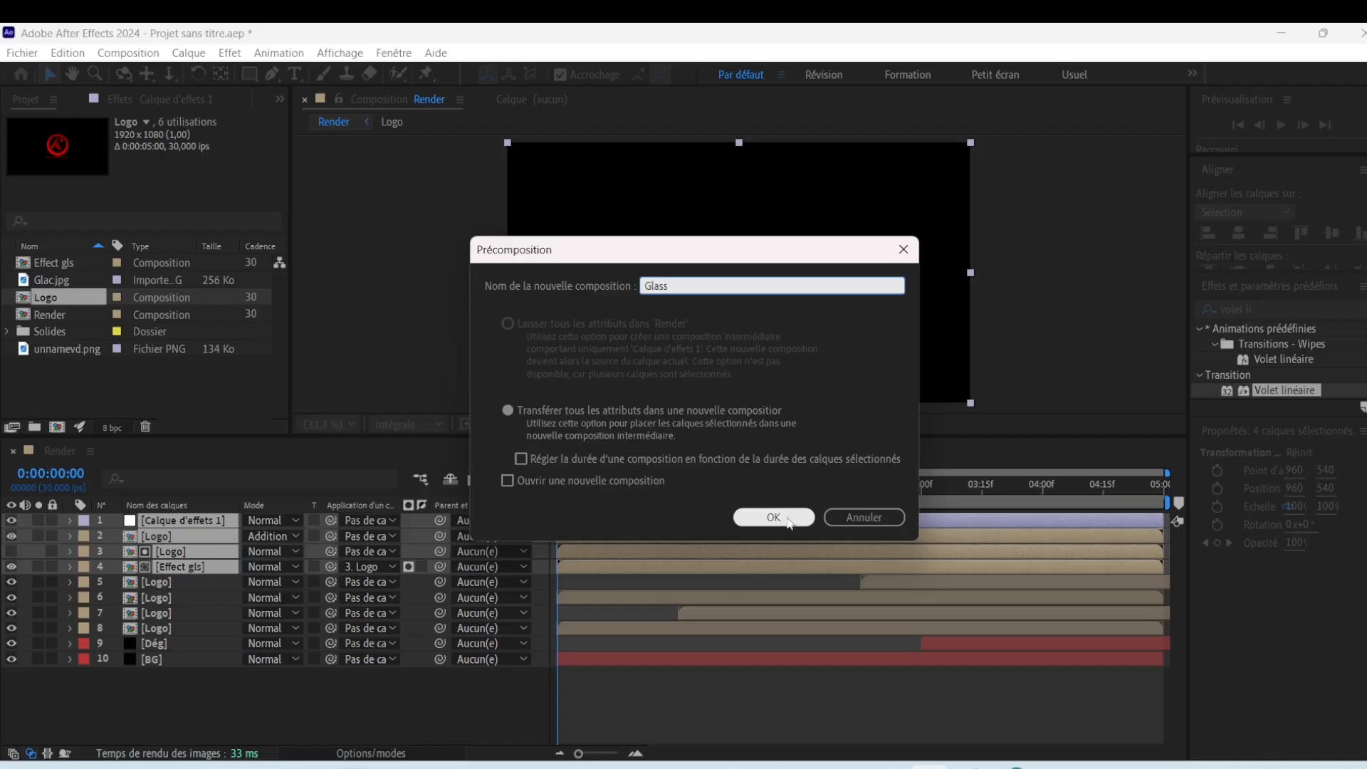
click(773, 518)
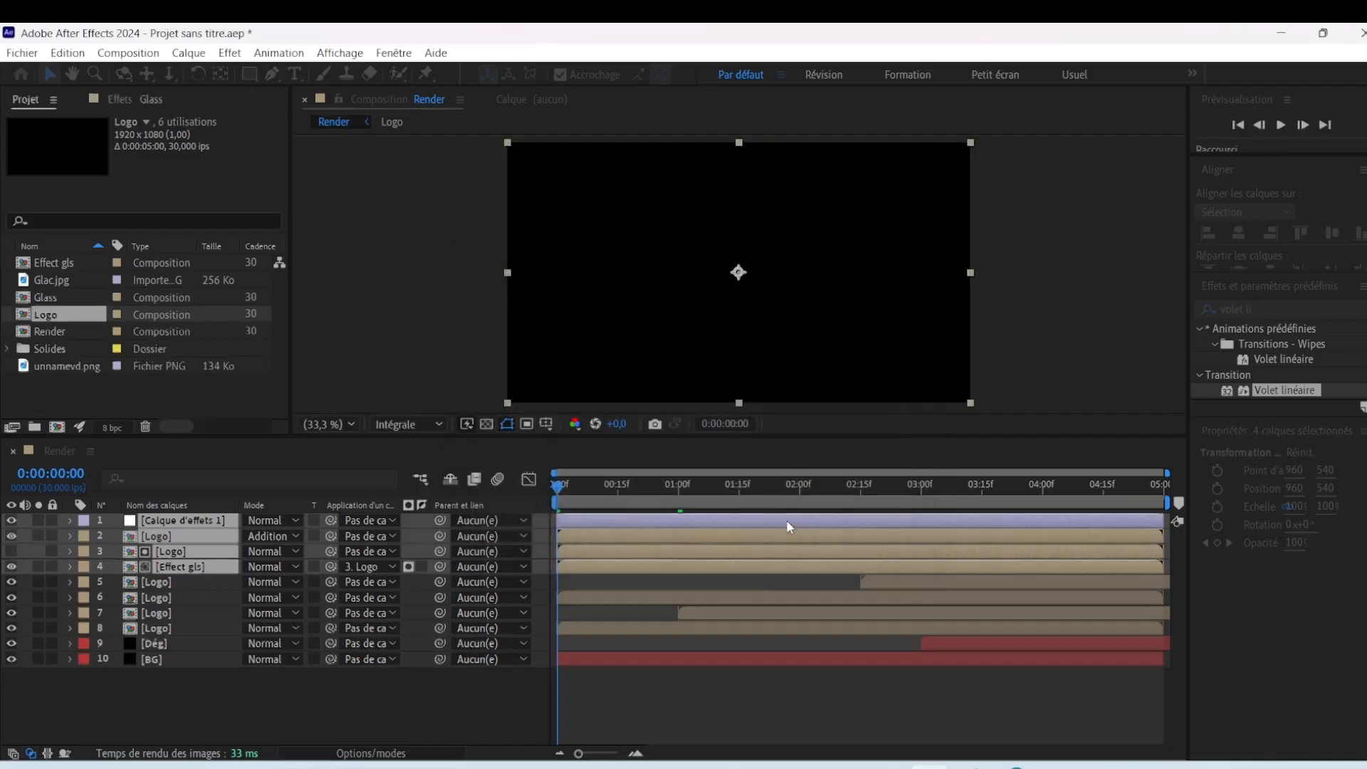
Shift the Glass layer in the timeline so that it starts at about 0:00:03:00
drag(560, 486, 961, 527)
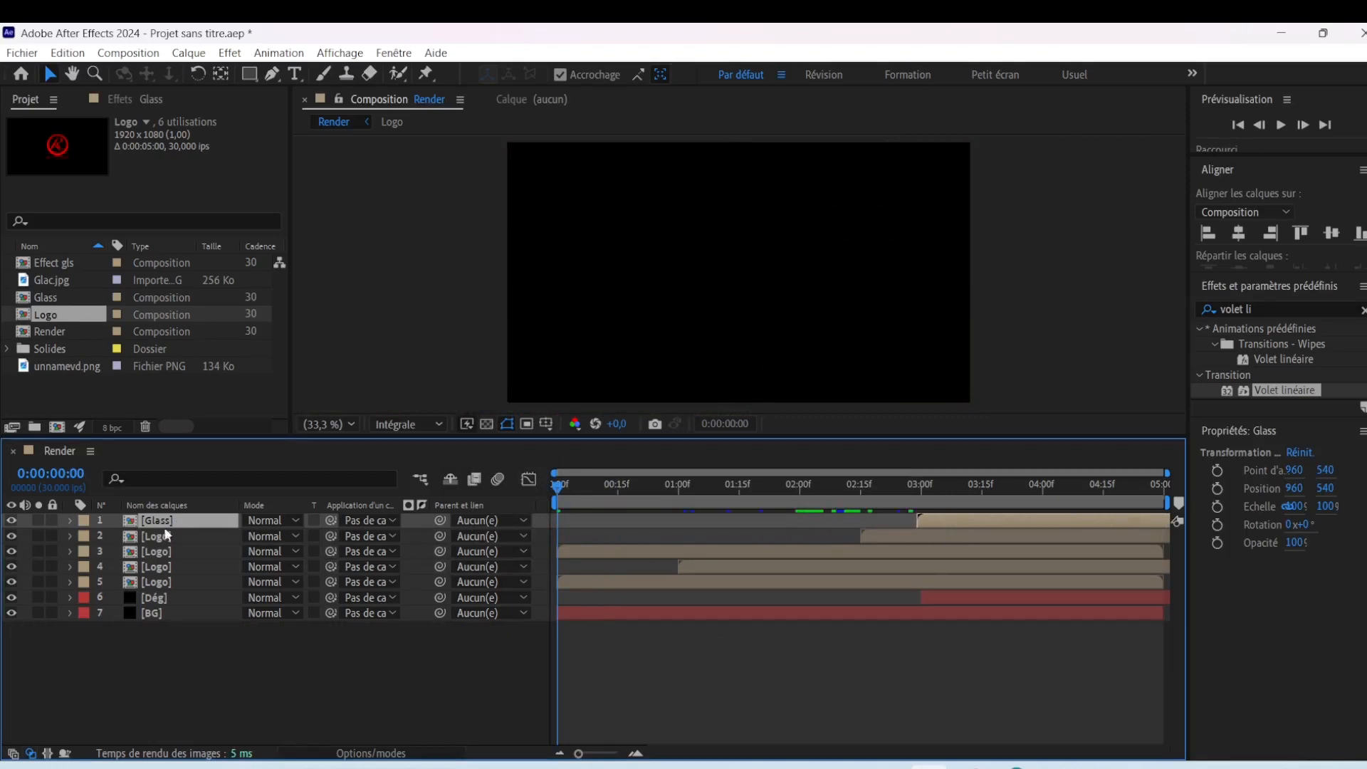
click(640, 552)
click(932, 527)
Animate the Glass layer's Opacité with keyframes at the composition start and at about 0:00:01:00, ending at 100%
key(t)
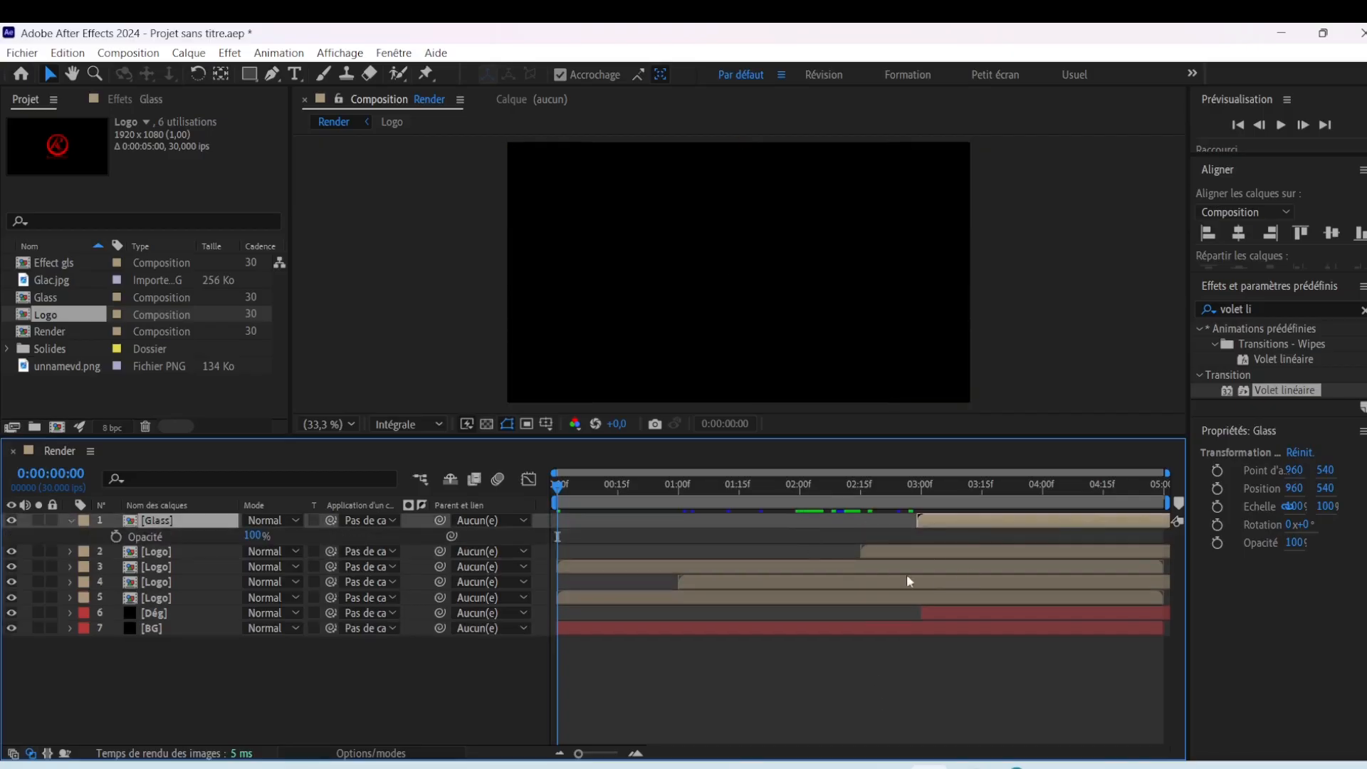
drag(682, 497, 458, 484)
click(116, 537)
click(255, 536)
text(9)
key(Return)
key(F2)
Enlarge the composition viewer and create a black 1920 x 1080 px solid named Calqe de fin above all layers
drag(558, 485, 1165, 508)
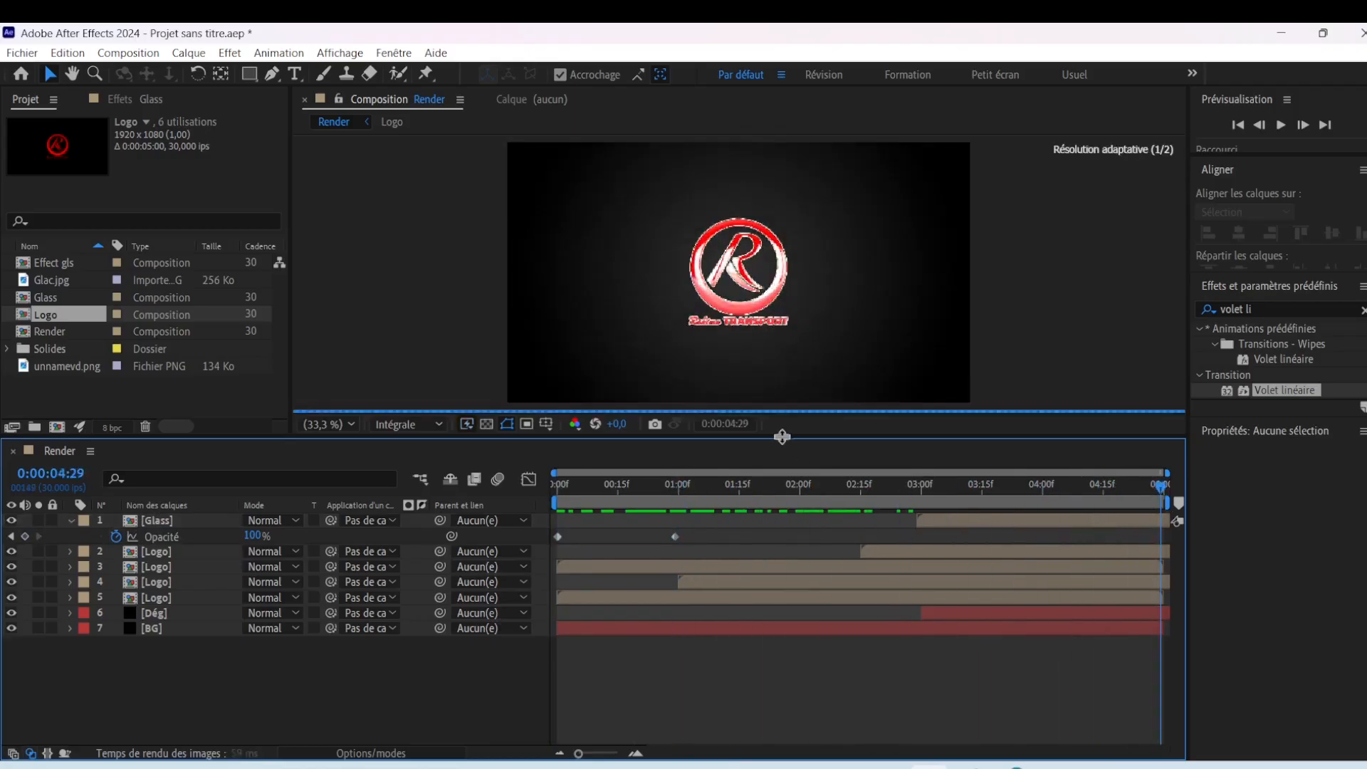
drag(781, 436, 782, 489)
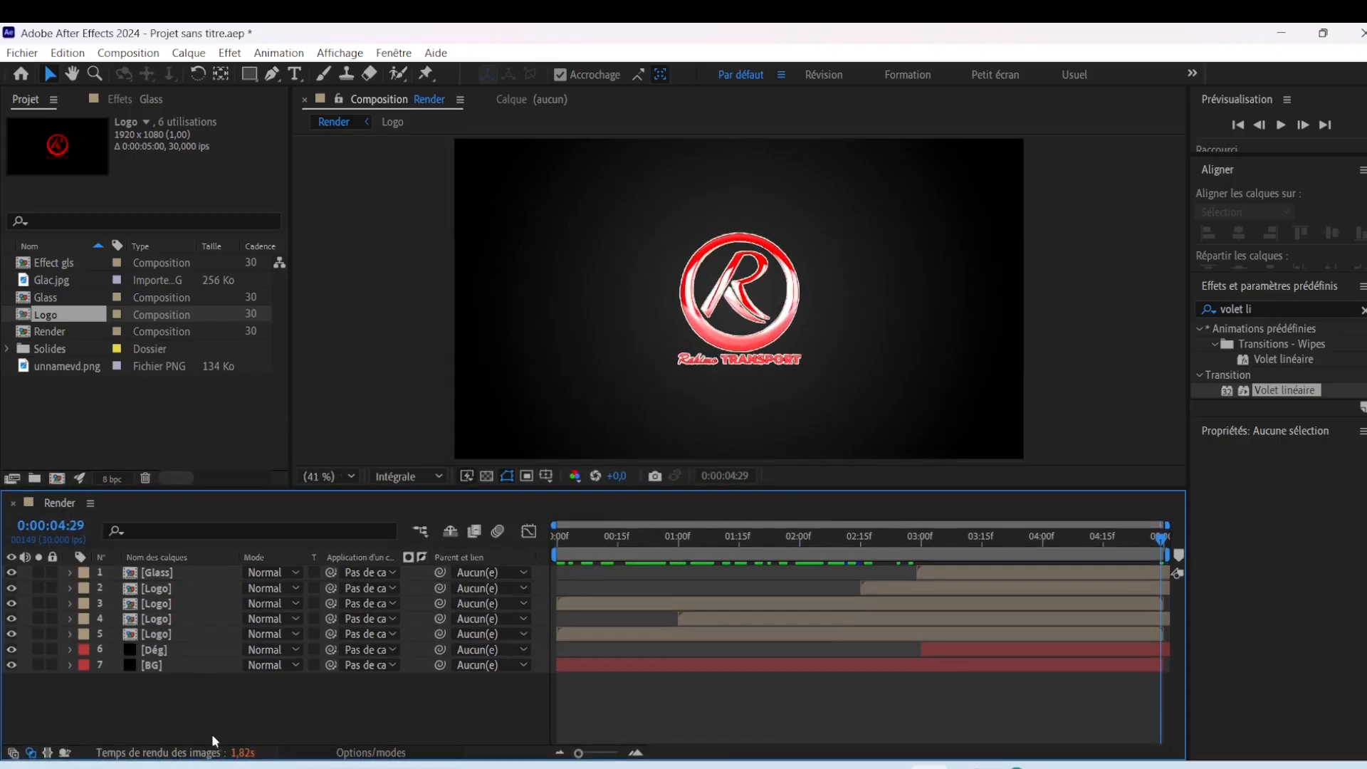
right_click(220, 697)
mouse_move(303, 485)
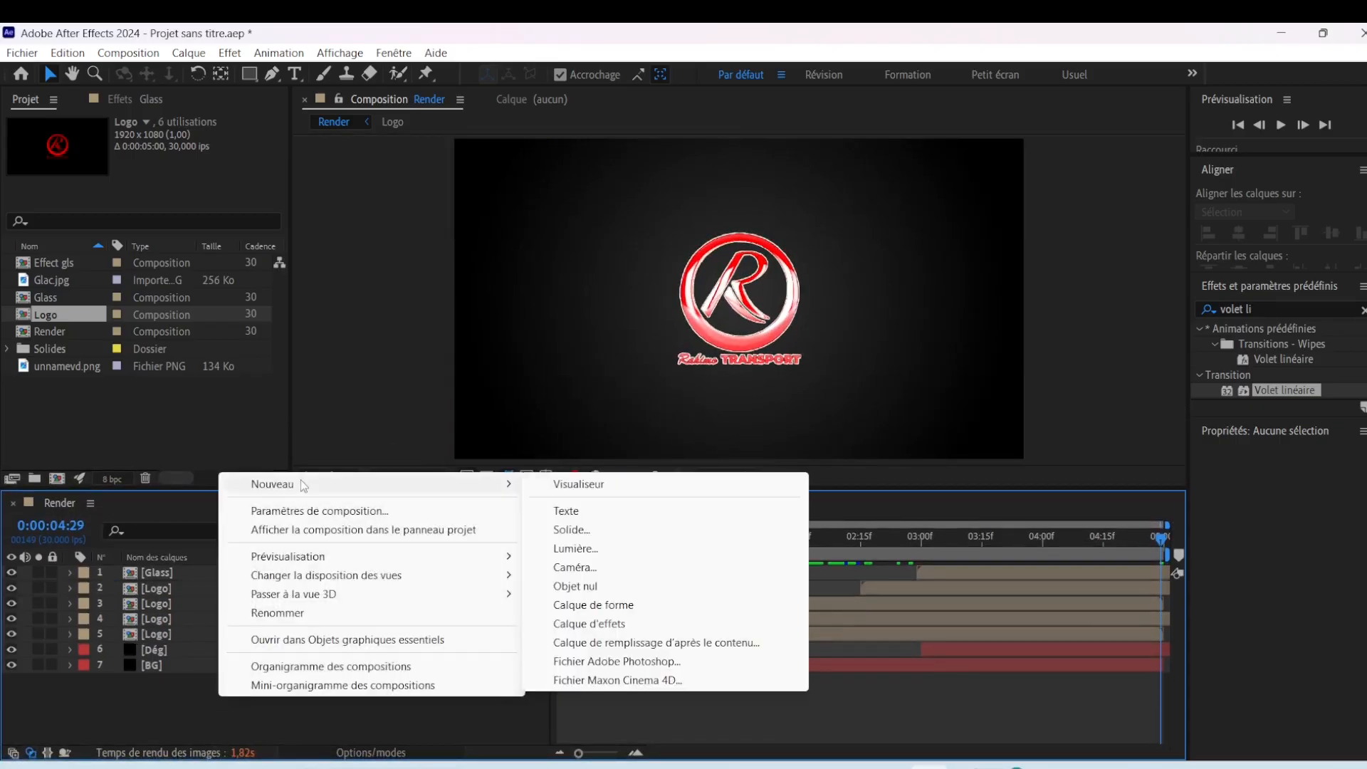
click(619, 539)
text(Calqe de fin)
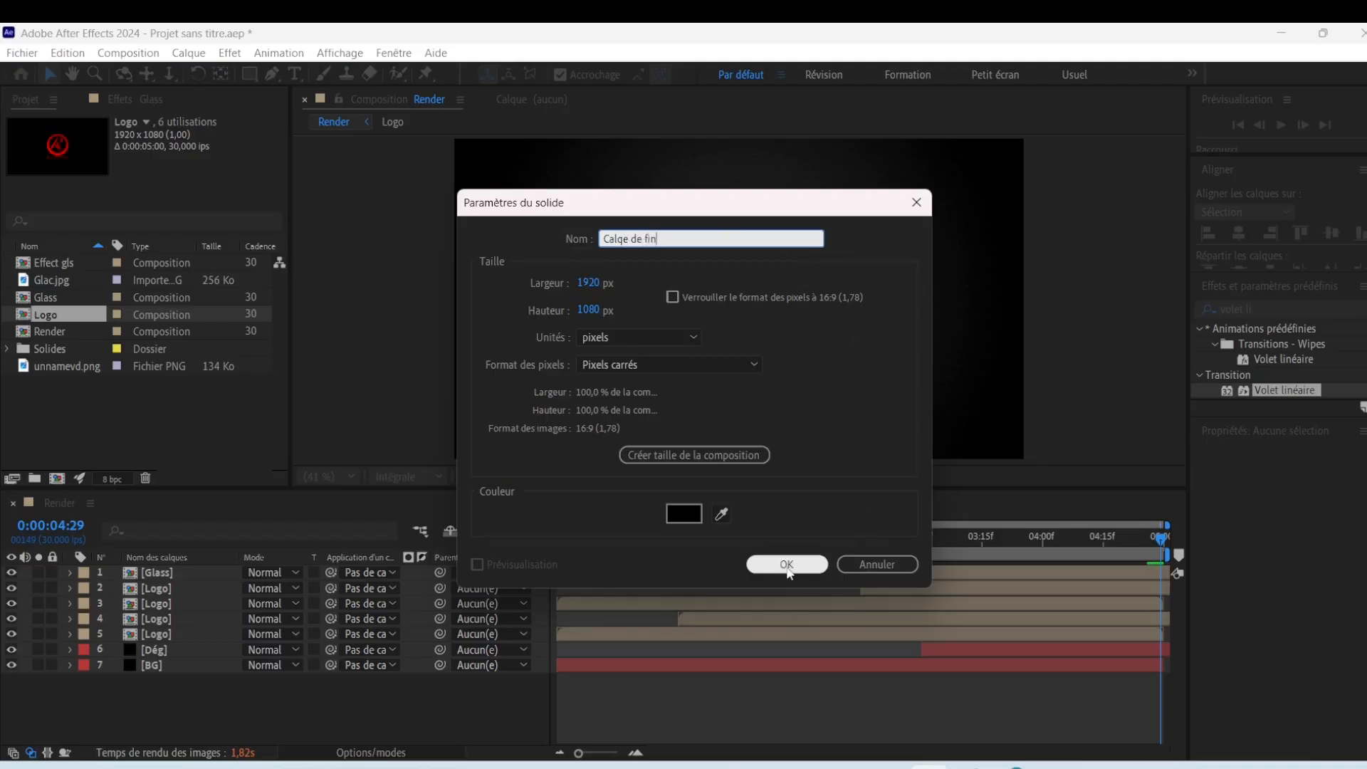
click(786, 564)
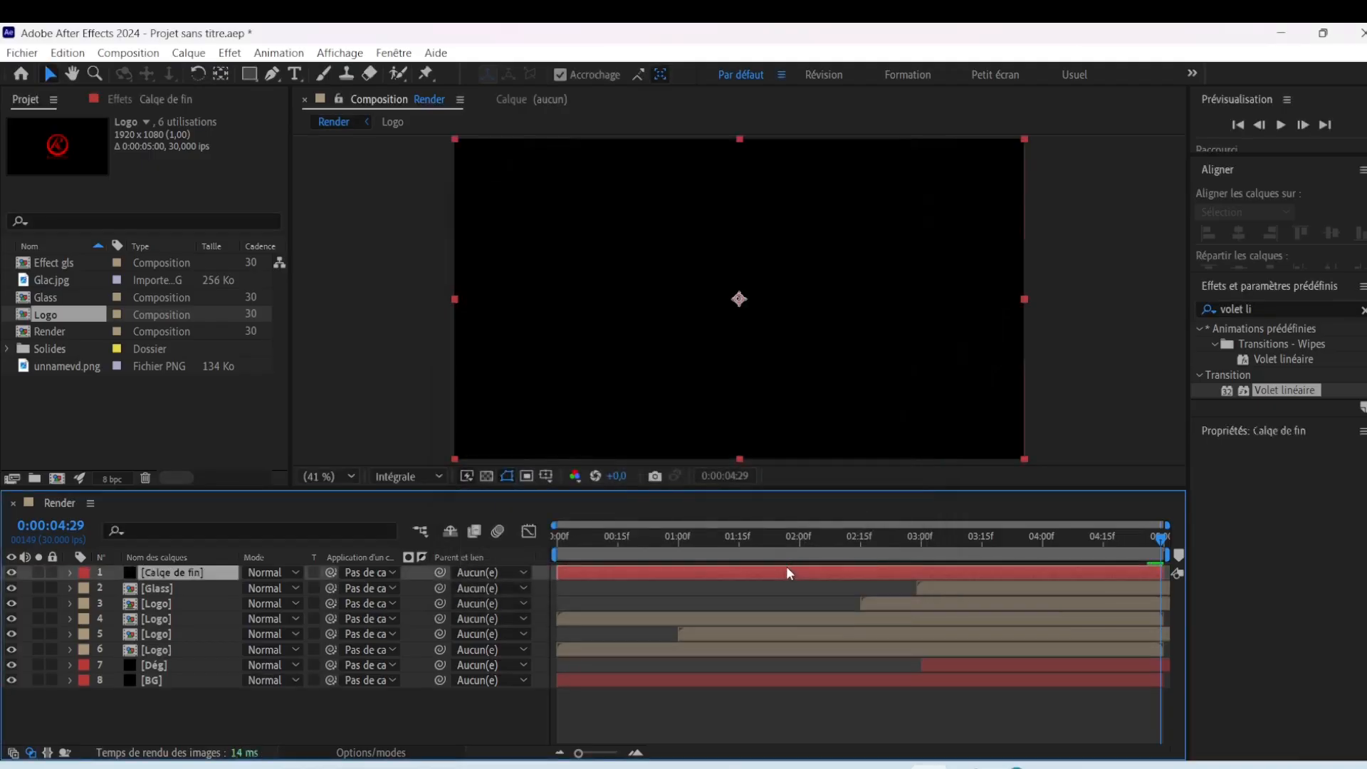
Add a full-size rectangular mask to the Calqe de fin solid and use % de la source as its shape units
double_click(249, 74)
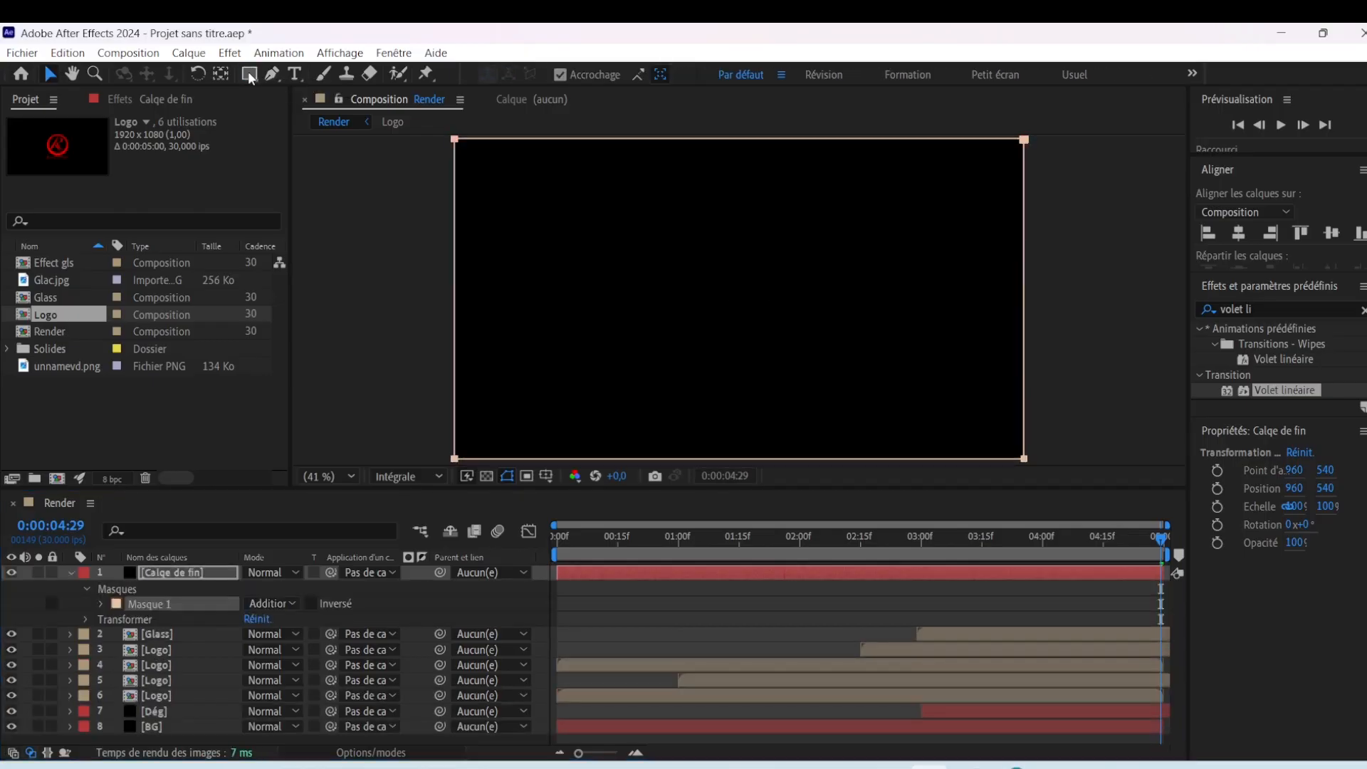
click(100, 604)
click(258, 620)
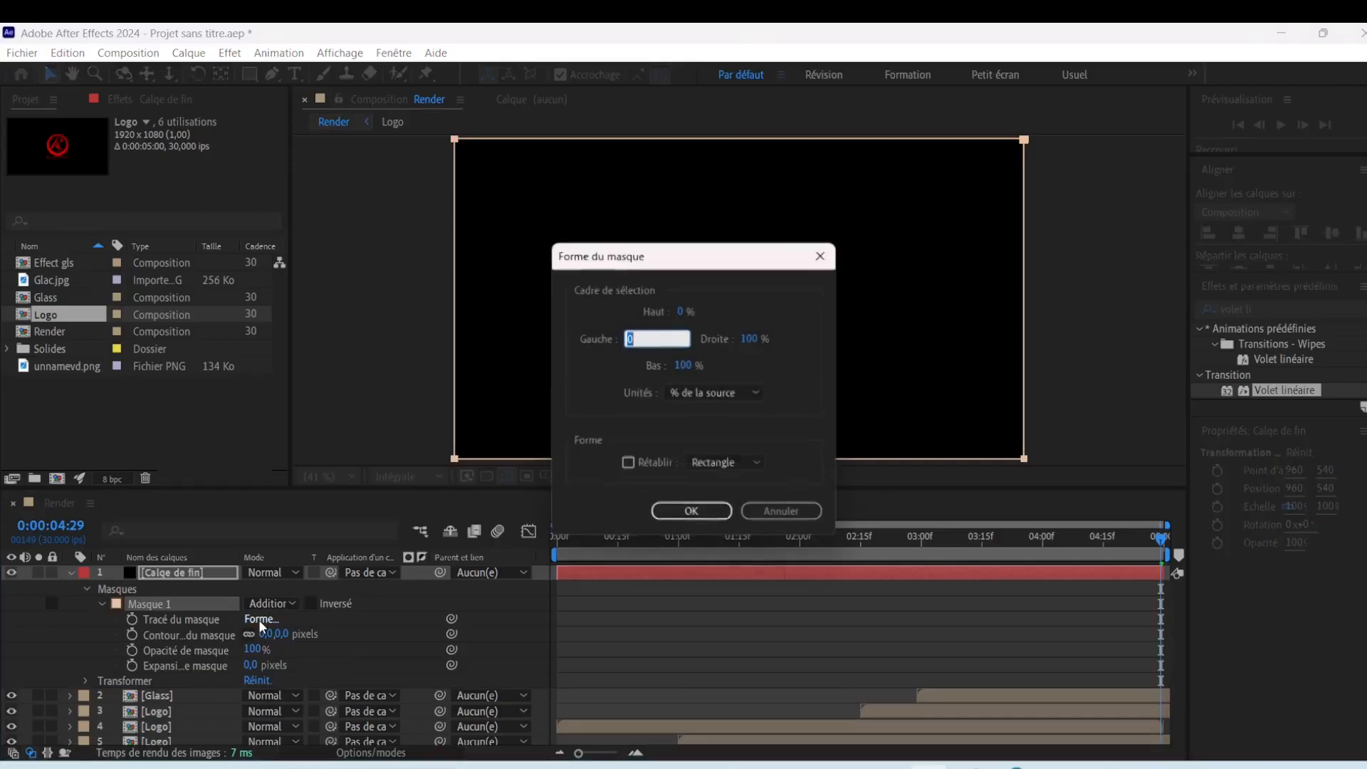
click(734, 396)
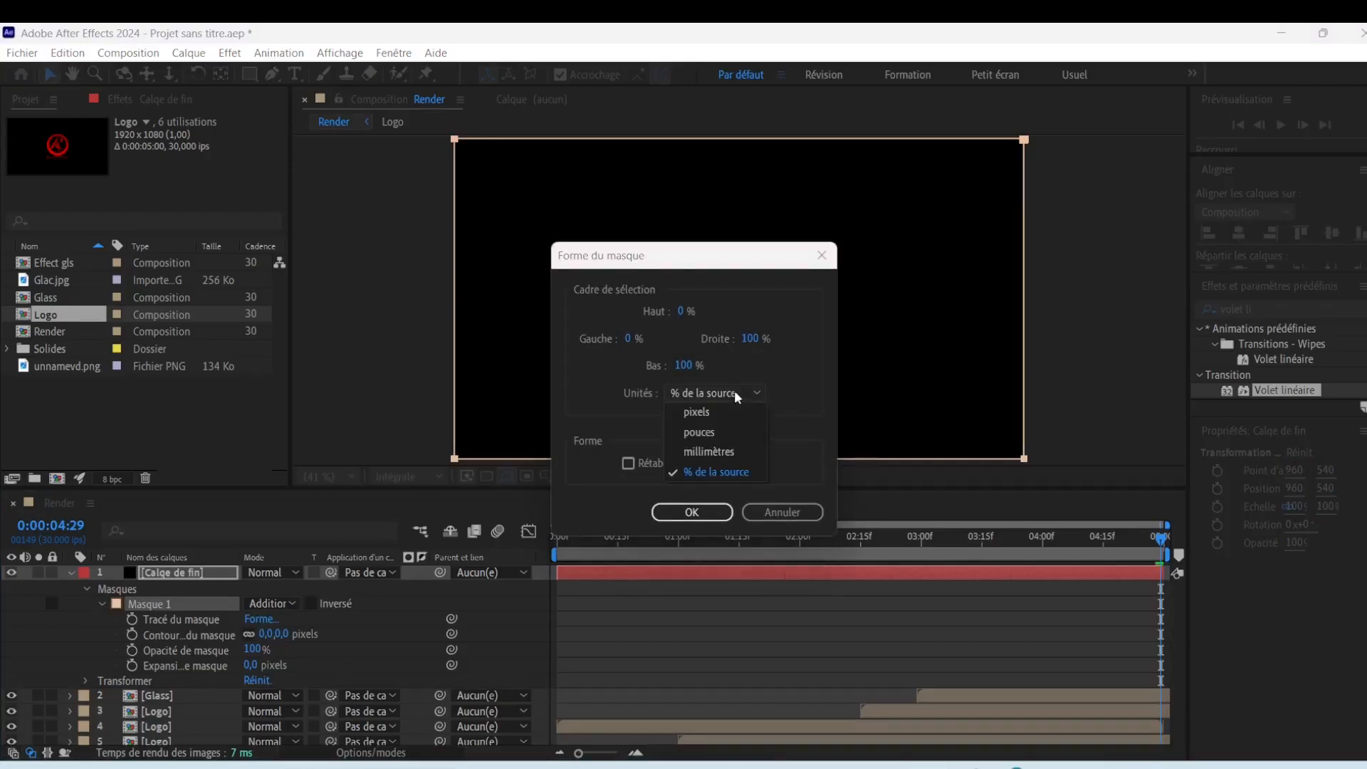
click(717, 473)
Set the mask shape's Haut to 10% and Bas to 90%, and invert the mask to form cinematic bars
click(682, 312)
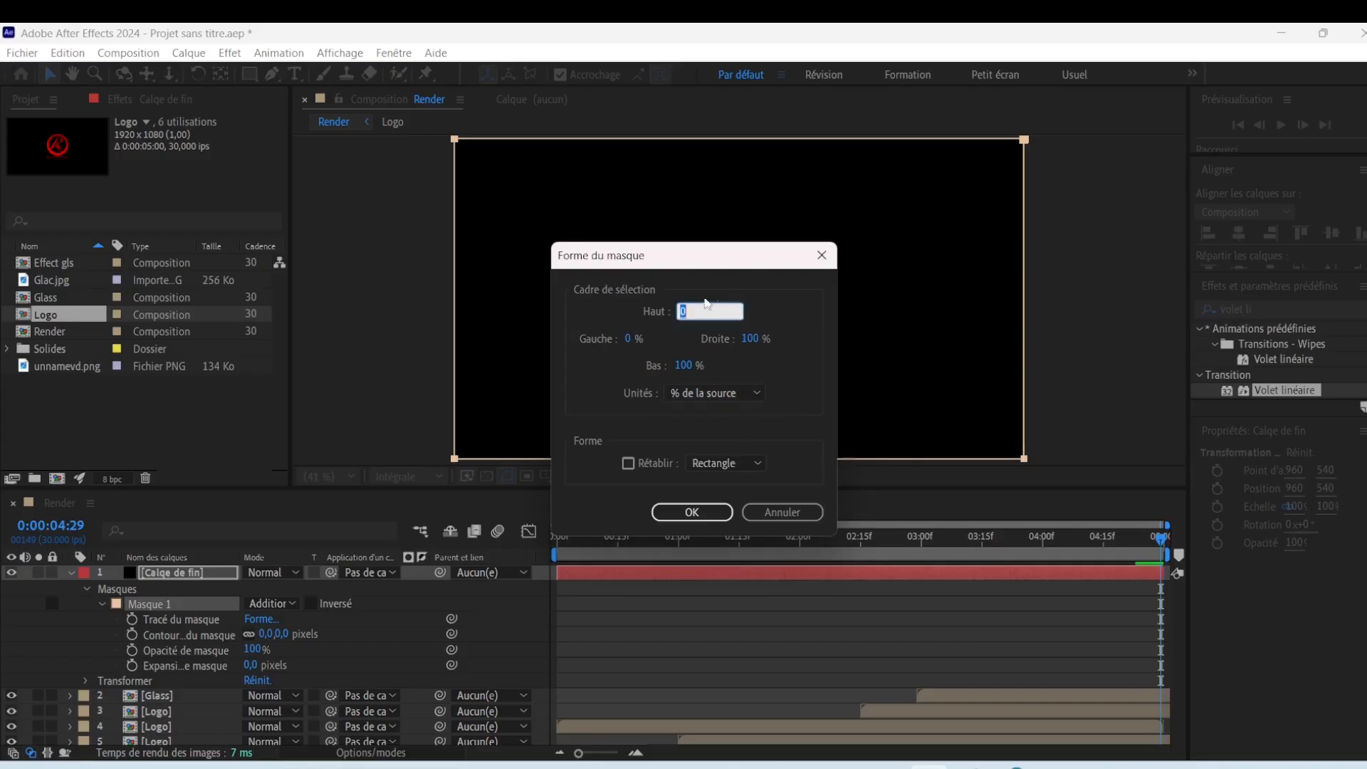
text(10)
click(684, 365)
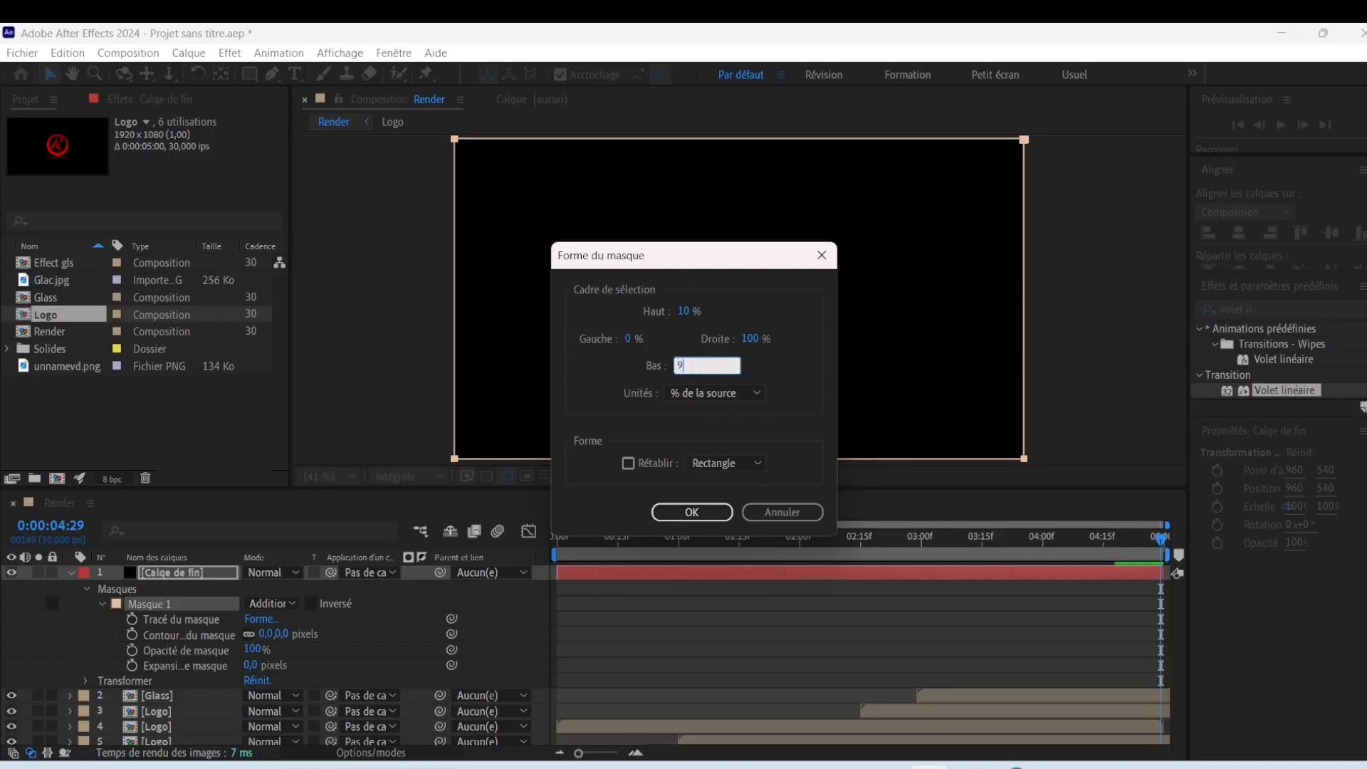
click(729, 510)
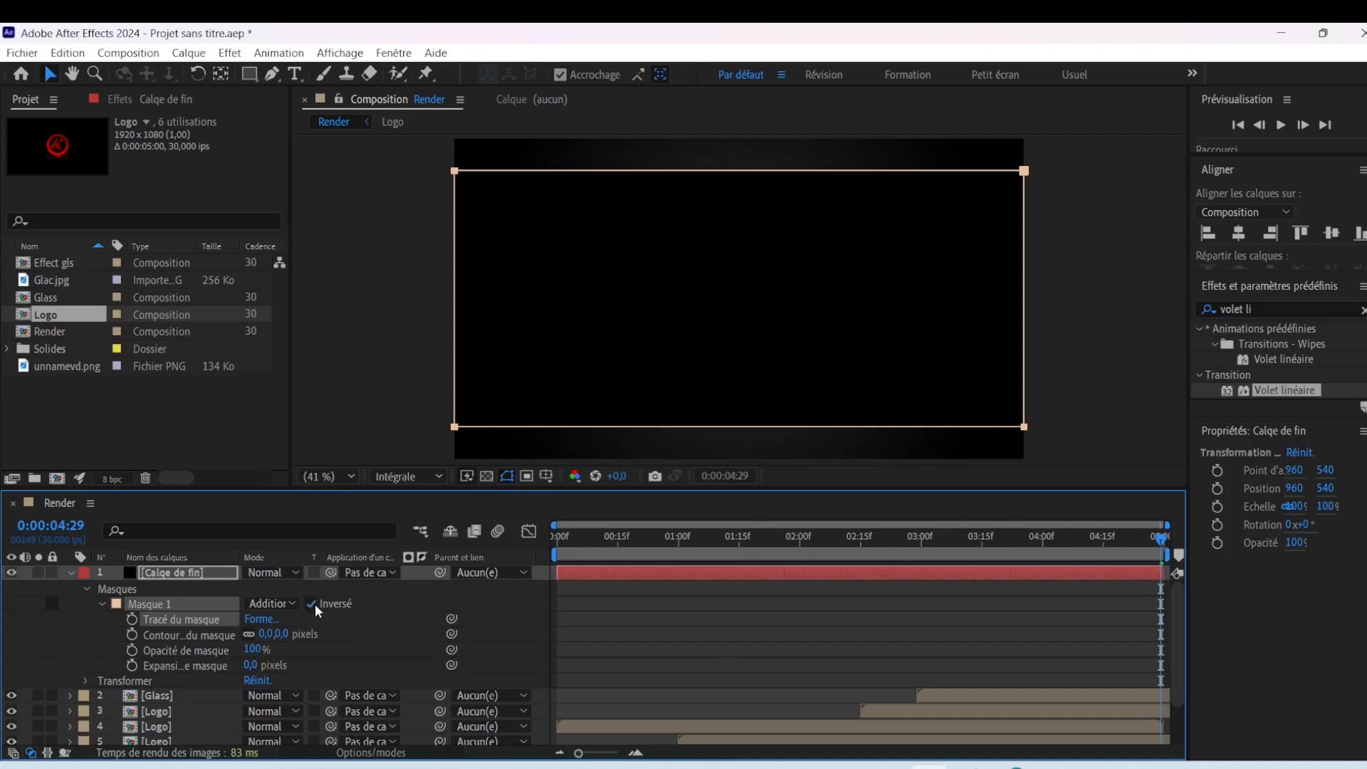
click(69, 573)
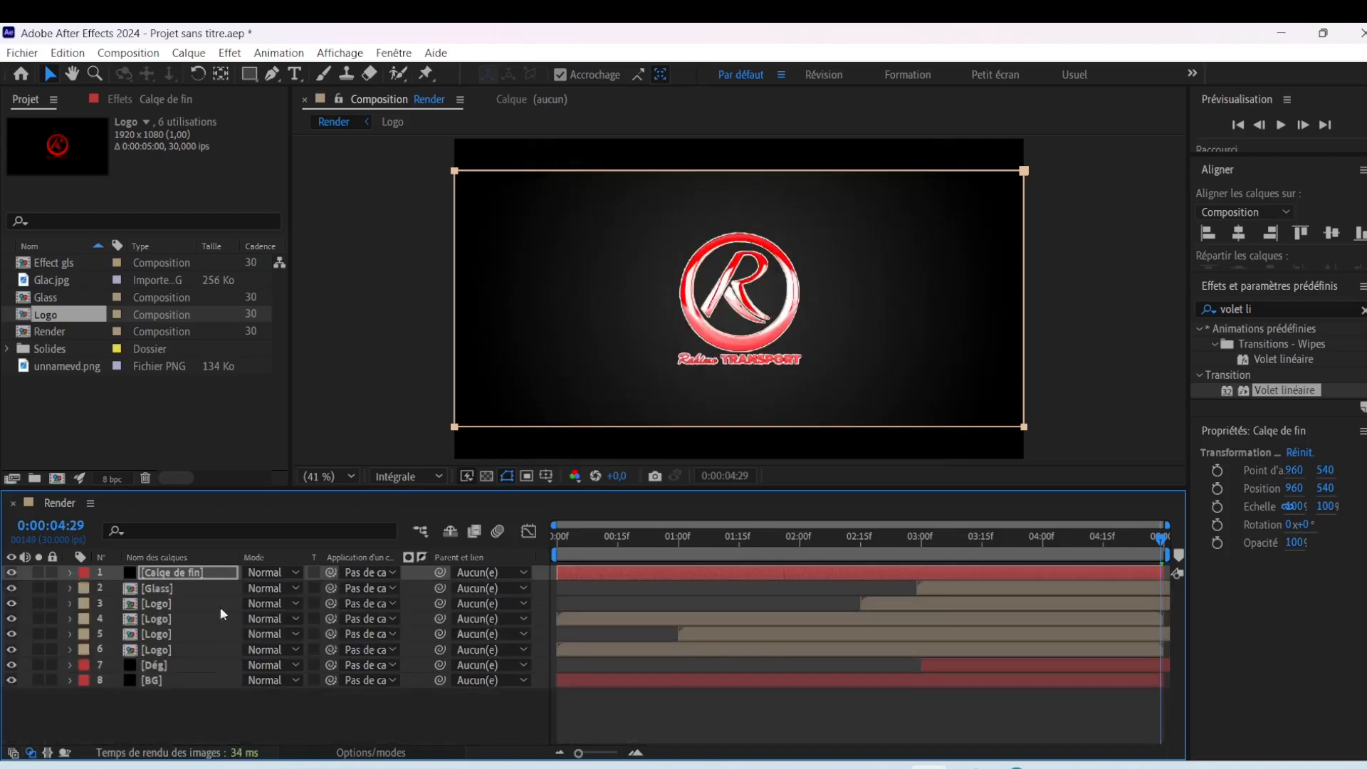
Play back the Render composition to check the complete logo animation with the cinematic bars
click(464, 725)
key(space)
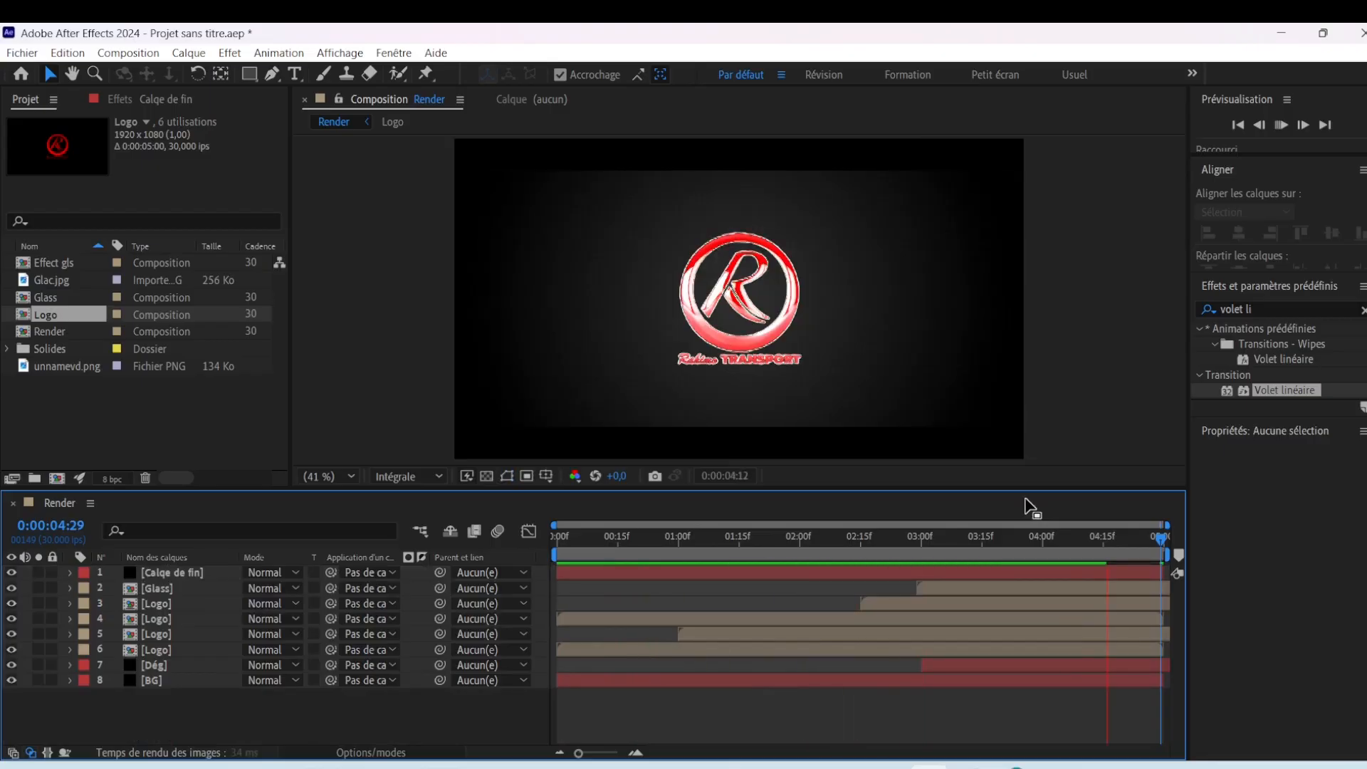
key(space)
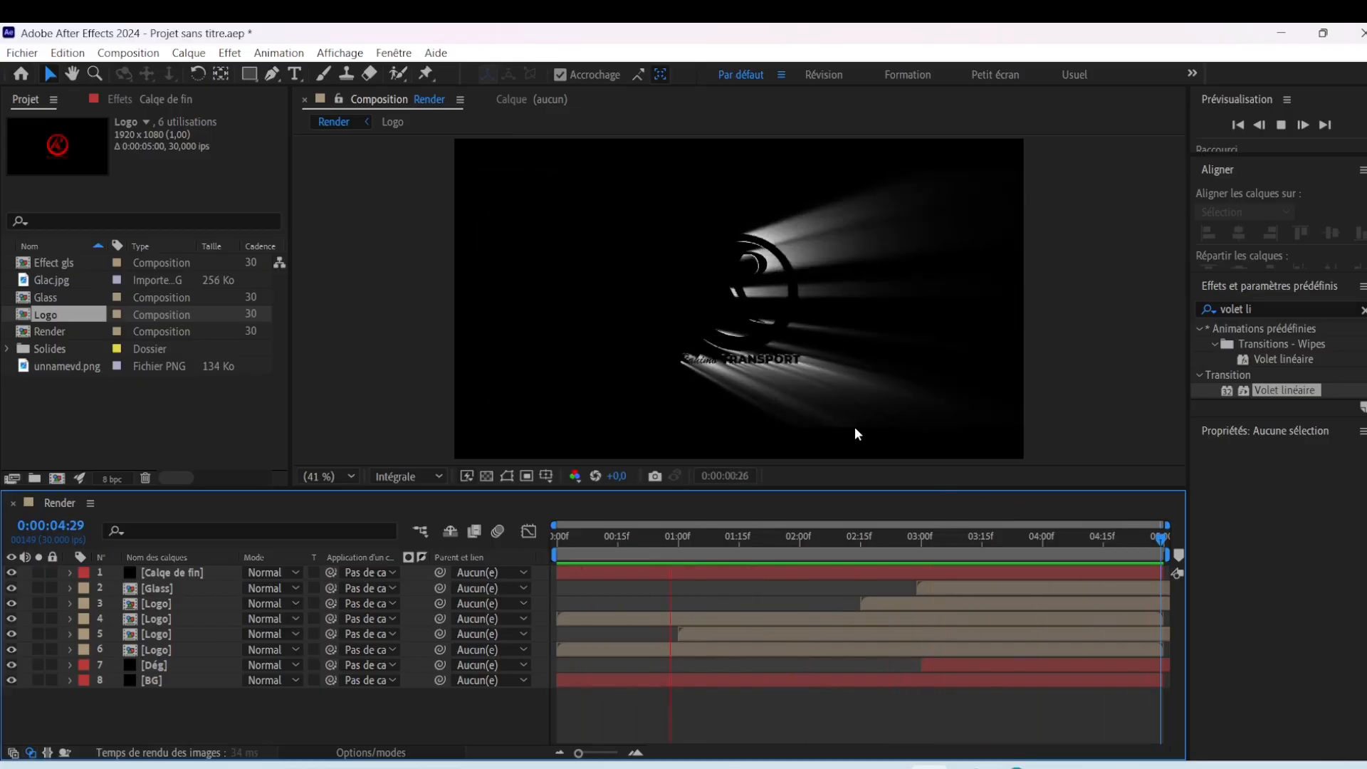
key(space)
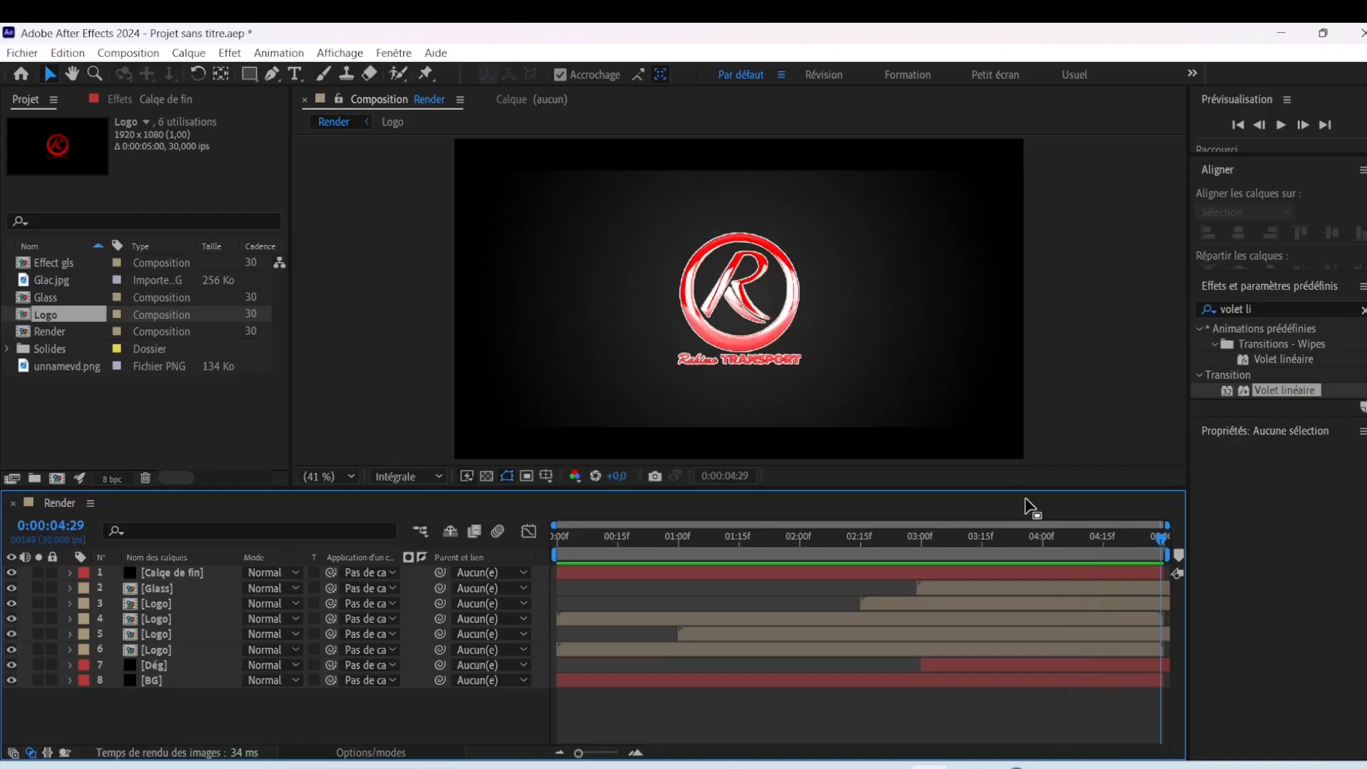
key(space)
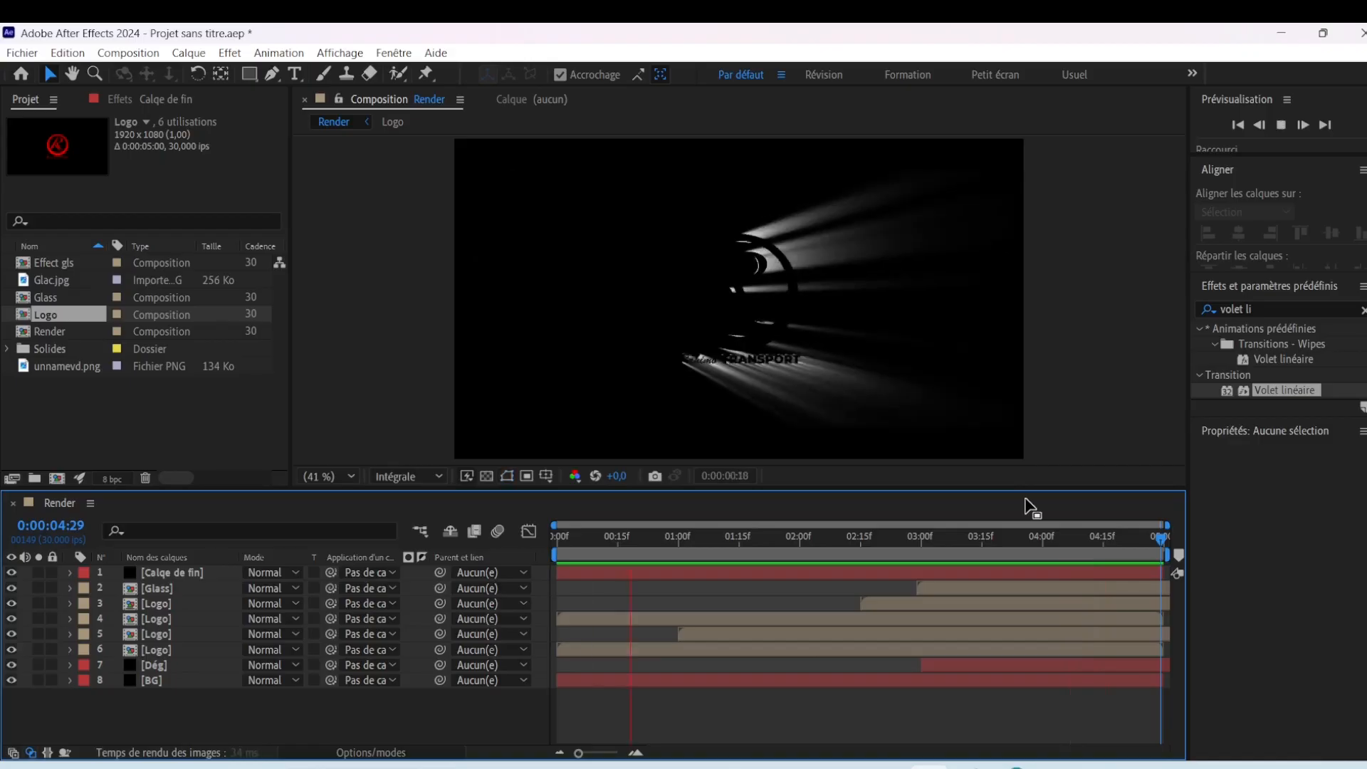